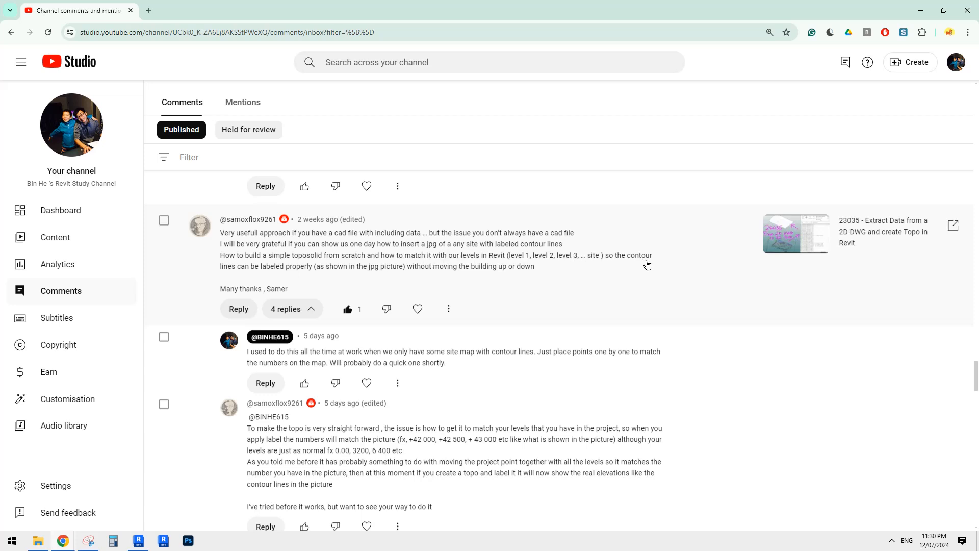
Step: Read the viewer comment thread about building a toposolid from an image with labelled contour lines
{"action": "scroll", "coordinate": [652, 264], "scroll_direction": "down", "scroll_amount": 1}
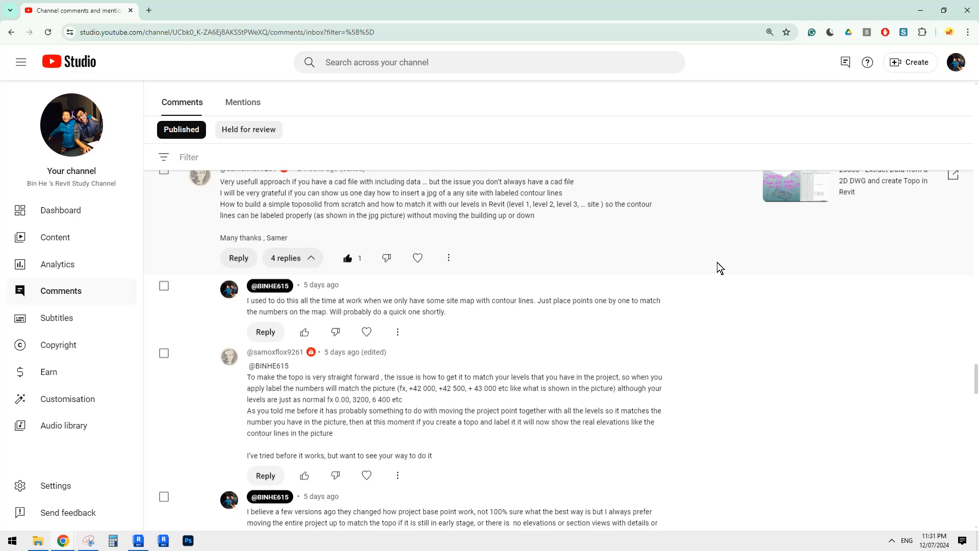
{"action": "scroll", "coordinate": [688, 267], "scroll_direction": "down", "scroll_amount": 1}
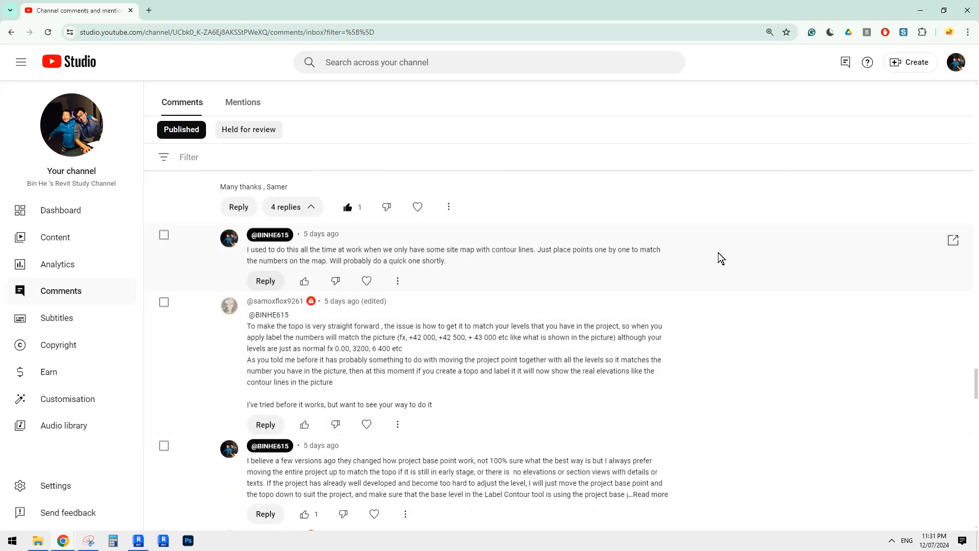
{"action": "scroll", "coordinate": [677, 292], "scroll_direction": "up", "scroll_amount": 1}
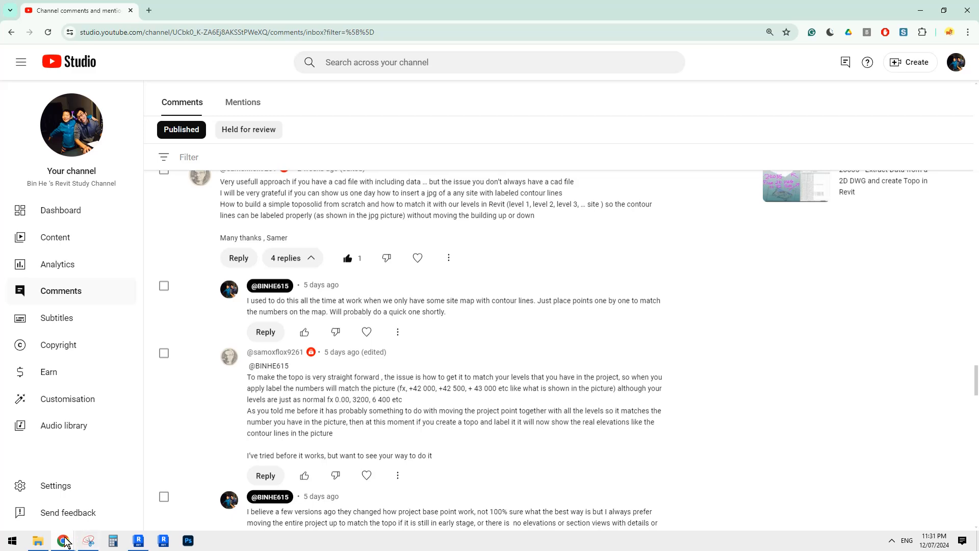
Step: Switch to the Bendigo Community Compass map and examine the labelled contours on the site west of Reservoir Road
{"action": "left_click", "coordinate": [79, 515]}
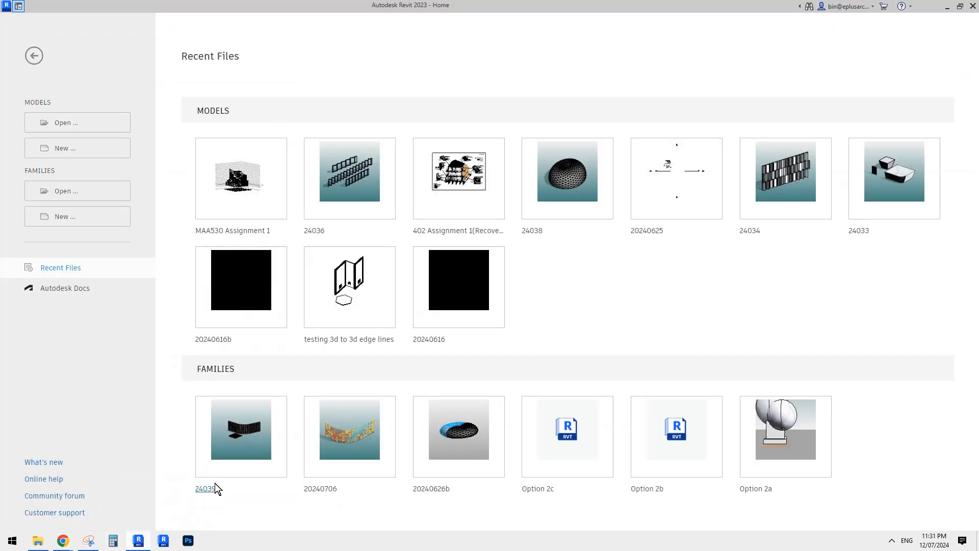
{"action": "mouse_move", "coordinate": [62, 540]}
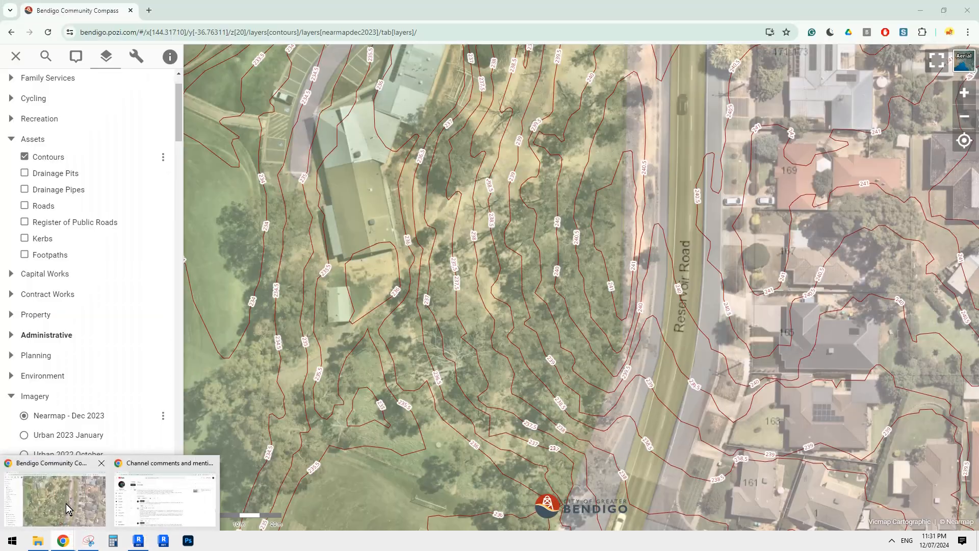
{"action": "left_click", "coordinate": [70, 506]}
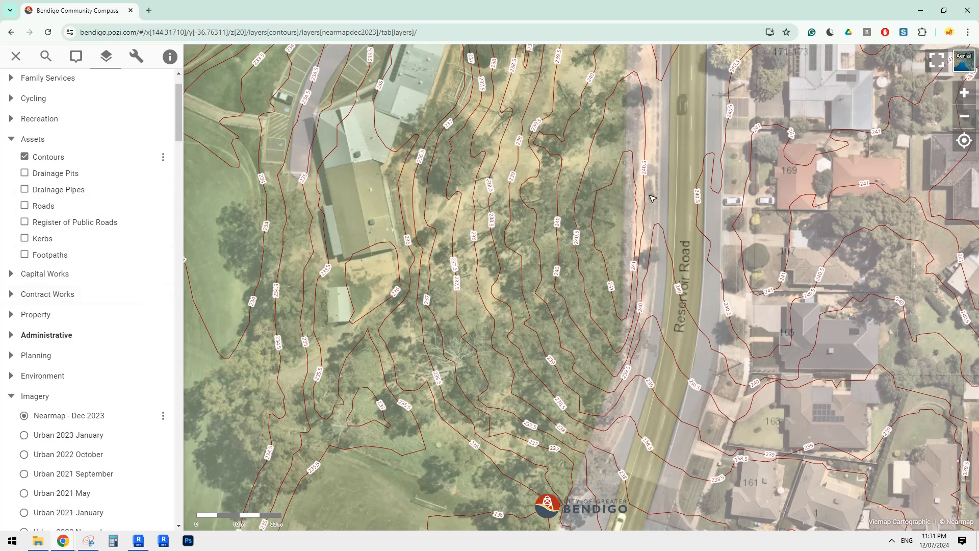
{"action": "left_click_drag", "start_coordinate": [520, 265], "coordinate": [561, 247]}
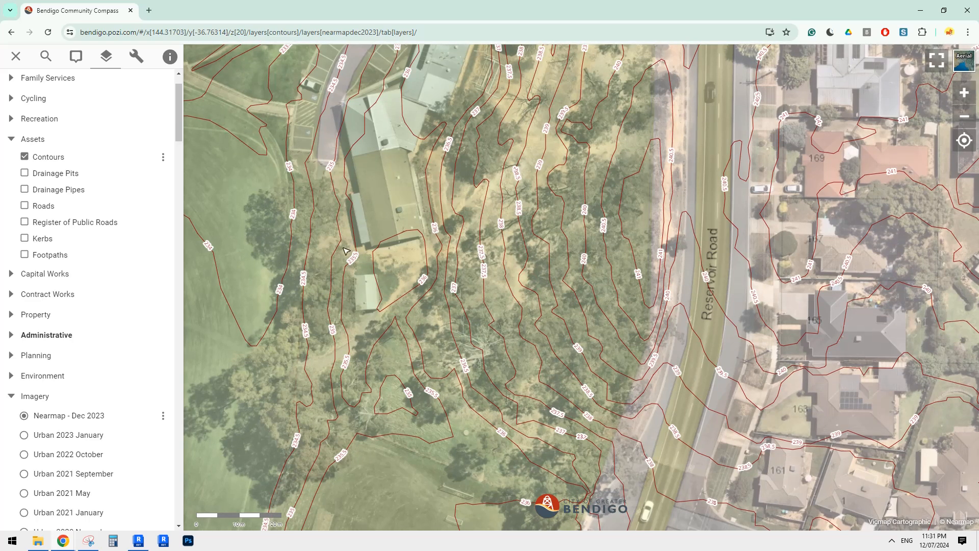
Step: Slightly lower the opacity of the Nearmap - Dec 2023 imagery and toggle the Contours layer off and back on
{"action": "left_click", "coordinate": [163, 415]}
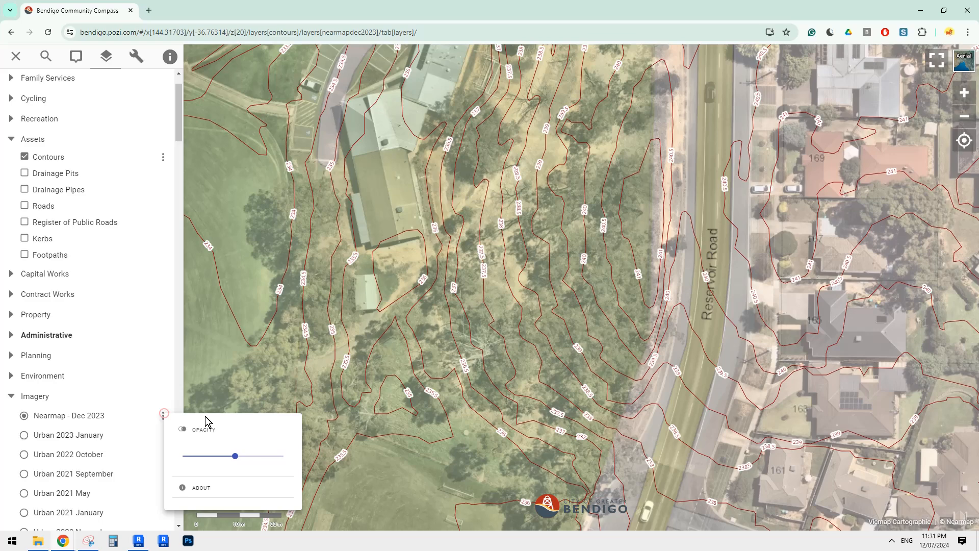
{"action": "left_click", "coordinate": [234, 456]}
{"action": "left_click_drag", "start_coordinate": [234, 456], "coordinate": [226, 456]}
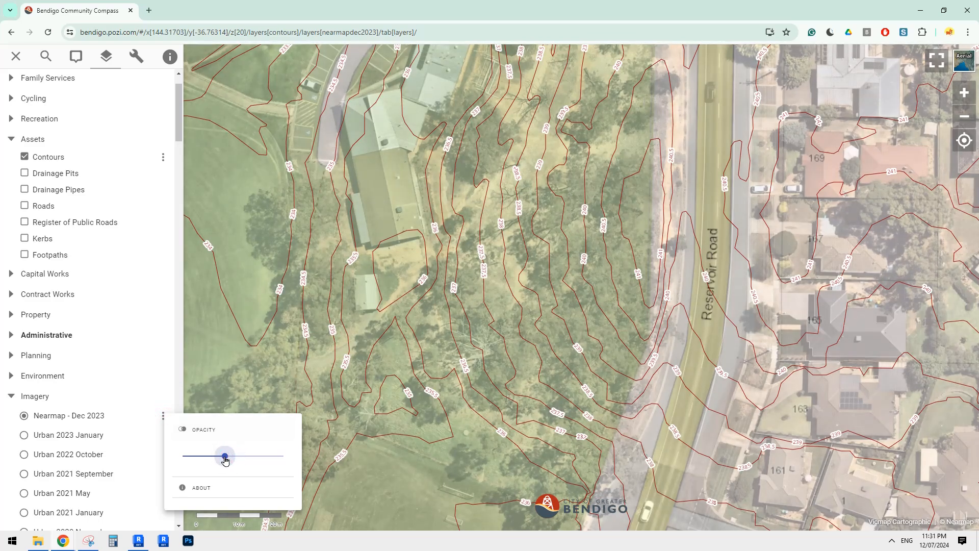
{"action": "left_click", "coordinate": [26, 158]}
{"action": "left_click", "coordinate": [25, 157]}
{"action": "left_click", "coordinate": [25, 157]}
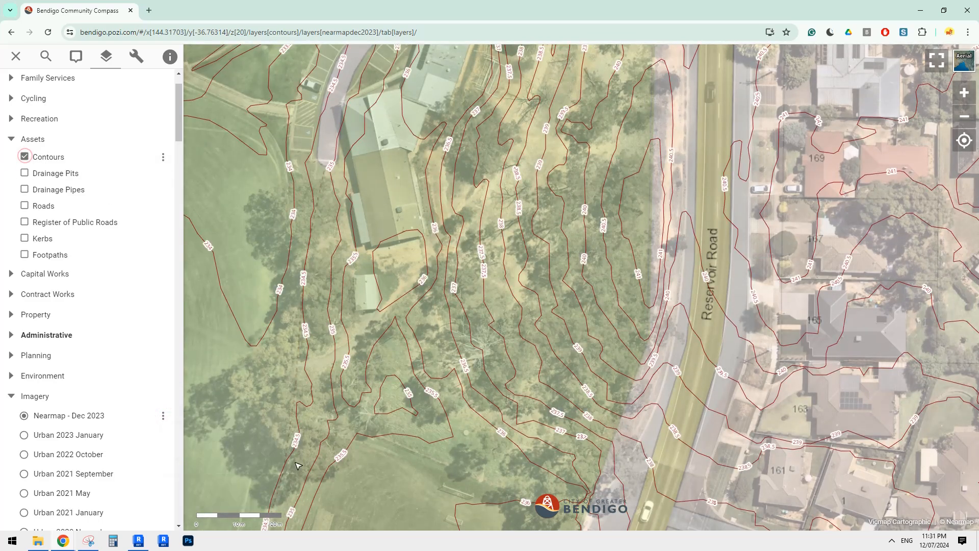
Step: Review the captured contour map image in Snipping Tool and minimise it
{"action": "left_click", "coordinate": [89, 541]}
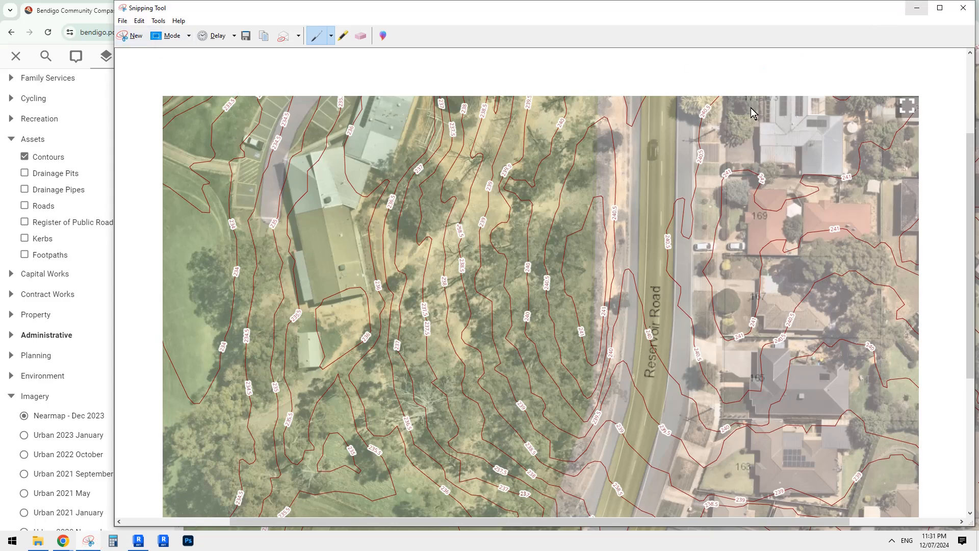
{"action": "left_click", "coordinate": [916, 7]}
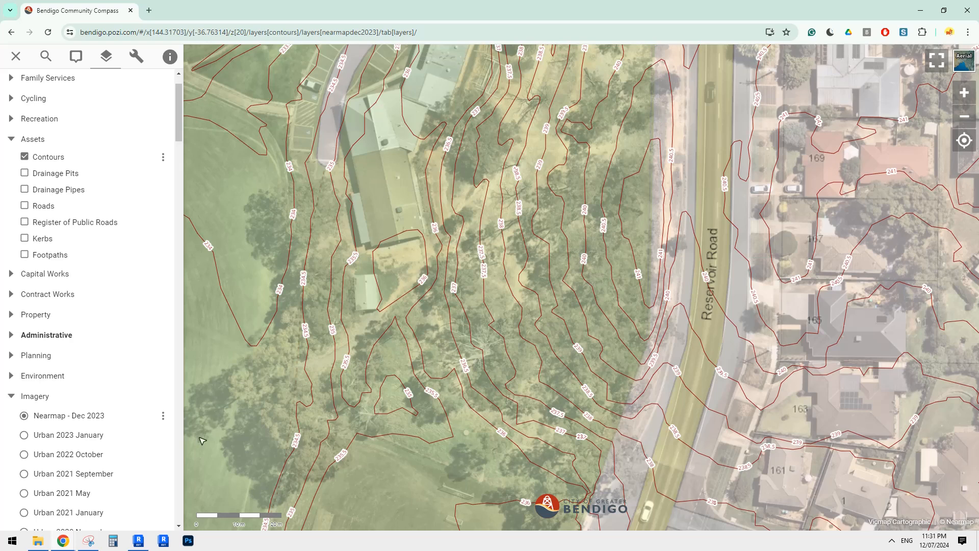
Step: Switch to Revit and create a new project from the Architectural Template
{"action": "left_click", "coordinate": [138, 540]}
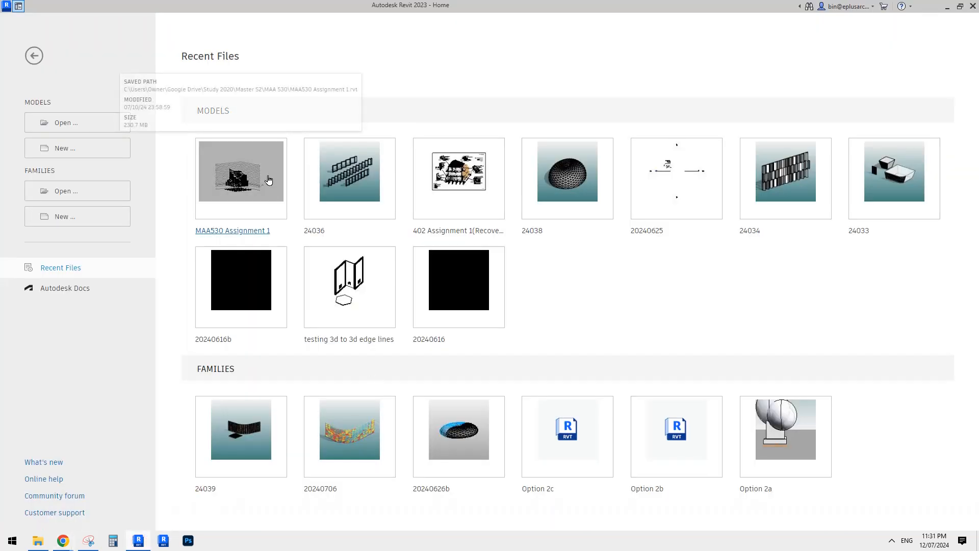
{"action": "left_click", "coordinate": [78, 148]}
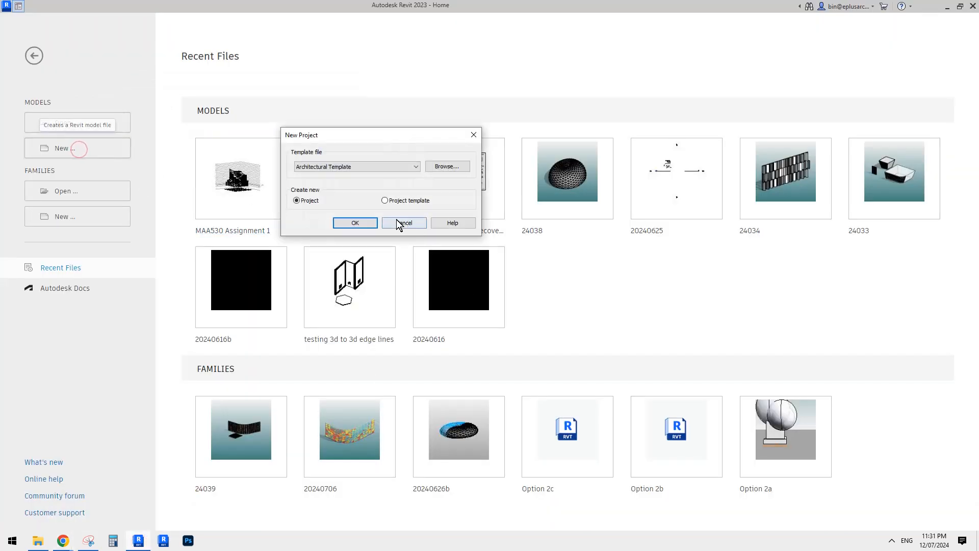
{"action": "left_click", "coordinate": [355, 222]}
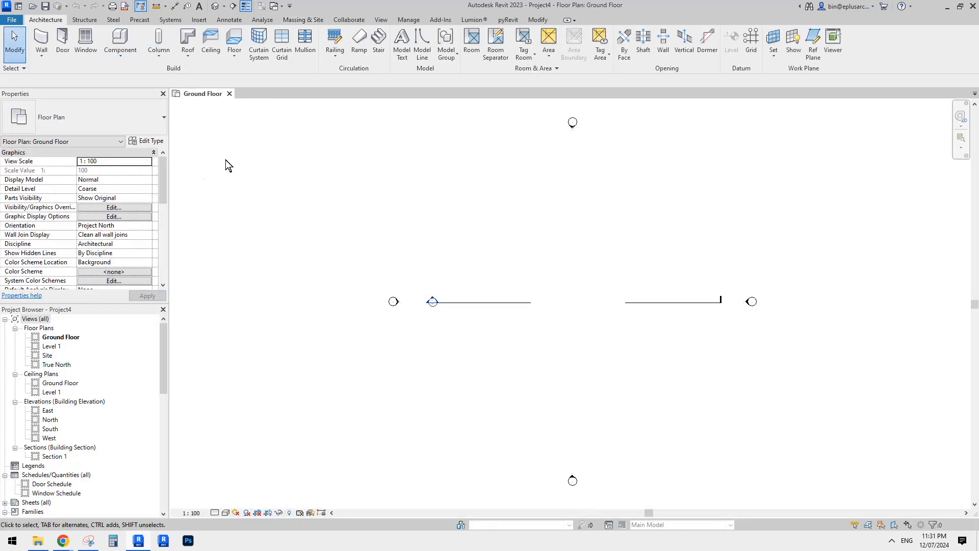
Step: Open the Site floor plan and set its view range Top and Cut plane offsets to 300000
{"action": "double_click", "coordinate": [47, 356]}
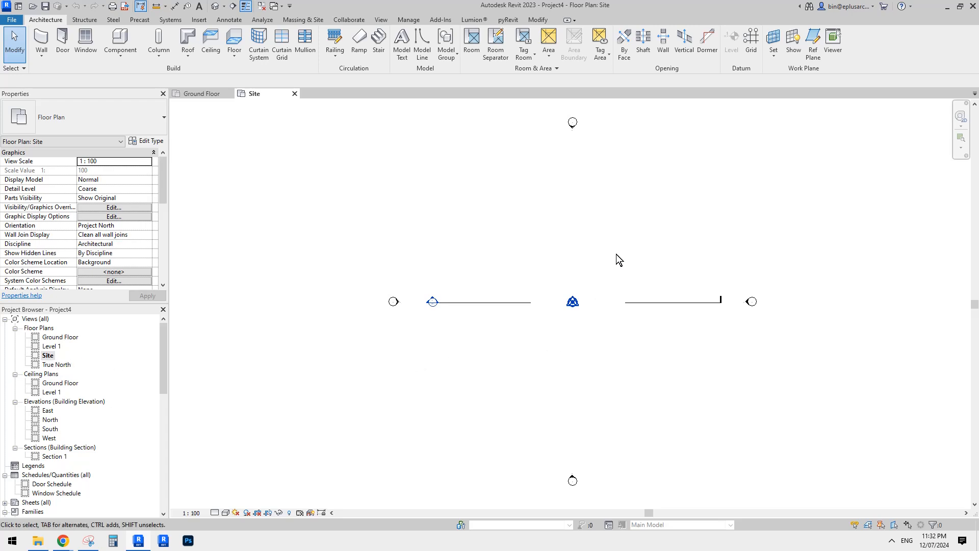
{"action": "scroll", "coordinate": [162, 235], "scroll_direction": "down", "scroll_amount": 7}
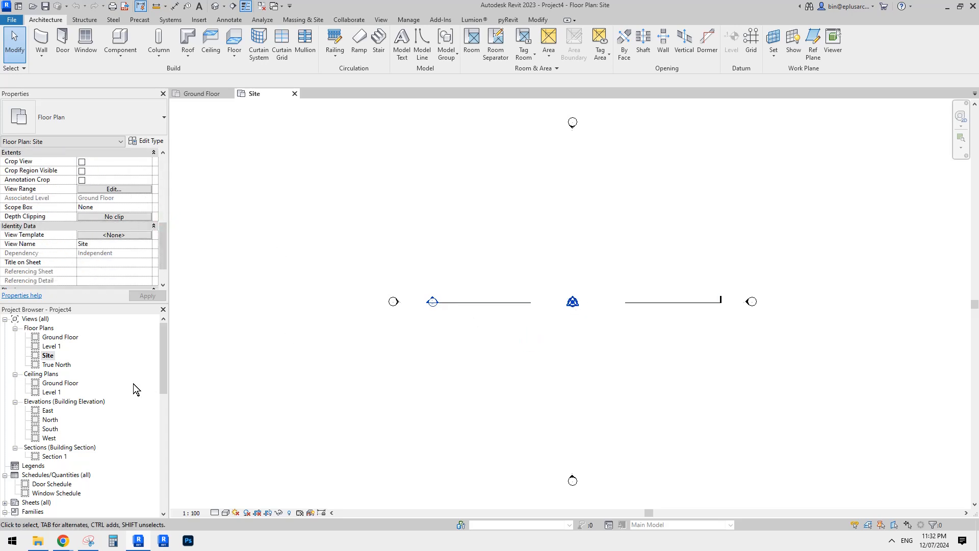
{"action": "left_click", "coordinate": [125, 189]}
{"action": "left_click_drag", "start_coordinate": [395, 233], "coordinate": [374, 232]}
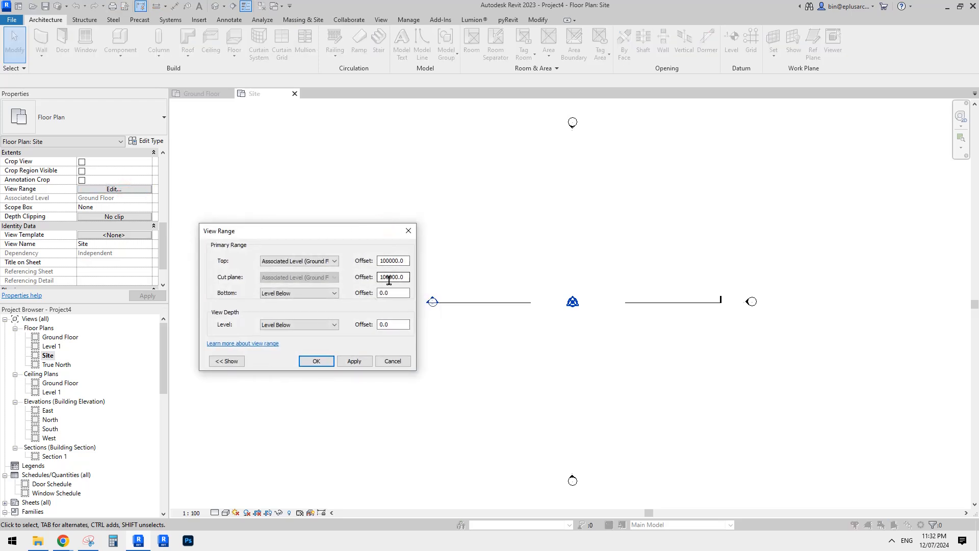
{"action": "left_click_drag", "start_coordinate": [389, 279], "coordinate": [372, 276]}
{"action": "type", "text": "300"}
{"action": "left_click_drag", "start_coordinate": [387, 260], "coordinate": [373, 256]}
{"action": "type", "text": "3"}
{"action": "left_click", "coordinate": [395, 260]}
{"action": "type", "text": "0"}
{"action": "left_click", "coordinate": [324, 361]}
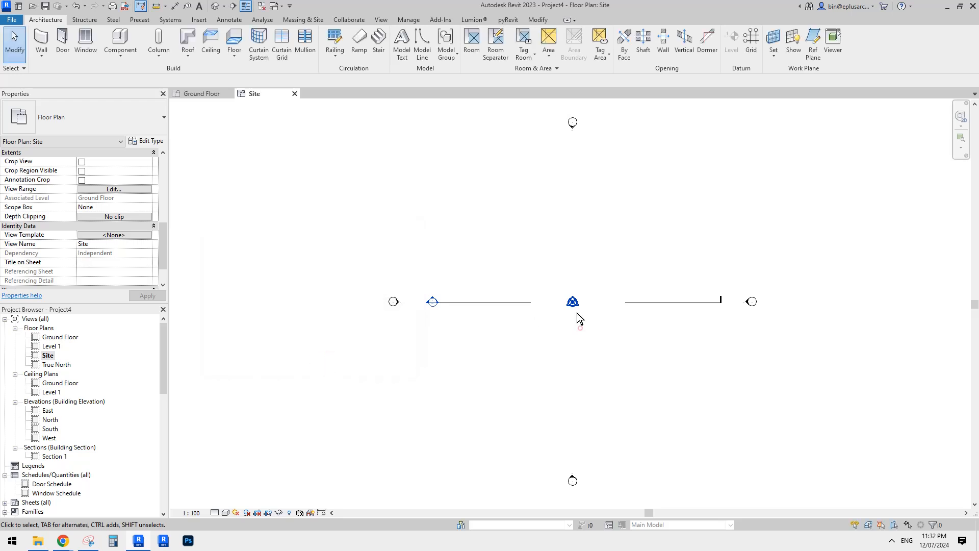
Step: Inspect the project base point and survey point at the centre of the Site plan
{"action": "left_click_drag", "start_coordinate": [557, 273], "coordinate": [590, 333]}
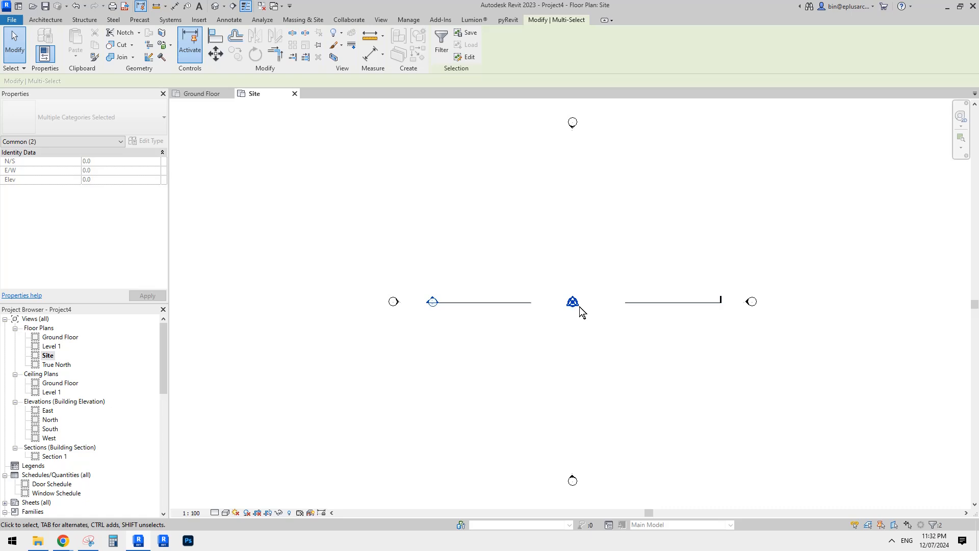
{"action": "left_click", "coordinate": [571, 331]}
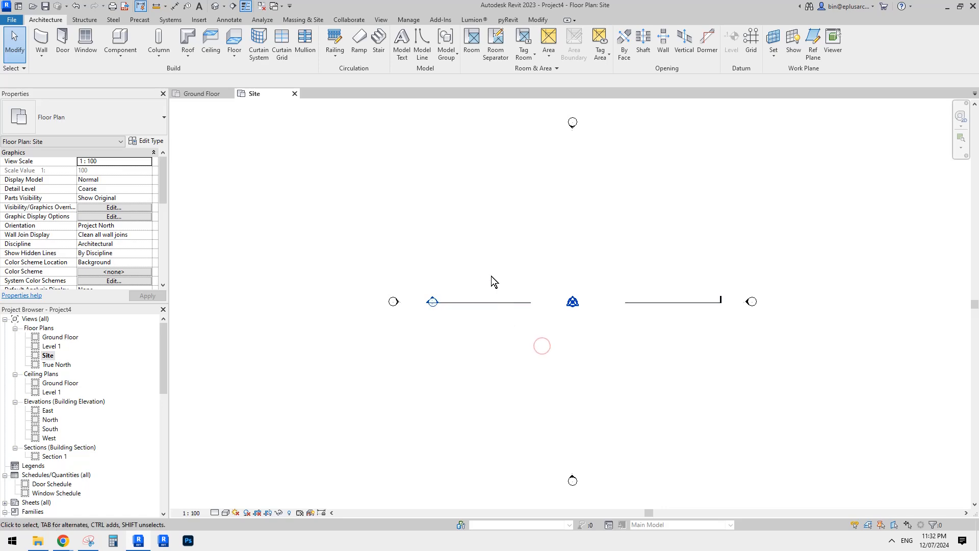
Step: Insert Capture.JPG from the Desktop into the Site plan and move it over the area between the elevation markers
{"action": "left_click", "coordinate": [40, 540]}
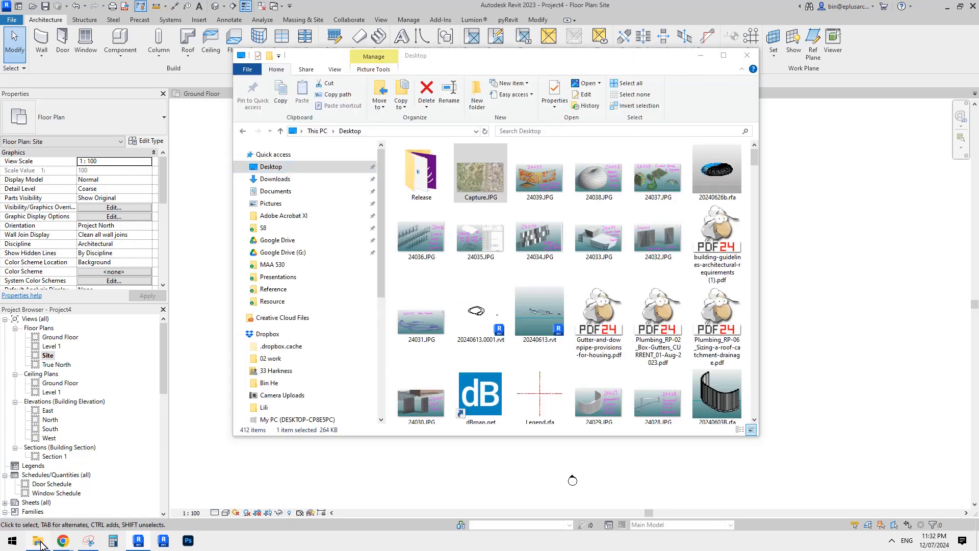
{"action": "left_click_drag", "start_coordinate": [482, 174], "coordinate": [805, 275]}
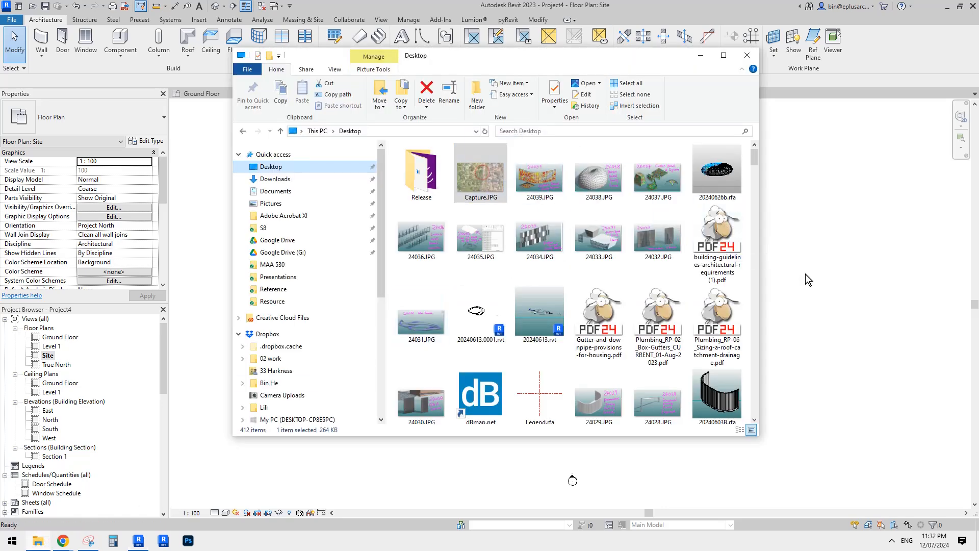
{"action": "left_click", "coordinate": [797, 268]}
{"action": "middle_click_drag", "start_coordinate": [567, 236], "coordinate": [561, 236]}
{"action": "left_click_drag", "start_coordinate": [797, 265], "coordinate": [540, 267]}
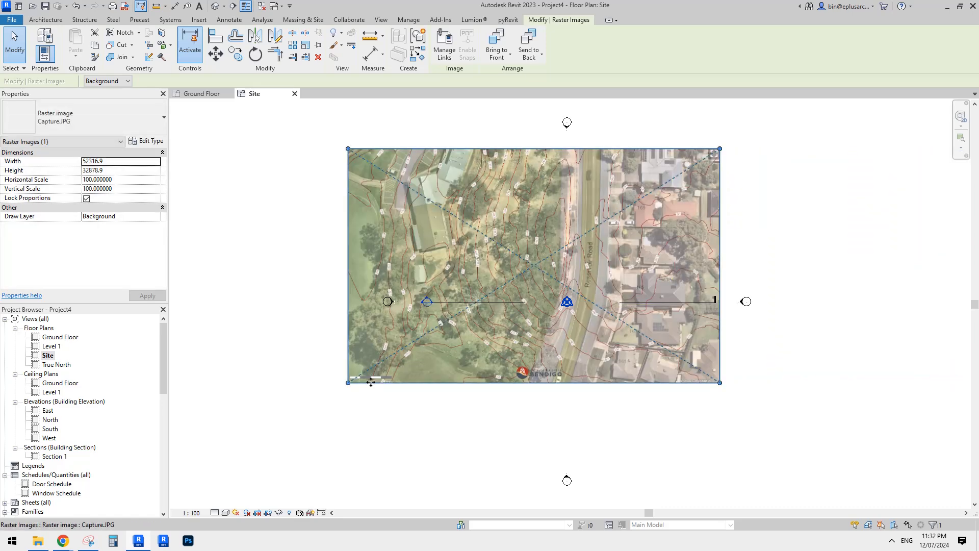
Step: Scale the map image graphically from the 0 end of its scale bar so the 20 m bar length becomes 20000
{"action": "scroll", "coordinate": [367, 380], "scroll_direction": "up", "scroll_amount": 8}
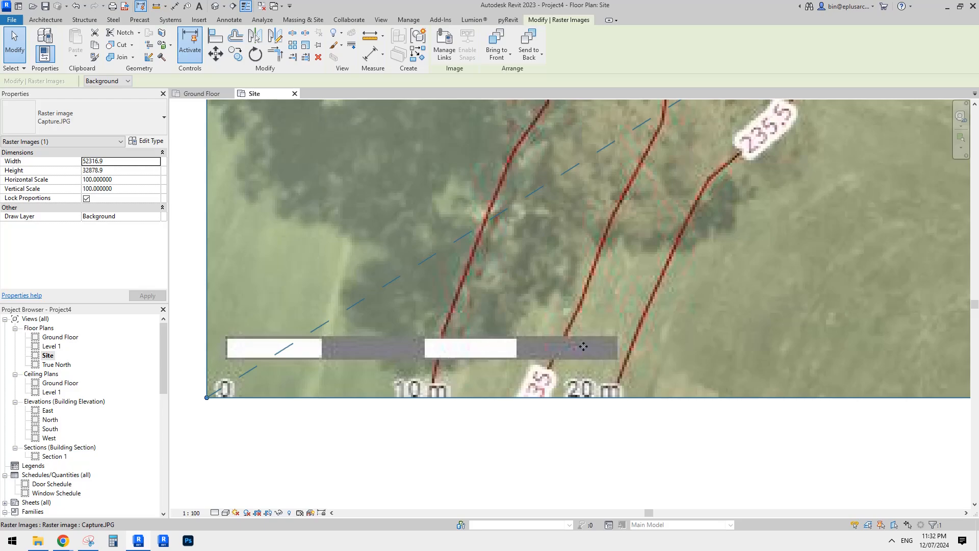
{"action": "scroll", "coordinate": [583, 347], "scroll_direction": "down", "scroll_amount": 8}
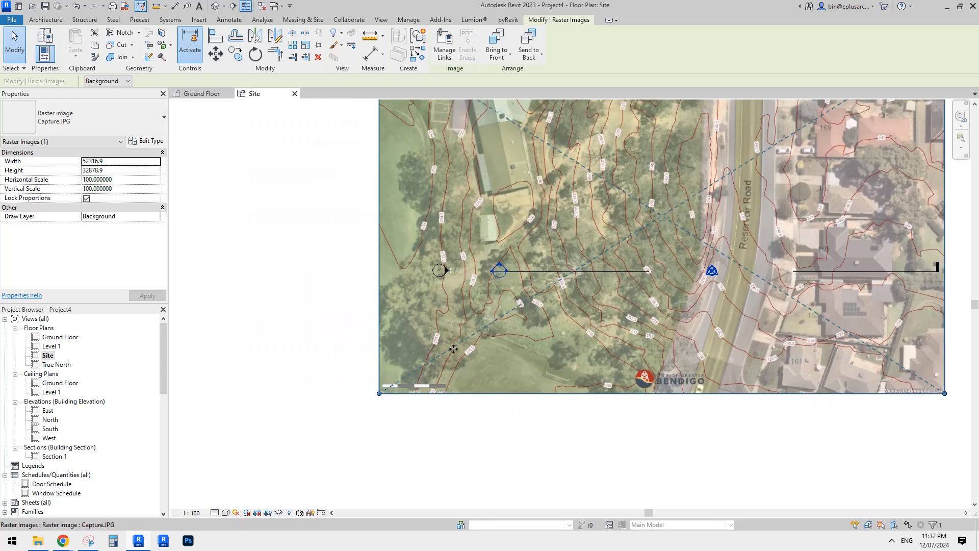
{"action": "scroll", "coordinate": [453, 349], "scroll_direction": "up", "scroll_amount": 5}
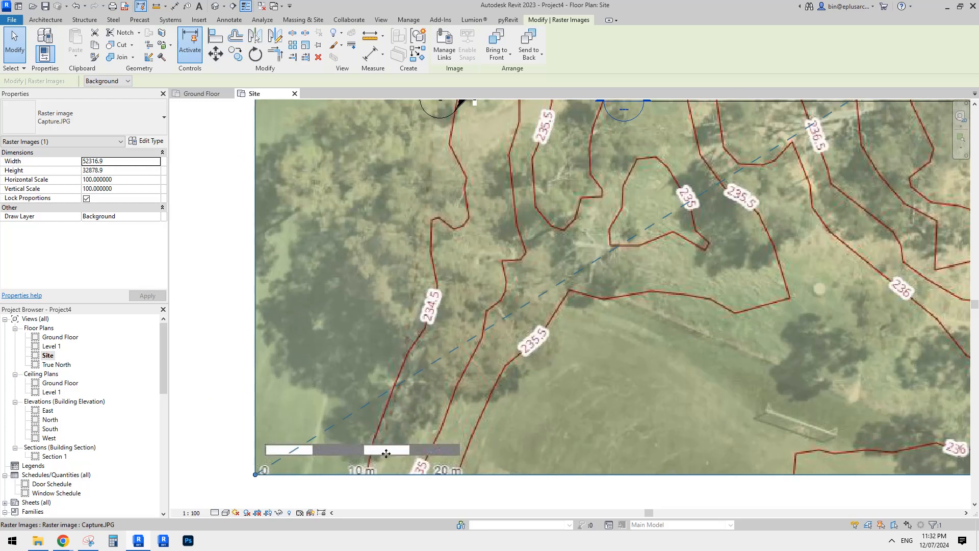
{"action": "scroll", "coordinate": [386, 453], "scroll_direction": "up", "scroll_amount": 6}
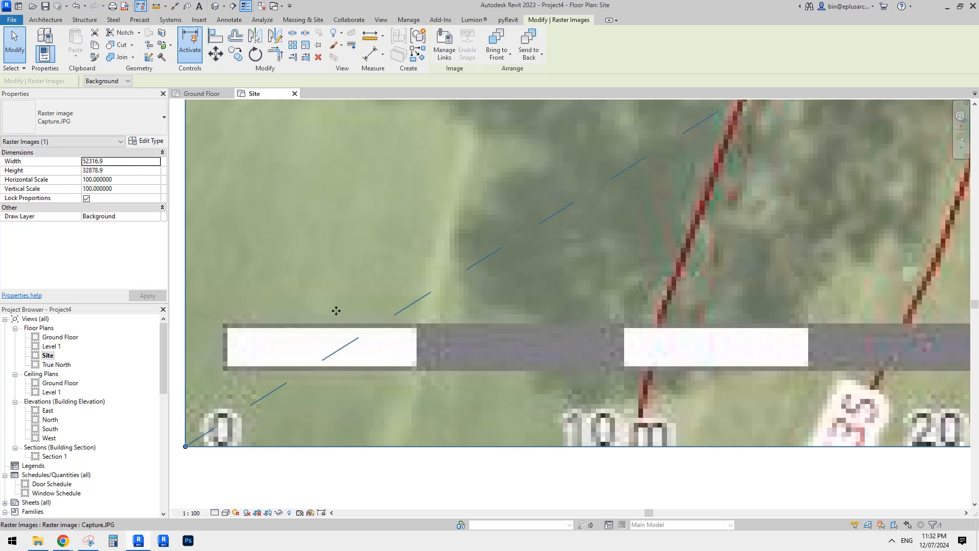
{"action": "key", "text": "r"}
{"action": "key", "text": "e"}
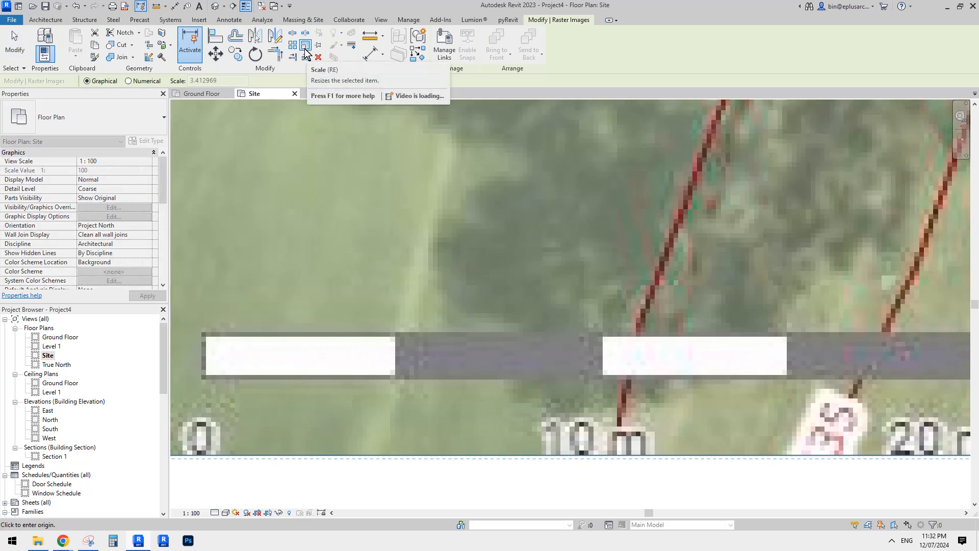
{"action": "scroll", "coordinate": [285, 326], "scroll_direction": "up", "scroll_amount": 5}
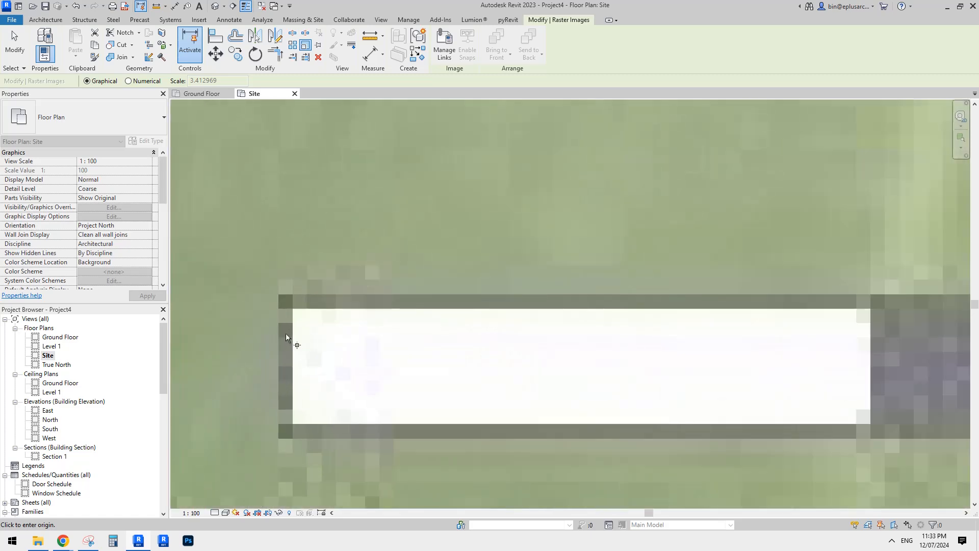
{"action": "left_click", "coordinate": [292, 352]}
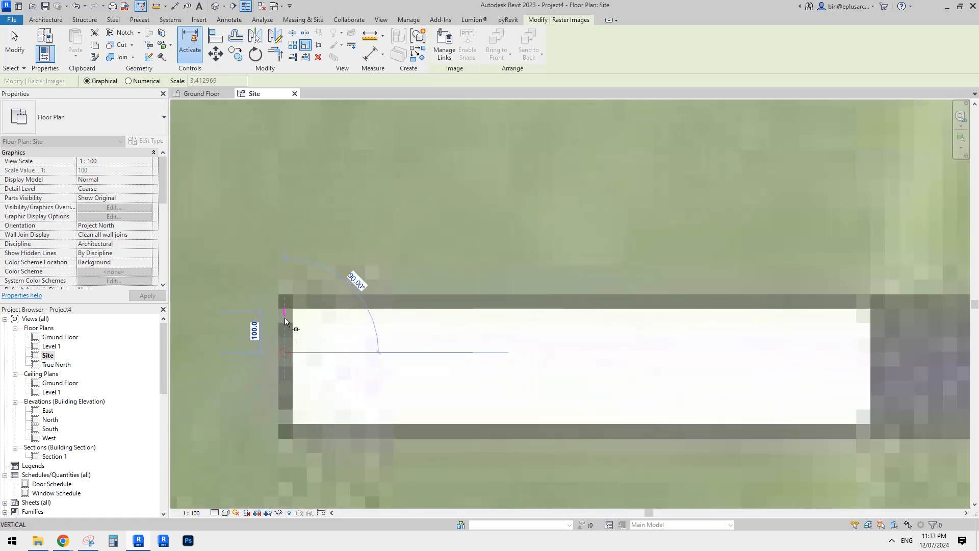
{"action": "scroll", "coordinate": [285, 335], "scroll_direction": "down", "scroll_amount": 3}
{"action": "middle_click_drag", "start_coordinate": [623, 329], "coordinate": [215, 275]}
{"action": "middle_click_drag", "start_coordinate": [821, 317], "coordinate": [577, 299]}
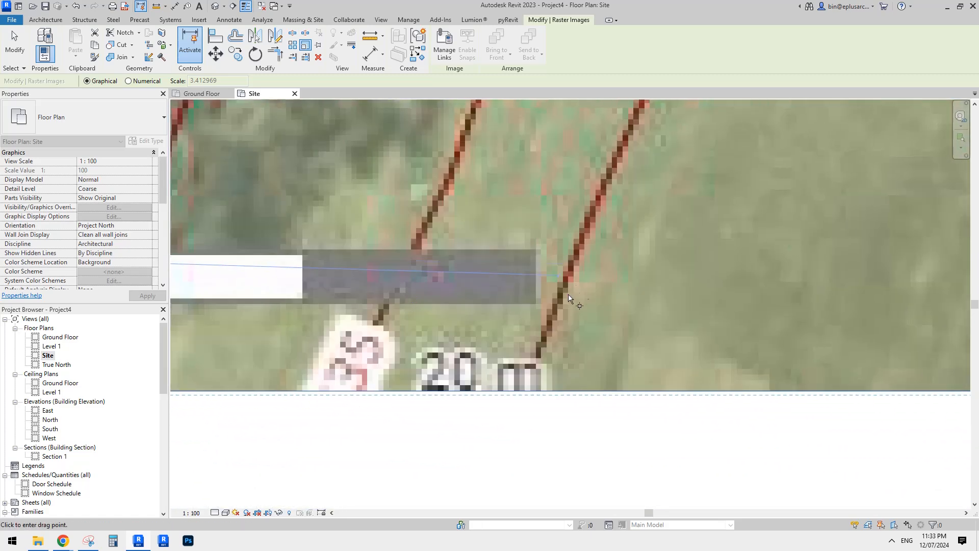
{"action": "scroll", "coordinate": [551, 275], "scroll_direction": "up", "scroll_amount": 3}
{"action": "left_click", "coordinate": [521, 274]}
{"action": "scroll", "coordinate": [527, 279], "scroll_direction": "down", "scroll_amount": 3}
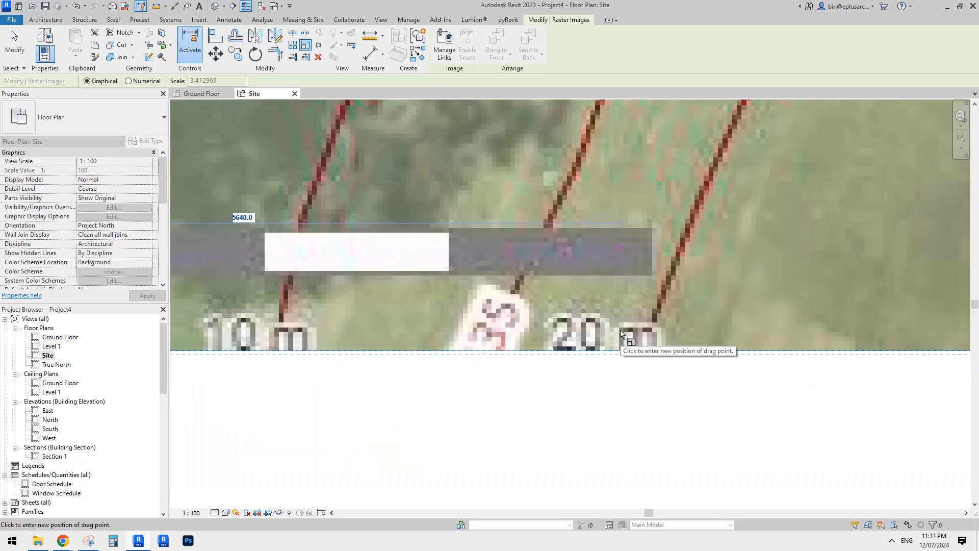
{"action": "type", "text": "2"}
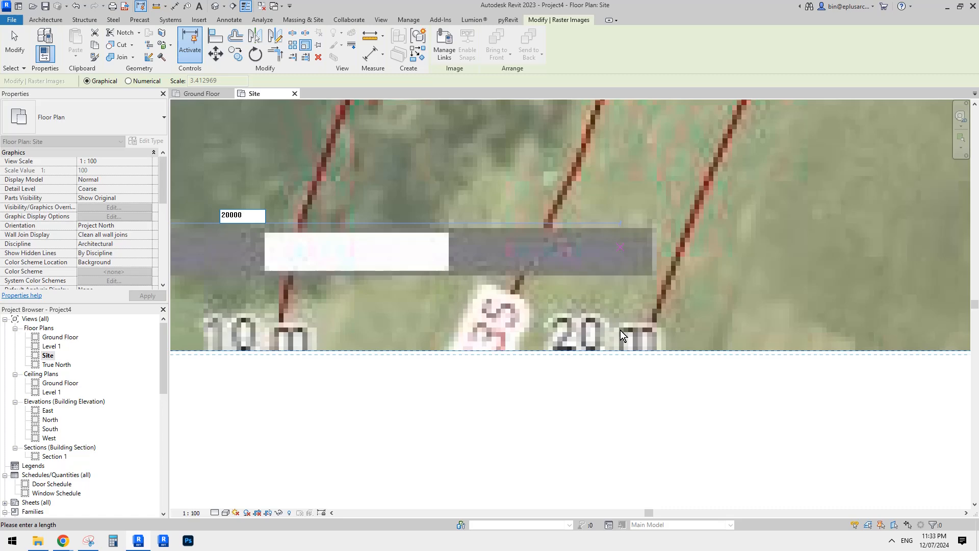
{"action": "type", "text": "0000"}
{"action": "key", "text": "Return"}
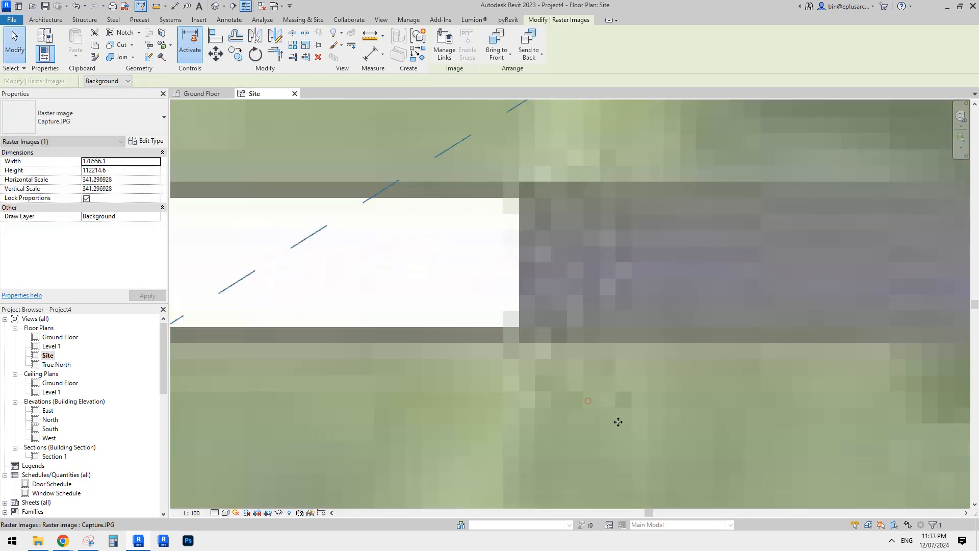
Step: Examine the scaled map image across the Site plan, from its scale bar to the road and the far edges
{"action": "scroll", "coordinate": [618, 422], "scroll_direction": "down", "scroll_amount": 8}
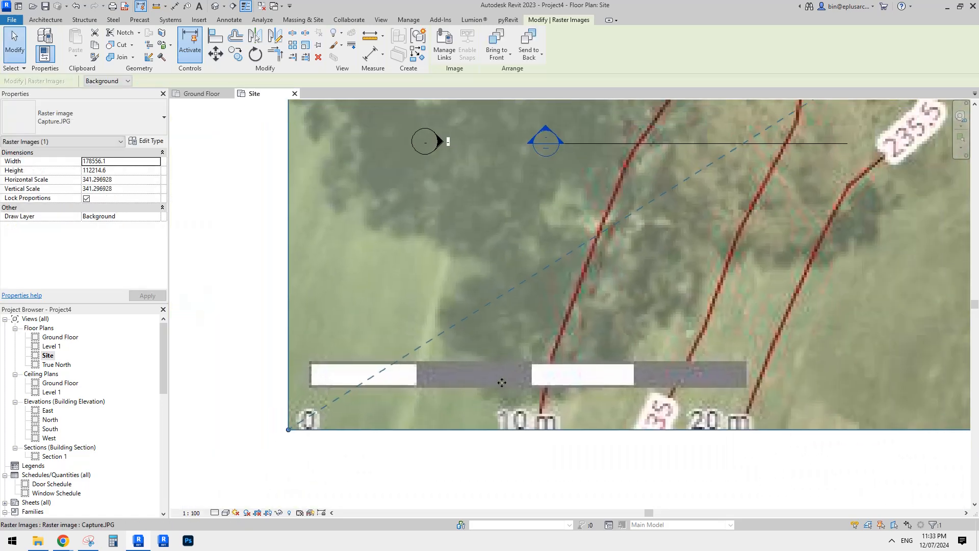
{"action": "scroll", "coordinate": [501, 382], "scroll_direction": "down", "scroll_amount": 5}
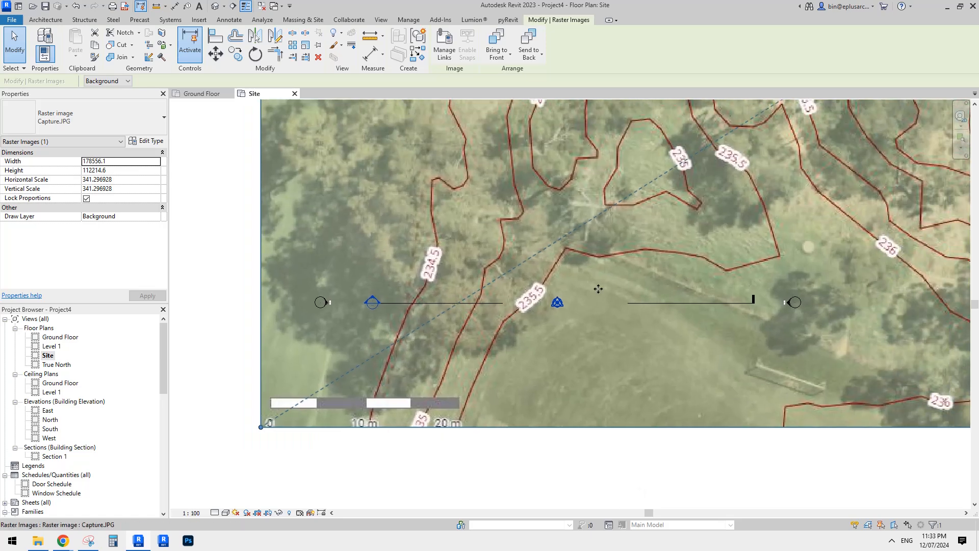
{"action": "middle_click_drag", "start_coordinate": [546, 214], "coordinate": [549, 291]}
{"action": "scroll", "coordinate": [554, 263], "scroll_direction": "down", "scroll_amount": 3}
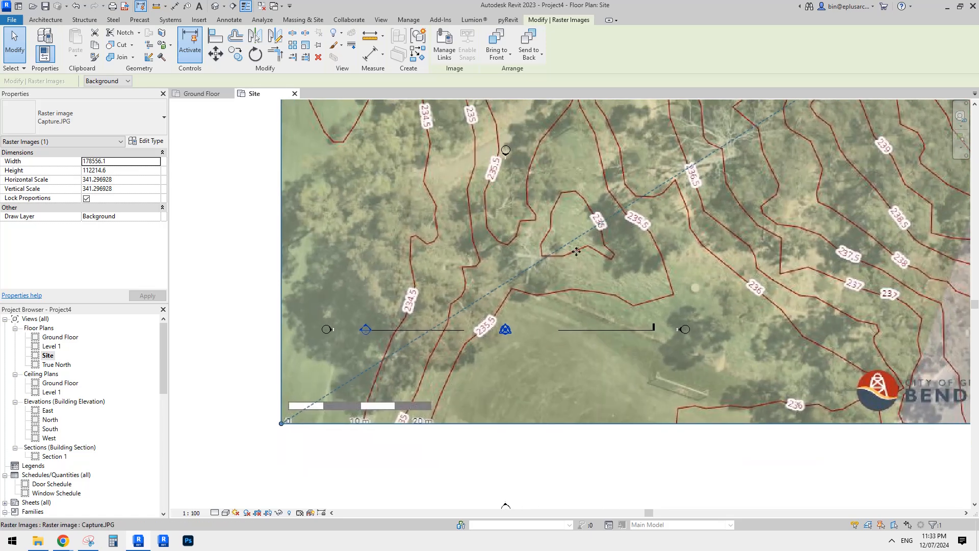
{"action": "scroll", "coordinate": [586, 262], "scroll_direction": "down", "scroll_amount": 1}
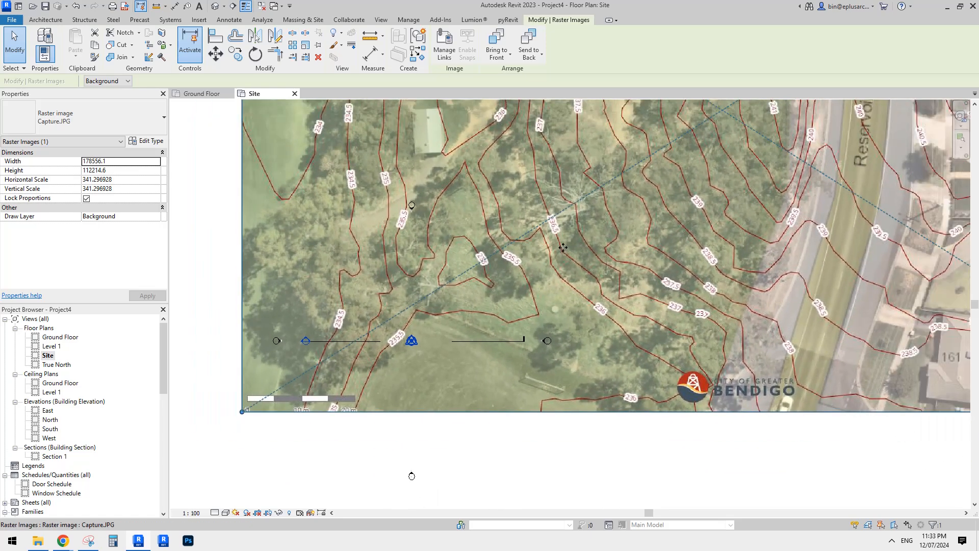
{"action": "middle_click_drag", "start_coordinate": [549, 241], "coordinate": [548, 253]}
{"action": "key", "text": "Escape"}
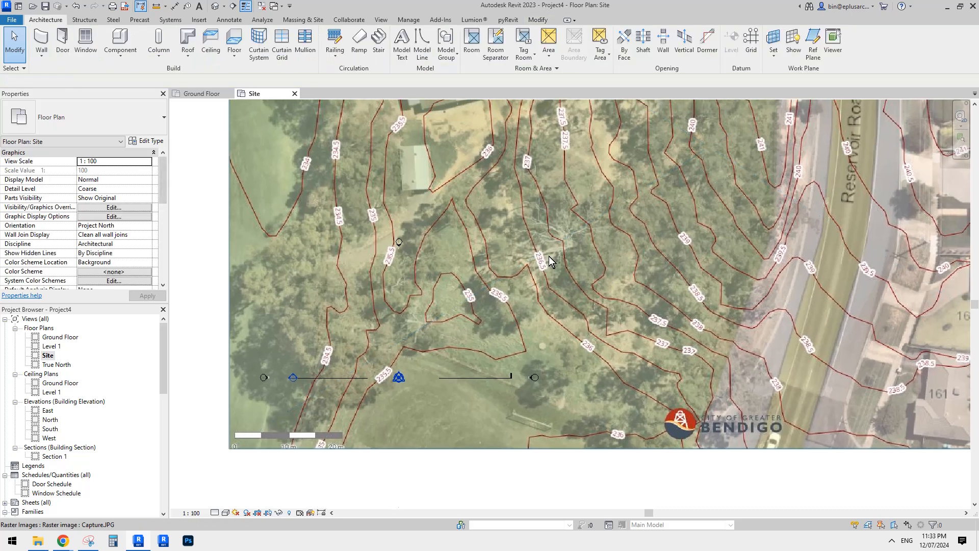
{"action": "scroll", "coordinate": [548, 256], "scroll_direction": "down", "scroll_amount": 2}
{"action": "left_click", "coordinate": [618, 264]}
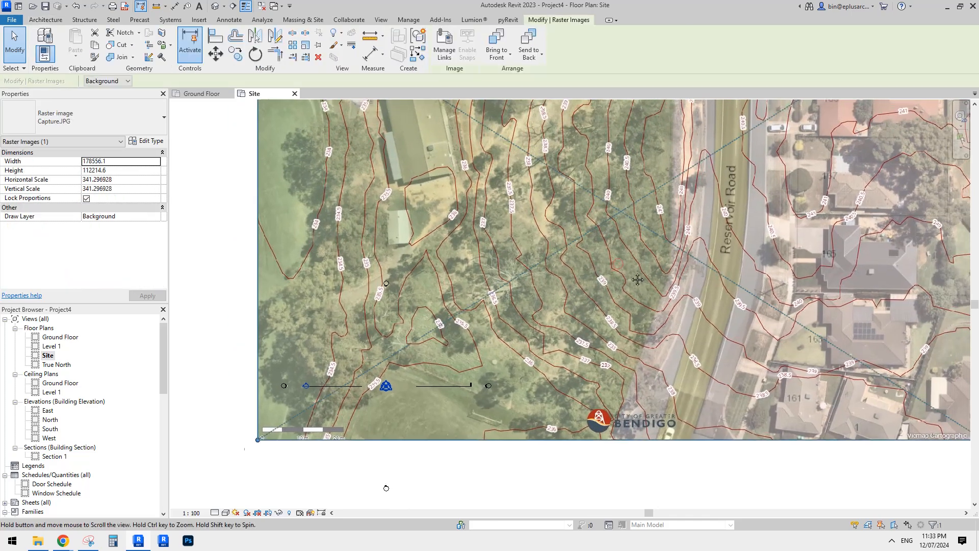
{"action": "middle_click_drag", "start_coordinate": [599, 237], "coordinate": [582, 250]}
{"action": "middle_click_drag", "start_coordinate": [637, 284], "coordinate": [609, 302]}
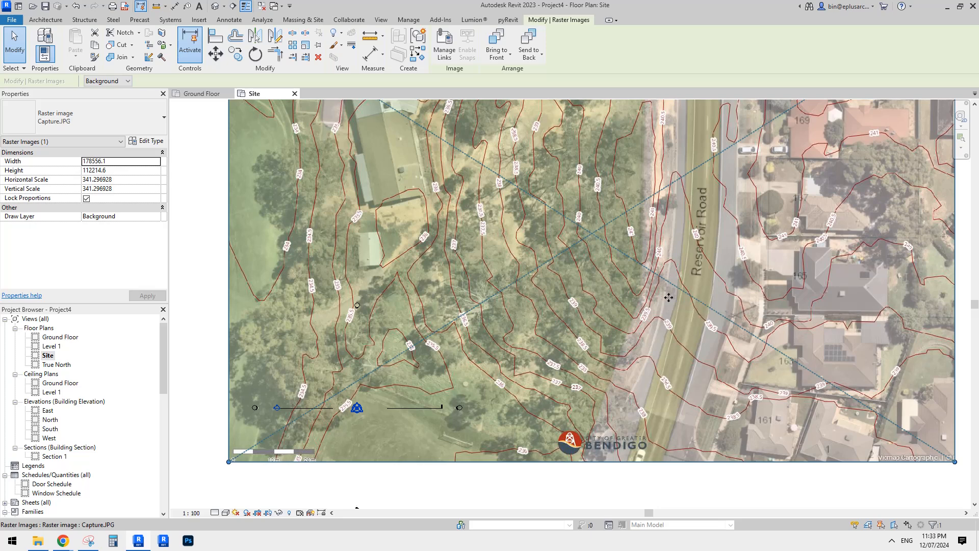
{"action": "middle_click_drag", "start_coordinate": [669, 297], "coordinate": [627, 275]}
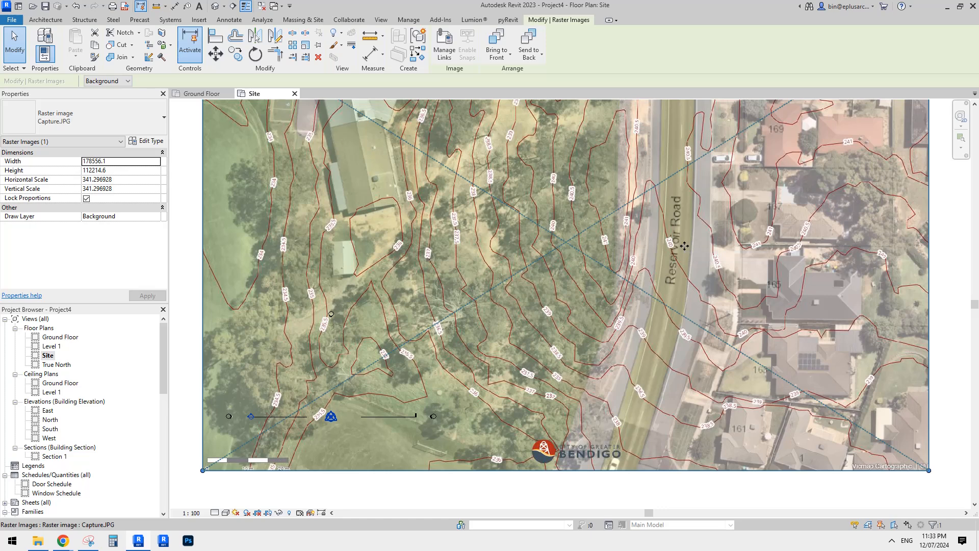
{"action": "middle_click_drag", "start_coordinate": [684, 246], "coordinate": [639, 278]}
{"action": "scroll", "coordinate": [652, 241], "scroll_direction": "down", "scroll_amount": 1}
{"action": "key", "text": "Escape"}
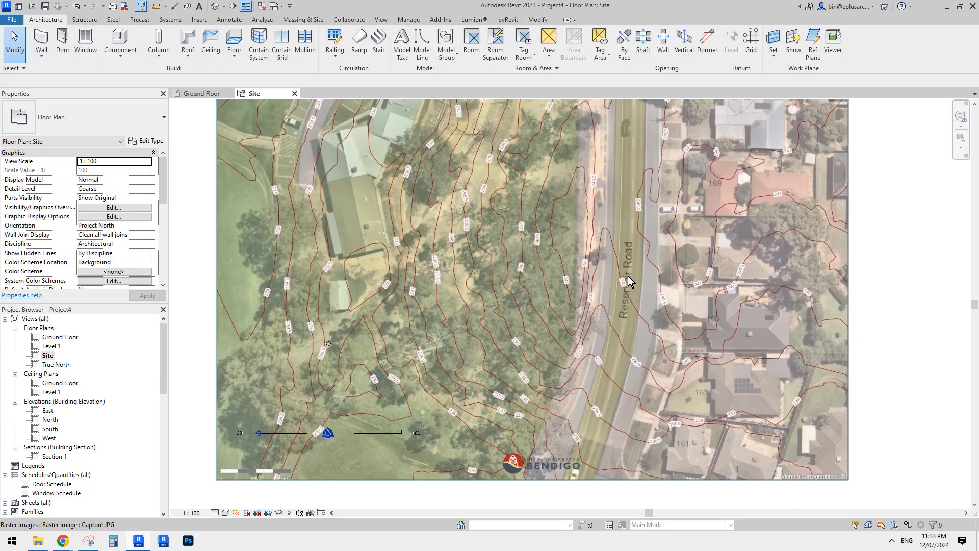
{"action": "middle_click_drag", "start_coordinate": [632, 270], "coordinate": [592, 303]}
{"action": "left_click", "coordinate": [591, 303]}
{"action": "middle_click_drag", "start_coordinate": [655, 228], "coordinate": [612, 242]}
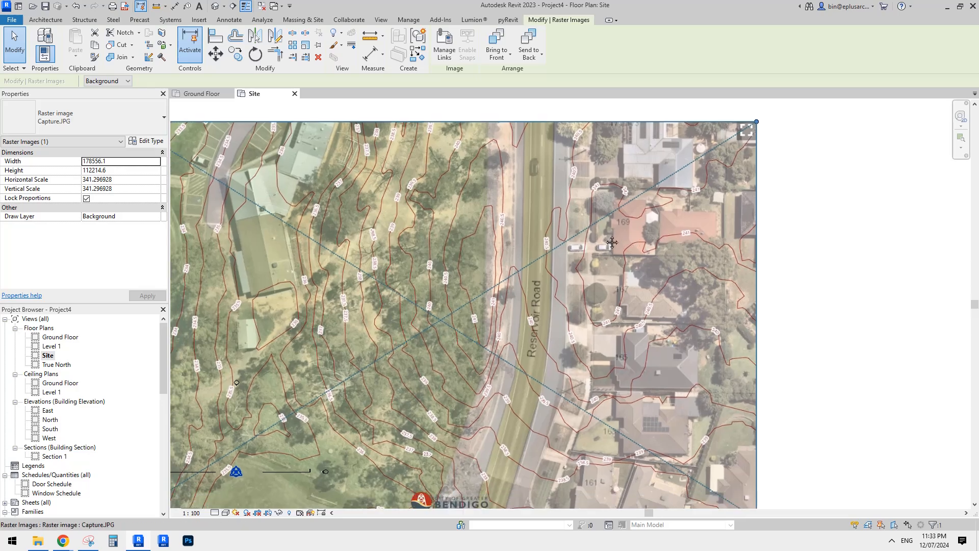
{"action": "middle_click_drag", "start_coordinate": [496, 285], "coordinate": [580, 265]}
{"action": "middle_click_drag", "start_coordinate": [270, 488], "coordinate": [290, 463]}
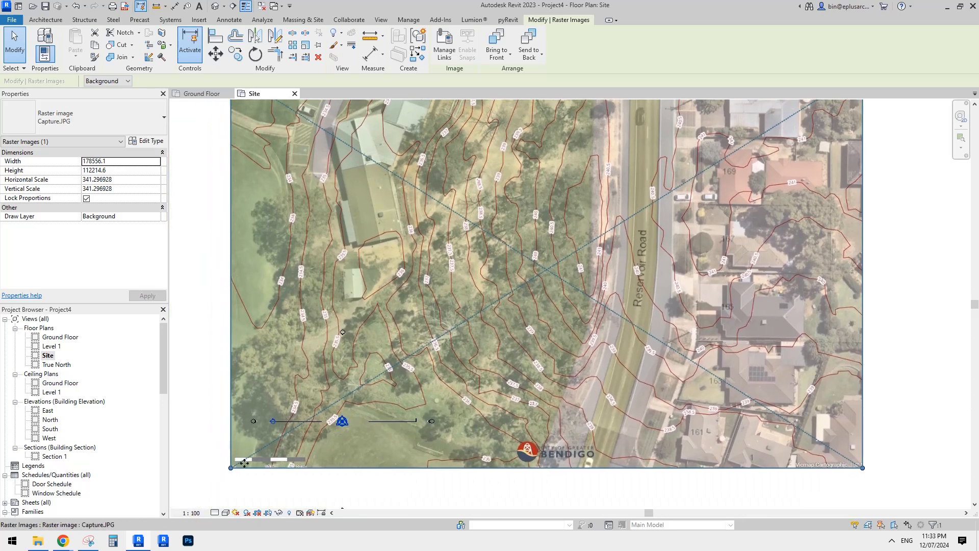
{"action": "scroll", "coordinate": [255, 468], "scroll_direction": "up", "scroll_amount": 2}
{"action": "scroll", "coordinate": [272, 459], "scroll_direction": "down", "scroll_amount": 3}
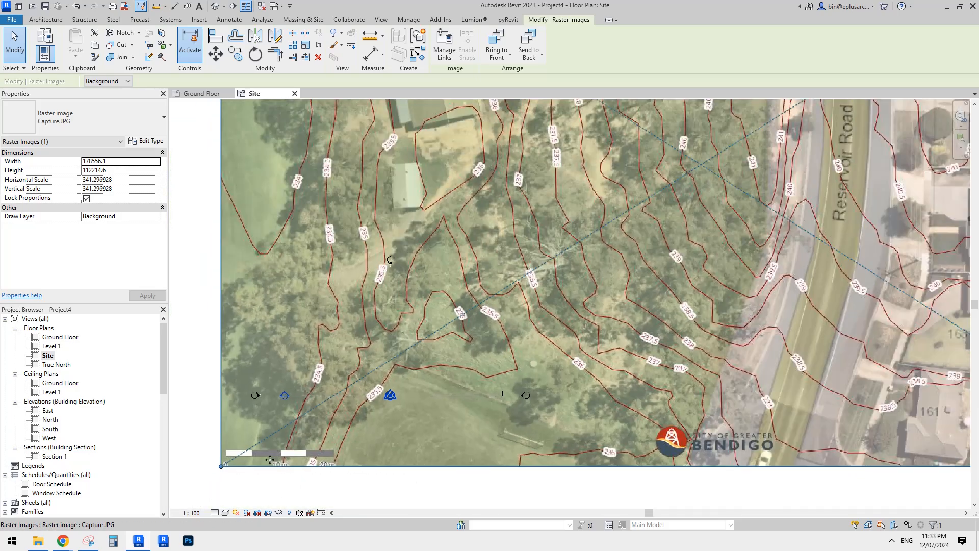
{"action": "middle_click_drag", "start_coordinate": [608, 359], "coordinate": [524, 381]}
{"action": "scroll", "coordinate": [663, 283], "scroll_direction": "up", "scroll_amount": 3}
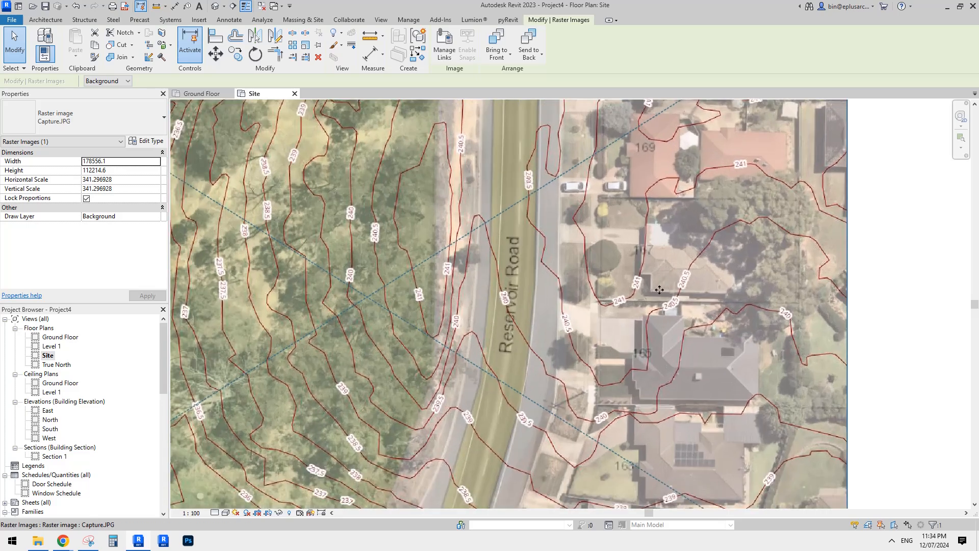
Step: Examine the boundaries and contours of the property labelled 167 beside the road
{"action": "key", "text": "Escape"}
{"action": "scroll", "coordinate": [678, 286], "scroll_direction": "down", "scroll_amount": 1}
{"action": "middle_click_drag", "start_coordinate": [678, 286], "coordinate": [592, 297]}
{"action": "middle_click_drag", "start_coordinate": [506, 259], "coordinate": [526, 341]}
{"action": "scroll", "coordinate": [567, 320], "scroll_direction": "up", "scroll_amount": 3}
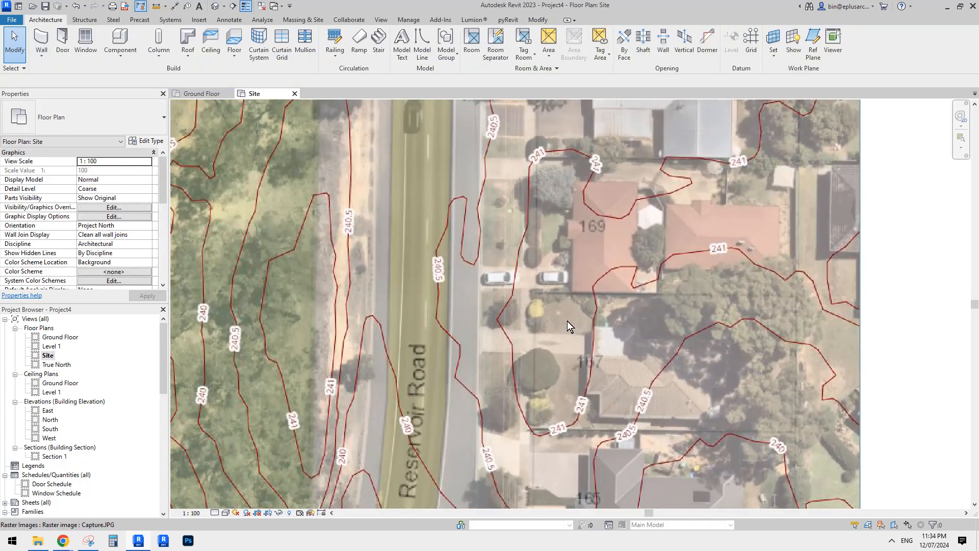
{"action": "middle_click_drag", "start_coordinate": [605, 307], "coordinate": [524, 317]}
{"action": "middle_click_drag", "start_coordinate": [652, 291], "coordinate": [614, 281]}
{"action": "middle_click_drag", "start_coordinate": [519, 312], "coordinate": [576, 267]}
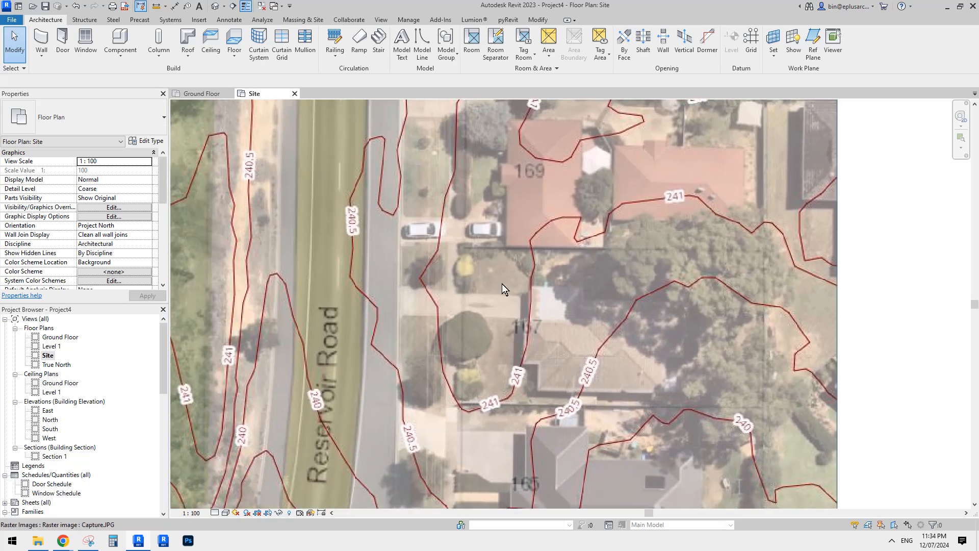
{"action": "scroll", "coordinate": [502, 288], "scroll_direction": "up", "scroll_amount": 2}
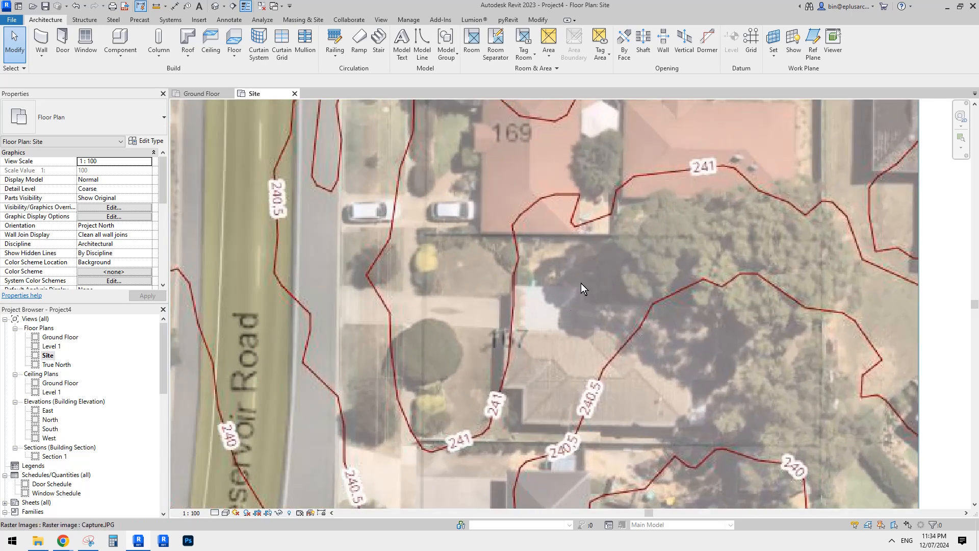
{"action": "mouse_move", "coordinate": [586, 286]}
{"action": "middle_mouse_down"}
{"action": "mouse_move", "coordinate": [557, 286]}
{"action": "mouse_move", "coordinate": [565, 281]}
{"action": "middle_mouse_up"}
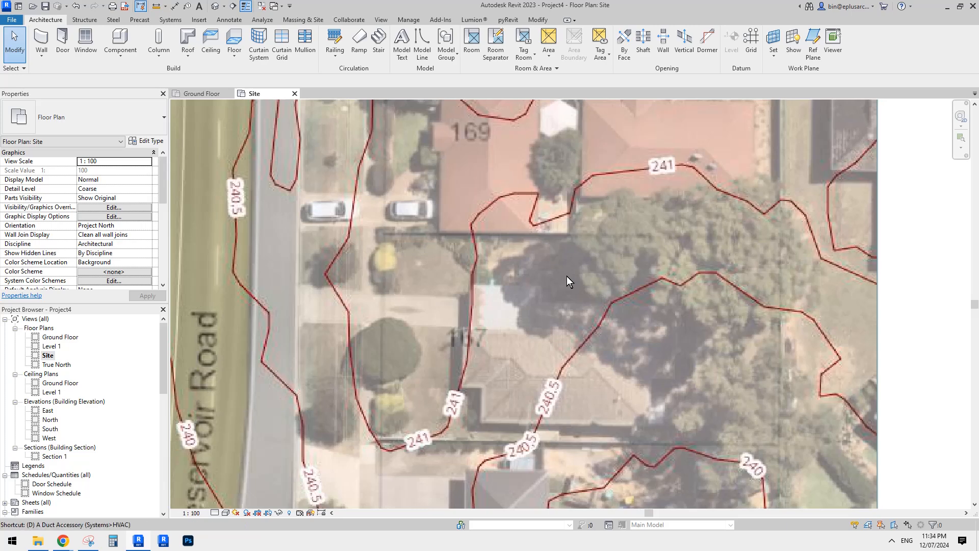
Step: Draw a horizontal detail line about 37000 long between the two ends of the lower boundary of property 167
{"action": "key", "text": "d"}
{"action": "key", "text": "l"}
{"action": "left_click", "coordinate": [383, 233]}
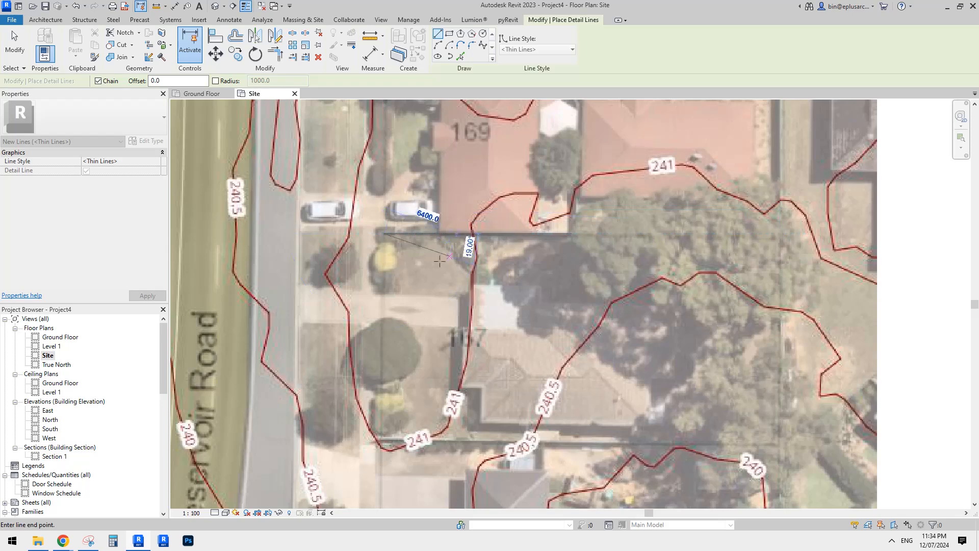
{"action": "middle_click_drag", "start_coordinate": [399, 444], "coordinate": [433, 325]}
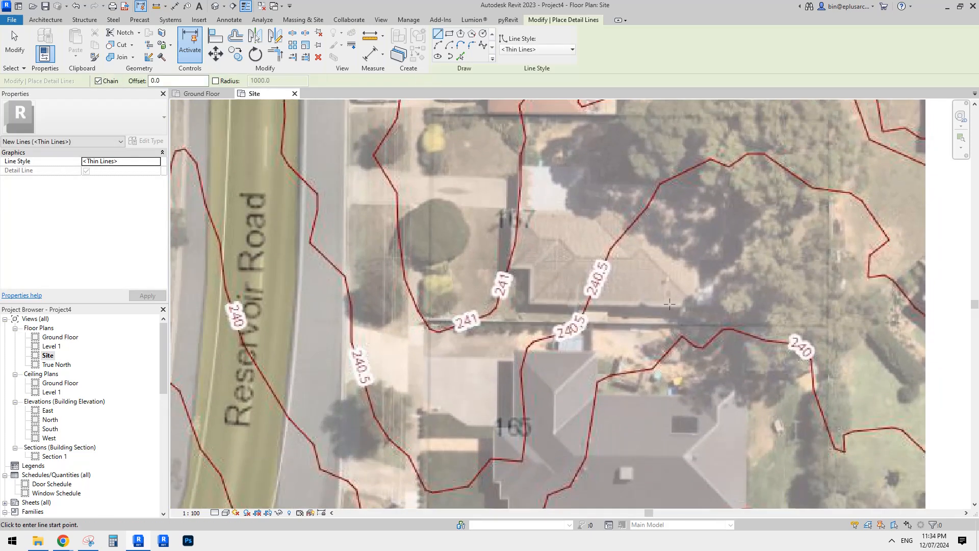
{"action": "middle_click_drag", "start_coordinate": [669, 304], "coordinate": [619, 322]}
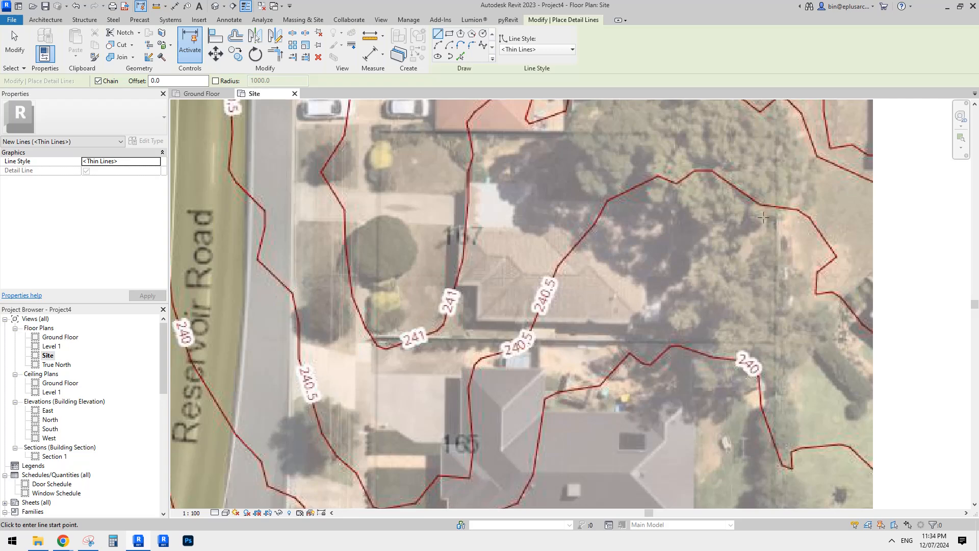
{"action": "middle_click_drag", "start_coordinate": [763, 217], "coordinate": [760, 225]}
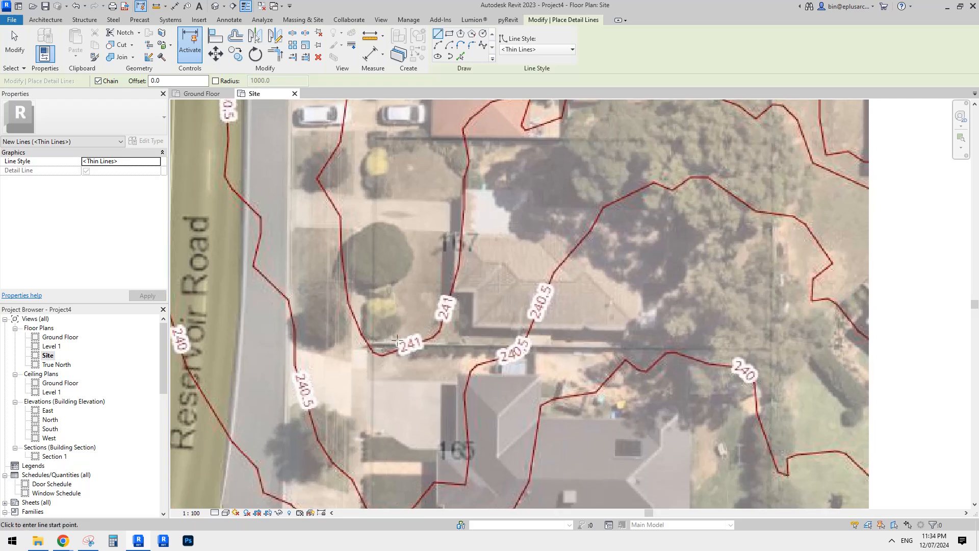
{"action": "middle_click_drag", "start_coordinate": [379, 354], "coordinate": [385, 351]}
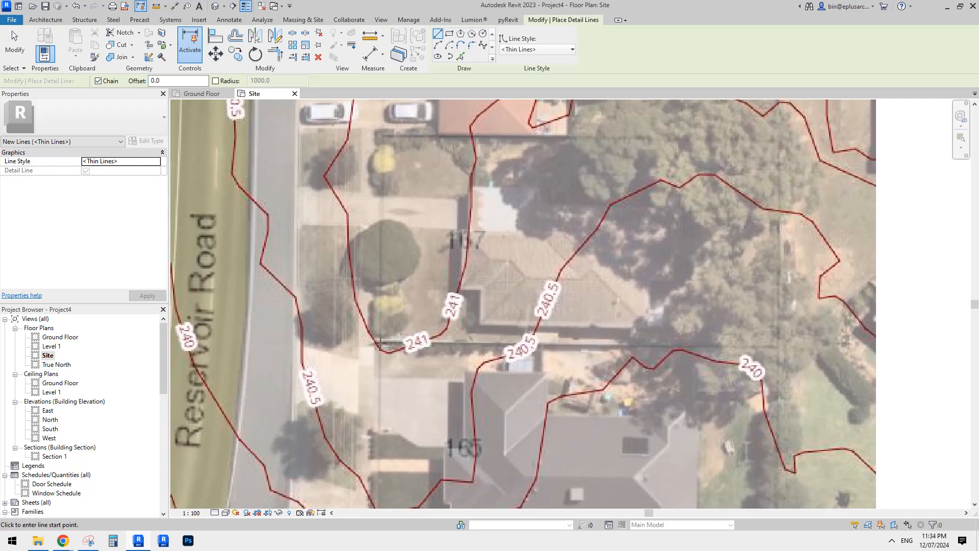
{"action": "left_click", "coordinate": [379, 341]}
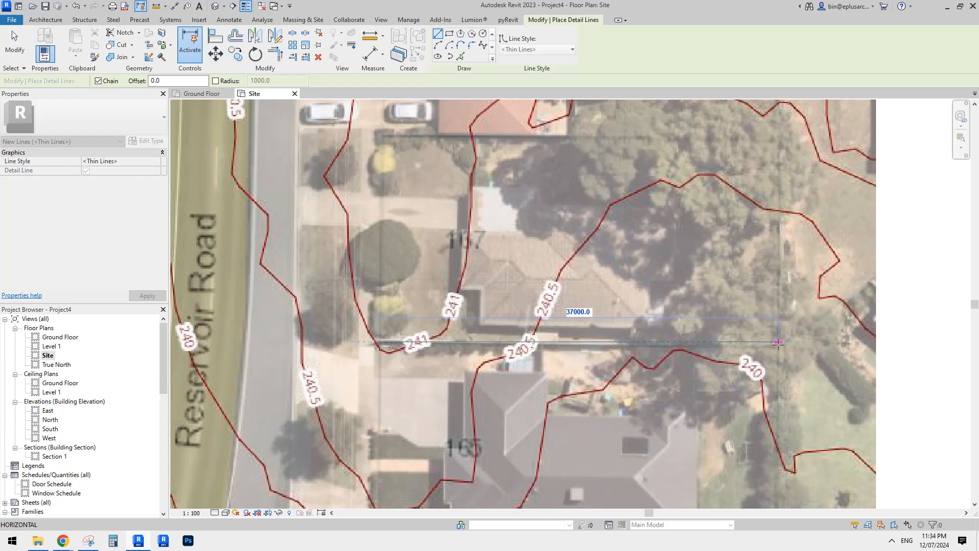
{"action": "left_click", "coordinate": [779, 342]}
{"action": "middle_click_drag", "start_coordinate": [756, 347], "coordinate": [753, 347]}
{"action": "key", "text": "Escape"}
{"action": "key", "text": "Escape"}
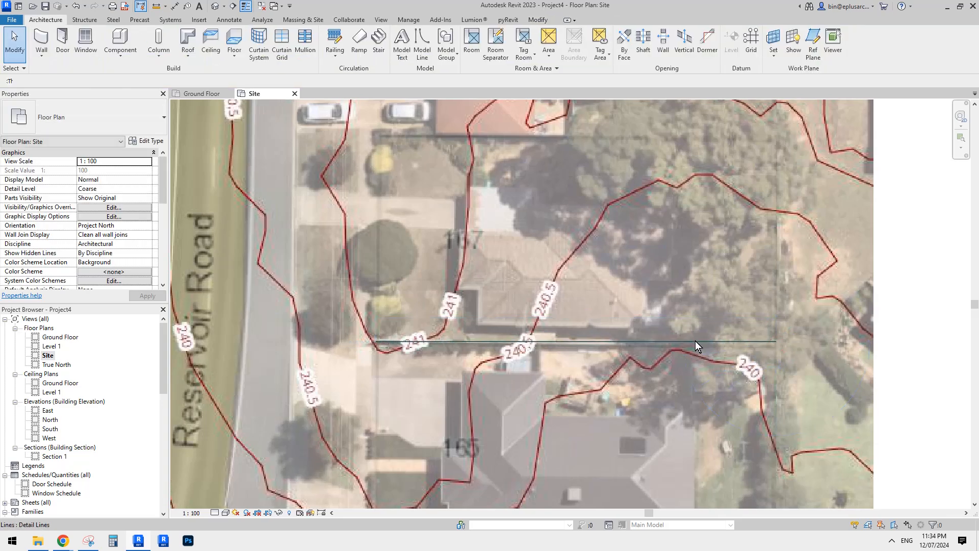
Step: Check the length of the detail line along the lower boundary of property 167
{"action": "left_click", "coordinate": [662, 343]}
{"action": "middle_click_drag", "start_coordinate": [661, 343], "coordinate": [682, 334]}
{"action": "scroll", "coordinate": [592, 305], "scroll_direction": "up", "scroll_amount": 2}
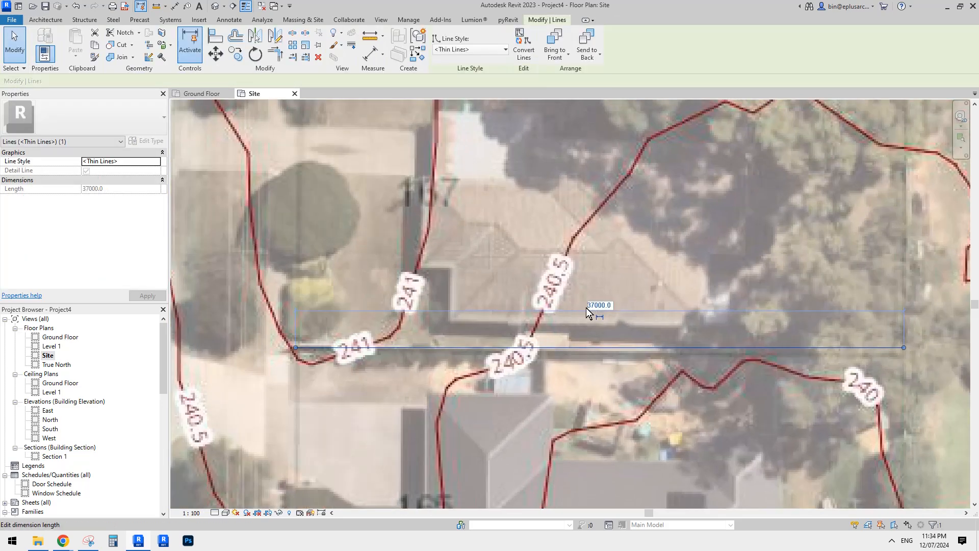
{"action": "scroll", "coordinate": [593, 305], "scroll_direction": "down", "scroll_amount": 2}
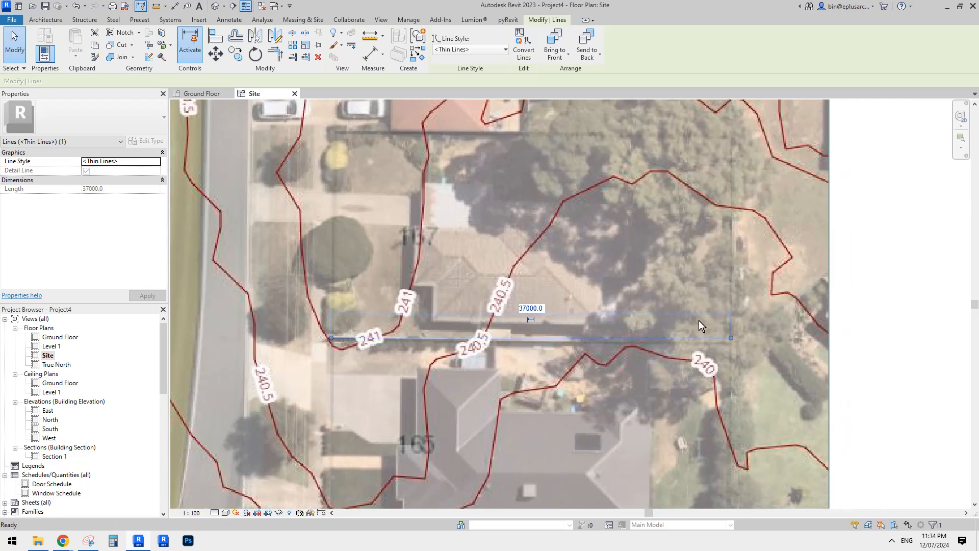
{"action": "left_click", "coordinate": [747, 299]}
{"action": "middle_click_drag", "start_coordinate": [731, 250], "coordinate": [730, 259]}
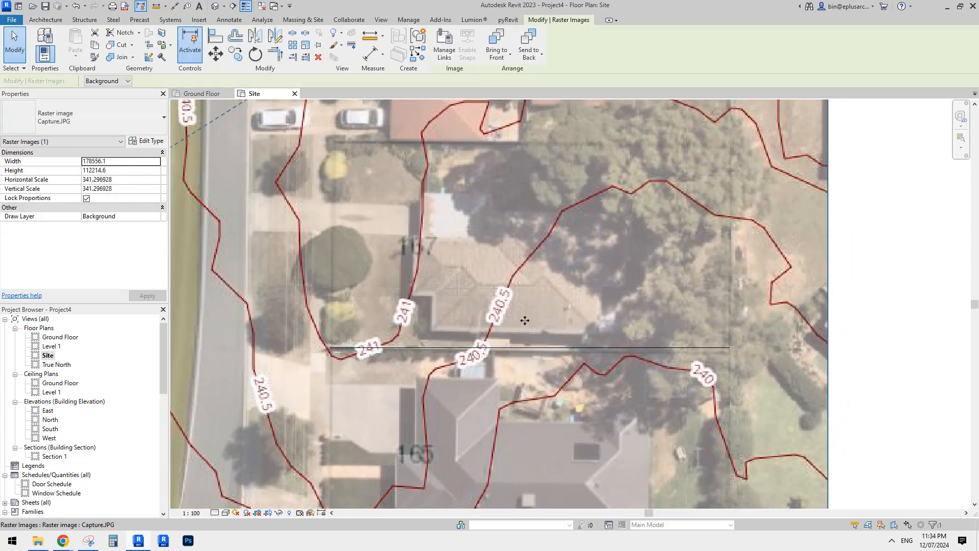
{"action": "middle_click_drag", "start_coordinate": [597, 300], "coordinate": [617, 275]}
{"action": "key", "text": "Escape"}
{"action": "left_click", "coordinate": [640, 268]}
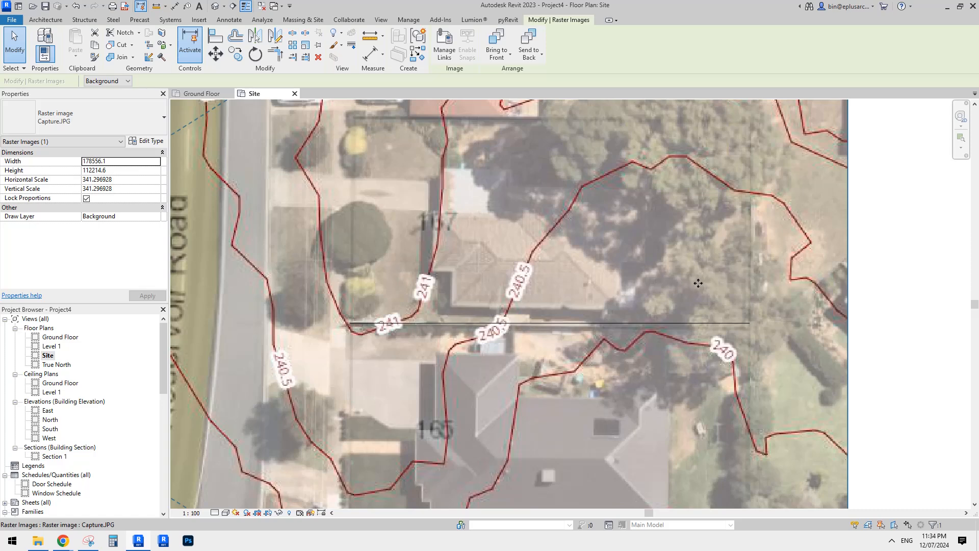
{"action": "key", "text": "Escape"}
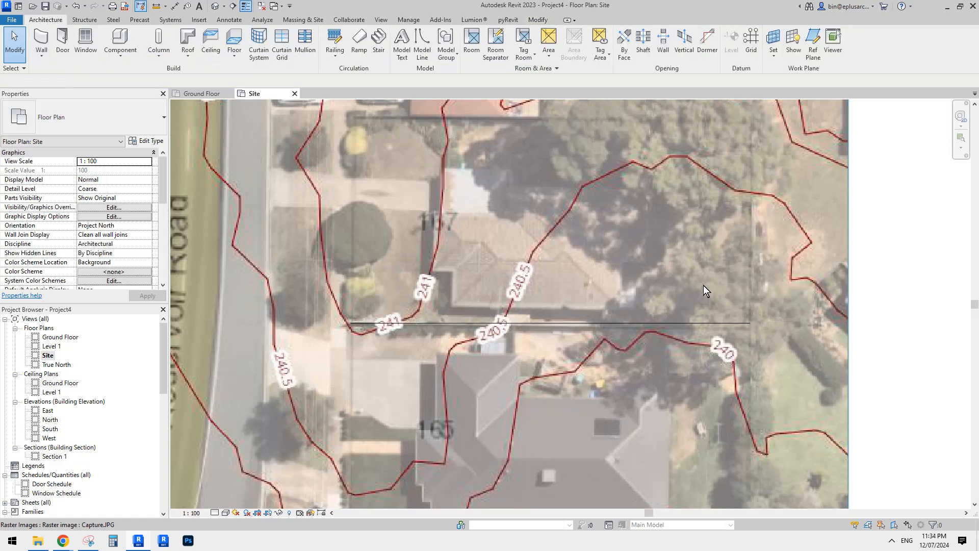
Step: Scale the map image graphically from the road-side end of the detail line so the property 167 boundary length becomes 38000
{"action": "left_click", "coordinate": [703, 288]}
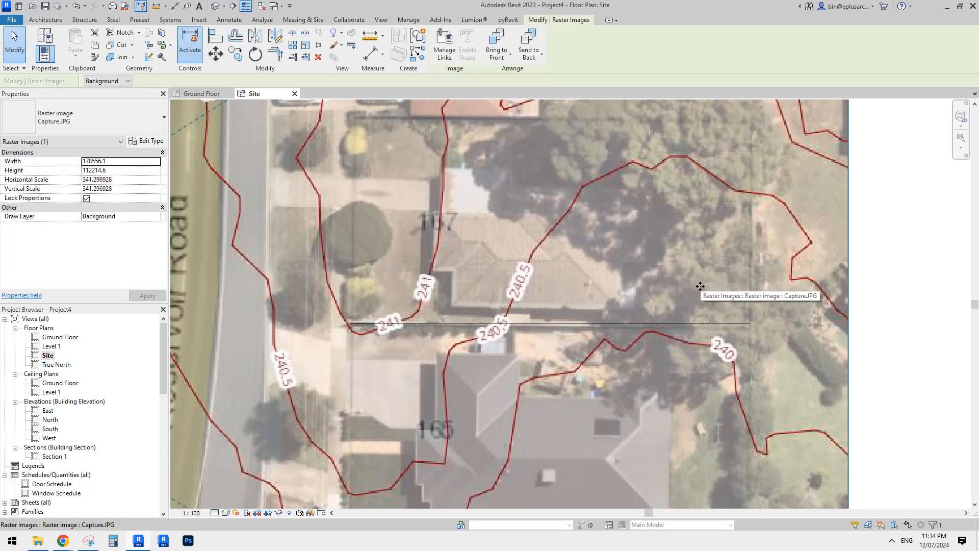
{"action": "key", "text": "r"}
{"action": "key", "text": "e"}
{"action": "left_click", "coordinate": [349, 322]}
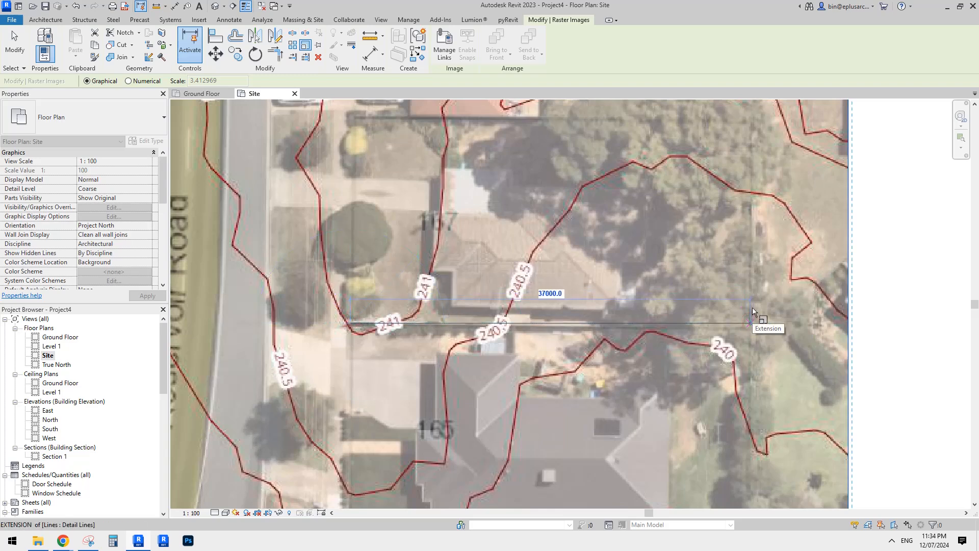
{"action": "type", "text": "38000"}
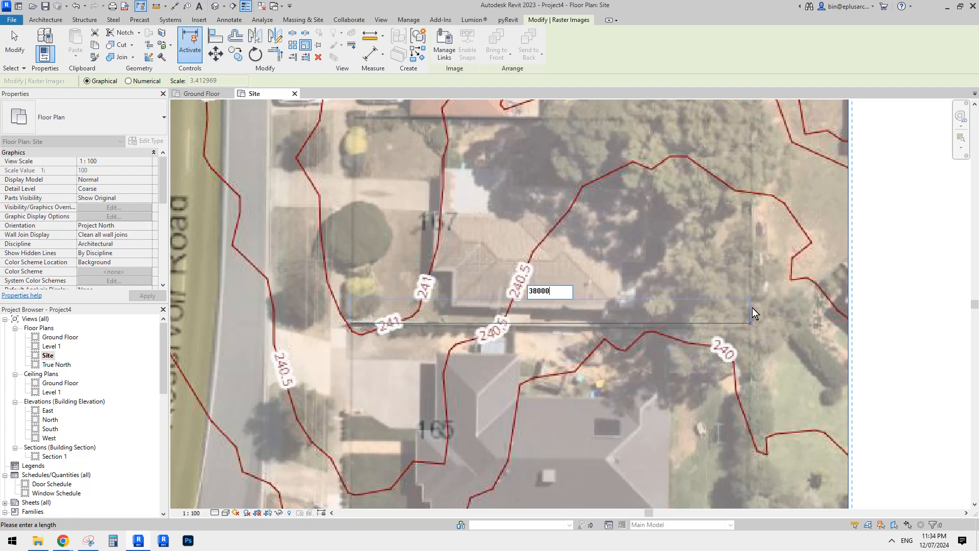
{"action": "key", "text": "Return"}
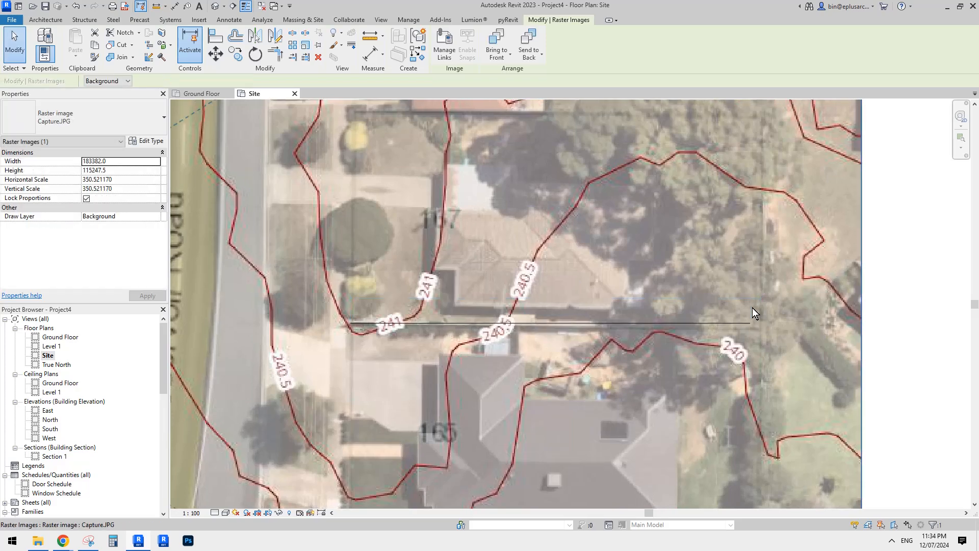
{"action": "key", "text": "Escape"}
{"action": "scroll", "coordinate": [632, 306], "scroll_direction": "down", "scroll_amount": 2}
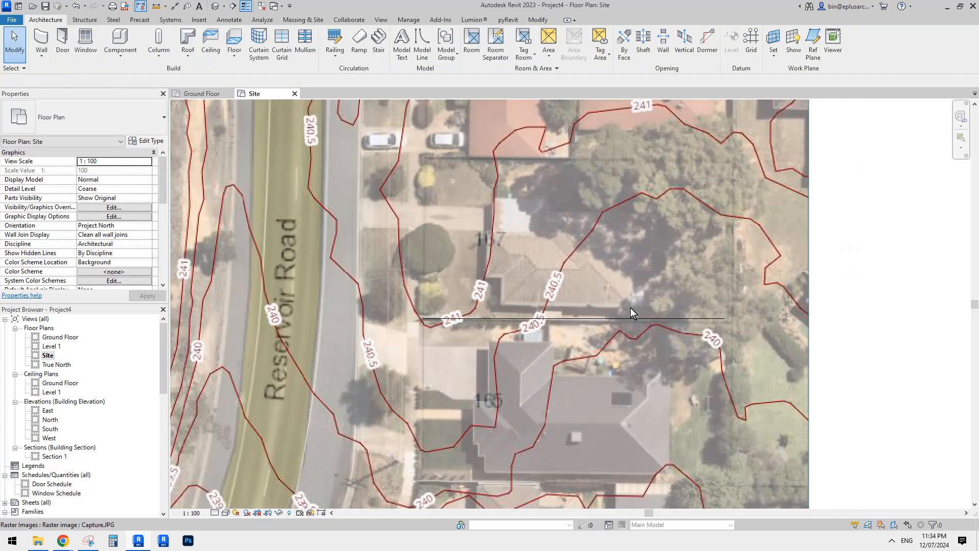
{"action": "left_click", "coordinate": [644, 317]}
{"action": "key", "text": "Escape"}
{"action": "scroll", "coordinate": [662, 305], "scroll_direction": "down", "scroll_amount": 5}
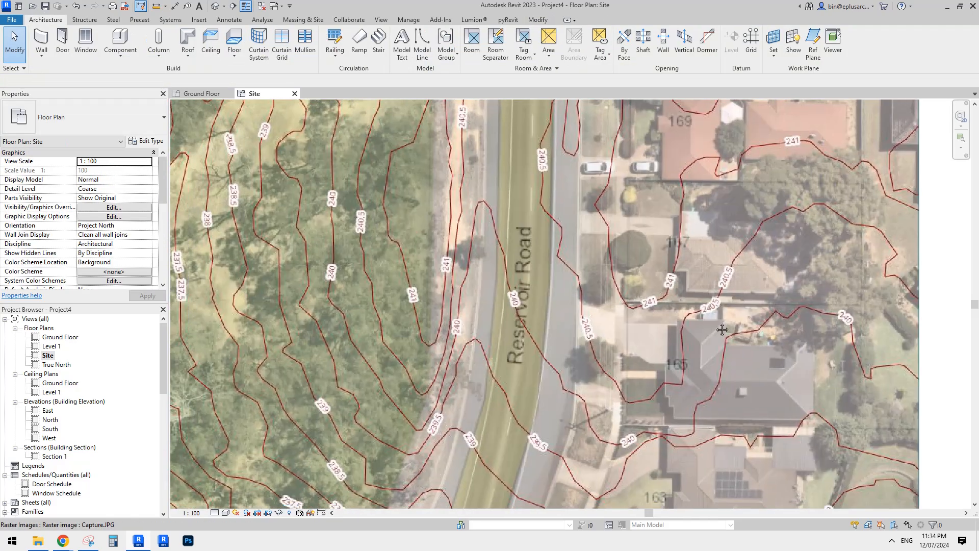
Step: Examine the extent of the scaled contour map image and its labelled elevations
{"action": "middle_click_drag", "start_coordinate": [715, 267], "coordinate": [577, 283]}
{"action": "scroll", "coordinate": [610, 309], "scroll_direction": "up", "scroll_amount": 1}
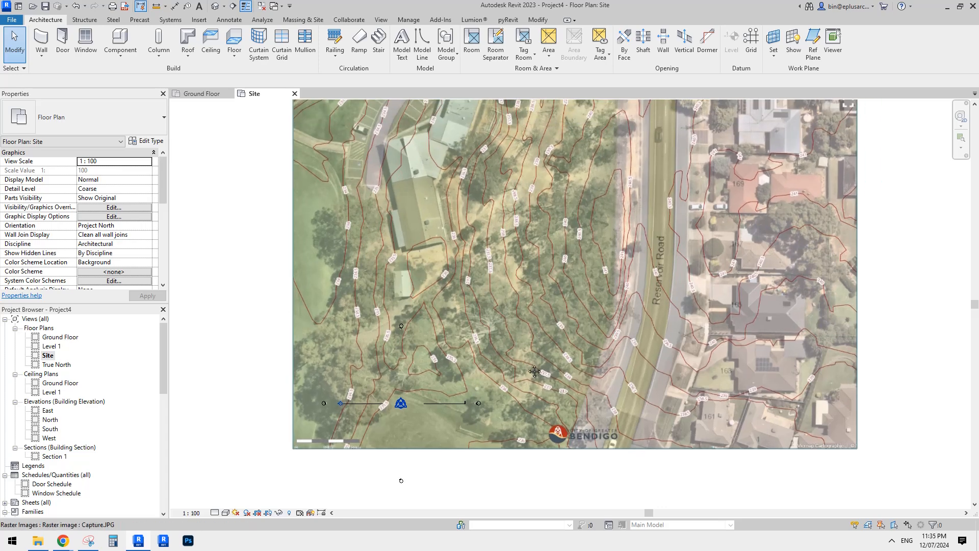
{"action": "left_click", "coordinate": [614, 301]}
{"action": "mouse_move", "coordinate": [614, 295]}
{"action": "middle_mouse_down"}
{"action": "mouse_move", "coordinate": [564, 292]}
{"action": "mouse_move", "coordinate": [555, 306]}
{"action": "middle_mouse_up"}
{"action": "scroll", "coordinate": [583, 306], "scroll_direction": "up", "scroll_amount": 1}
{"action": "key", "text": "Escape"}
{"action": "left_click", "coordinate": [556, 301]}
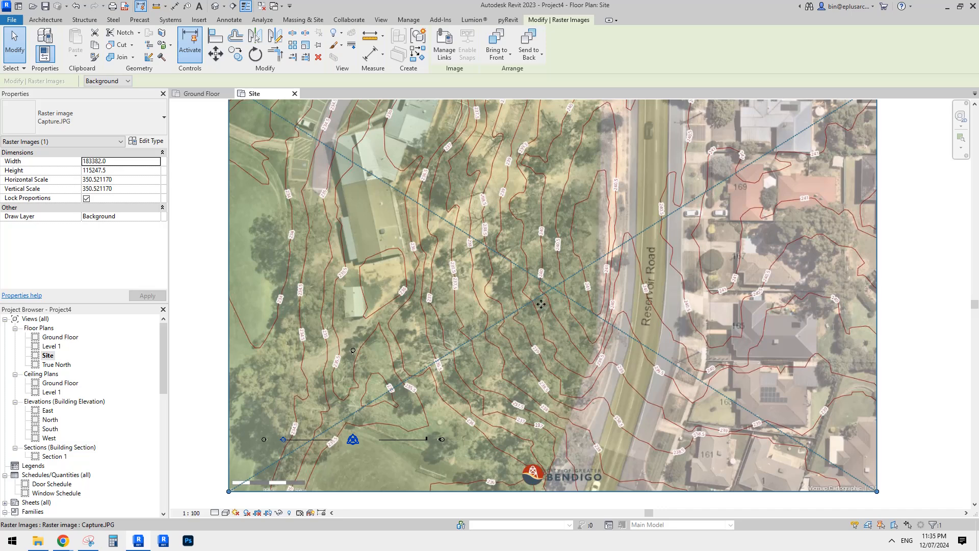
{"action": "scroll", "coordinate": [561, 298], "scroll_direction": "down", "scroll_amount": 1}
{"action": "middle_click_drag", "start_coordinate": [563, 294], "coordinate": [558, 299]}
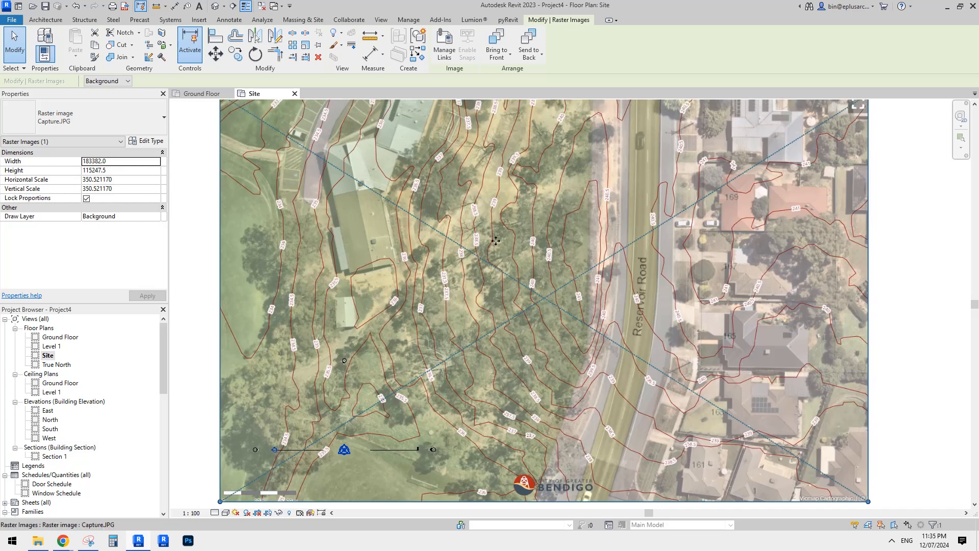
{"action": "key", "text": "Escape"}
{"action": "left_click", "coordinate": [558, 249]}
{"action": "middle_click_drag", "start_coordinate": [453, 174], "coordinate": [456, 178]}
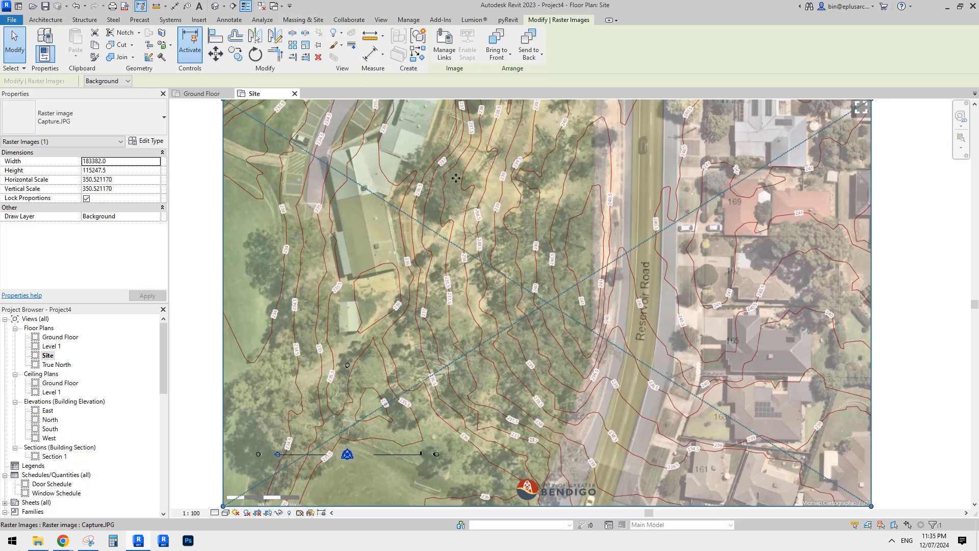
Step: Create a toposurface with points at absolute elevation 236000 around the closed 236 contour beside the school-like building and small shed
{"action": "left_click", "coordinate": [302, 20]}
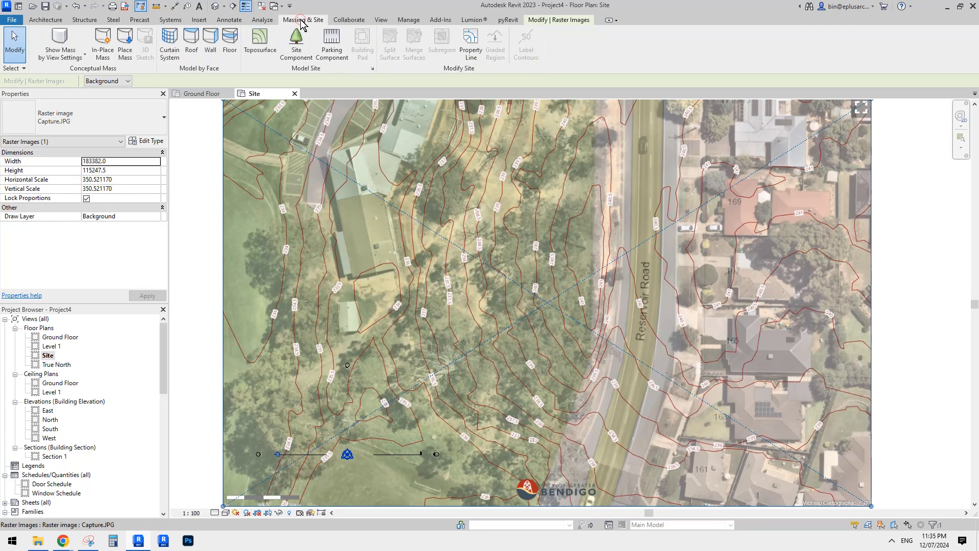
{"action": "left_click", "coordinate": [260, 47]}
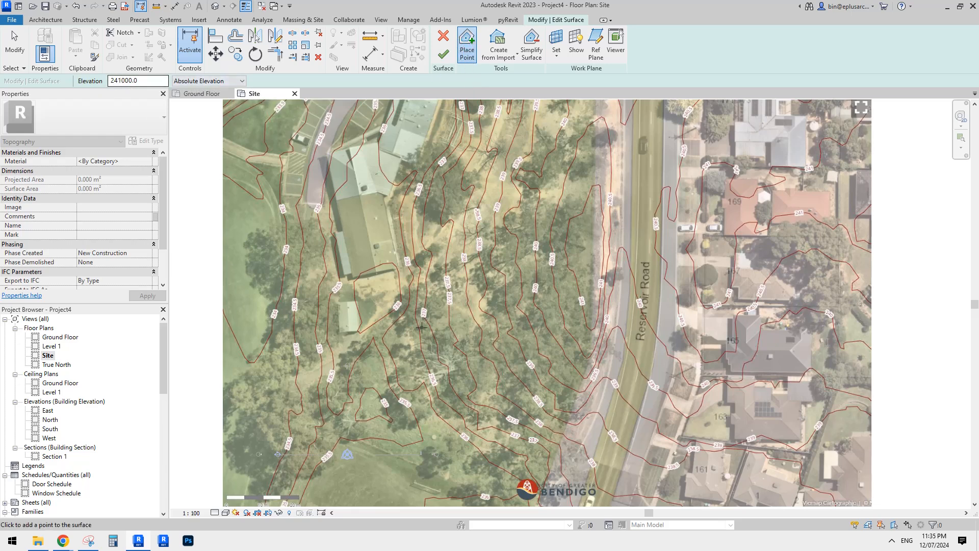
{"action": "scroll", "coordinate": [539, 320], "scroll_direction": "up", "scroll_amount": 4}
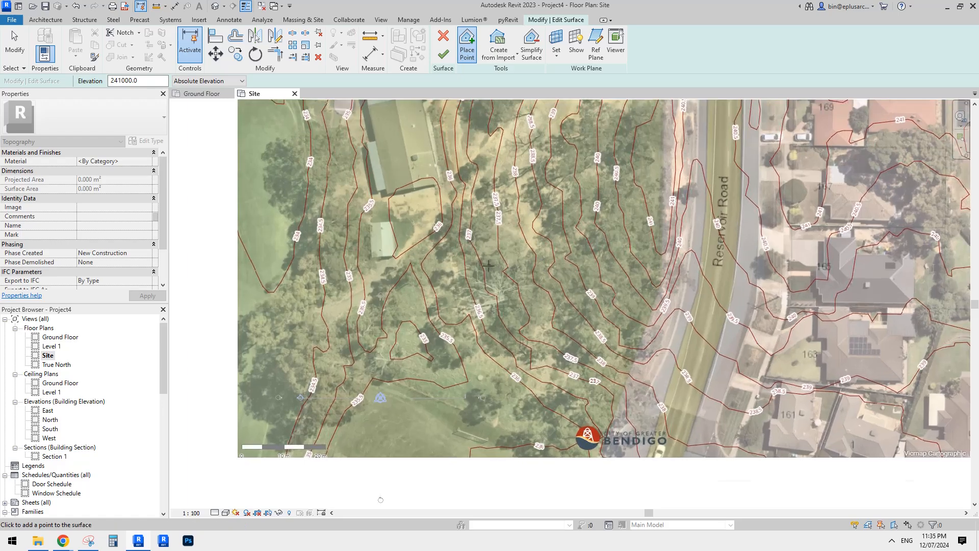
{"action": "scroll", "coordinate": [505, 278], "scroll_direction": "up", "scroll_amount": 3}
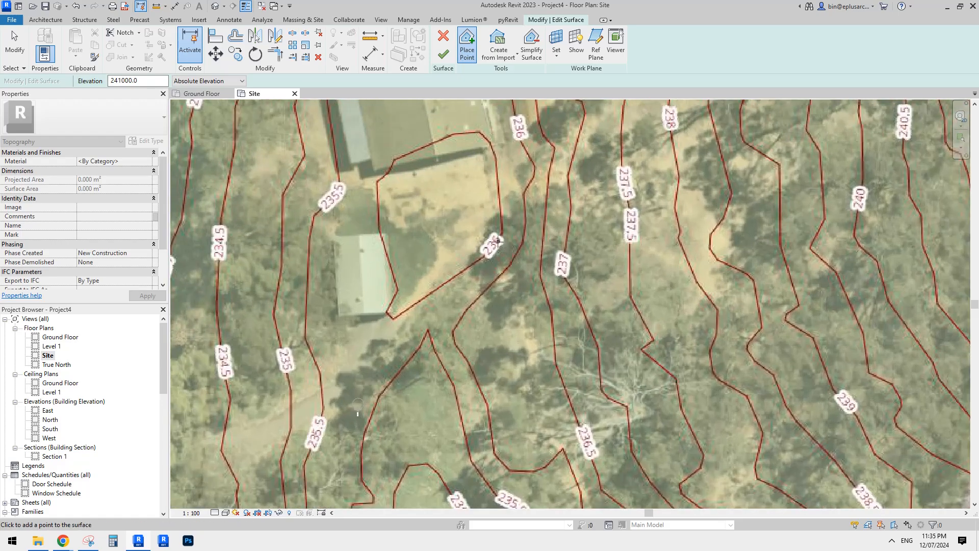
{"action": "middle_click_drag", "start_coordinate": [504, 260], "coordinate": [501, 286]}
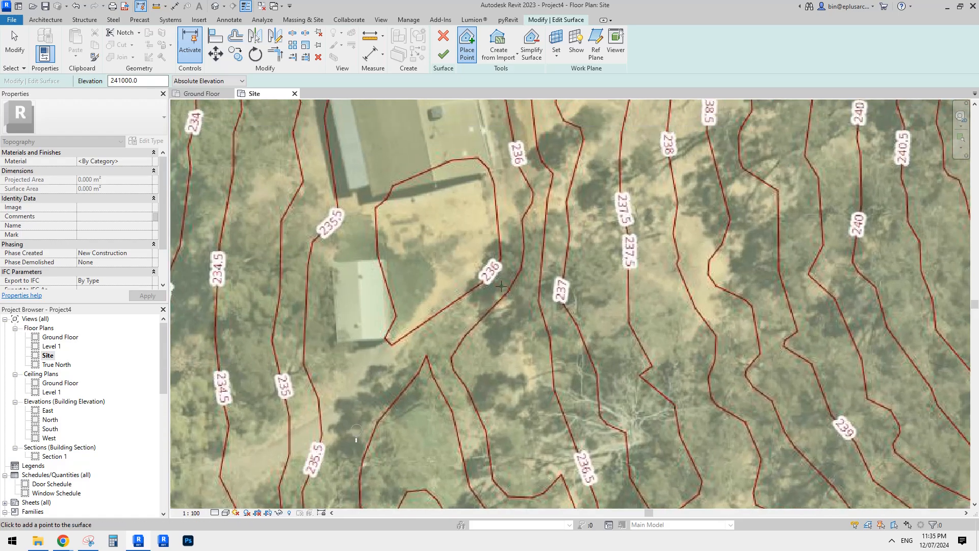
{"action": "middle_click_drag", "start_coordinate": [458, 220], "coordinate": [496, 243]}
{"action": "left_click_drag", "start_coordinate": [164, 82], "coordinate": [100, 85]}
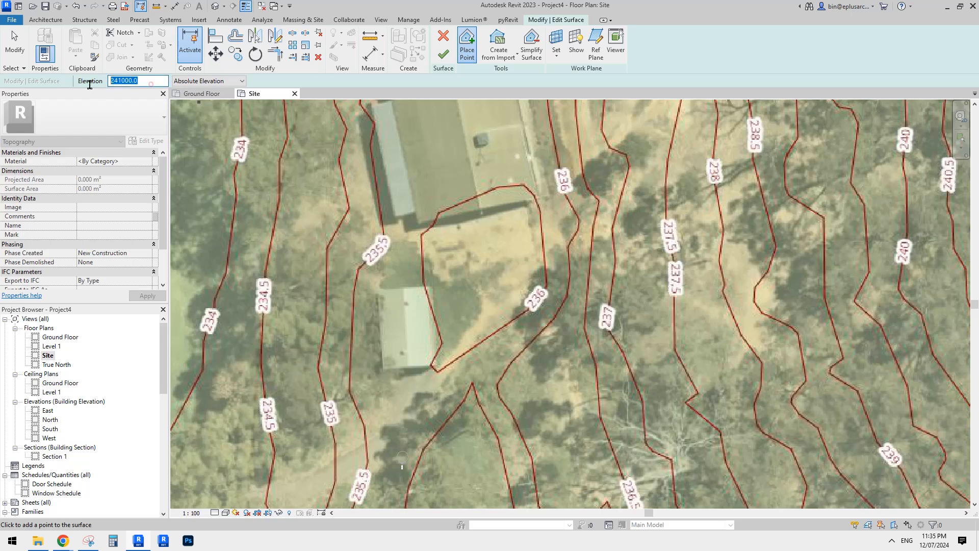
{"action": "type", "text": "236000"}
{"action": "middle_click_drag", "start_coordinate": [502, 250], "coordinate": [478, 208]}
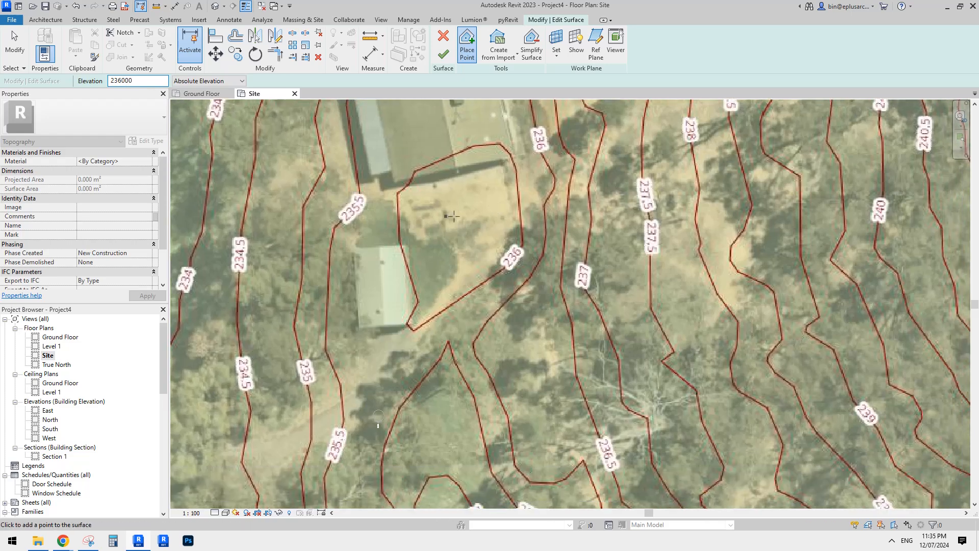
{"action": "left_click", "coordinate": [513, 265]}
{"action": "left_click", "coordinate": [525, 226]}
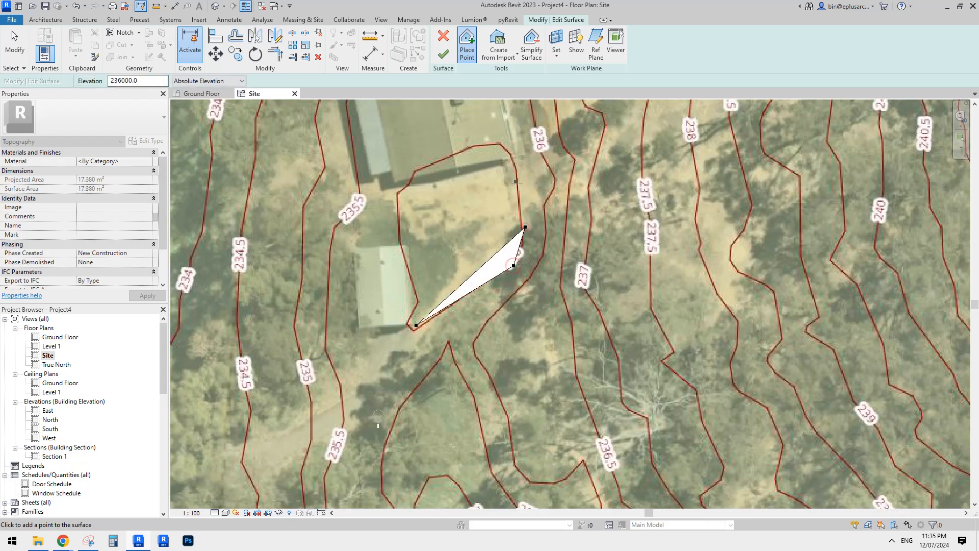
{"action": "left_click", "coordinate": [508, 153]}
{"action": "left_click", "coordinate": [481, 145]}
{"action": "left_click", "coordinate": [426, 165]}
{"action": "left_click", "coordinate": [395, 194]}
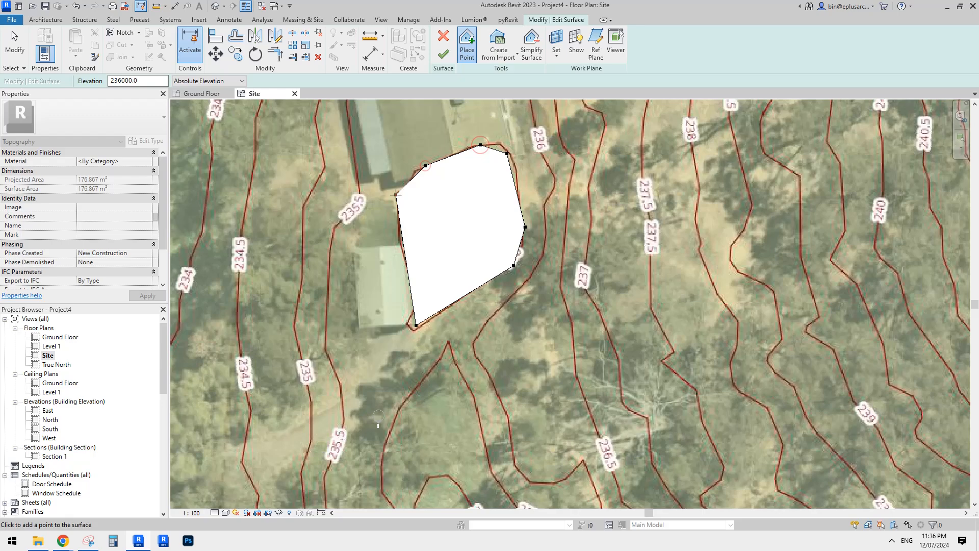
{"action": "left_click", "coordinate": [399, 249]}
{"action": "scroll", "coordinate": [463, 261], "scroll_direction": "down", "scroll_amount": 2}
{"action": "left_click", "coordinate": [423, 306]}
{"action": "middle_click_drag", "start_coordinate": [481, 275], "coordinate": [476, 284]}
{"action": "scroll", "coordinate": [467, 255], "scroll_direction": "up", "scroll_amount": 3}
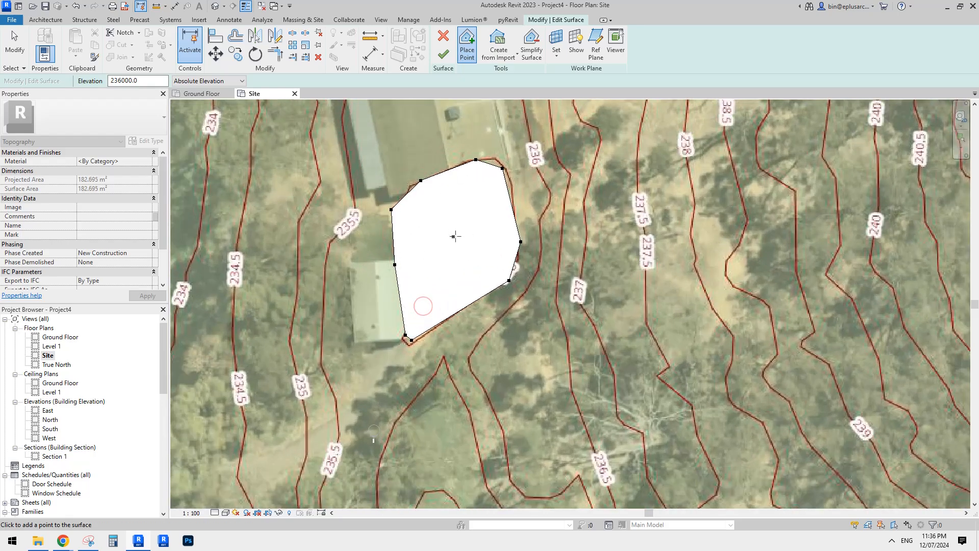
Step: Place surface points at elevation 236000 along the open 236 contour, from beside the closed loop down to the peak near the 235.5 label
{"action": "mouse_move", "coordinate": [479, 206]}
{"action": "middle_mouse_down"}
{"action": "mouse_move", "coordinate": [460, 217]}
{"action": "mouse_move", "coordinate": [452, 198]}
{"action": "mouse_move", "coordinate": [478, 226]}
{"action": "mouse_move", "coordinate": [476, 194]}
{"action": "middle_mouse_up"}
{"action": "scroll", "coordinate": [483, 221], "scroll_direction": "down", "scroll_amount": 1}
{"action": "middle_click_drag", "start_coordinate": [473, 261], "coordinate": [513, 226]}
{"action": "middle_click_drag", "start_coordinate": [494, 189], "coordinate": [502, 270]}
{"action": "scroll", "coordinate": [502, 195], "scroll_direction": "down", "scroll_amount": 1}
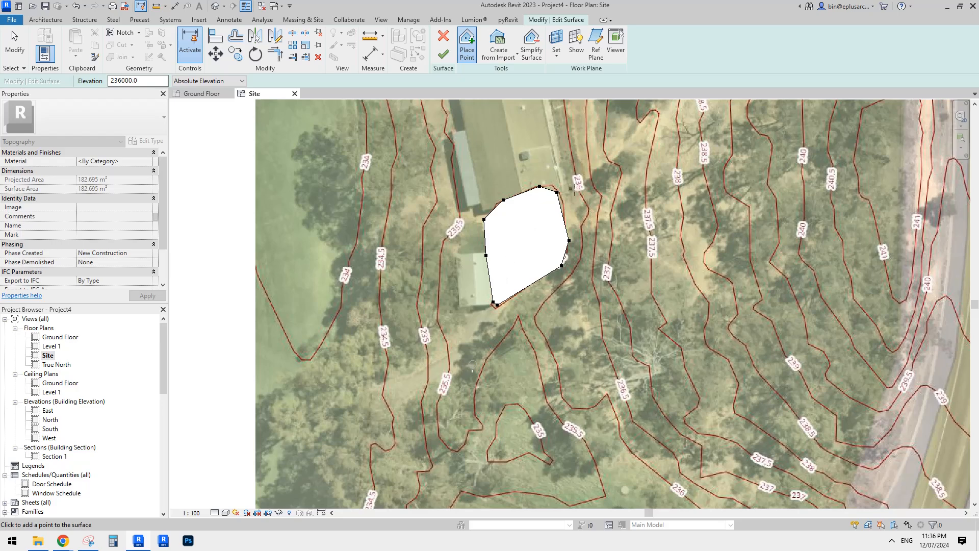
{"action": "middle_click_drag", "start_coordinate": [575, 192], "coordinate": [520, 330]}
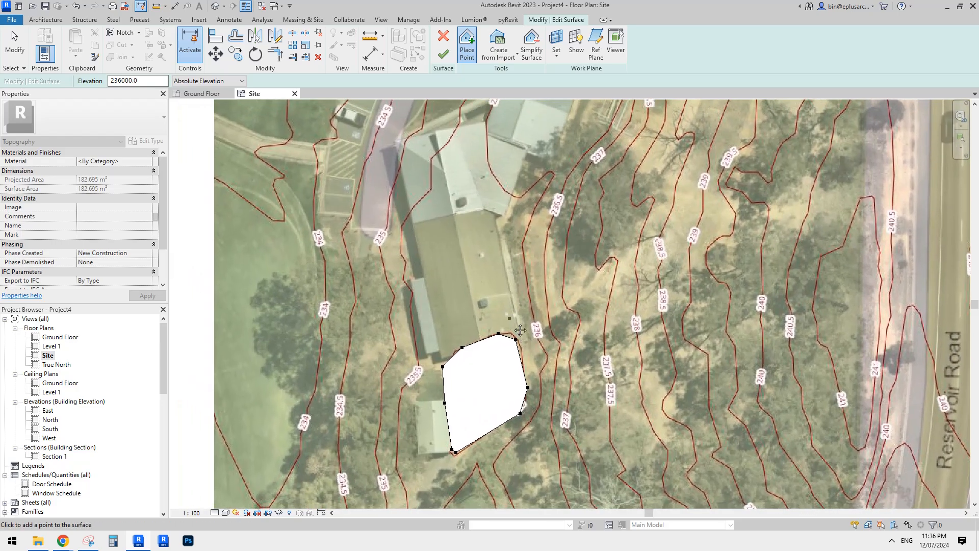
{"action": "scroll", "coordinate": [561, 222], "scroll_direction": "up", "scroll_amount": 2}
{"action": "middle_click_drag", "start_coordinate": [538, 389], "coordinate": [531, 149]}
{"action": "left_click", "coordinate": [528, 201]}
{"action": "left_click", "coordinate": [519, 265]}
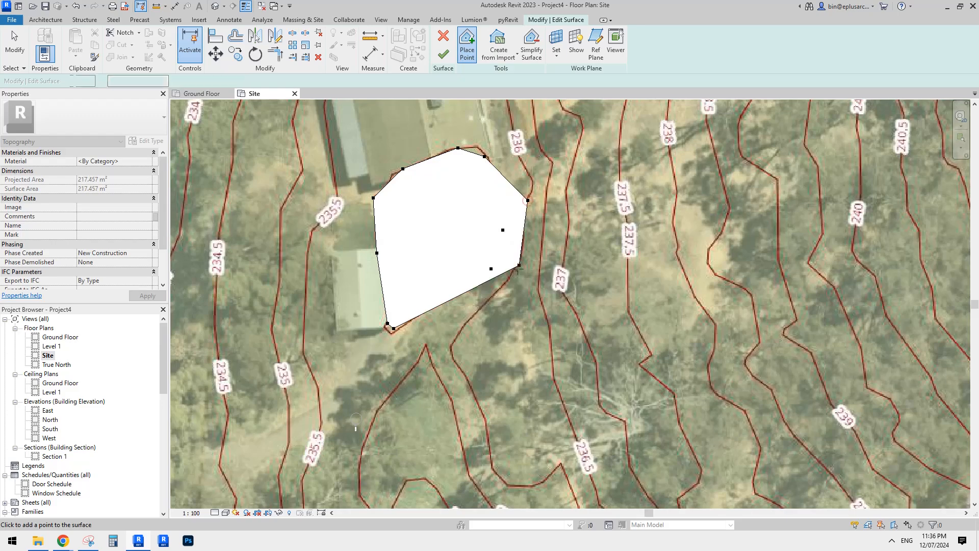
{"action": "left_click", "coordinate": [454, 342]}
{"action": "middle_click_drag", "start_coordinate": [496, 358], "coordinate": [461, 233]}
{"action": "left_click", "coordinate": [443, 277]}
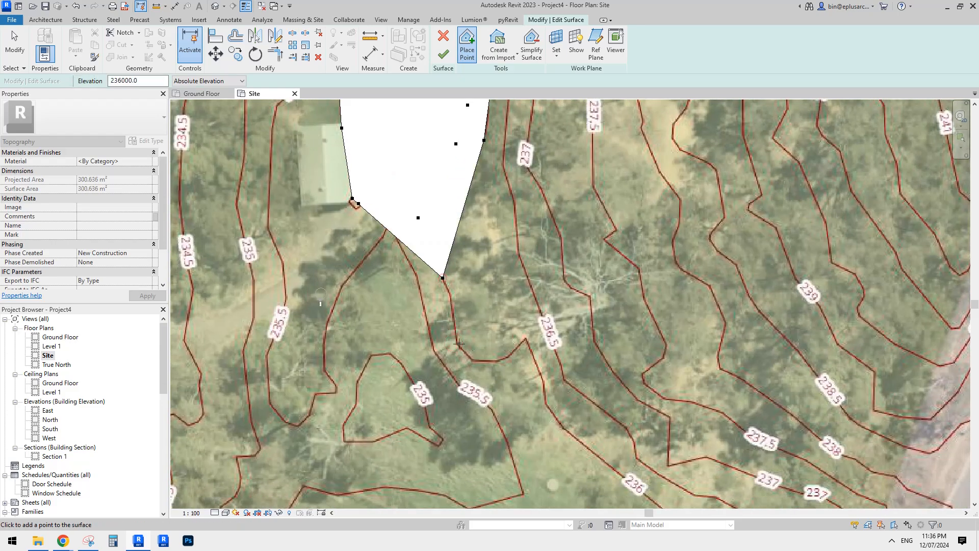
{"action": "left_click", "coordinate": [459, 348]}
{"action": "left_click", "coordinate": [497, 360]}
{"action": "left_click", "coordinate": [524, 339]}
Step: Continue the 236000 points along the same 236 contour down to the City of Greater Bendigo logo
{"action": "middle_click_drag", "start_coordinate": [566, 403], "coordinate": [508, 279]}
{"action": "left_click", "coordinate": [489, 277]}
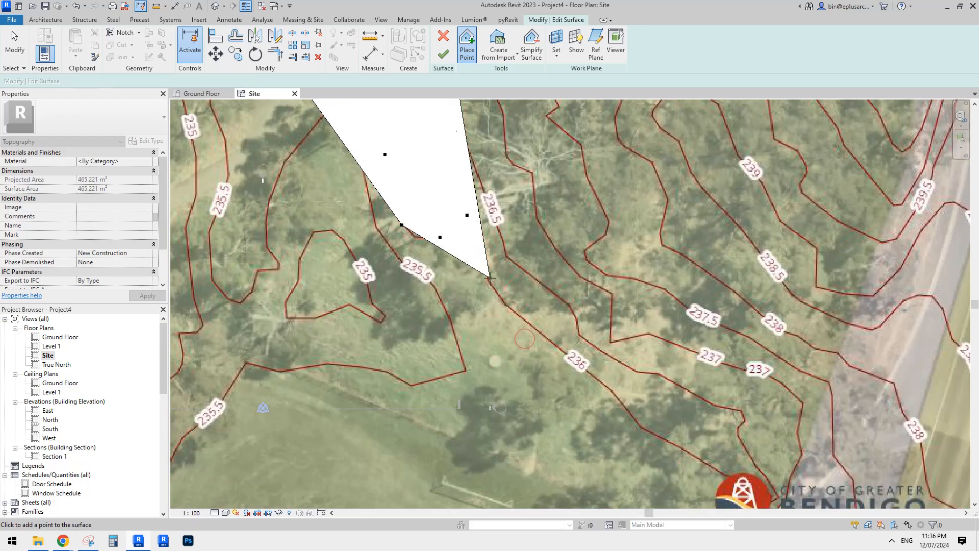
{"action": "left_click", "coordinate": [518, 317]}
{"action": "middle_click_drag", "start_coordinate": [603, 383], "coordinate": [478, 247]}
{"action": "left_click", "coordinate": [479, 247]}
{"action": "left_click", "coordinate": [511, 284]}
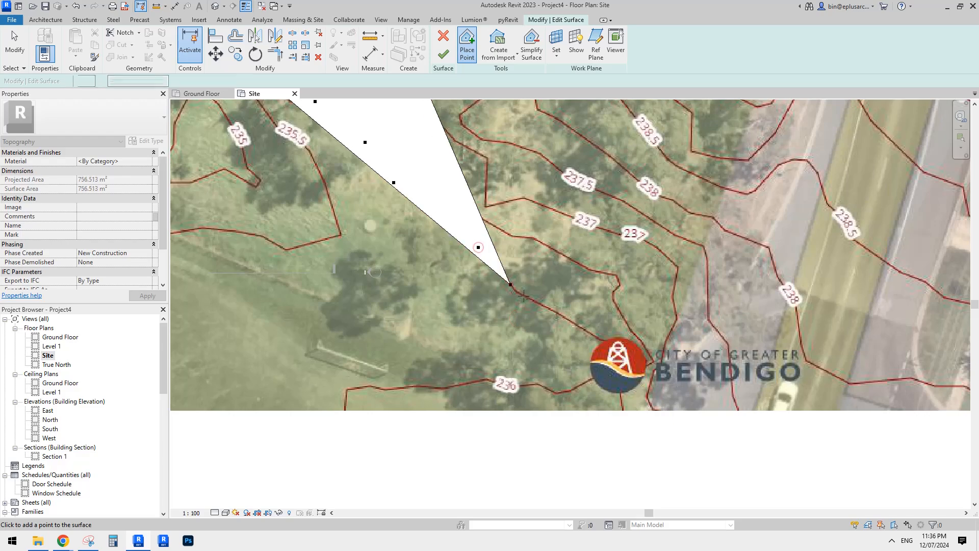
{"action": "left_click", "coordinate": [559, 317]}
{"action": "left_click", "coordinate": [598, 335]}
{"action": "scroll", "coordinate": [544, 252], "scroll_direction": "down", "scroll_amount": 2}
{"action": "scroll", "coordinate": [566, 298], "scroll_direction": "up", "scroll_amount": 2}
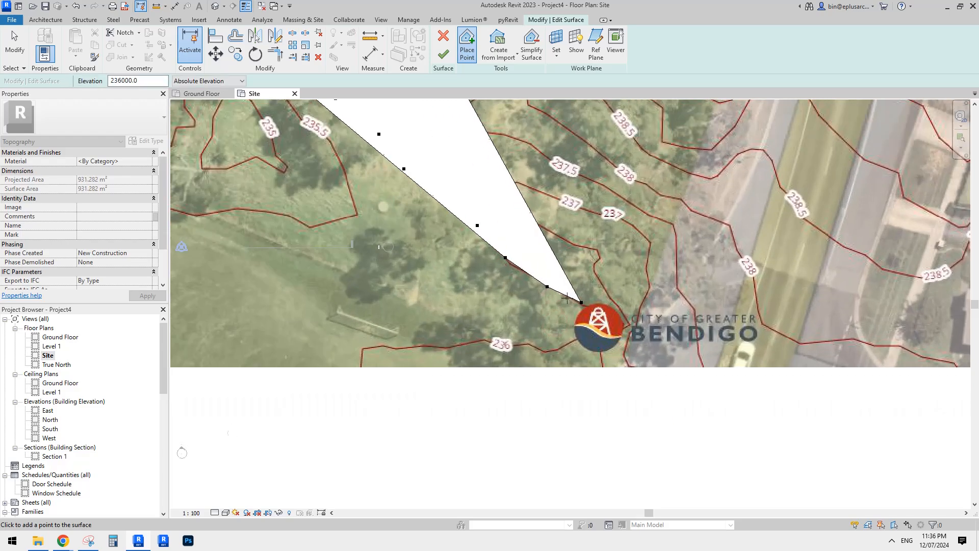
Step: Place 236000 points along the 236 contour at the map's lower edge, from the logo to the contour's far end
{"action": "left_click", "coordinate": [561, 350]}
{"action": "left_click", "coordinate": [461, 346]}
{"action": "left_click", "coordinate": [380, 355]}
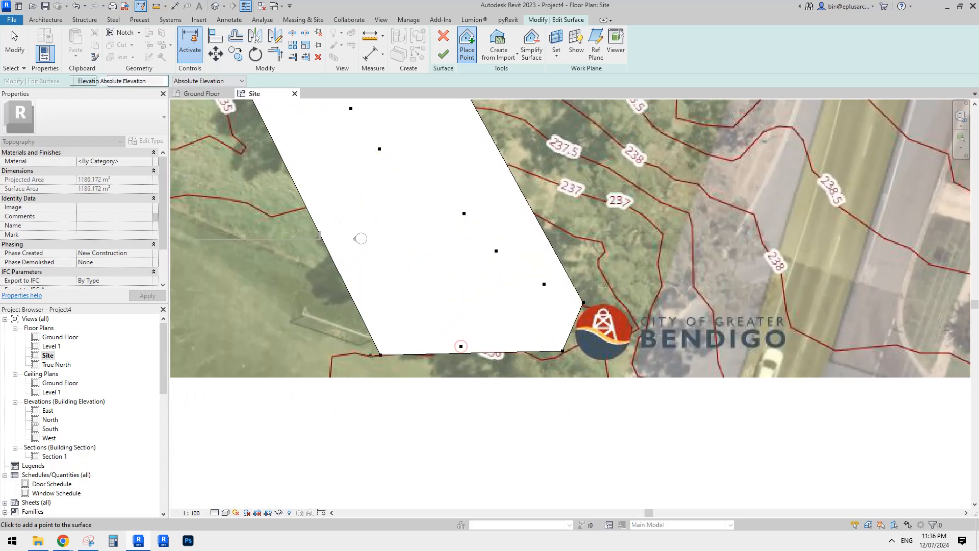
{"action": "left_click", "coordinate": [330, 367]}
Step: Examine how the toposurface covers the map and the contours around its placed points
{"action": "scroll", "coordinate": [423, 318], "scroll_direction": "down", "scroll_amount": 2}
{"action": "middle_click_drag", "start_coordinate": [424, 318], "coordinate": [615, 421]}
{"action": "middle_click_drag", "start_coordinate": [616, 361], "coordinate": [686, 384]}
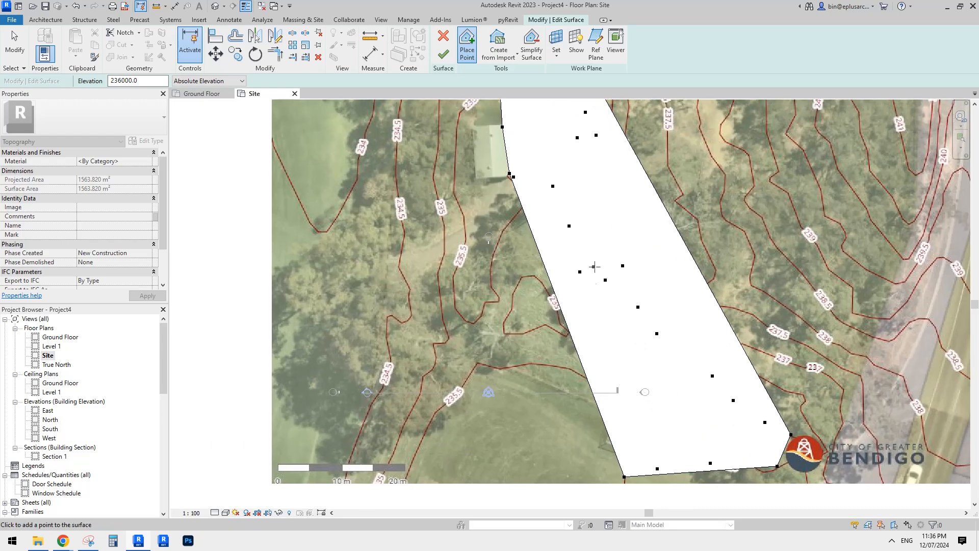
{"action": "middle_click_drag", "start_coordinate": [595, 270], "coordinate": [604, 391]}
{"action": "middle_click_drag", "start_coordinate": [575, 322], "coordinate": [543, 384]}
{"action": "middle_click_drag", "start_coordinate": [543, 470], "coordinate": [503, 364]}
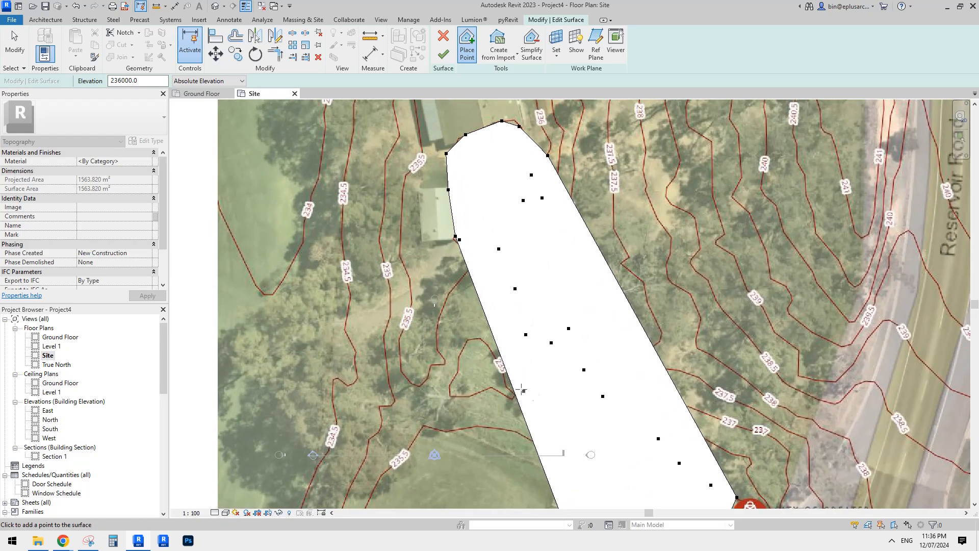
{"action": "middle_click_drag", "start_coordinate": [564, 408], "coordinate": [571, 268]}
{"action": "middle_click_drag", "start_coordinate": [551, 300], "coordinate": [547, 326]}
{"action": "scroll", "coordinate": [531, 251], "scroll_direction": "up", "scroll_amount": 1}
{"action": "scroll", "coordinate": [561, 236], "scroll_direction": "down", "scroll_amount": 1}
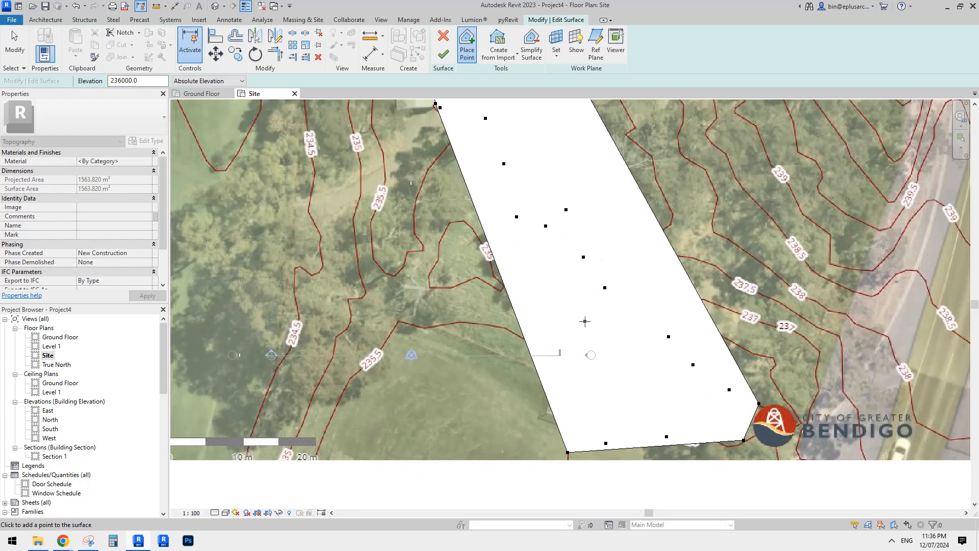
{"action": "scroll", "coordinate": [586, 336], "scroll_direction": "down", "scroll_amount": 1}
{"action": "middle_click_drag", "start_coordinate": [588, 336], "coordinate": [532, 305]}
{"action": "middle_click_drag", "start_coordinate": [596, 293], "coordinate": [596, 299]}
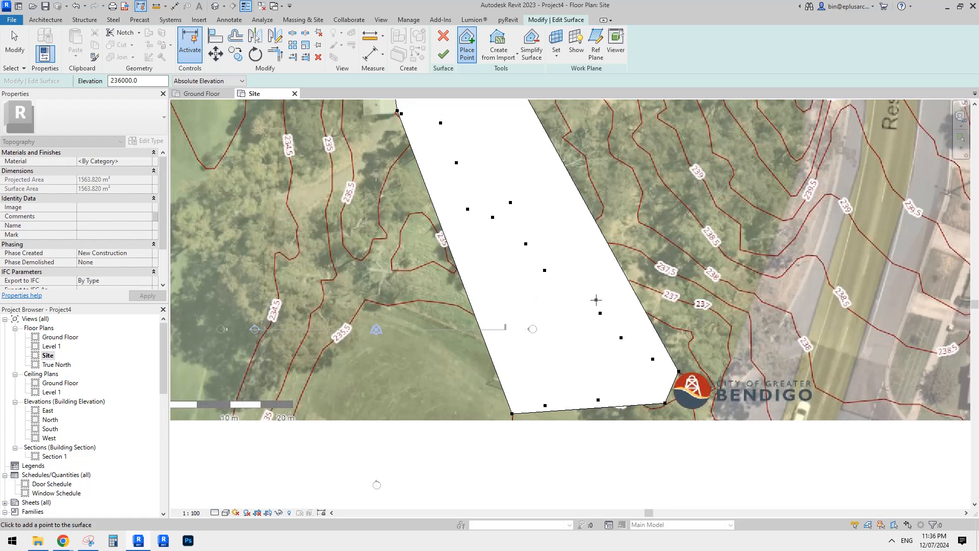
{"action": "middle_click_drag", "start_coordinate": [457, 84], "coordinate": [449, 76]}
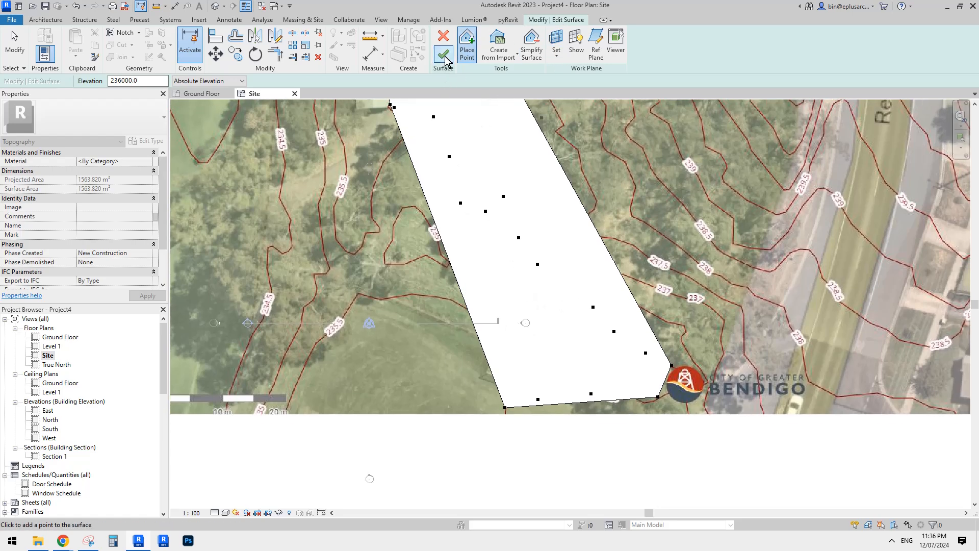
Step: Finish the toposurface and override its surface transparency to 60 in this view
{"action": "left_click", "coordinate": [443, 53]}
{"action": "right_click", "coordinate": [579, 226]}
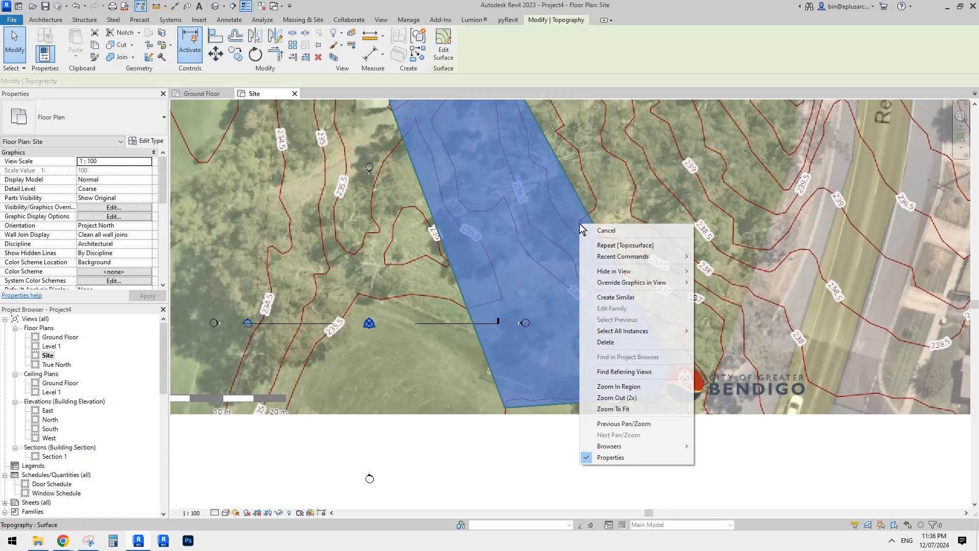
{"action": "mouse_move", "coordinate": [639, 282]}
{"action": "left_click", "coordinate": [736, 283]}
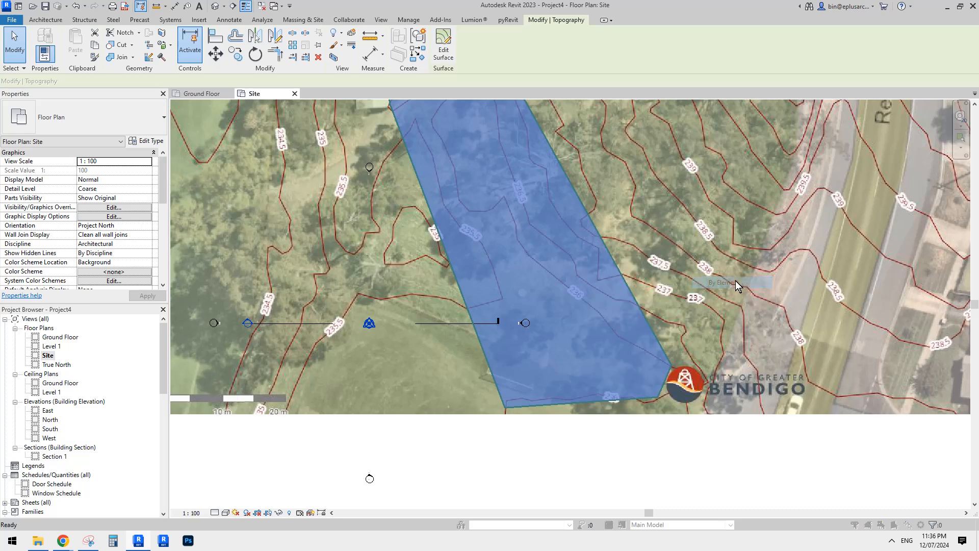
{"action": "left_click", "coordinate": [732, 304]}
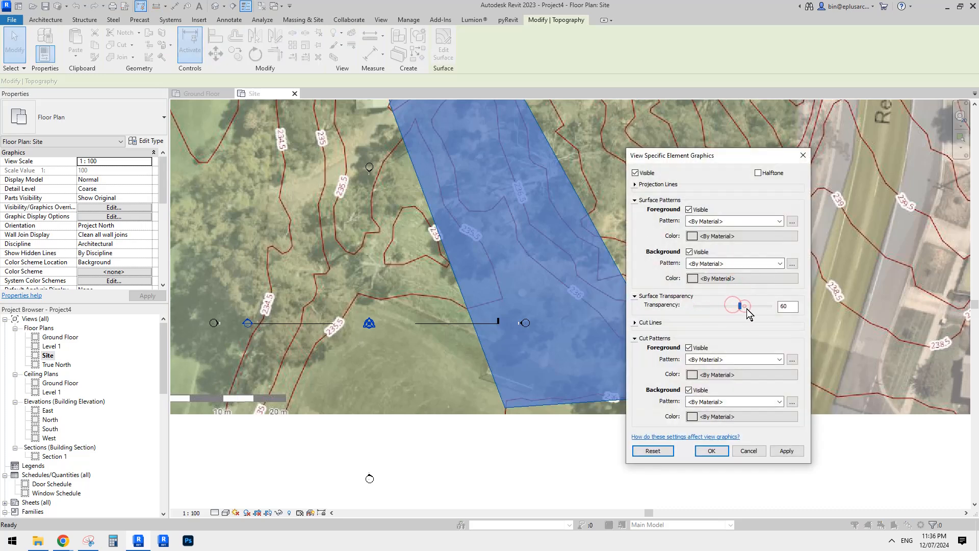
{"action": "left_click", "coordinate": [747, 308]}
{"action": "left_click", "coordinate": [789, 453]}
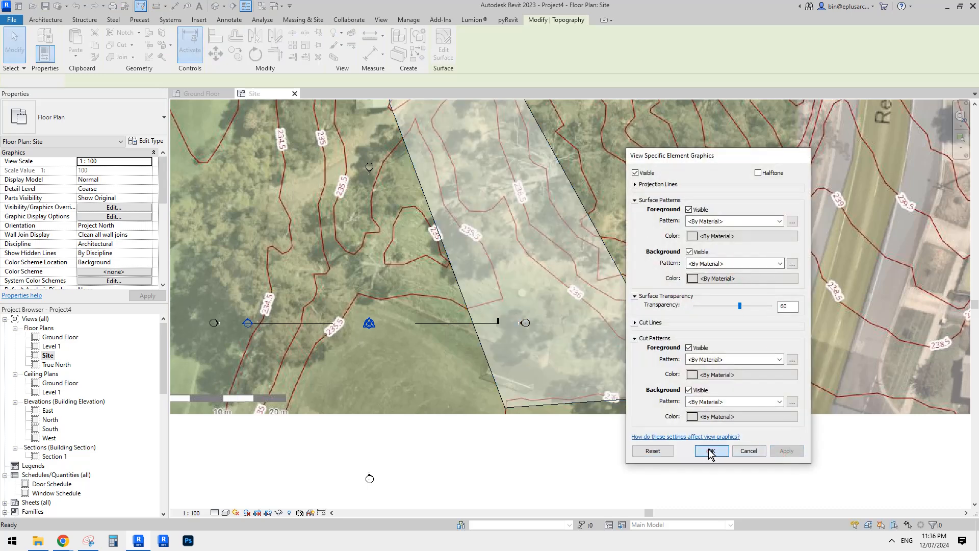
{"action": "left_click", "coordinate": [711, 450]}
Step: Reopen the toposurface for editing and place 235500 points along the 235.5 contour from the map's lower edge up to its first bend
{"action": "middle_click_drag", "start_coordinate": [540, 306], "coordinate": [561, 327]}
{"action": "middle_click_drag", "start_coordinate": [513, 304], "coordinate": [518, 319]}
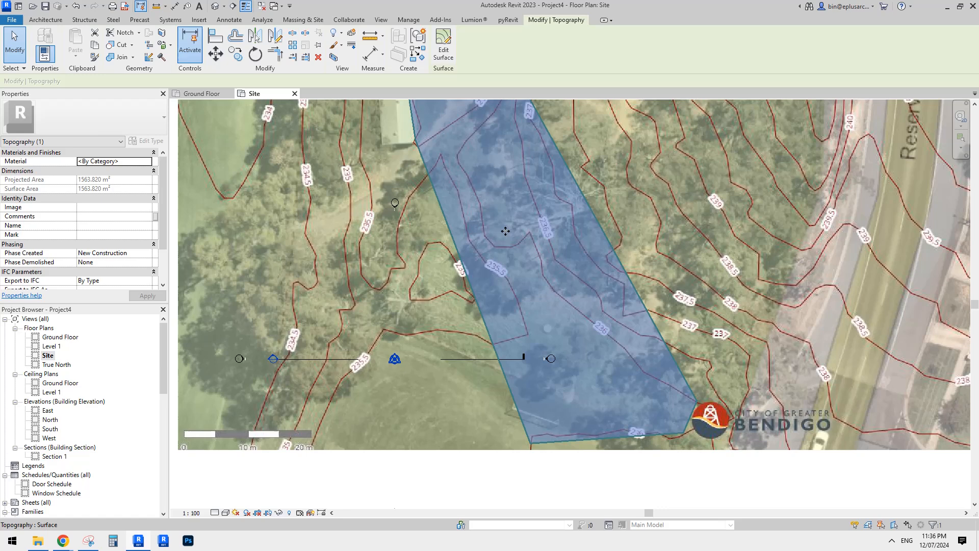
{"action": "left_click", "coordinate": [444, 47]}
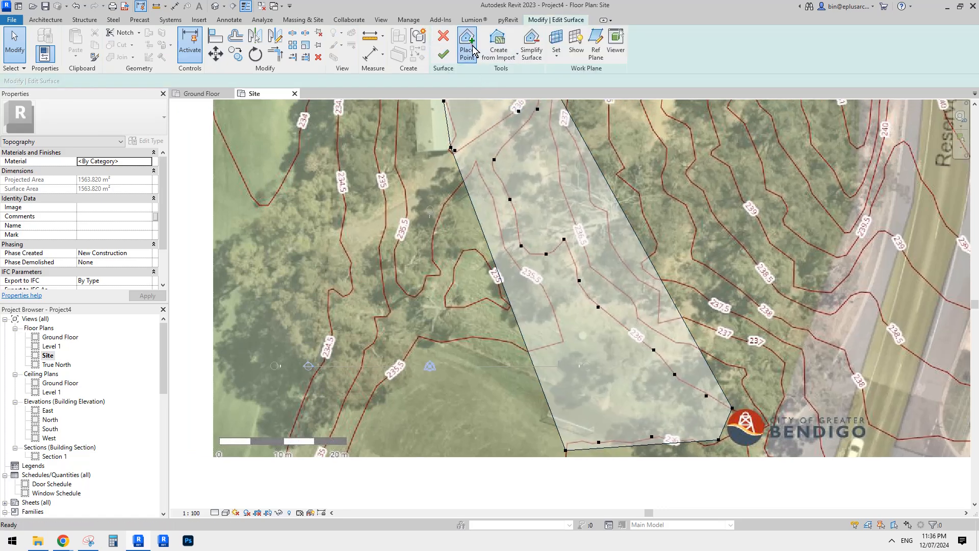
{"action": "left_click", "coordinate": [467, 46]}
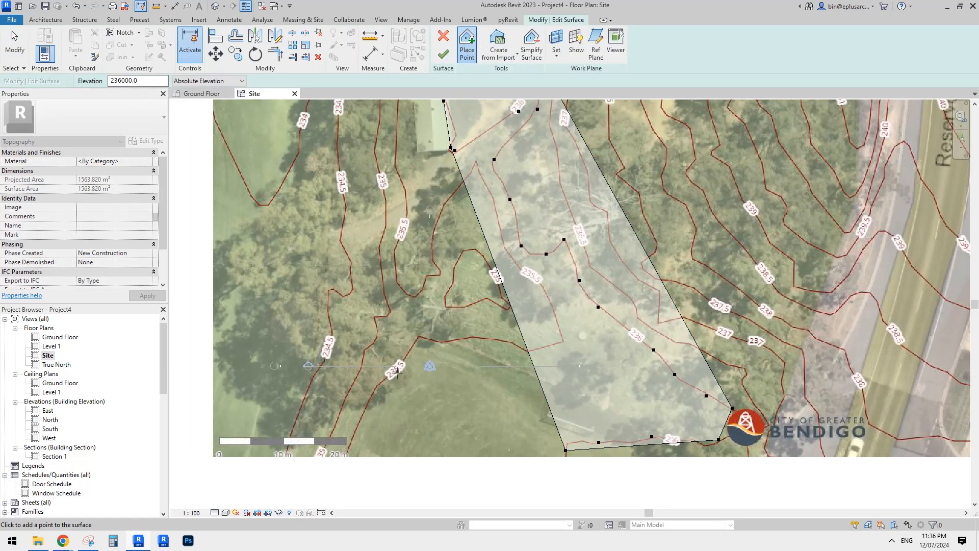
{"action": "double_click", "coordinate": [135, 81]}
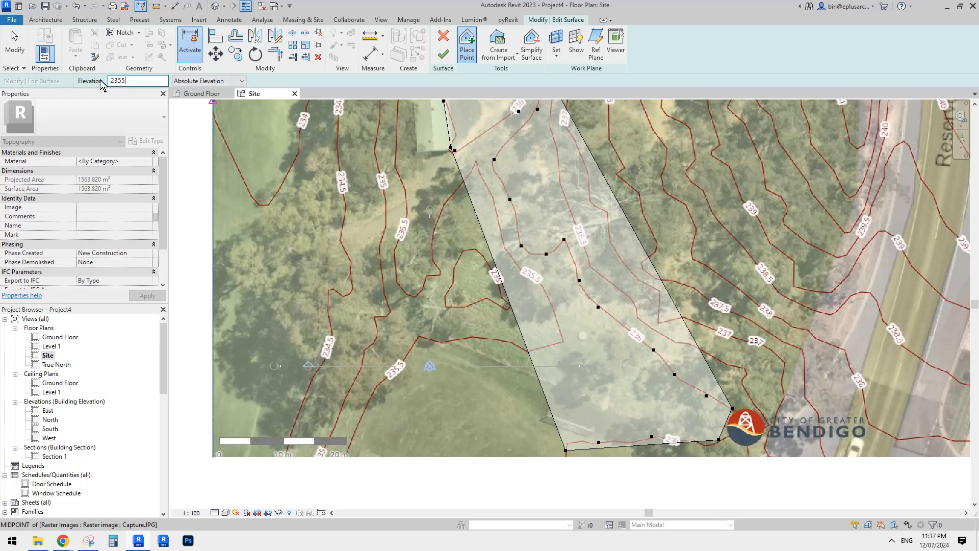
{"action": "middle_click_drag", "start_coordinate": [357, 427], "coordinate": [367, 394]}
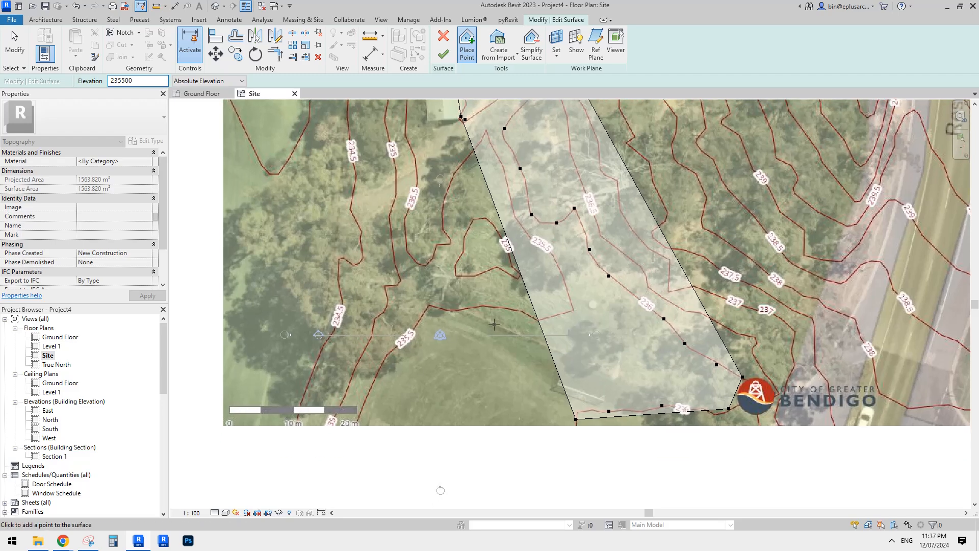
{"action": "scroll", "coordinate": [367, 396], "scroll_direction": "up", "scroll_amount": 2}
{"action": "left_click", "coordinate": [352, 437]}
{"action": "left_click", "coordinate": [381, 371]}
{"action": "left_click", "coordinate": [415, 318]}
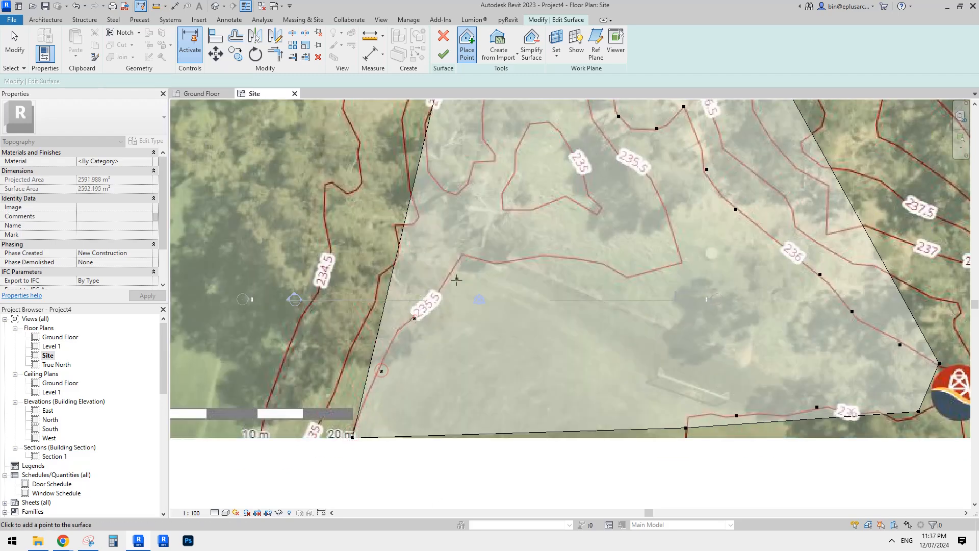
{"action": "left_click", "coordinate": [462, 256]}
Step: Continue the 235500 points east along the 235.5 contour, around its corner and up to the pointed peak below the shed
{"action": "middle_click_drag", "start_coordinate": [503, 281], "coordinate": [464, 323]}
{"action": "left_click", "coordinate": [530, 303]}
{"action": "left_click", "coordinate": [585, 315]}
{"action": "left_click", "coordinate": [642, 301]}
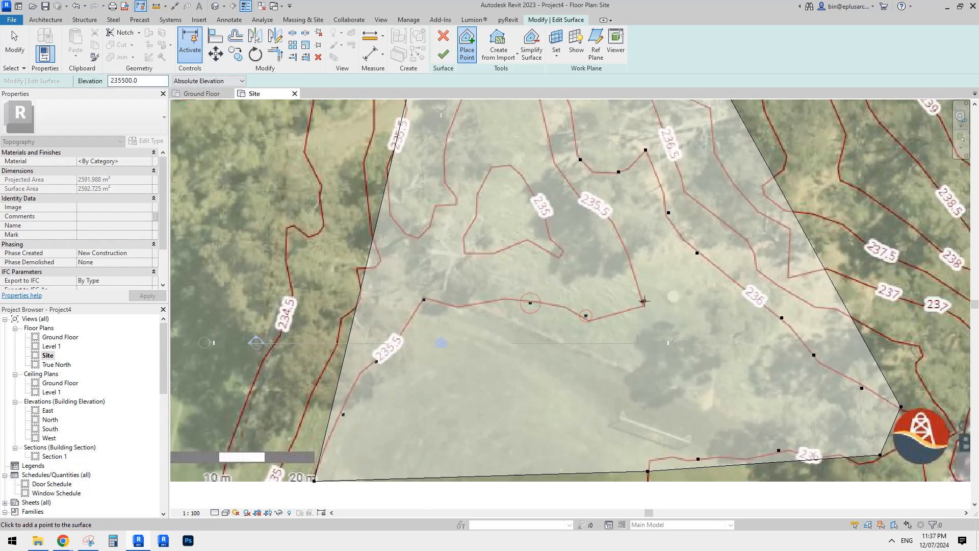
{"action": "middle_click_drag", "start_coordinate": [608, 208], "coordinate": [599, 303]}
{"action": "left_click", "coordinate": [598, 303]}
{"action": "left_click", "coordinate": [545, 257]}
{"action": "middle_click_drag", "start_coordinate": [552, 227], "coordinate": [578, 322]}
{"action": "left_click", "coordinate": [554, 286]}
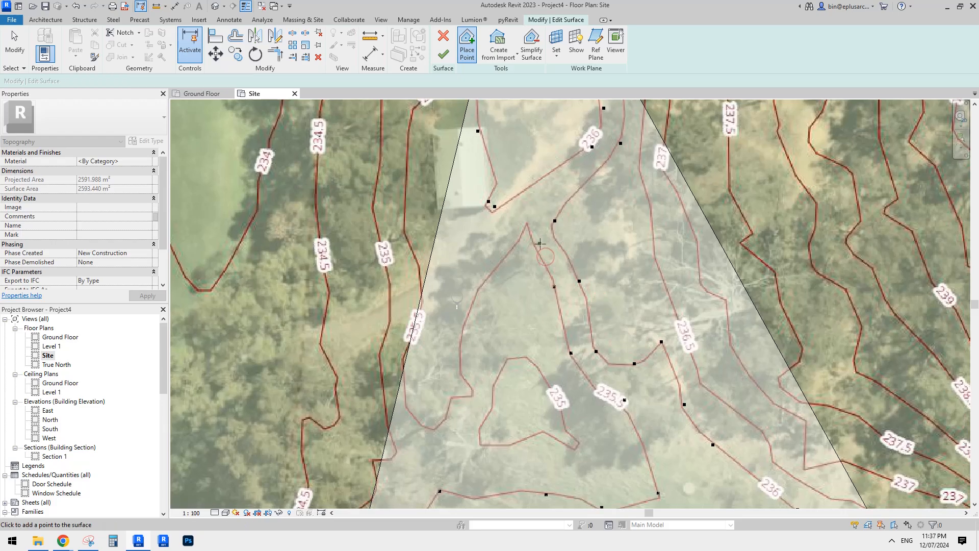
{"action": "left_click", "coordinate": [527, 224]}
Step: Continue the 235500 points from the peak down around the western loop and up to the 235.5 label beside the shed
{"action": "left_click", "coordinate": [476, 290]}
{"action": "left_click", "coordinate": [455, 351]}
{"action": "left_click", "coordinate": [471, 392]}
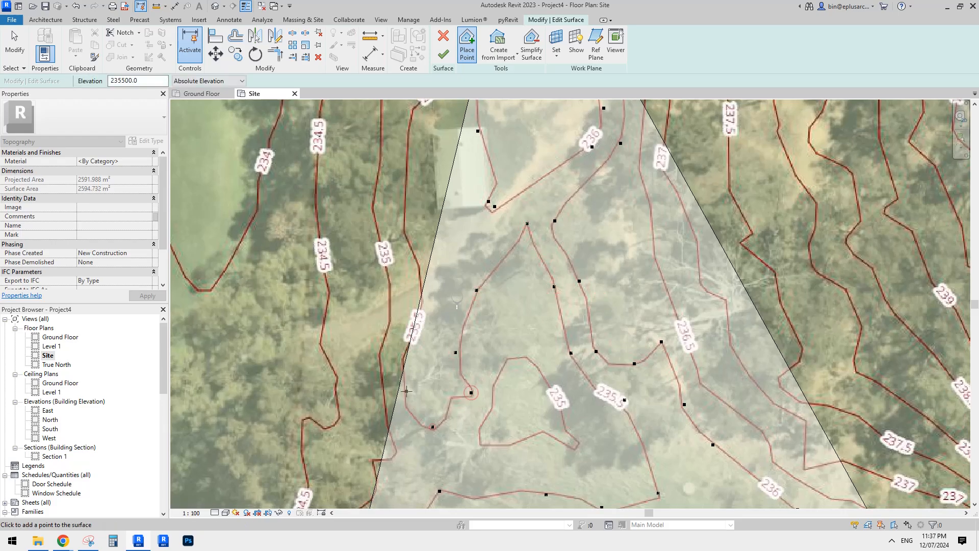
{"action": "left_click", "coordinate": [417, 312]}
{"action": "left_click", "coordinate": [410, 234]}
{"action": "middle_click_drag", "start_coordinate": [406, 201], "coordinate": [463, 375]}
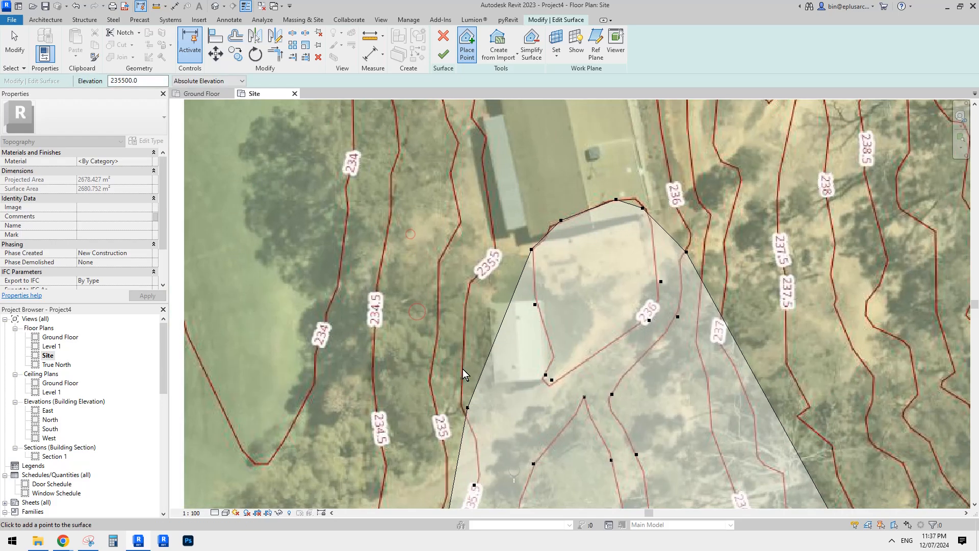
{"action": "left_click", "coordinate": [469, 314]}
{"action": "left_click", "coordinate": [498, 263]}
Step: Continue the 235500 points along the 235.5 contour past the long building to the map's upper edge
{"action": "scroll", "coordinate": [482, 216], "scroll_direction": "down", "scroll_amount": 1}
{"action": "middle_click_drag", "start_coordinate": [482, 216], "coordinate": [491, 306]}
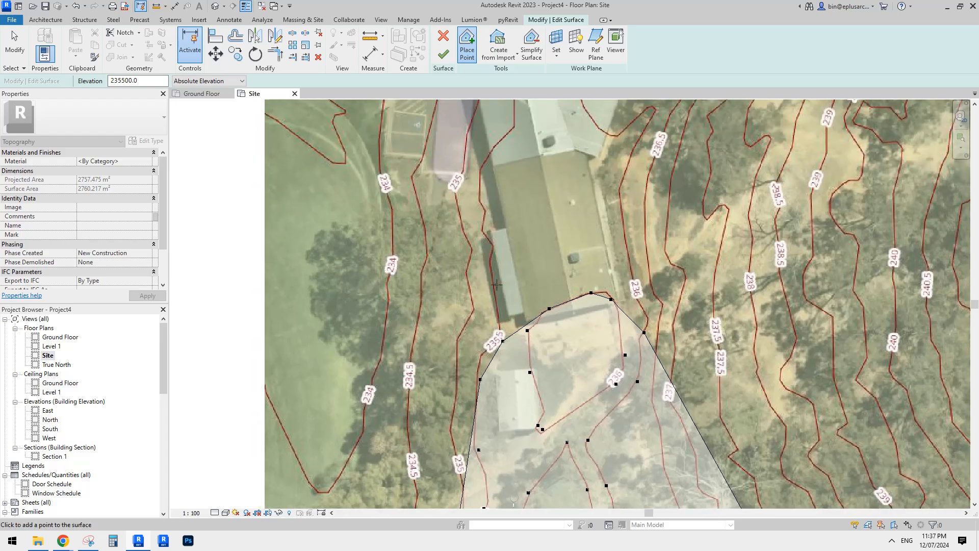
{"action": "left_click", "coordinate": [492, 274]}
{"action": "left_click", "coordinate": [492, 239]}
{"action": "left_click", "coordinate": [480, 195]}
{"action": "middle_click_drag", "start_coordinate": [480, 194], "coordinate": [483, 328]}
{"action": "left_click", "coordinate": [504, 270]}
{"action": "left_click", "coordinate": [524, 207]}
{"action": "scroll", "coordinate": [525, 207], "scroll_direction": "down", "scroll_amount": 1}
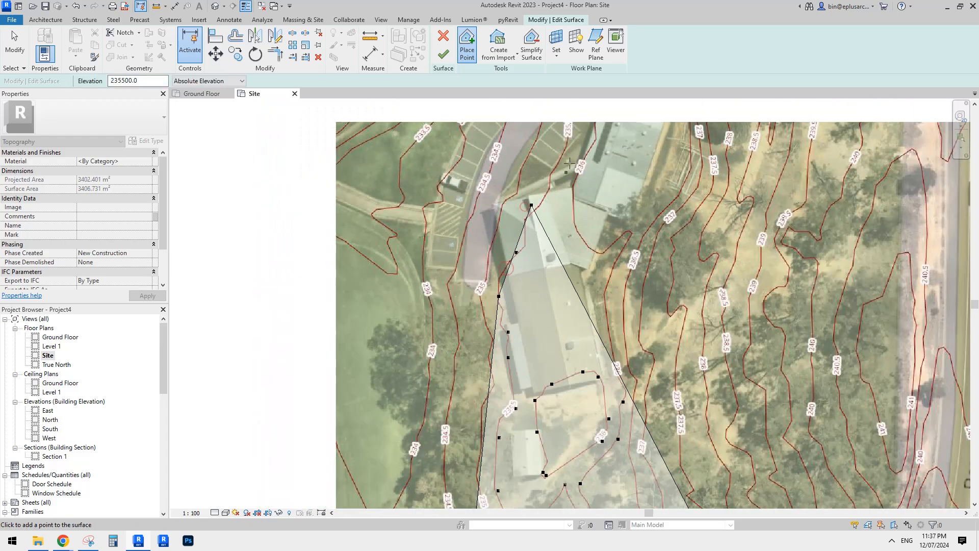
{"action": "middle_click_drag", "start_coordinate": [524, 206], "coordinate": [446, 135]}
{"action": "left_click", "coordinate": [522, 256]}
{"action": "left_click", "coordinate": [529, 225]}
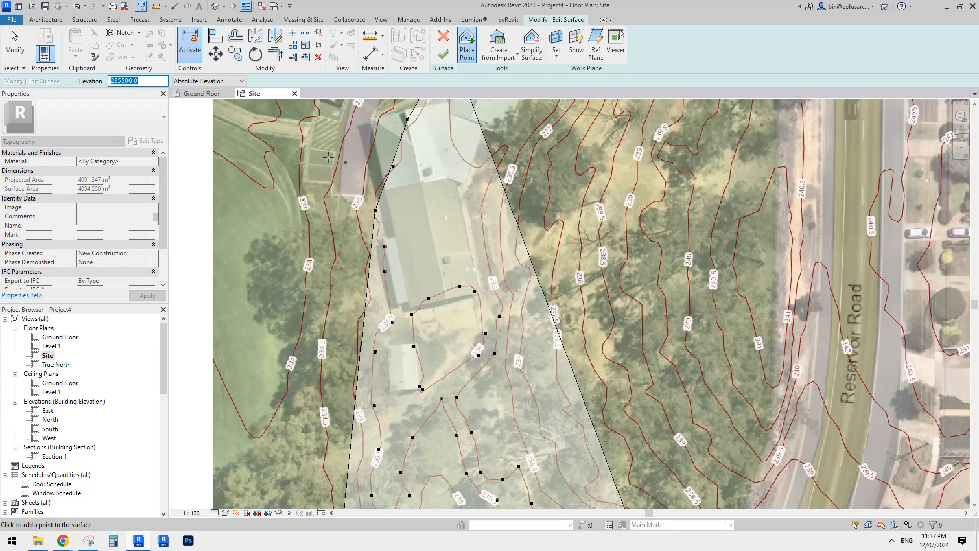
Step: Place 236000 points along the 236 contour from the map's upper edge, across the roofs and down beside the long building
{"action": "middle_click_drag", "start_coordinate": [466, 208], "coordinate": [480, 246]}
{"action": "left_click_drag", "start_coordinate": [149, 80], "coordinate": [87, 83]}
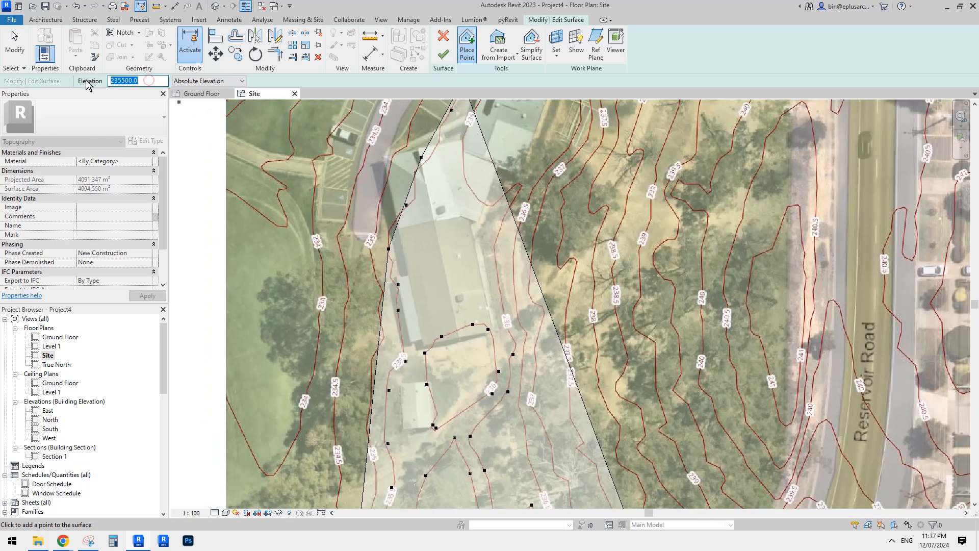
{"action": "type", "text": "23"}
{"action": "scroll", "coordinate": [484, 132], "scroll_direction": "up", "scroll_amount": 2}
{"action": "middle_click_drag", "start_coordinate": [484, 131], "coordinate": [474, 278]}
{"action": "left_click", "coordinate": [475, 214]}
{"action": "left_click", "coordinate": [449, 283]}
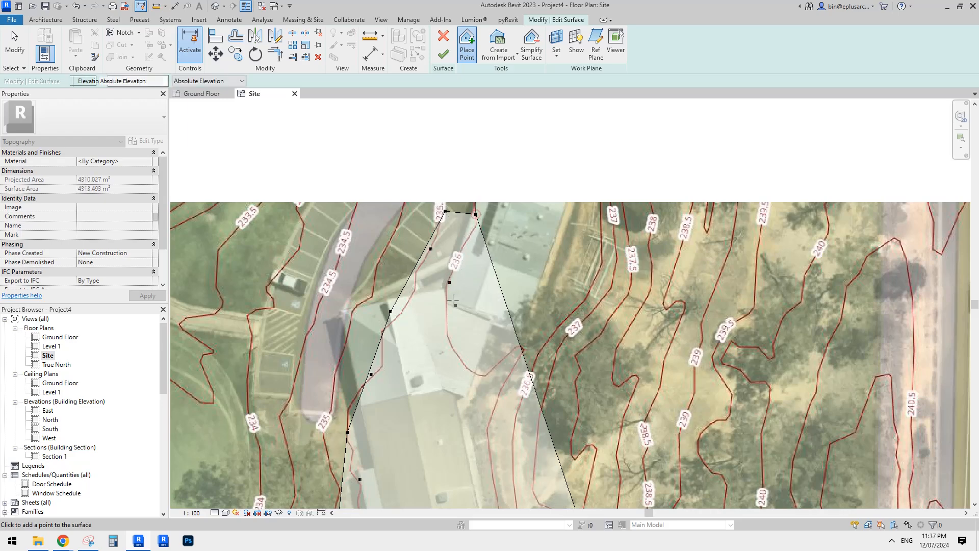
{"action": "left_click", "coordinate": [449, 339]}
{"action": "left_click", "coordinate": [484, 375]}
{"action": "left_click", "coordinate": [513, 352]}
{"action": "middle_click_drag", "start_coordinate": [499, 446], "coordinate": [496, 280]}
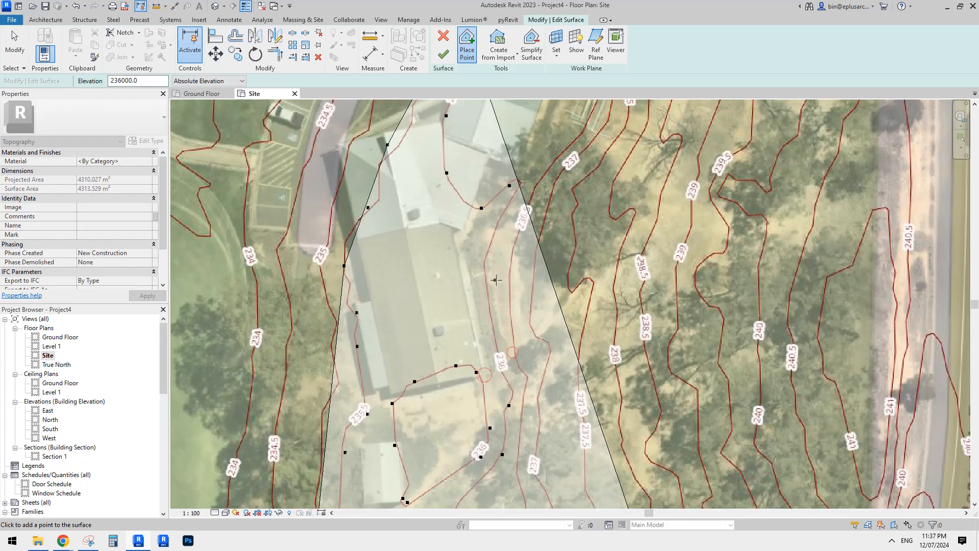
{"action": "middle_click_drag", "start_coordinate": [501, 339], "coordinate": [484, 248]}
{"action": "scroll", "coordinate": [484, 248], "scroll_direction": "down", "scroll_amount": 1}
Step: Set the point elevation to 236500 and place points along the 236.5 contour from the map's lower edge beside the logo up toward its label
{"action": "left_click_drag", "start_coordinate": [121, 81], "coordinate": [133, 80]}
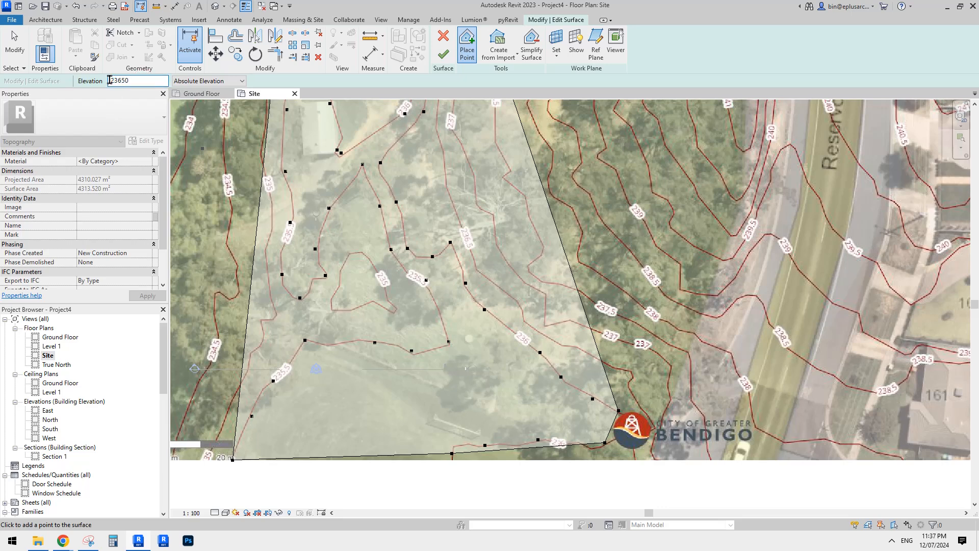
{"action": "middle_click_drag", "start_coordinate": [488, 302], "coordinate": [468, 274]}
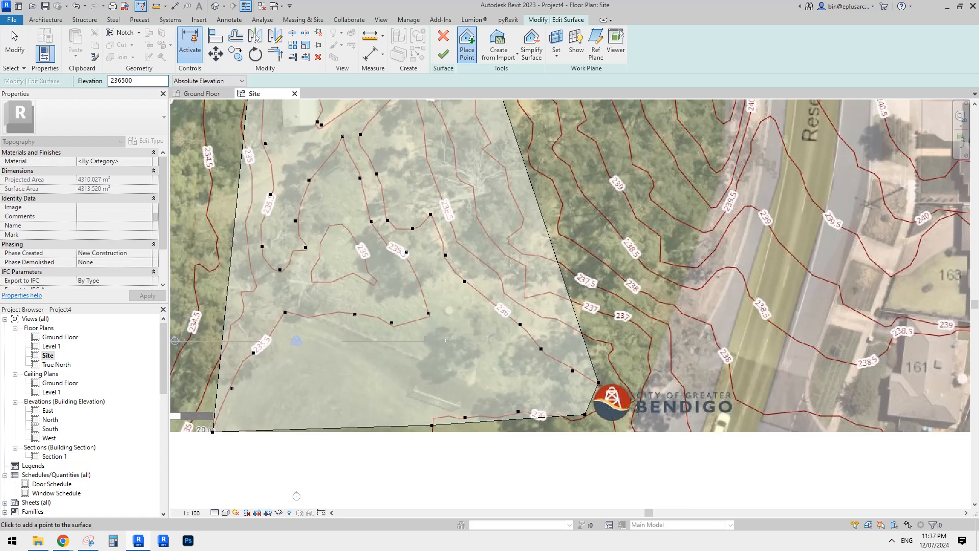
{"action": "left_click", "coordinate": [615, 431]}
{"action": "left_click", "coordinate": [623, 378]}
{"action": "left_click", "coordinate": [608, 342]}
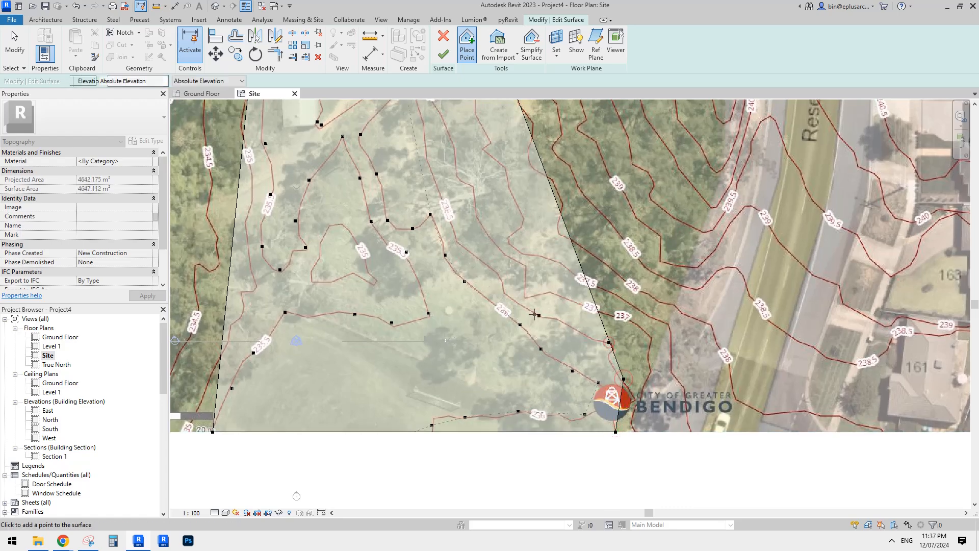
{"action": "left_click", "coordinate": [538, 315]}
{"action": "left_click", "coordinate": [498, 275]}
{"action": "middle_click_drag", "start_coordinate": [462, 229], "coordinate": [505, 309]}
{"action": "left_click", "coordinate": [486, 279]}
Step: Continue the 236500 points up the 236.5 contour past the long building to the map's upper edge
{"action": "middle_click_drag", "start_coordinate": [451, 192], "coordinate": [485, 279]}
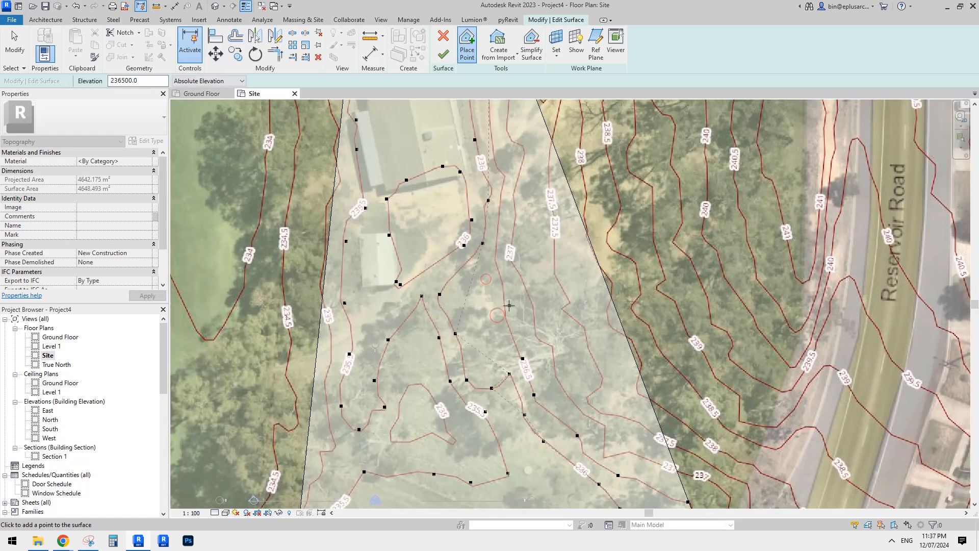
{"action": "left_click", "coordinate": [501, 311]}
{"action": "left_click", "coordinate": [490, 264]}
{"action": "middle_click_drag", "start_coordinate": [502, 215], "coordinate": [495, 288]}
{"action": "left_click", "coordinate": [500, 291]}
{"action": "left_click", "coordinate": [500, 229]}
{"action": "left_click", "coordinate": [526, 194]}
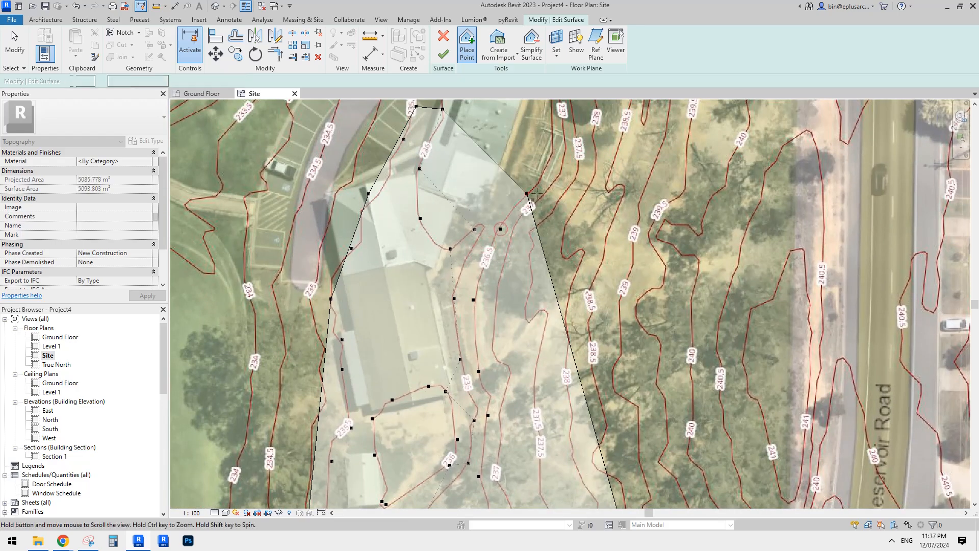
{"action": "middle_click_drag", "start_coordinate": [553, 146], "coordinate": [499, 239]}
{"action": "left_click", "coordinate": [500, 239]}
{"action": "left_click", "coordinate": [496, 204]}
Step: Examine the remaining contours and their elevation labels between the placed points and Reservoir Road
{"action": "middle_click_drag", "start_coordinate": [499, 363], "coordinate": [481, 236]}
{"action": "scroll", "coordinate": [492, 220], "scroll_direction": "down", "scroll_amount": 1}
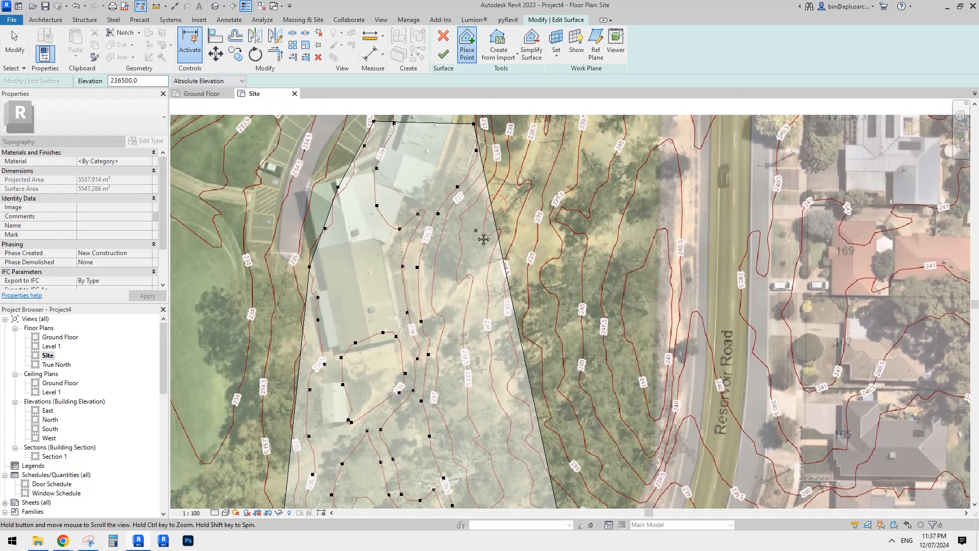
{"action": "middle_click_drag", "start_coordinate": [522, 301], "coordinate": [534, 228]}
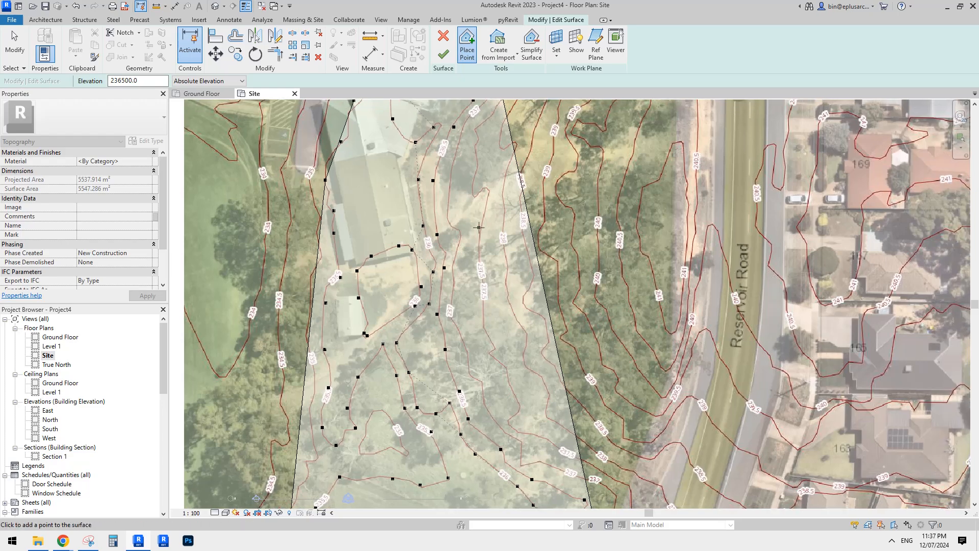
{"action": "middle_click_drag", "start_coordinate": [479, 270], "coordinate": [431, 231]}
{"action": "scroll", "coordinate": [432, 231], "scroll_direction": "up", "scroll_amount": 2}
{"action": "middle_click_drag", "start_coordinate": [319, 244], "coordinate": [378, 276]}
{"action": "middle_click_drag", "start_coordinate": [455, 418], "coordinate": [421, 284]}
{"action": "scroll", "coordinate": [420, 283], "scroll_direction": "down", "scroll_amount": 1}
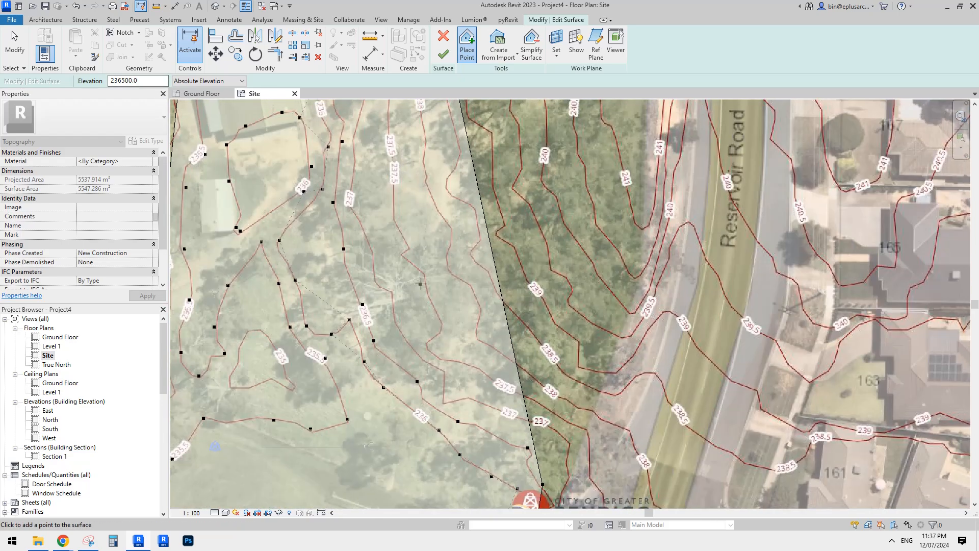
{"action": "middle_click_drag", "start_coordinate": [466, 253], "coordinate": [441, 299]}
{"action": "middle_click_drag", "start_coordinate": [503, 173], "coordinate": [486, 269]}
{"action": "scroll", "coordinate": [474, 188], "scroll_direction": "down", "scroll_amount": 1}
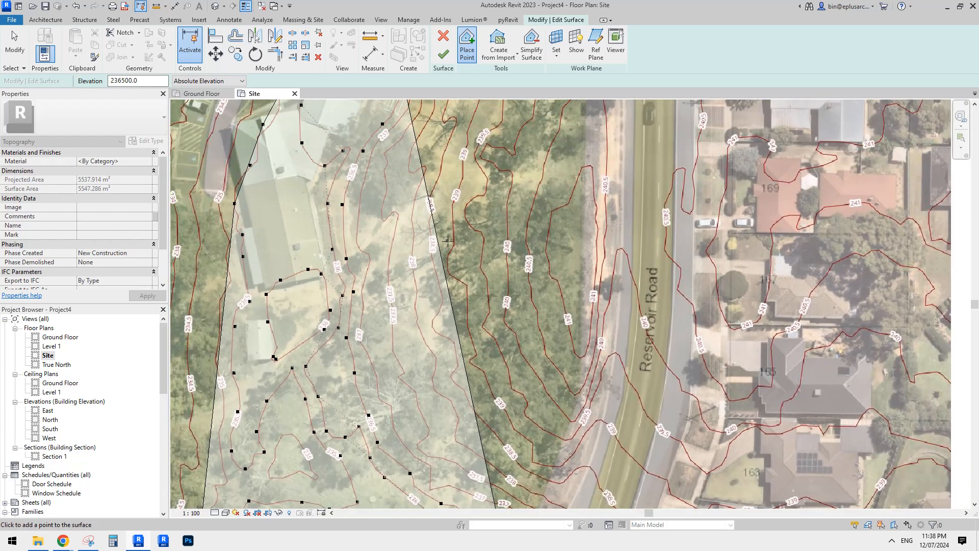
{"action": "middle_click_drag", "start_coordinate": [425, 223], "coordinate": [460, 237]}
{"action": "middle_click_drag", "start_coordinate": [479, 325], "coordinate": [477, 239]}
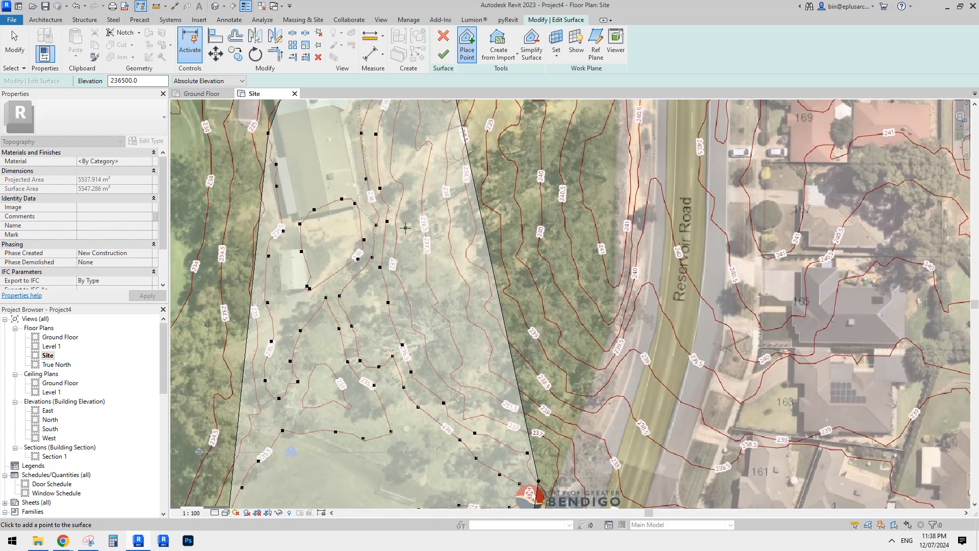
{"action": "scroll", "coordinate": [441, 298], "scroll_direction": "up", "scroll_amount": 1}
{"action": "middle_click_drag", "start_coordinate": [446, 283], "coordinate": [384, 266]}
{"action": "scroll", "coordinate": [390, 209], "scroll_direction": "up", "scroll_amount": 1}
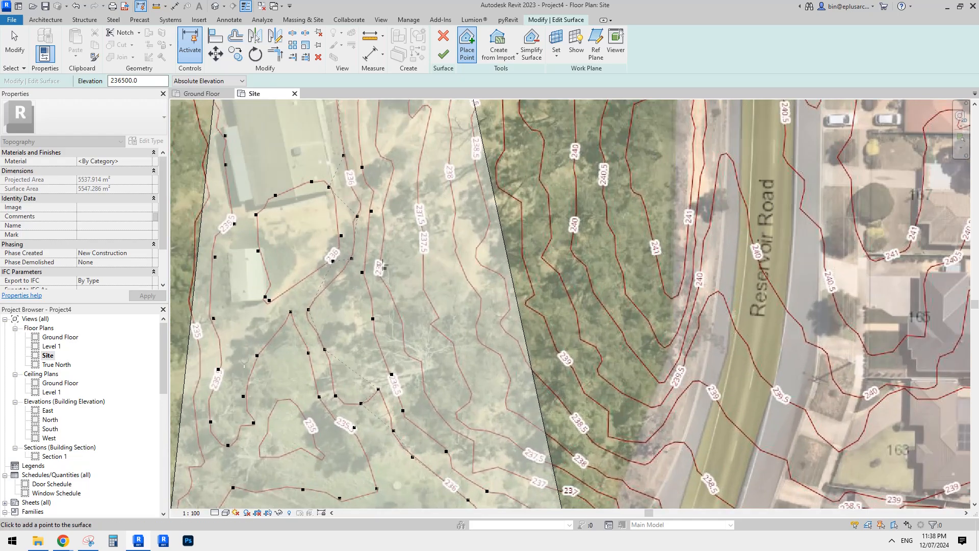
Step: Set the point elevation to 237500 and place points from the 237.5 label up to the contour's sharp turn
{"action": "middle_click_drag", "start_coordinate": [422, 203], "coordinate": [421, 241]}
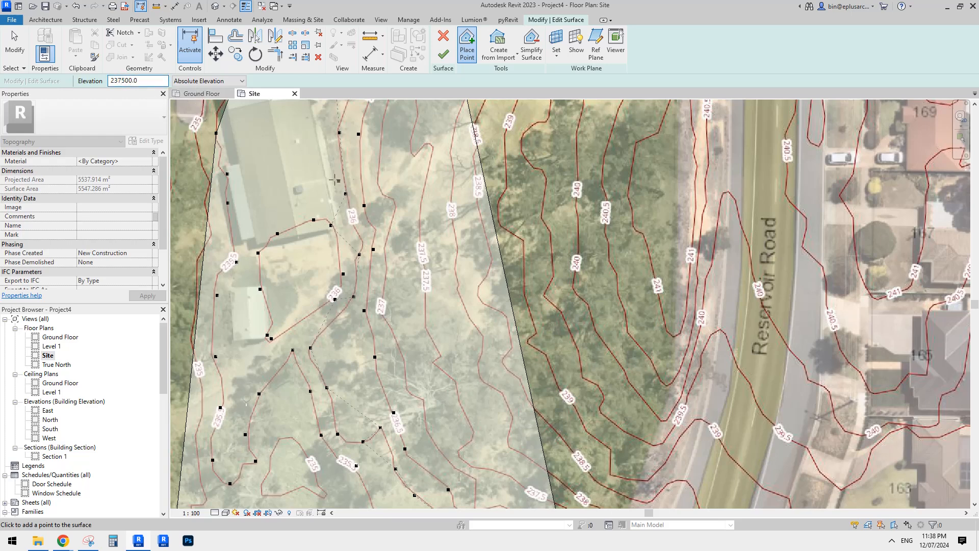
{"action": "middle_click_drag", "start_coordinate": [412, 226], "coordinate": [410, 231]}
{"action": "scroll", "coordinate": [434, 231], "scroll_direction": "up", "scroll_amount": 4}
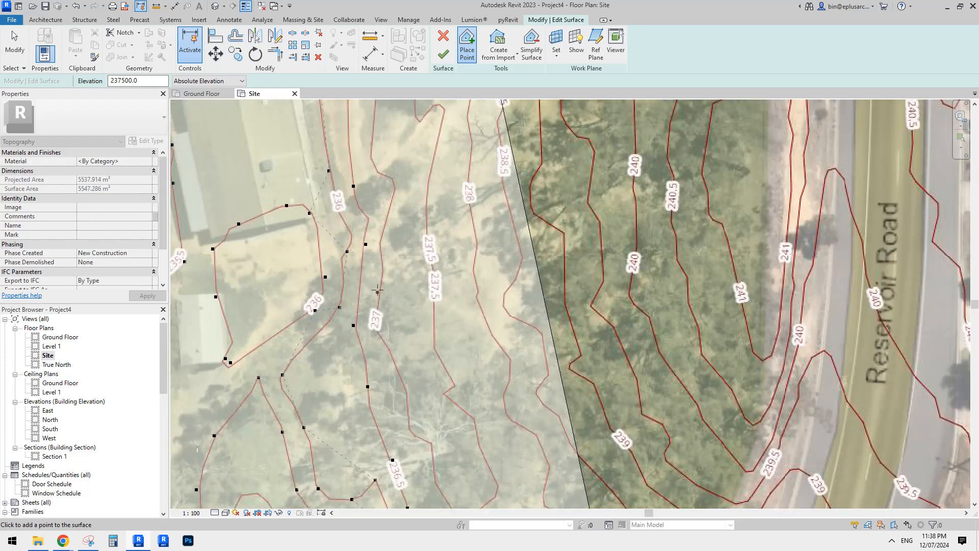
{"action": "left_click", "coordinate": [430, 234]}
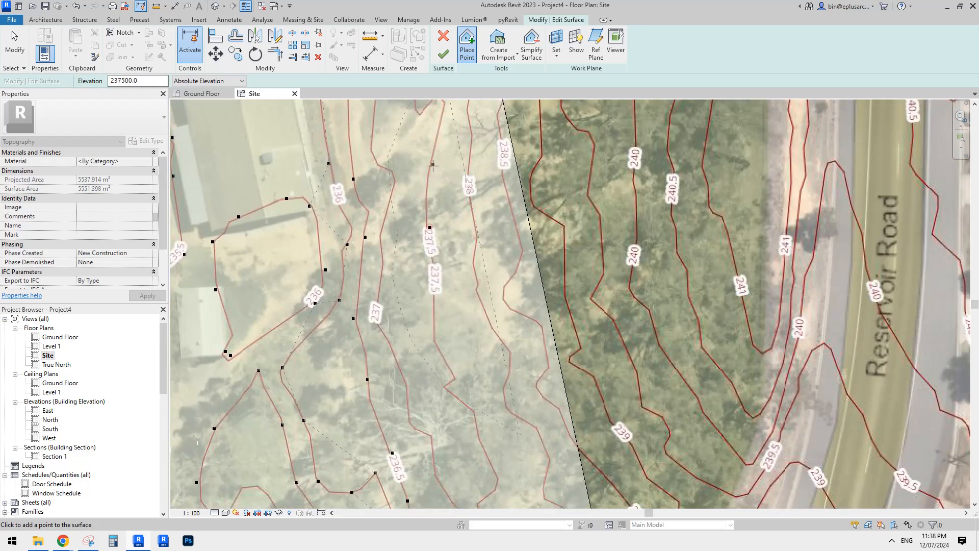
{"action": "left_click", "coordinate": [433, 168]}
{"action": "middle_click_drag", "start_coordinate": [433, 183], "coordinate": [437, 350]}
{"action": "left_click", "coordinate": [436, 274]}
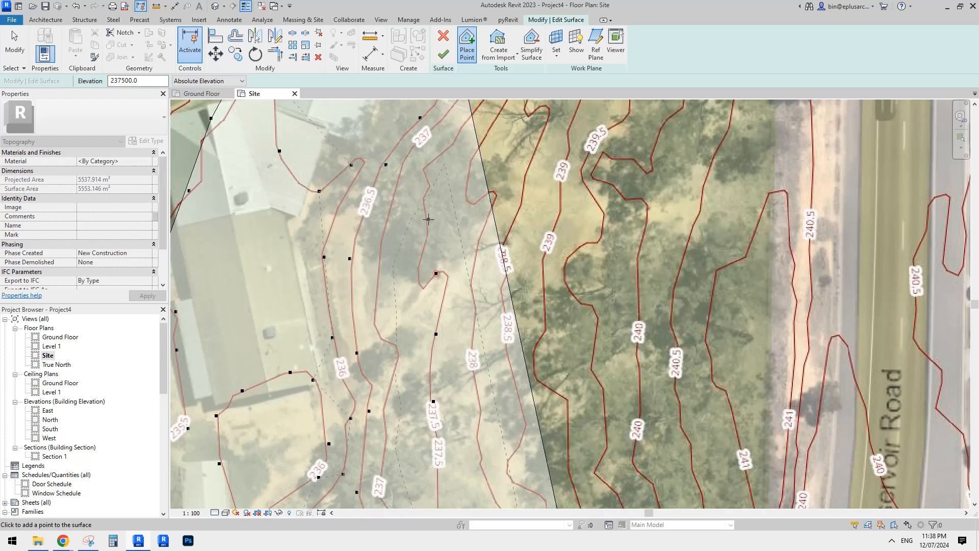
Step: Continue the 237500 points from the sharp turn up the 237.5 contour to the map's upper edge
{"action": "left_click", "coordinate": [434, 167]}
{"action": "middle_click_drag", "start_coordinate": [443, 175], "coordinate": [435, 255]}
{"action": "left_click", "coordinate": [453, 210]}
{"action": "left_click", "coordinate": [479, 168]}
{"action": "middle_click_drag", "start_coordinate": [476, 165], "coordinate": [466, 246]}
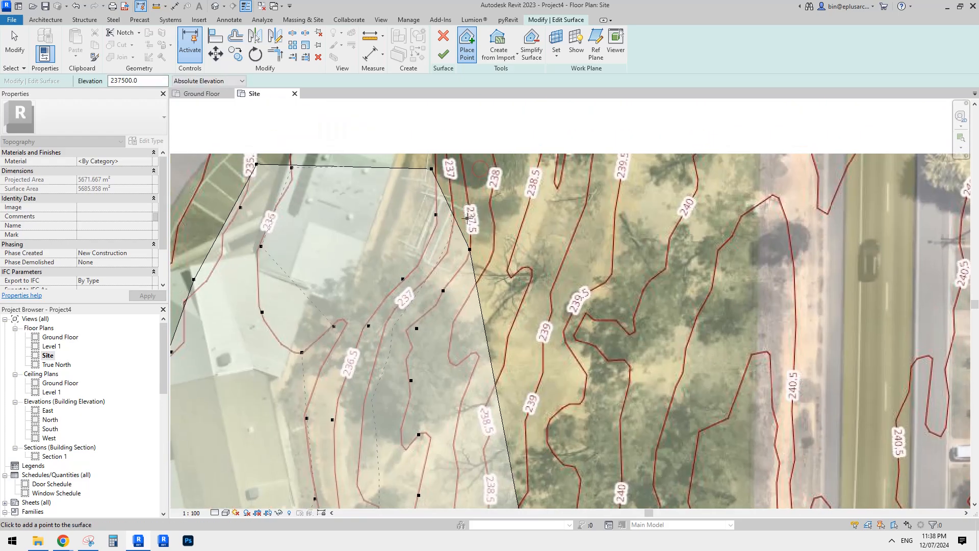
{"action": "left_click", "coordinate": [465, 184]}
{"action": "left_click", "coordinate": [462, 158]}
Step: Place 237500 points along the 237.5 contour from below its label through the wooded area to the small bend
{"action": "scroll", "coordinate": [462, 159], "scroll_direction": "down", "scroll_amount": 2}
{"action": "middle_click_drag", "start_coordinate": [444, 458], "coordinate": [424, 320]}
{"action": "scroll", "coordinate": [423, 319], "scroll_direction": "up", "scroll_amount": 1}
{"action": "left_click", "coordinate": [432, 351]}
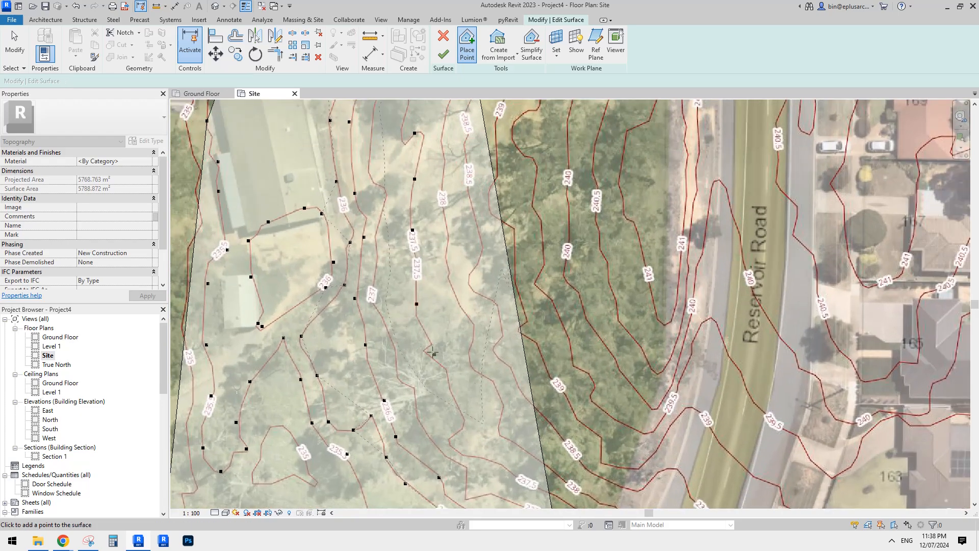
{"action": "middle_click_drag", "start_coordinate": [465, 393], "coordinate": [431, 257]}
{"action": "left_click", "coordinate": [427, 290]}
{"action": "left_click", "coordinate": [428, 317]}
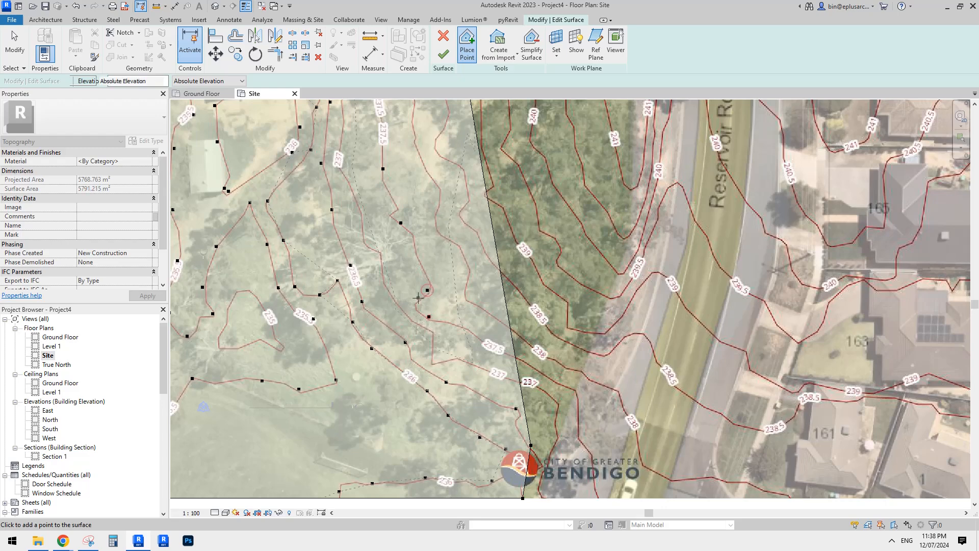
Step: Continue the 237500 points from the lower 237.5 label past the City of Greater Bendigo logo to the map's lower edge
{"action": "left_click", "coordinate": [527, 362]}
{"action": "left_click", "coordinate": [568, 388]}
{"action": "middle_click_drag", "start_coordinate": [575, 418], "coordinate": [486, 278]}
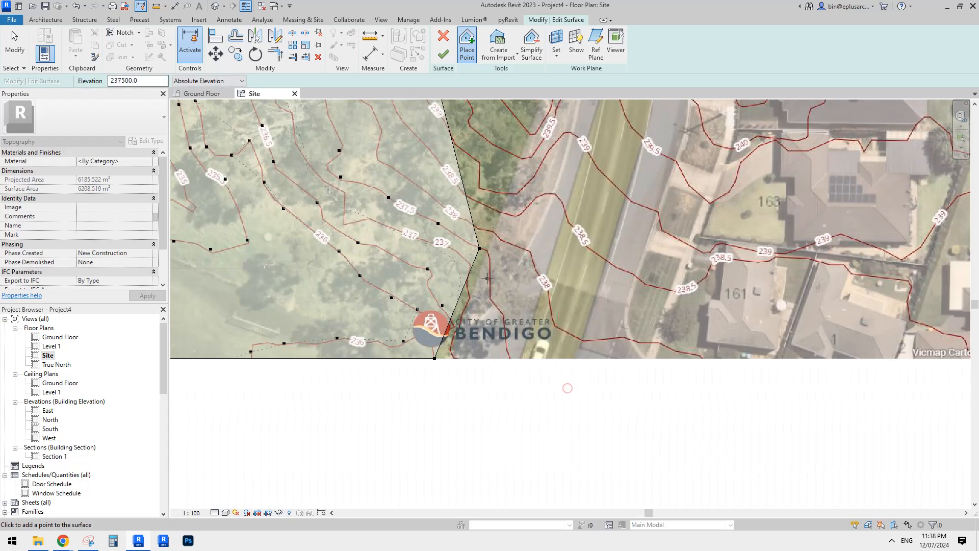
{"action": "left_click", "coordinate": [495, 304]}
{"action": "left_click", "coordinate": [510, 357]}
Step: Set the point elevation to 238500 and place points from the map's upper edge down to the 238.5 labels
{"action": "scroll", "coordinate": [270, 186], "scroll_direction": "down", "scroll_amount": 1}
{"action": "middle_click_drag", "start_coordinate": [271, 186], "coordinate": [366, 406]}
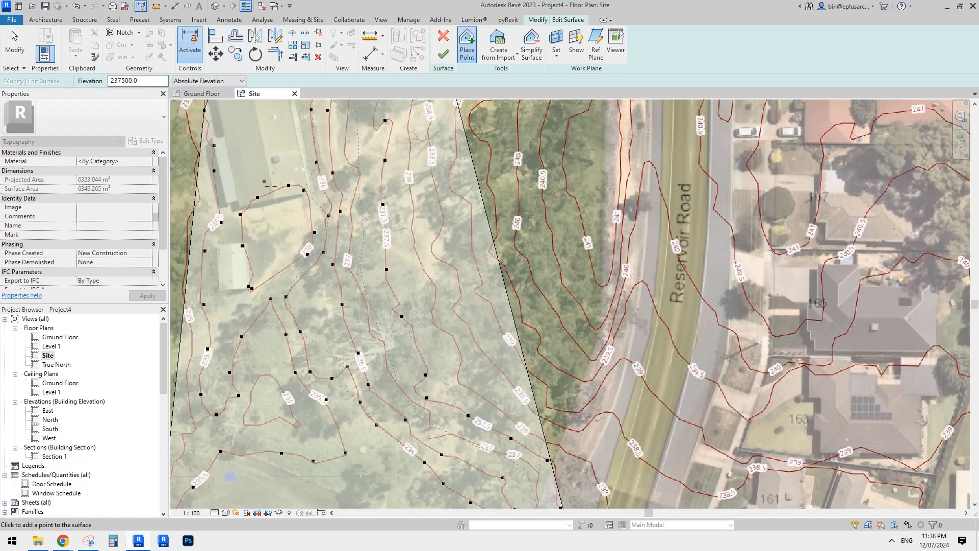
{"action": "middle_click_drag", "start_coordinate": [520, 257], "coordinate": [544, 336]}
{"action": "middle_click_drag", "start_coordinate": [497, 228], "coordinate": [519, 293]}
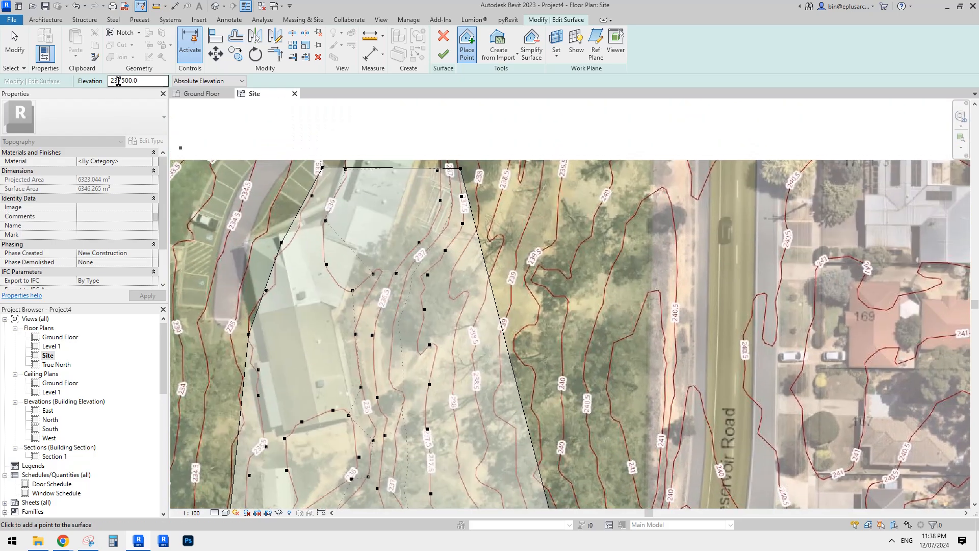
{"action": "middle_click_drag", "start_coordinate": [490, 173], "coordinate": [491, 189]}
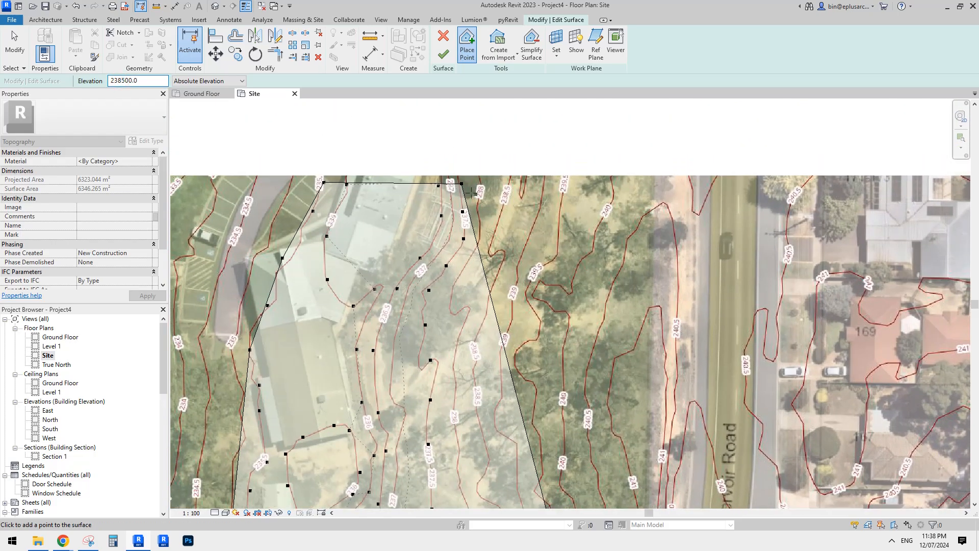
{"action": "scroll", "coordinate": [491, 188], "scroll_direction": "up", "scroll_amount": 2}
{"action": "left_click", "coordinate": [519, 178]}
{"action": "left_click", "coordinate": [504, 281]}
{"action": "middle_click_drag", "start_coordinate": [484, 378], "coordinate": [472, 225]}
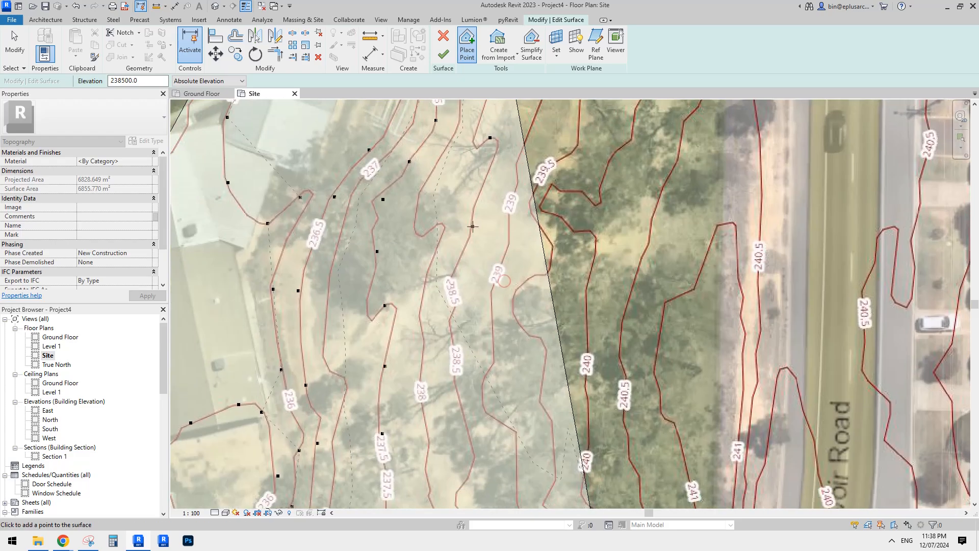
{"action": "left_click", "coordinate": [469, 234]}
{"action": "middle_click_drag", "start_coordinate": [482, 291], "coordinate": [470, 185]}
{"action": "left_click", "coordinate": [444, 224]}
Step: Continue the 238500 points from the upper 238.5 labels down the contour and across Reservoir Road
{"action": "middle_click_drag", "start_coordinate": [456, 359], "coordinate": [452, 236]}
{"action": "left_click", "coordinate": [456, 232]}
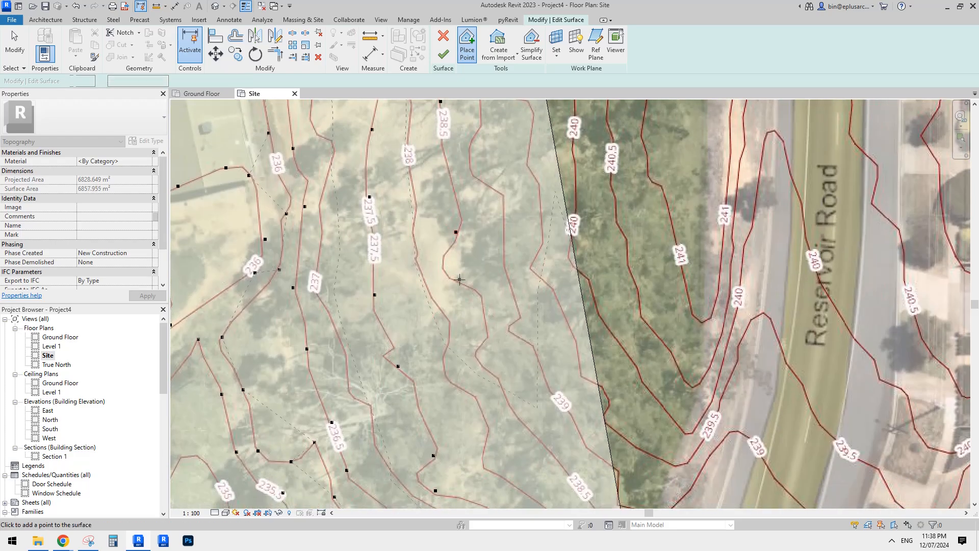
{"action": "left_click", "coordinate": [481, 295]}
{"action": "left_click", "coordinate": [499, 391]}
{"action": "middle_click_drag", "start_coordinate": [555, 467], "coordinate": [514, 262]}
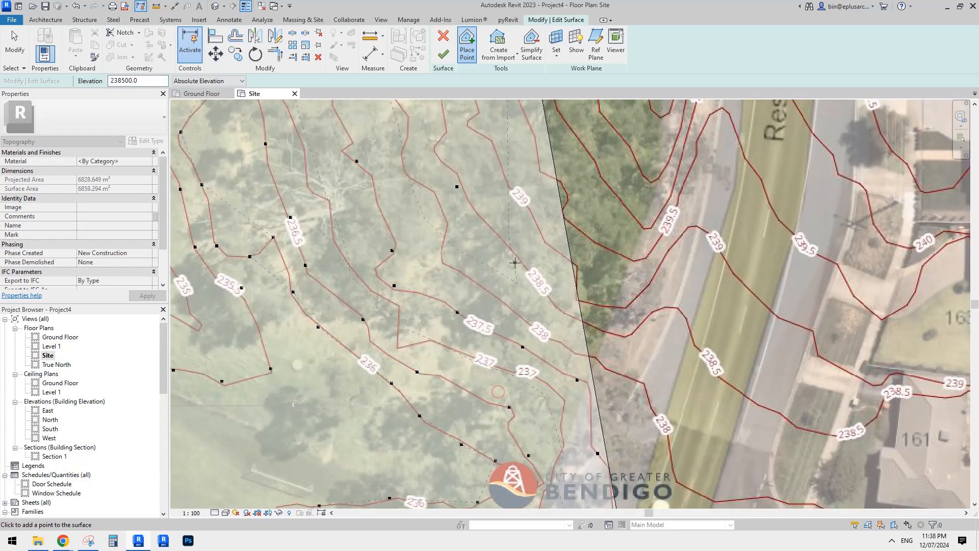
{"action": "left_click", "coordinate": [561, 307]}
{"action": "left_click", "coordinate": [616, 337]}
{"action": "left_click", "coordinate": [674, 311]}
{"action": "middle_click_drag", "start_coordinate": [677, 320], "coordinate": [527, 210]}
{"action": "scroll", "coordinate": [528, 210], "scroll_direction": "down", "scroll_amount": 1}
{"action": "left_click", "coordinate": [578, 271]}
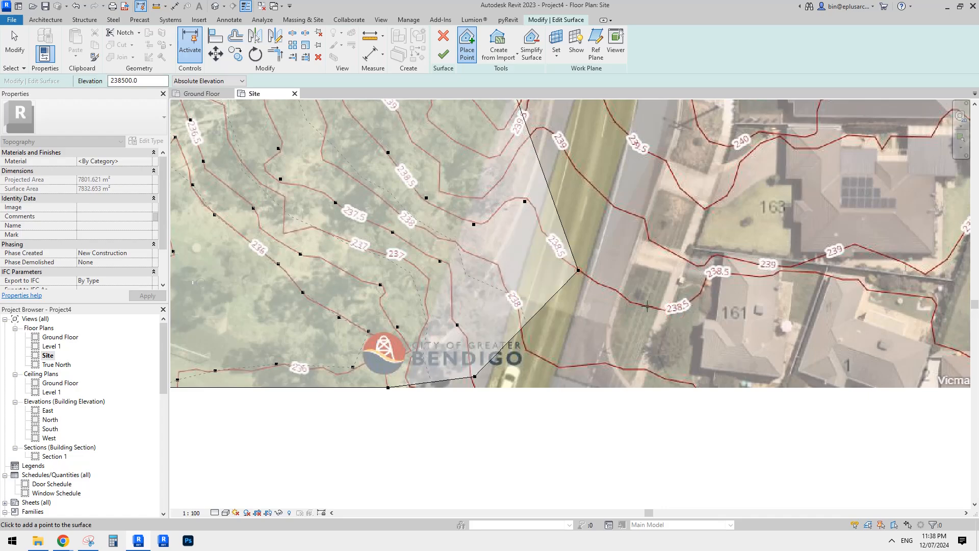
Step: Continue the 238500 points from Reservoir Road past lot 161 along the contour to the map's lower edge
{"action": "left_click", "coordinate": [647, 306]}
{"action": "left_click", "coordinate": [701, 299]}
{"action": "left_click", "coordinate": [725, 272]}
{"action": "middle_click_drag", "start_coordinate": [725, 272], "coordinate": [515, 238]}
{"action": "left_click", "coordinate": [566, 238]}
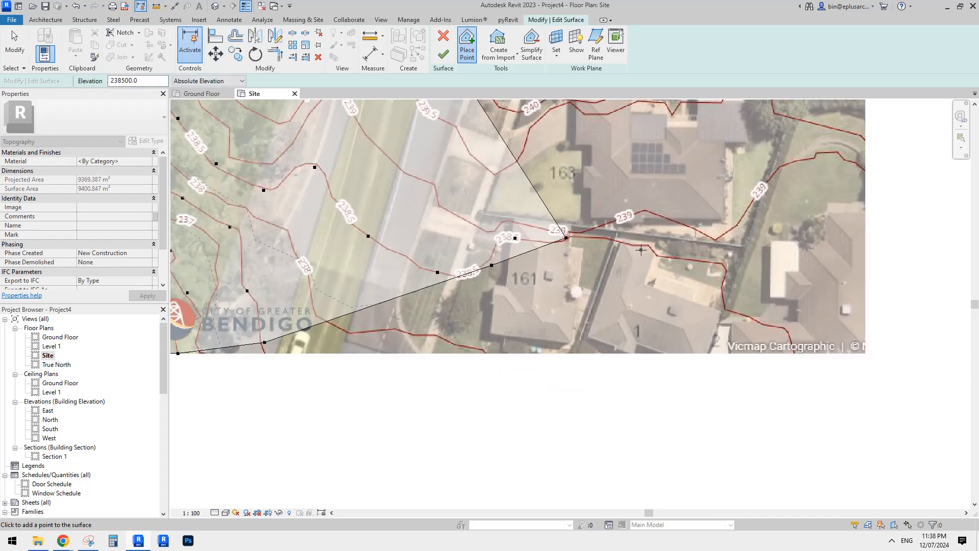
{"action": "left_click", "coordinate": [641, 249]}
{"action": "left_click", "coordinate": [721, 262]}
{"action": "left_click", "coordinate": [731, 313]}
{"action": "left_click", "coordinate": [783, 331]}
Step: Set the point elevation to 239500 and place points from the map's eastern edge past lot 163 to the 239.5 label beside Reservoir Road
{"action": "scroll", "coordinate": [783, 331], "scroll_direction": "down", "scroll_amount": 1}
{"action": "middle_click_drag", "start_coordinate": [783, 331], "coordinate": [804, 409]}
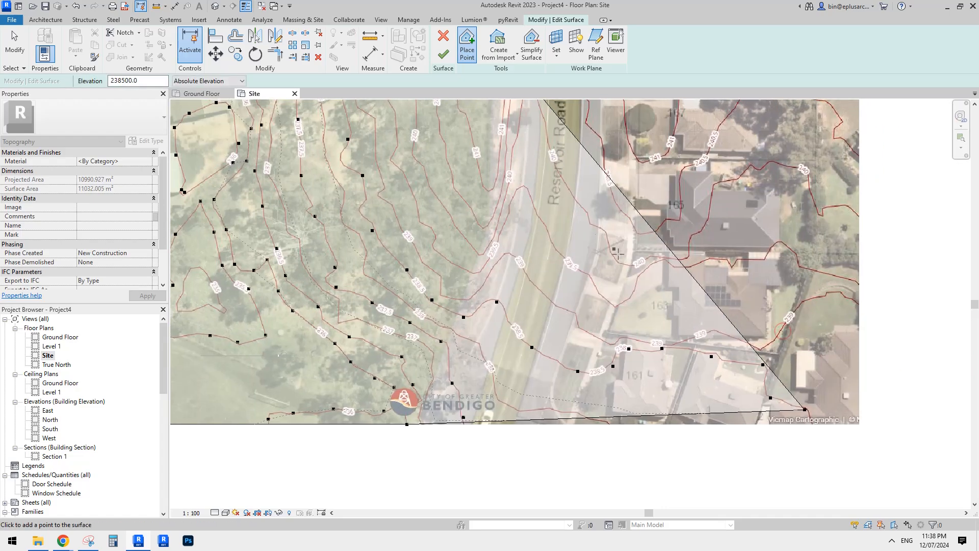
{"action": "middle_click_drag", "start_coordinate": [442, 186], "coordinate": [552, 265]}
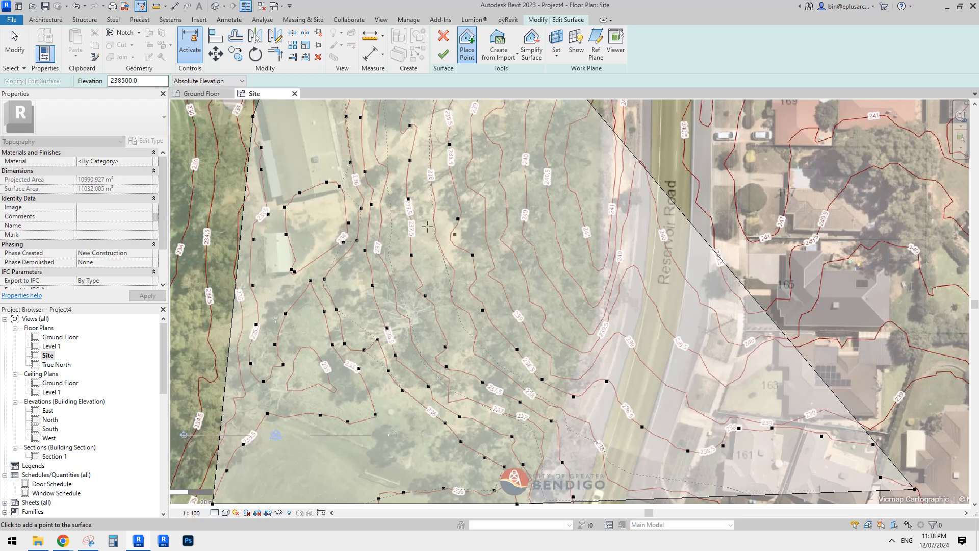
{"action": "middle_click_drag", "start_coordinate": [652, 350], "coordinate": [566, 302]}
{"action": "scroll", "coordinate": [572, 293], "scroll_direction": "up", "scroll_amount": 1}
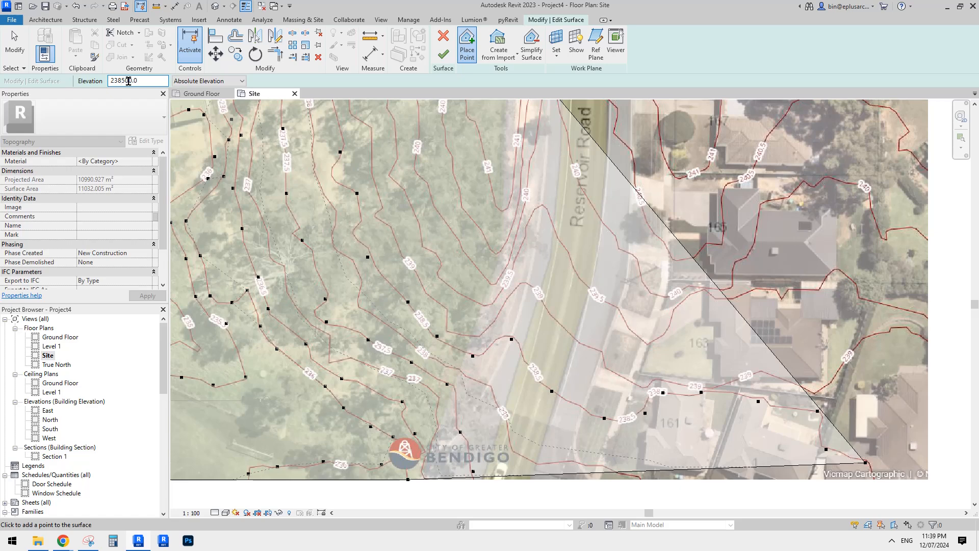
{"action": "middle_click_drag", "start_coordinate": [846, 327], "coordinate": [762, 295]}
{"action": "left_click", "coordinate": [826, 280]}
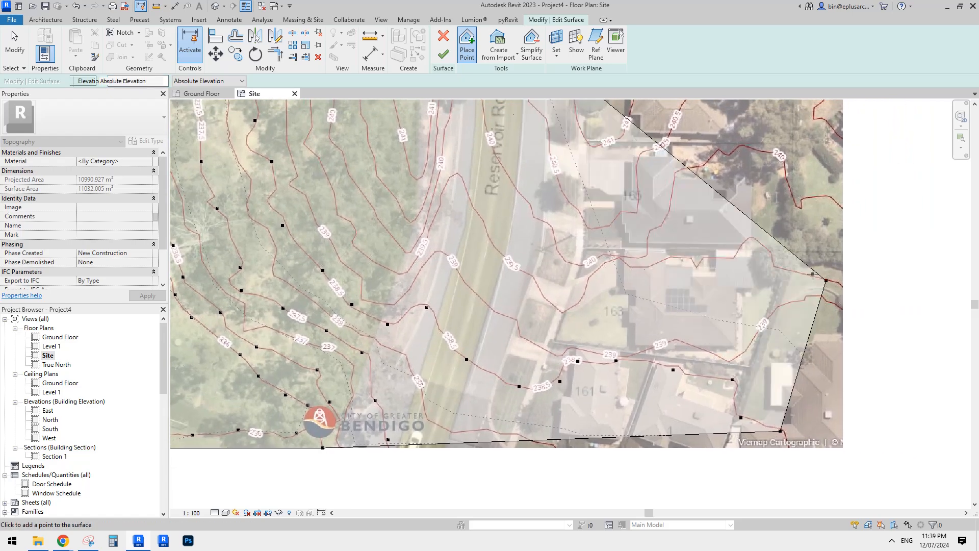
{"action": "left_click", "coordinate": [706, 256]}
{"action": "left_click", "coordinate": [610, 266]}
{"action": "left_click", "coordinate": [573, 296]}
{"action": "left_click", "coordinate": [511, 261]}
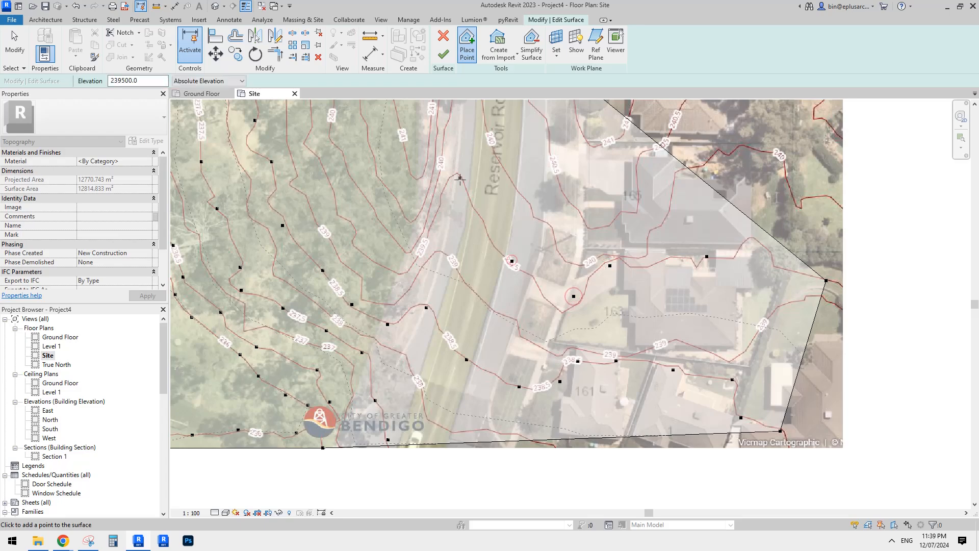
Step: Continue the 239500 points across Reservoir Road, around the contour's bend and up into the wooded area
{"action": "left_click", "coordinate": [458, 173]}
{"action": "left_click", "coordinate": [429, 235]}
{"action": "left_click", "coordinate": [400, 267]}
{"action": "middle_click_drag", "start_coordinate": [350, 210], "coordinate": [484, 279]}
{"action": "left_click", "coordinate": [477, 284]}
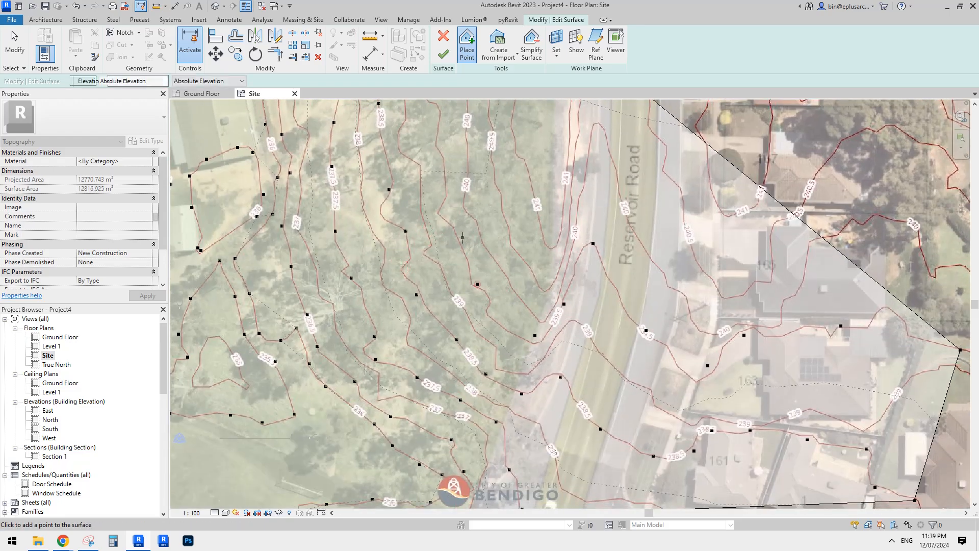
{"action": "left_click", "coordinate": [463, 237]}
Step: Continue the 239500 points up the 239.5 contour through the trees to the map's upper edge
{"action": "middle_click_drag", "start_coordinate": [452, 190], "coordinate": [478, 306]}
{"action": "left_click", "coordinate": [475, 285]}
{"action": "left_click", "coordinate": [467, 234]}
{"action": "left_click", "coordinate": [459, 190]}
{"action": "middle_click_drag", "start_coordinate": [471, 168], "coordinate": [468, 232]}
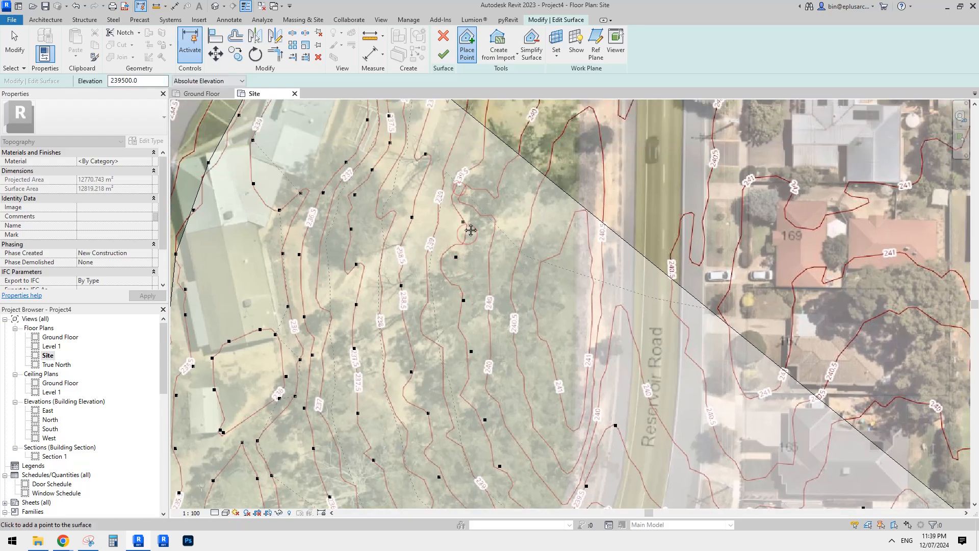
{"action": "left_click", "coordinate": [453, 208]}
{"action": "left_click", "coordinate": [472, 164]}
{"action": "middle_click_drag", "start_coordinate": [472, 158], "coordinate": [460, 231]}
{"action": "left_click", "coordinate": [475, 173]}
Step: Review the placed points across the whole map and finish editing the toposurface
{"action": "scroll", "coordinate": [485, 184], "scroll_direction": "down", "scroll_amount": 2}
{"action": "scroll", "coordinate": [523, 275], "scroll_direction": "down", "scroll_amount": 3}
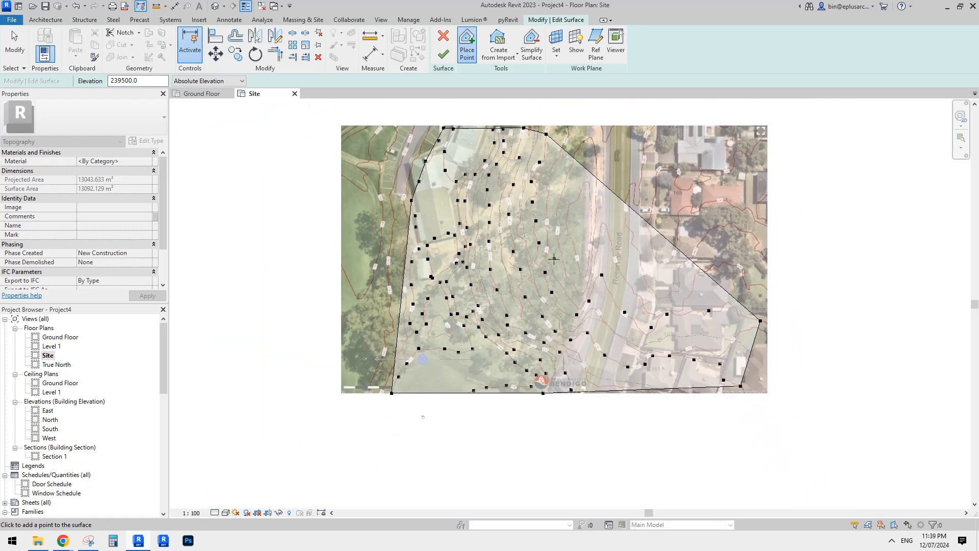
{"action": "scroll", "coordinate": [553, 259], "scroll_direction": "up", "scroll_amount": 1}
{"action": "middle_click_drag", "start_coordinate": [554, 259], "coordinate": [518, 271]}
{"action": "left_click", "coordinate": [442, 57]}
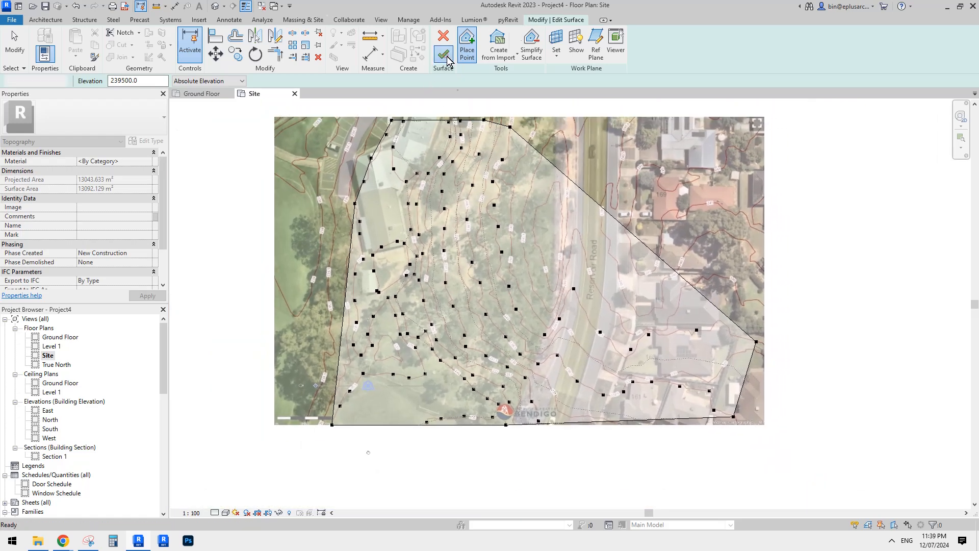
{"action": "middle_click_drag", "start_coordinate": [546, 212], "coordinate": [510, 219]}
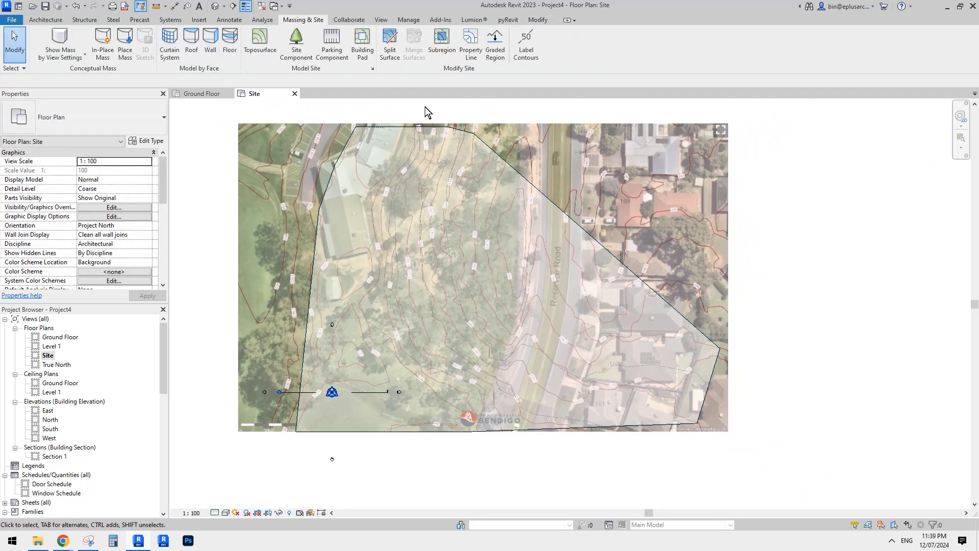
Step: Open the default 3D view and set its visual style to Shaded
{"action": "left_click", "coordinate": [215, 6]}
{"action": "scroll", "coordinate": [547, 222], "scroll_direction": "up", "scroll_amount": 1}
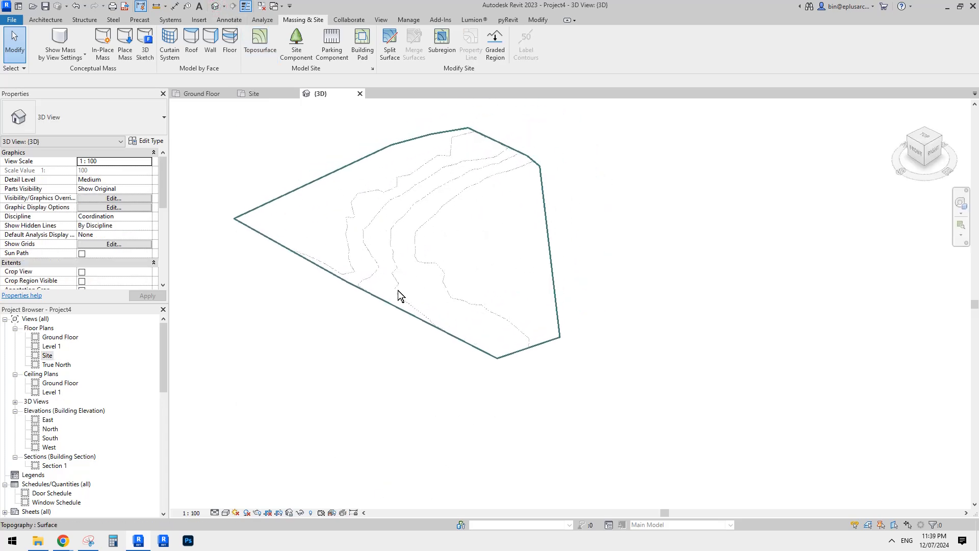
{"action": "left_click", "coordinate": [226, 513]}
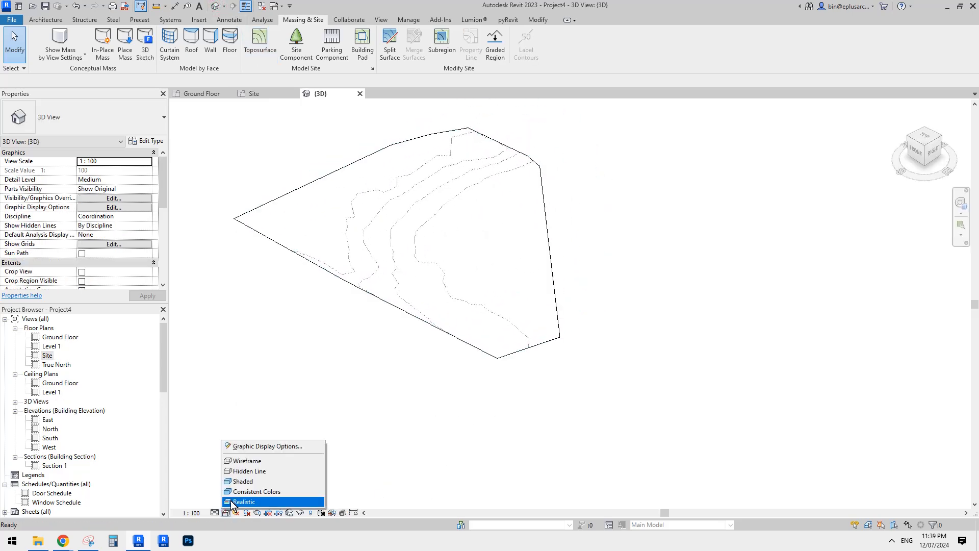
{"action": "left_click", "coordinate": [243, 481]}
{"action": "scroll", "coordinate": [491, 245], "scroll_direction": "up", "scroll_amount": 2}
{"action": "mouse_move", "coordinate": [492, 245]}
{"action": "middle_mouse_down", "text": "shift"}
{"action": "mouse_move", "coordinate": [596, 309]}
{"action": "mouse_move", "coordinate": [579, 270]}
{"action": "middle_mouse_up", "text": "shift"}
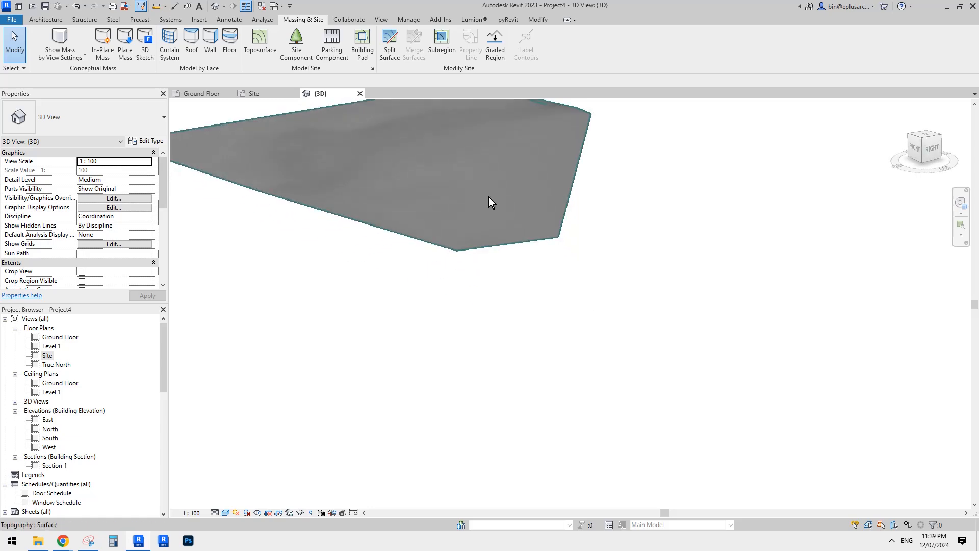
Step: Examine the shaded terrain's slopes and contour lines from several angles in 3D
{"action": "left_click", "coordinate": [490, 201]}
{"action": "middle_click_drag", "start_coordinate": [451, 278], "coordinate": [550, 361]}
{"action": "middle_click_drag", "start_coordinate": [437, 408], "coordinate": [600, 413], "text": "shift"}
{"action": "left_click", "coordinate": [641, 378]}
{"action": "left_click", "coordinate": [558, 365]}
{"action": "left_click", "coordinate": [572, 372]}
{"action": "scroll", "coordinate": [603, 406], "scroll_direction": "up", "scroll_amount": 3}
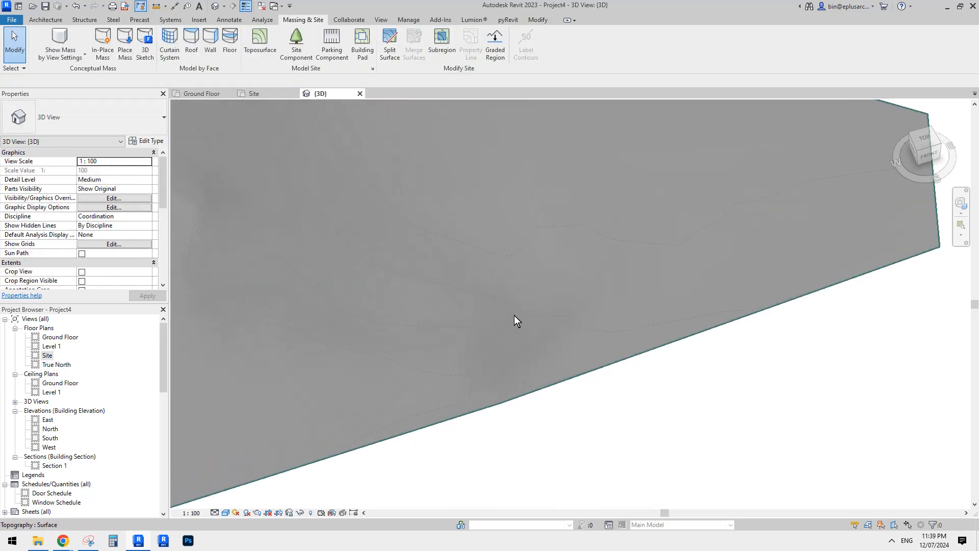
{"action": "scroll", "coordinate": [496, 266], "scroll_direction": "down", "scroll_amount": 1}
{"action": "middle_click_drag", "start_coordinate": [503, 308], "coordinate": [570, 322]}
{"action": "middle_click_drag", "start_coordinate": [664, 342], "coordinate": [659, 356]}
{"action": "left_click", "coordinate": [663, 358]}
{"action": "left_click", "coordinate": [709, 397]}
Step: Set the 3D view's visual style to Hidden Line so the contour lines stand out
{"action": "mouse_move", "coordinate": [706, 390]}
{"action": "middle_mouse_down"}
{"action": "mouse_move", "coordinate": [722, 417]}
{"action": "mouse_move", "coordinate": [695, 406]}
{"action": "middle_mouse_up"}
{"action": "key", "text": "h"}
{"action": "key", "text": "l"}
{"action": "scroll", "coordinate": [711, 407], "scroll_direction": "down", "scroll_amount": 1}
{"action": "middle_click_drag", "start_coordinate": [693, 353], "coordinate": [661, 347]}
{"action": "scroll", "coordinate": [662, 343], "scroll_direction": "up", "scroll_amount": 1}
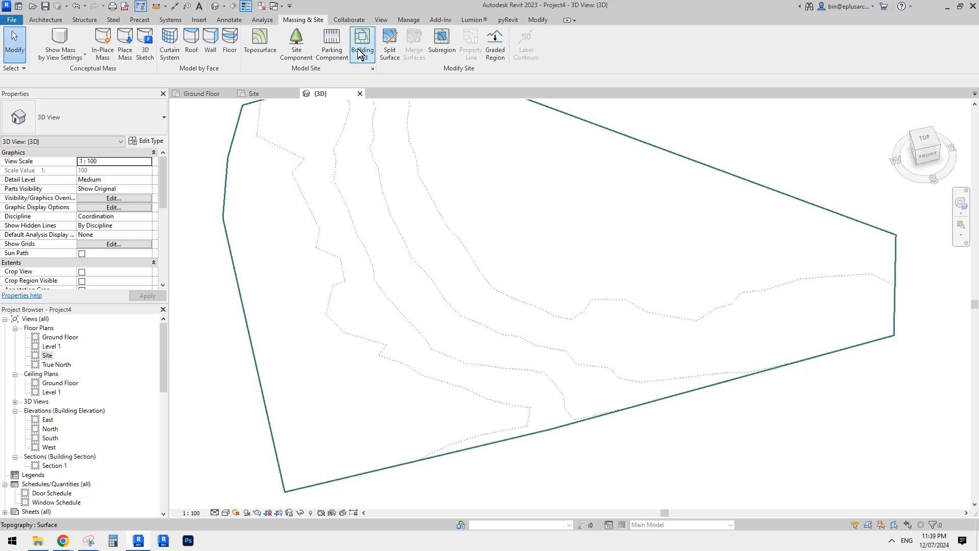
Step: Set the secondary contours' increment to 500 in the Site Settings and apply it
{"action": "left_click", "coordinate": [372, 68]}
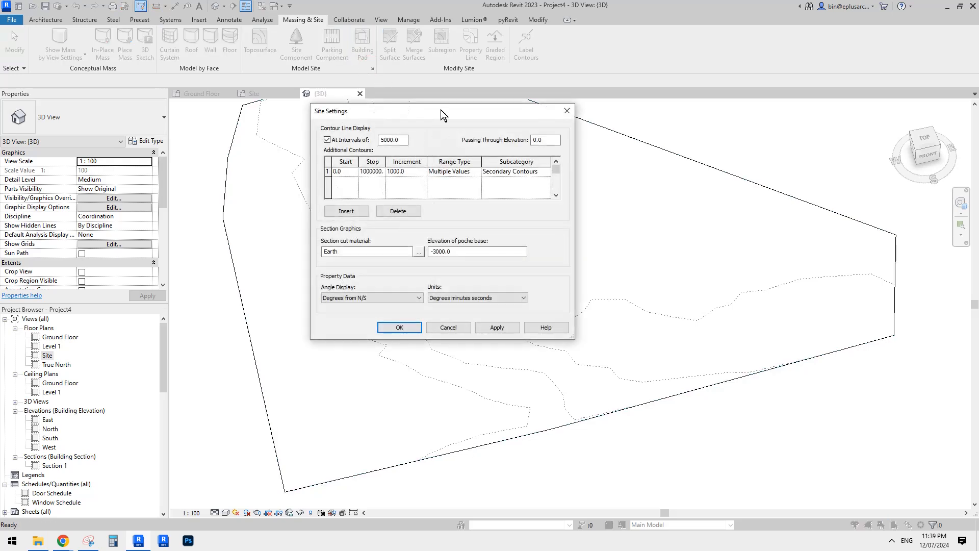
{"action": "left_click_drag", "start_coordinate": [442, 110], "coordinate": [562, 121]}
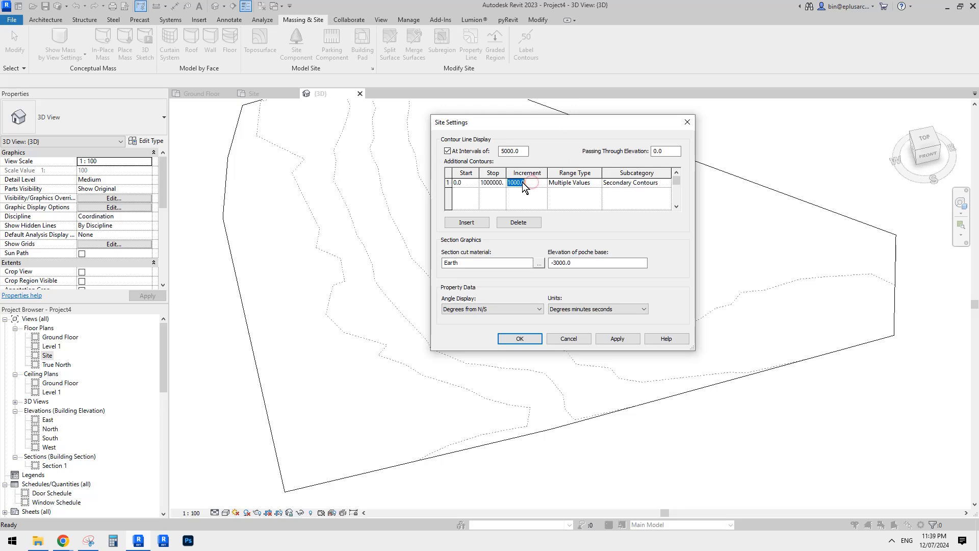
{"action": "type", "text": "5"}
{"action": "left_click", "coordinate": [623, 338]}
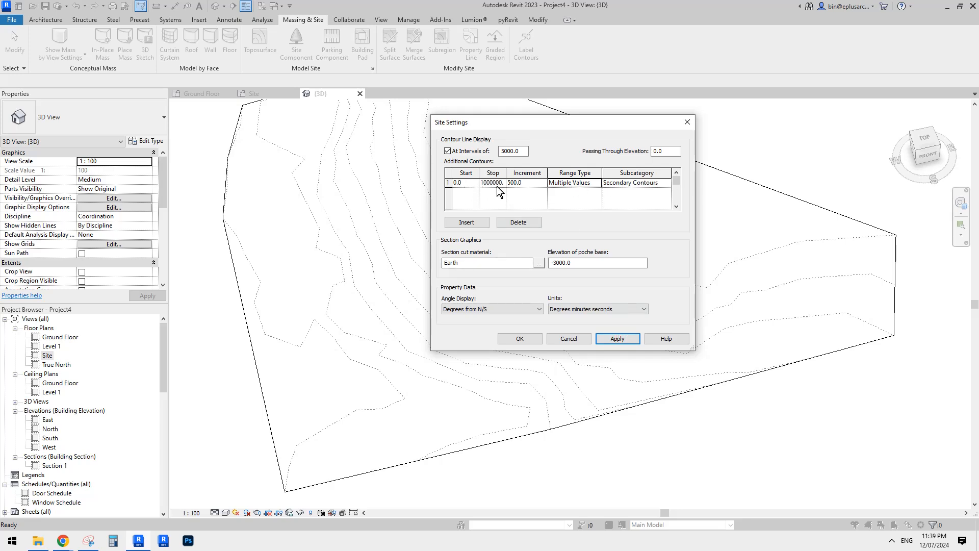
Step: Insert an additional contour row with range type Multiple Values and subcategory Primary Contours
{"action": "left_click", "coordinate": [472, 222]}
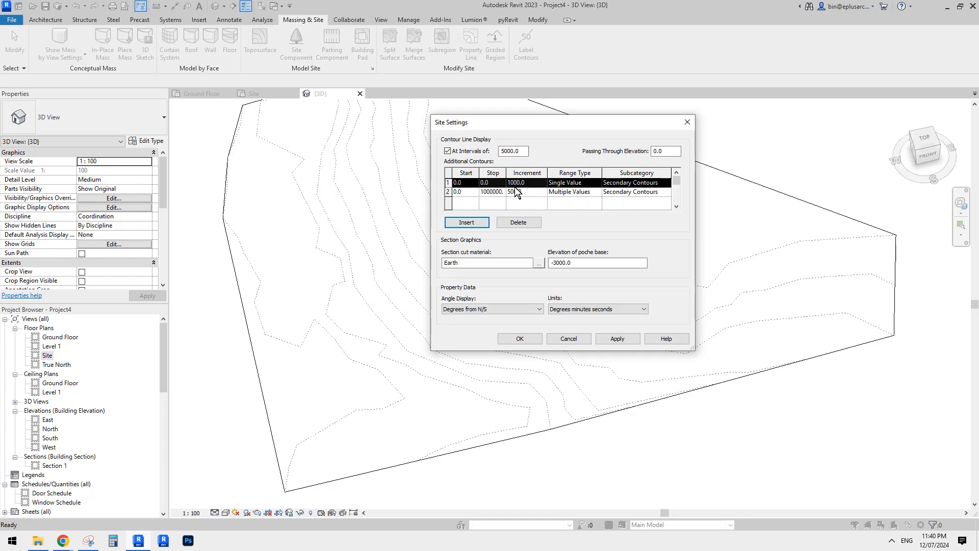
{"action": "left_click", "coordinate": [593, 182]}
{"action": "left_click", "coordinate": [596, 183]}
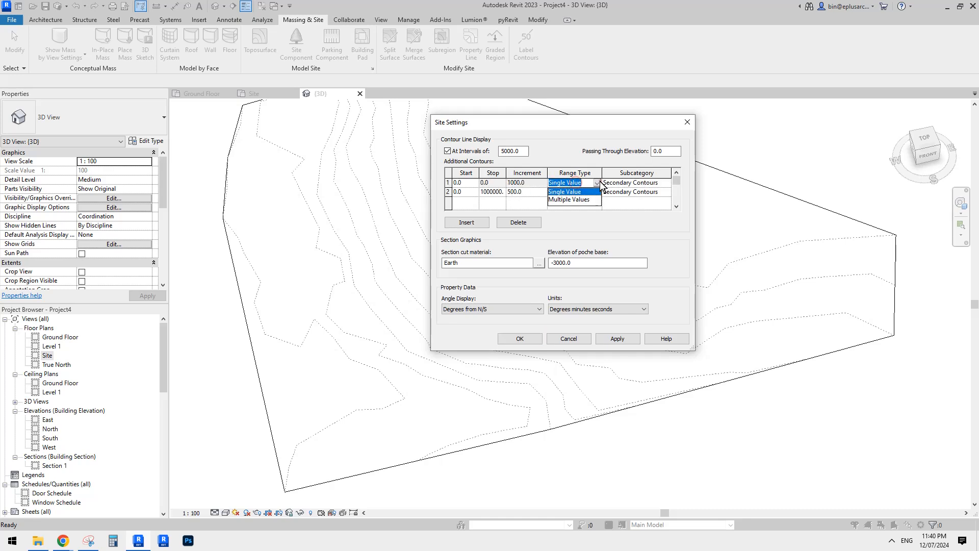
{"action": "left_click", "coordinate": [567, 200]}
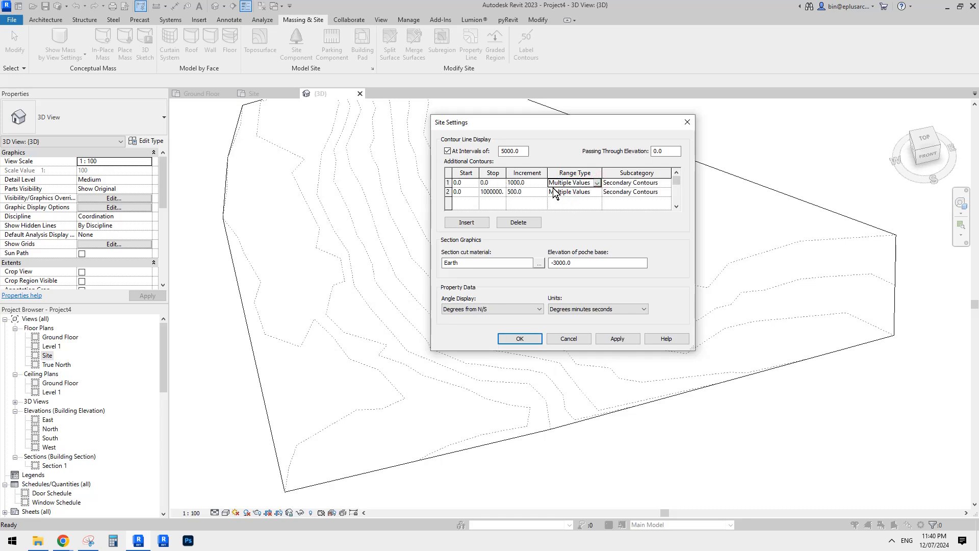
{"action": "left_click", "coordinate": [635, 183]}
{"action": "left_click", "coordinate": [666, 182]}
{"action": "left_click", "coordinate": [626, 199]}
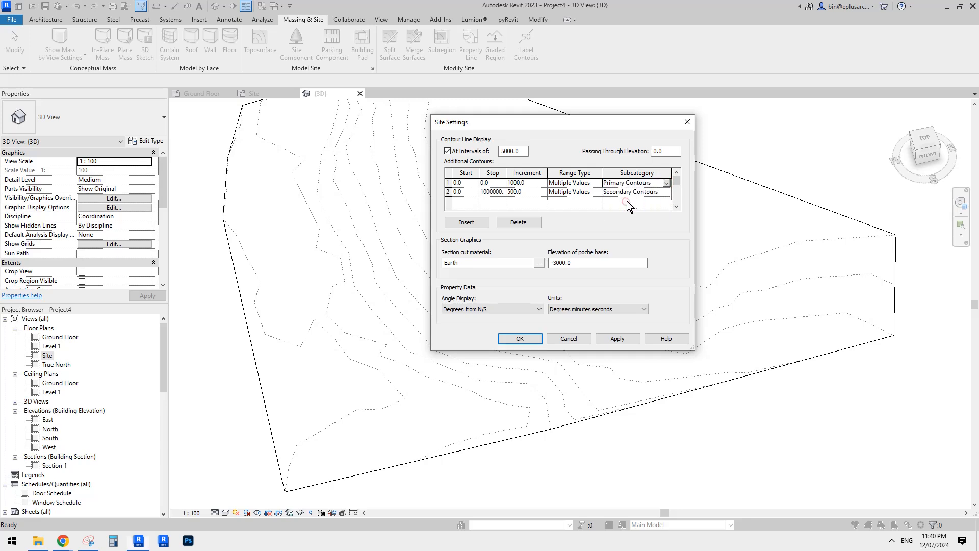
Step: Set the primary contour row's stop value to 1000000, then apply and accept the site settings
{"action": "left_click", "coordinate": [496, 183]}
{"action": "left_click_drag", "start_coordinate": [495, 183], "coordinate": [472, 182]}
{"action": "type", "text": "100000"}
{"action": "left_click", "coordinate": [618, 340]}
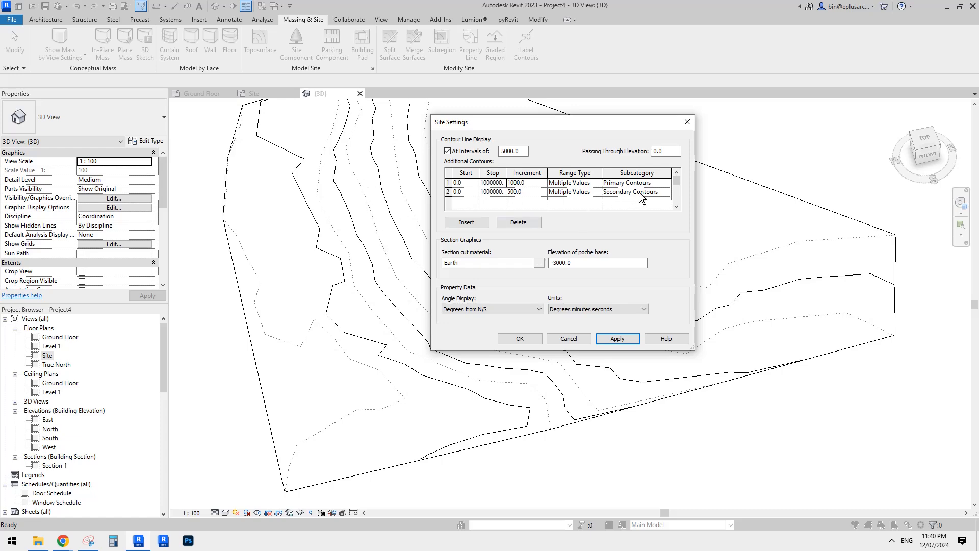
{"action": "left_click", "coordinate": [538, 338]}
{"action": "scroll", "coordinate": [542, 335], "scroll_direction": "down", "scroll_amount": 3}
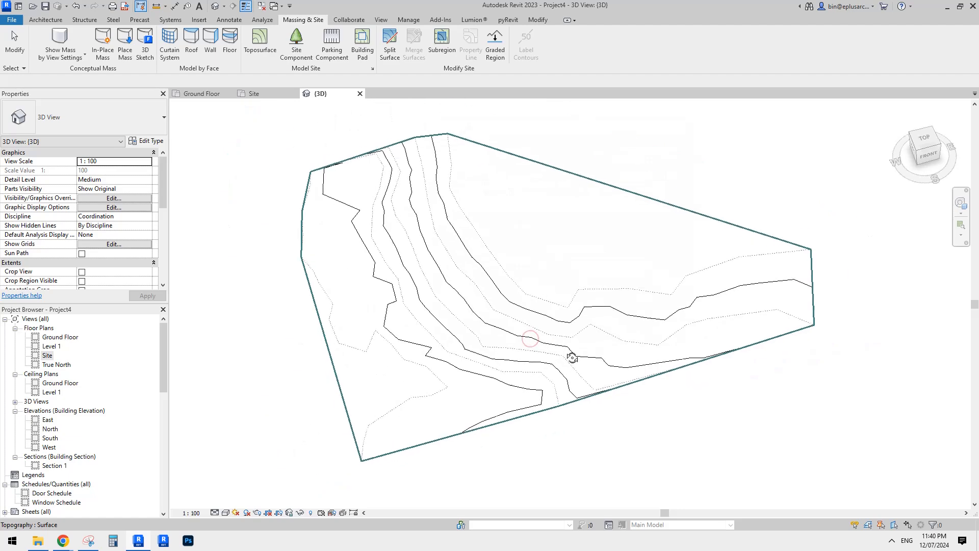
Step: Review the line weights, colours and patterns of the Topography subcategories in Object Styles, then accept the dialog
{"action": "middle_click_drag", "start_coordinate": [534, 275], "coordinate": [559, 282]}
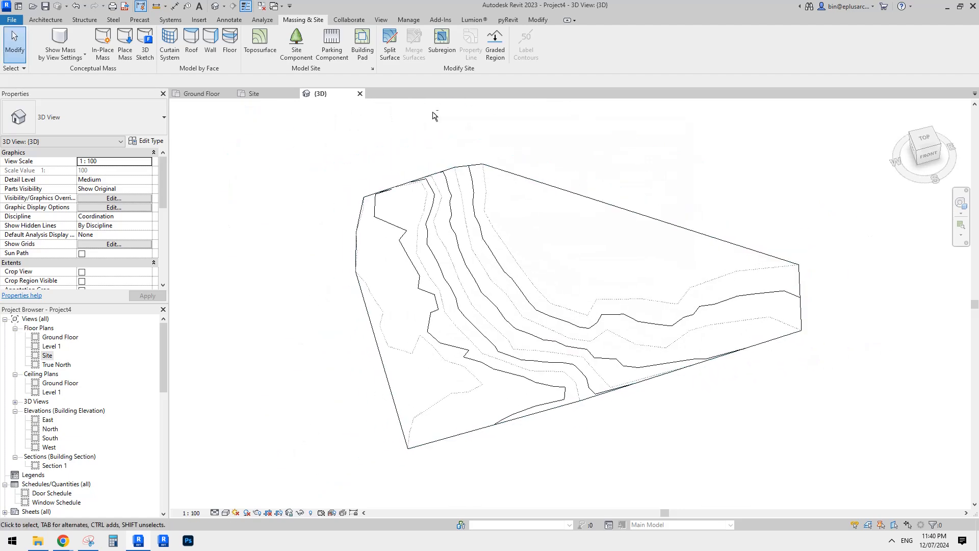
{"action": "left_click", "coordinate": [408, 20]}
{"action": "left_click", "coordinate": [69, 42]}
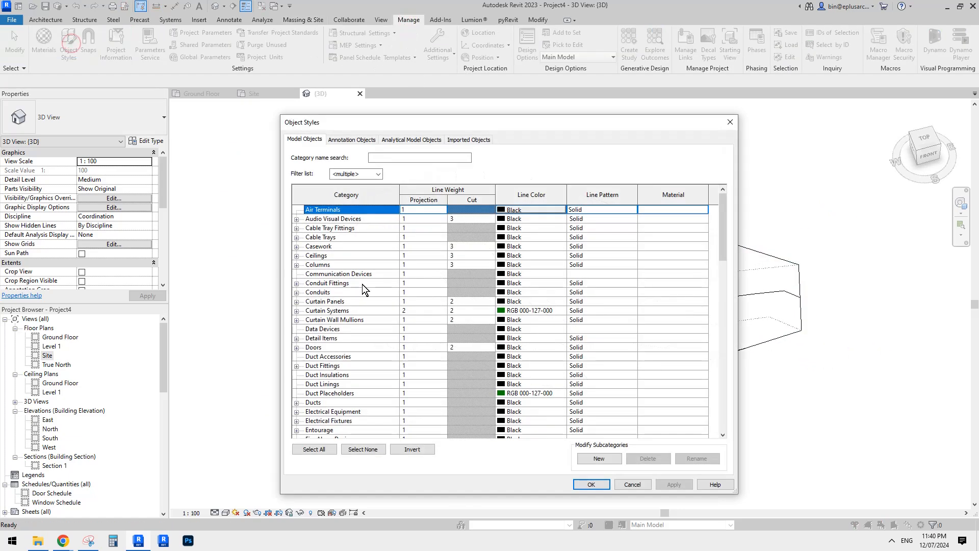
{"action": "left_click", "coordinate": [332, 328]}
{"action": "key", "text": "t"}
{"action": "scroll", "coordinate": [337, 326], "scroll_direction": "down", "scroll_amount": 1}
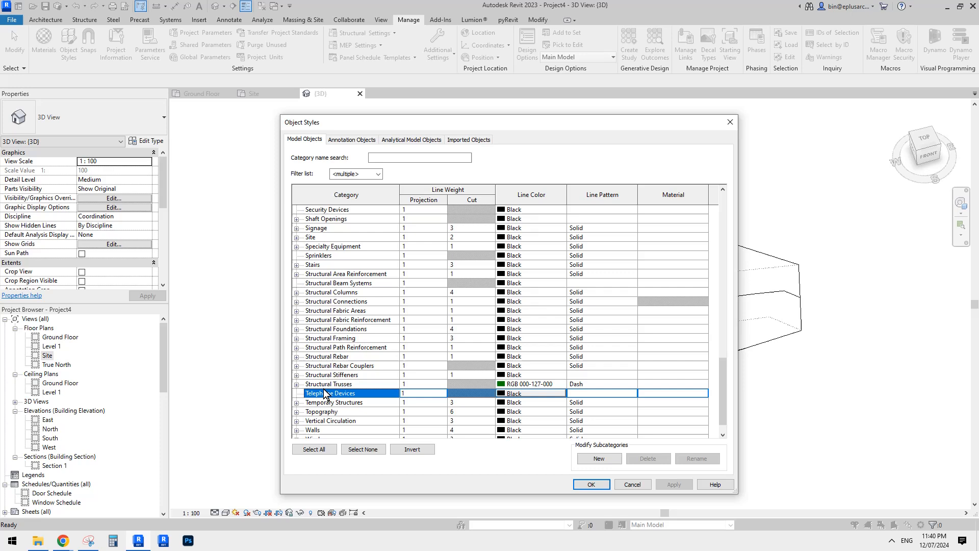
{"action": "left_click", "coordinate": [297, 412]}
{"action": "scroll", "coordinate": [352, 408], "scroll_direction": "down", "scroll_amount": 2}
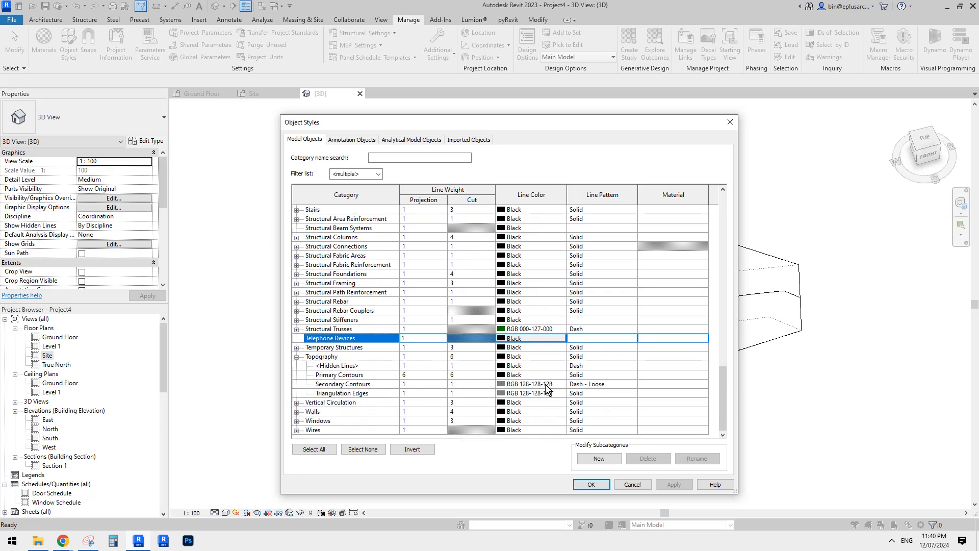
{"action": "left_click", "coordinate": [591, 484]}
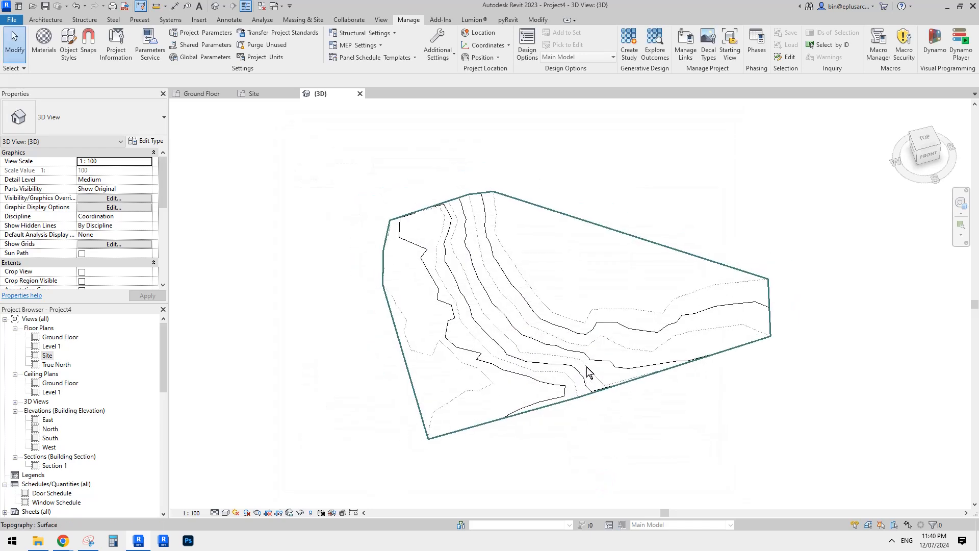
Step: Open the Ground Floor plan and bring the area between the elevation markers into view
{"action": "middle_click_drag", "start_coordinate": [550, 349], "coordinate": [535, 317]}
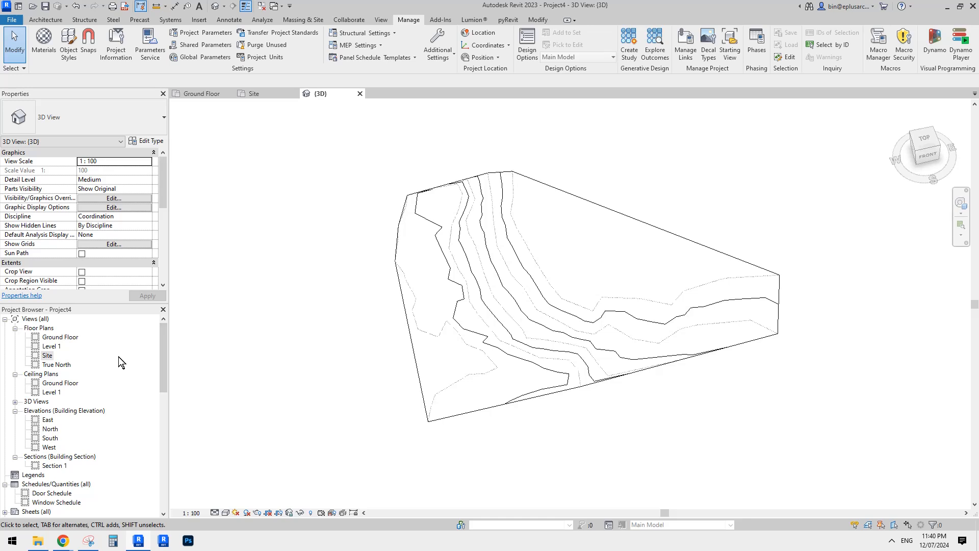
{"action": "left_click", "coordinate": [56, 346]}
{"action": "double_click", "coordinate": [59, 337]}
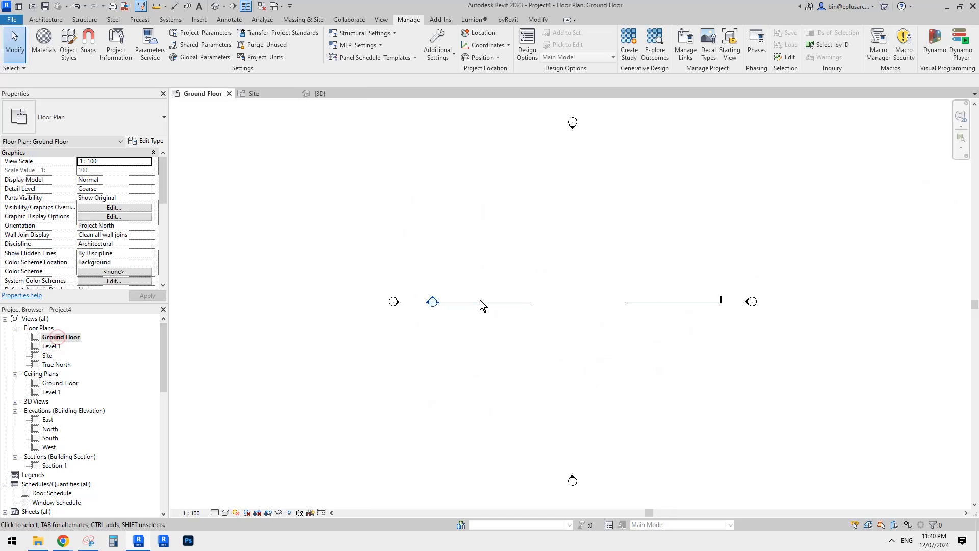
{"action": "middle_click_drag", "start_coordinate": [480, 301], "coordinate": [421, 309]}
{"action": "middle_click_drag", "start_coordinate": [414, 225], "coordinate": [404, 227]}
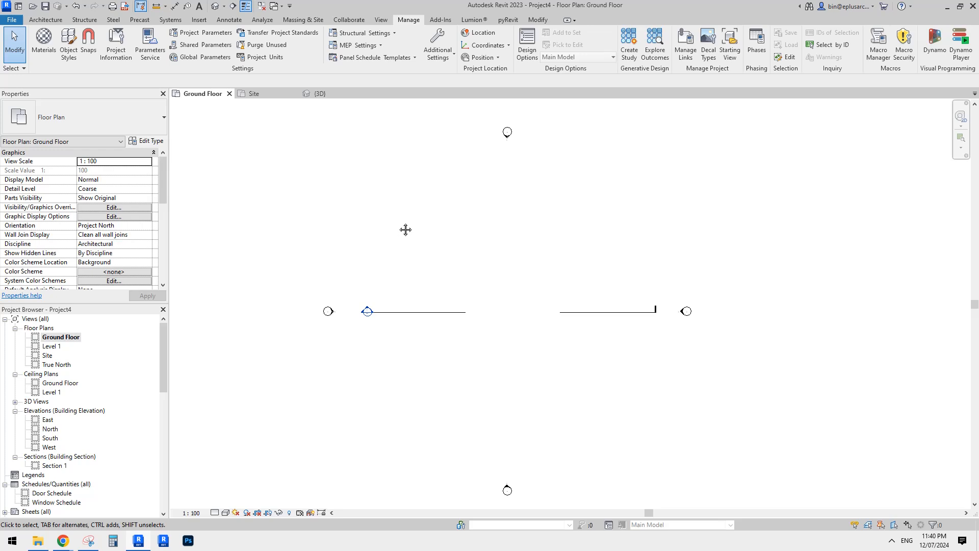
Step: Draw a rectangular enclosure of Double brick - 270 walls, 8000 mm high, between the elevation markers on the Ground Floor plan
{"action": "left_click", "coordinate": [45, 19]}
{"action": "key", "text": "w"}
{"action": "key", "text": "a"}
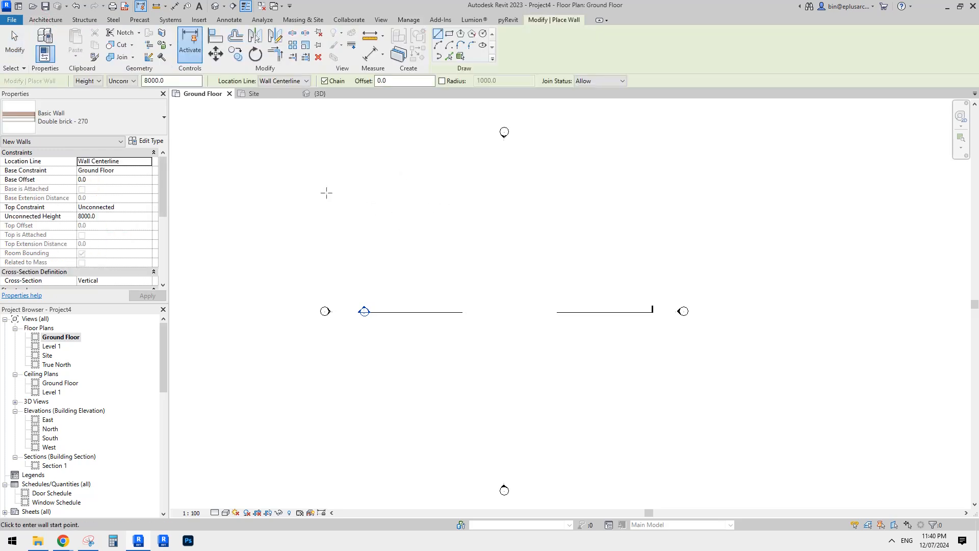
{"action": "left_click", "coordinate": [449, 34]}
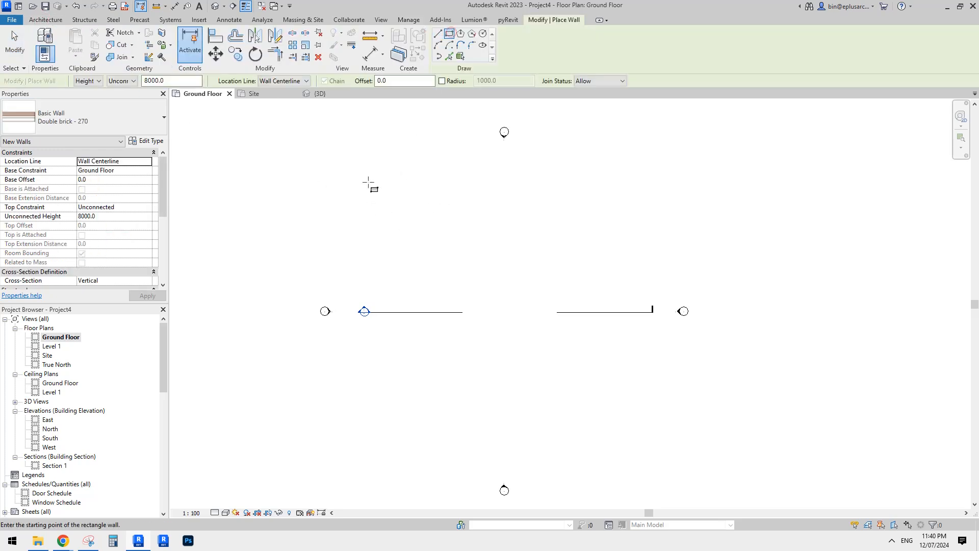
{"action": "left_click", "coordinate": [462, 273]}
{"action": "left_click", "coordinate": [526, 322]}
{"action": "key", "text": "Escape"}
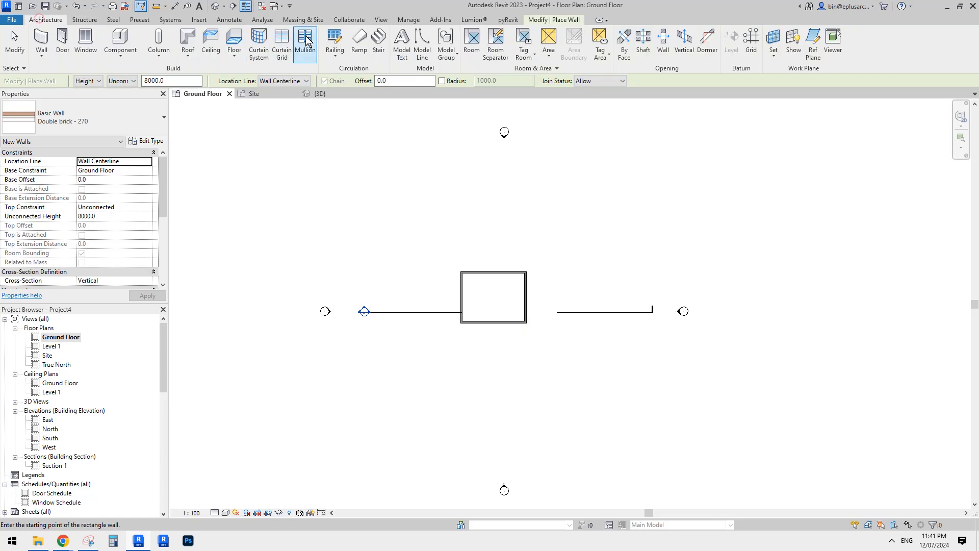
Step: Create a Generic - 400mm footprint roof on Level 1 from all four walls with a 30° slope, attaching the walls to it
{"action": "left_click", "coordinate": [202, 53]}
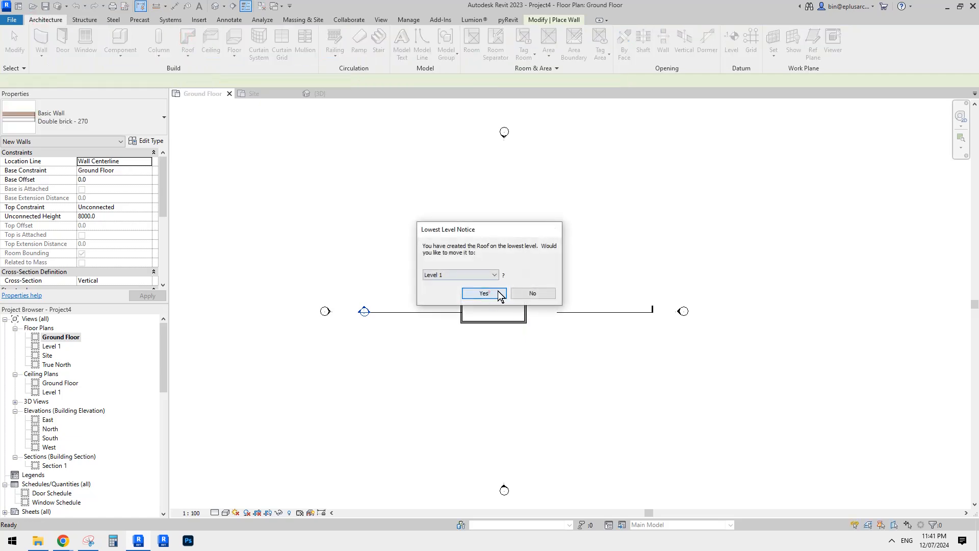
{"action": "left_click", "coordinate": [497, 291]}
{"action": "key", "text": "Tab"}
{"action": "left_click", "coordinate": [500, 271]}
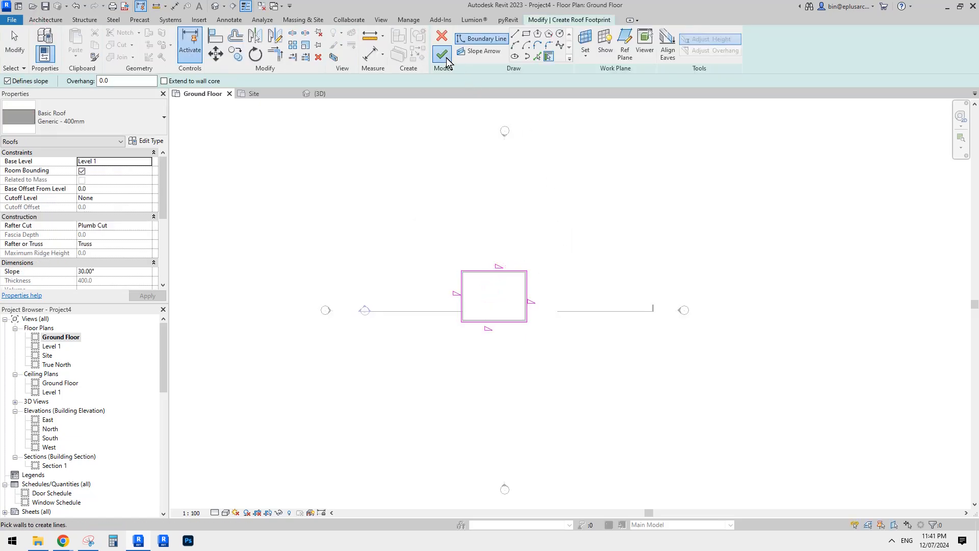
{"action": "left_click", "coordinate": [442, 54]}
{"action": "left_click", "coordinate": [516, 267]}
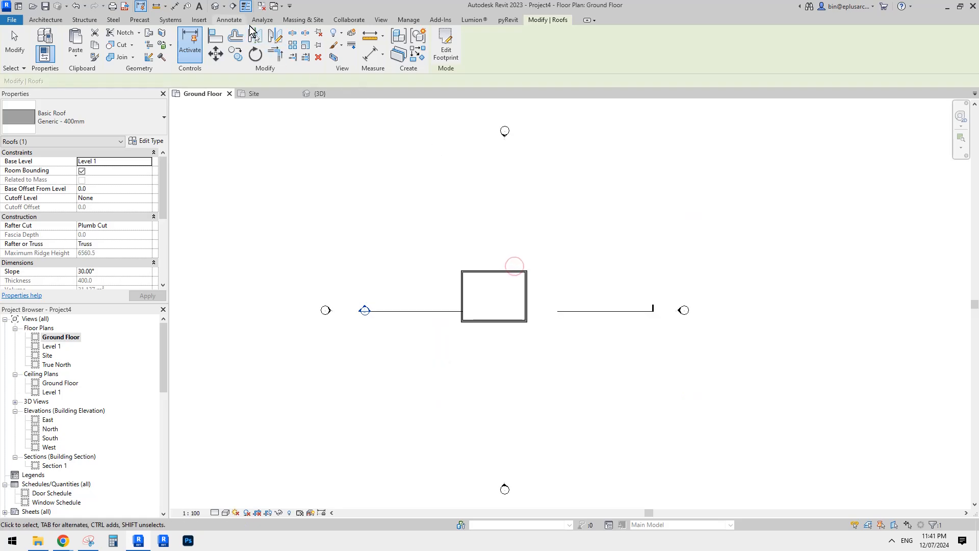
Step: Open the default 3D view and inspect the roofed building from several angles
{"action": "left_click", "coordinate": [214, 6]}
{"action": "scroll", "coordinate": [579, 252], "scroll_direction": "down", "scroll_amount": 4}
{"action": "middle_click_drag", "start_coordinate": [600, 329], "coordinate": [602, 205]}
{"action": "scroll", "coordinate": [539, 313], "scroll_direction": "up", "scroll_amount": 5}
{"action": "left_click", "coordinate": [541, 344]}
{"action": "middle_click_drag", "start_coordinate": [542, 343], "coordinate": [577, 286], "text": "shift"}
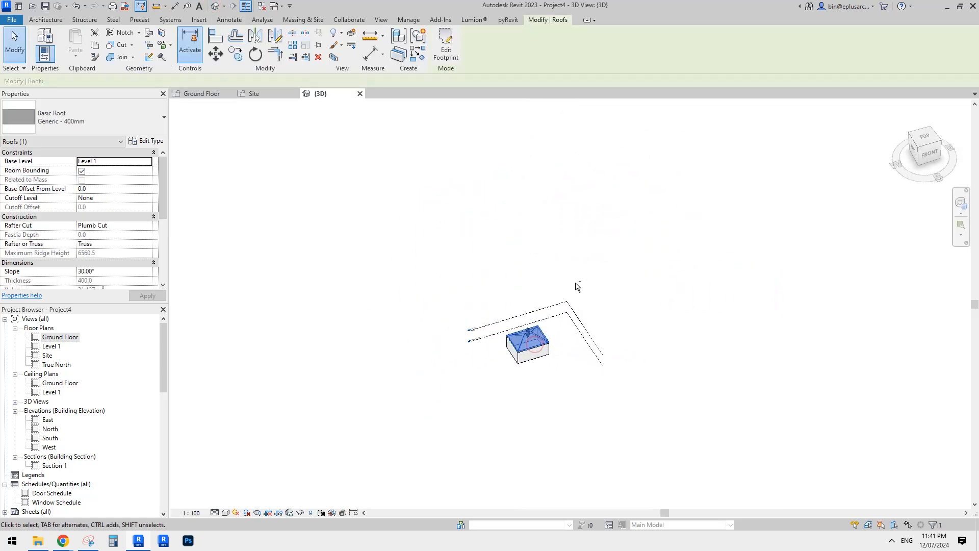
{"action": "scroll", "coordinate": [552, 330], "scroll_direction": "up", "scroll_amount": 1}
{"action": "middle_click_drag", "start_coordinate": [548, 346], "coordinate": [592, 367], "text": "shift"}
{"action": "left_click", "coordinate": [593, 371]}
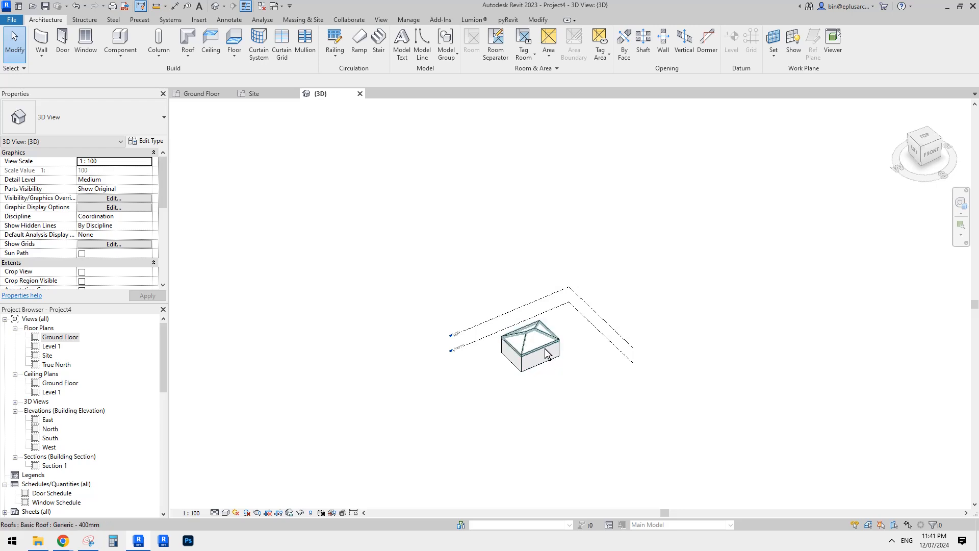
Step: Compare the building's position with the toposurface in the 3D view, selecting the surface to highlight it
{"action": "scroll", "coordinate": [548, 352], "scroll_direction": "down", "scroll_amount": 1}
{"action": "scroll", "coordinate": [593, 263], "scroll_direction": "down", "scroll_amount": 2}
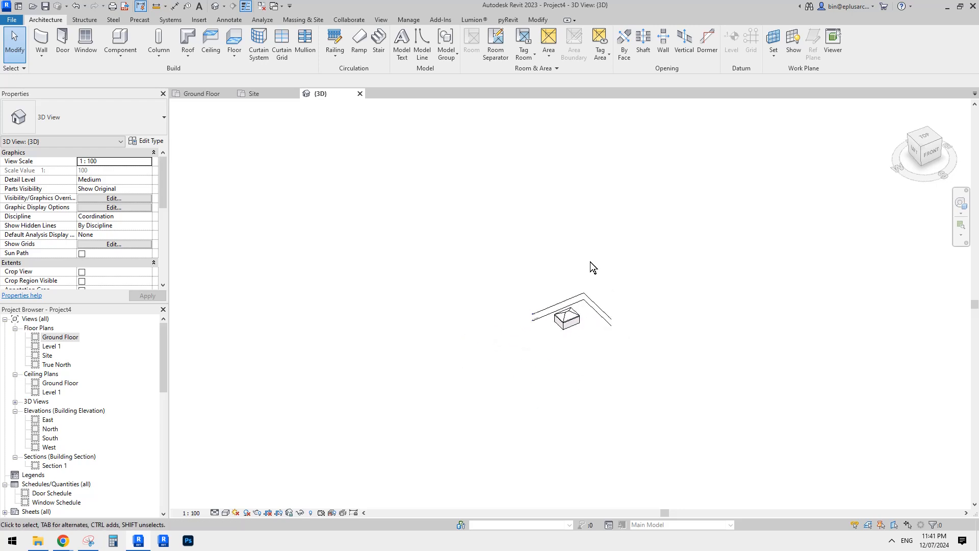
{"action": "middle_click_drag", "start_coordinate": [589, 261], "coordinate": [546, 430]}
{"action": "scroll", "coordinate": [565, 158], "scroll_direction": "down", "scroll_amount": 3}
{"action": "middle_click_drag", "start_coordinate": [580, 199], "coordinate": [530, 316]}
{"action": "scroll", "coordinate": [580, 204], "scroll_direction": "down", "scroll_amount": 2}
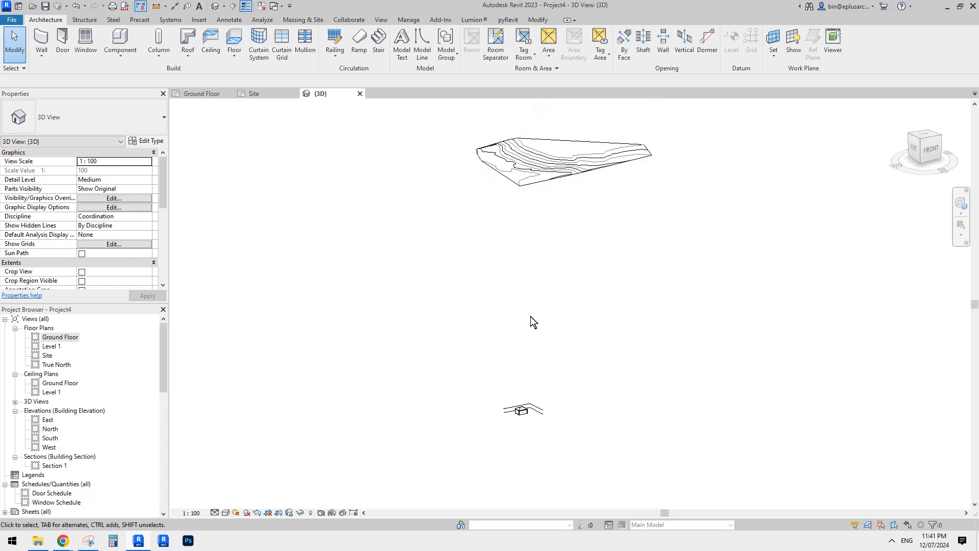
{"action": "left_click", "coordinate": [554, 173]}
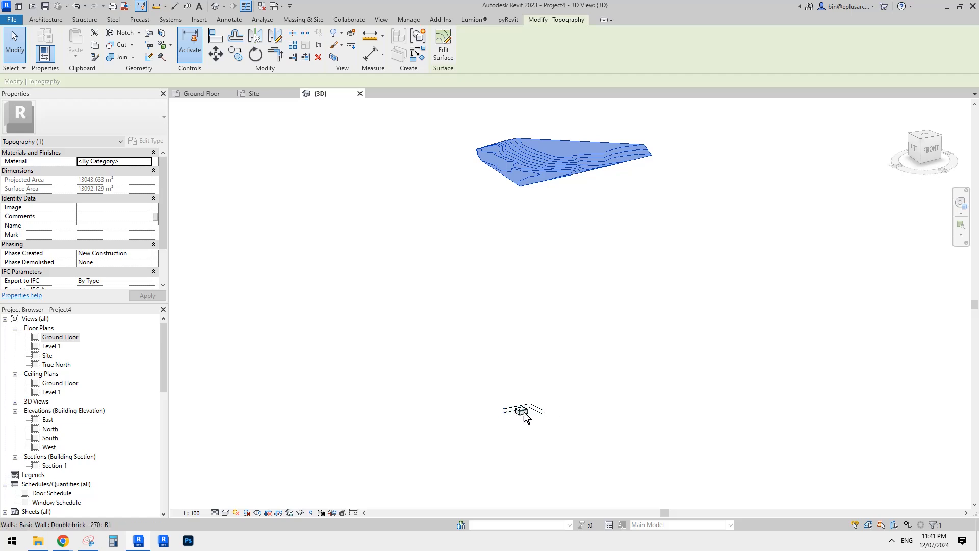
{"action": "left_click", "coordinate": [577, 386]}
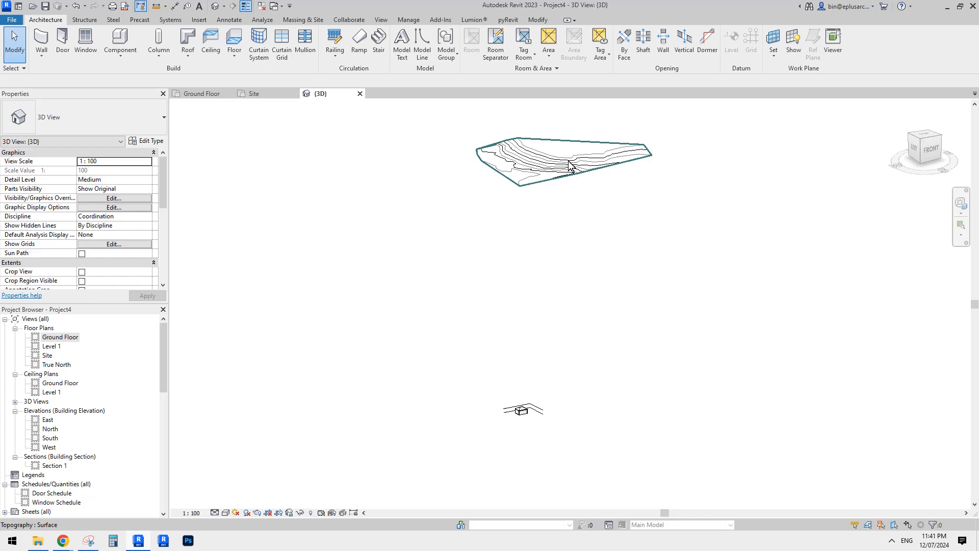
{"action": "scroll", "coordinate": [625, 227], "scroll_direction": "down", "scroll_amount": 1}
{"action": "middle_click_drag", "start_coordinate": [625, 227], "coordinate": [641, 234], "text": "shift"}
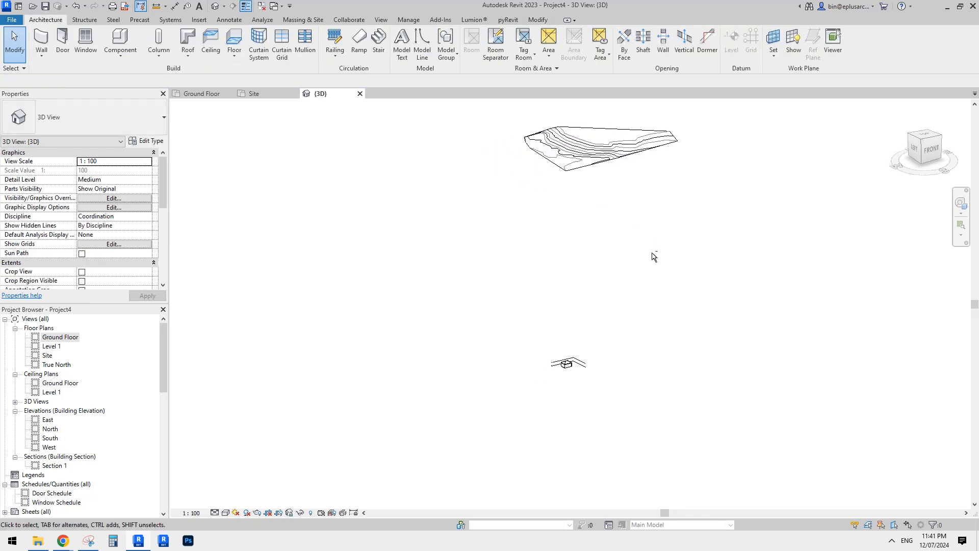
Step: Highlight the Ground Floor and Level 1 levels around the building in 3D to check where they sit
{"action": "scroll", "coordinate": [586, 340], "scroll_direction": "up", "scroll_amount": 4}
{"action": "left_click", "coordinate": [583, 383]}
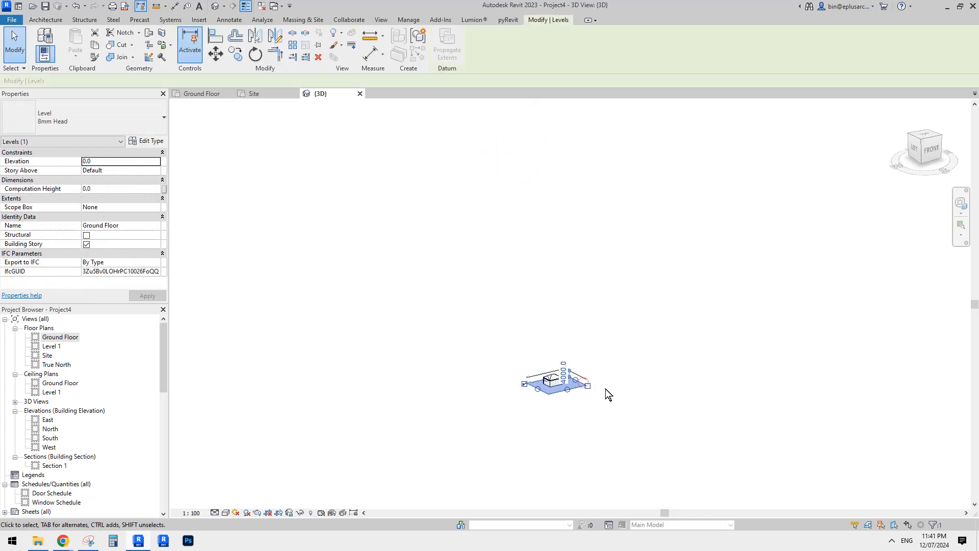
{"action": "left_click_drag", "start_coordinate": [616, 408], "coordinate": [592, 363]}
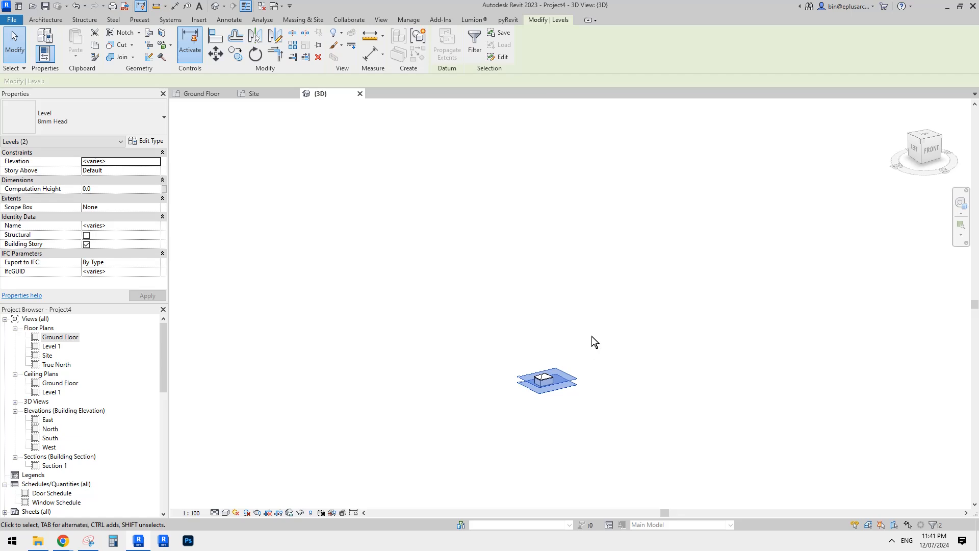
{"action": "left_click", "coordinate": [578, 401]}
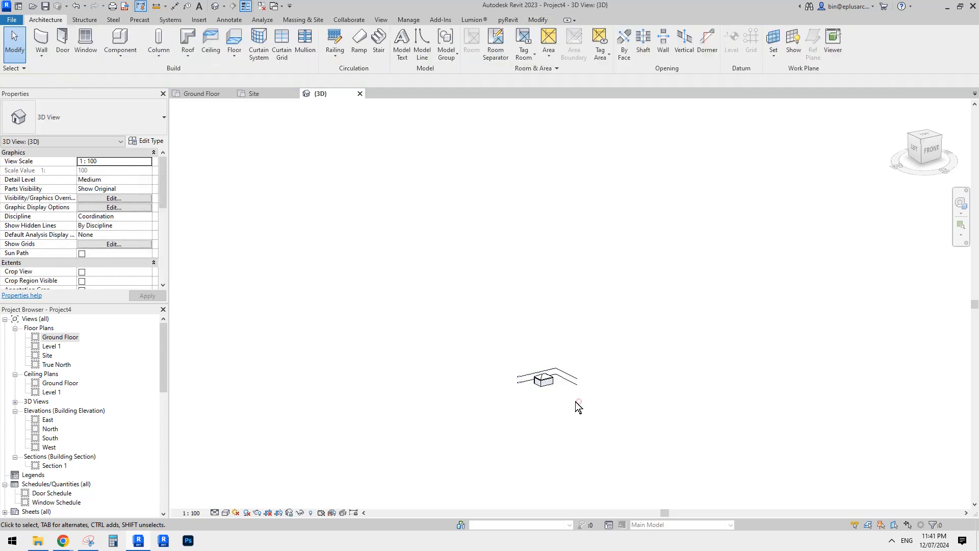
{"action": "scroll", "coordinate": [581, 375], "scroll_direction": "up", "scroll_amount": 2}
{"action": "left_click_drag", "start_coordinate": [592, 344], "coordinate": [569, 373]}
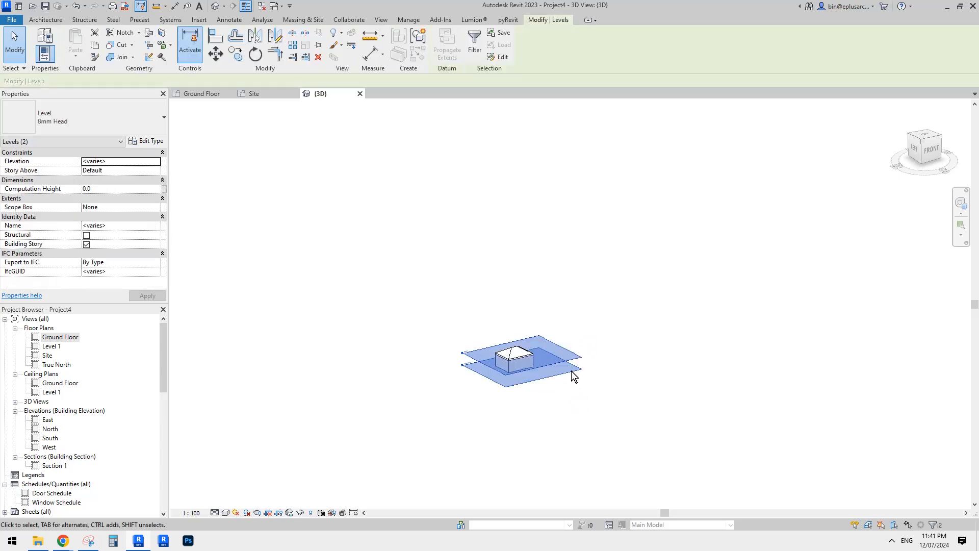
{"action": "left_click", "coordinate": [601, 361]}
{"action": "left_click_drag", "start_coordinate": [601, 339], "coordinate": [561, 375]}
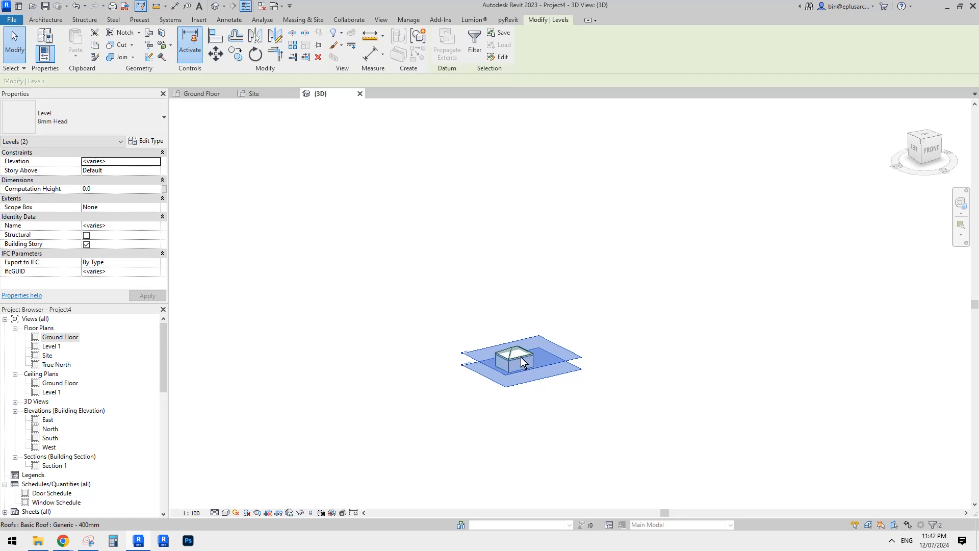
{"action": "left_click", "coordinate": [566, 312]}
{"action": "left_click", "coordinate": [565, 312]}
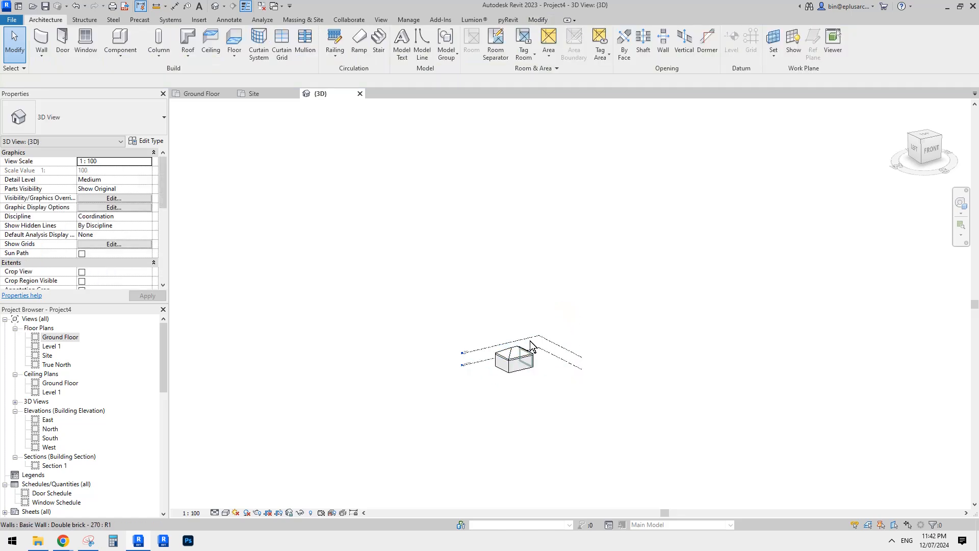
Step: Orient the 3D view to Front and examine the vertical gap between the building and the toposurface
{"action": "left_click", "coordinate": [931, 148]}
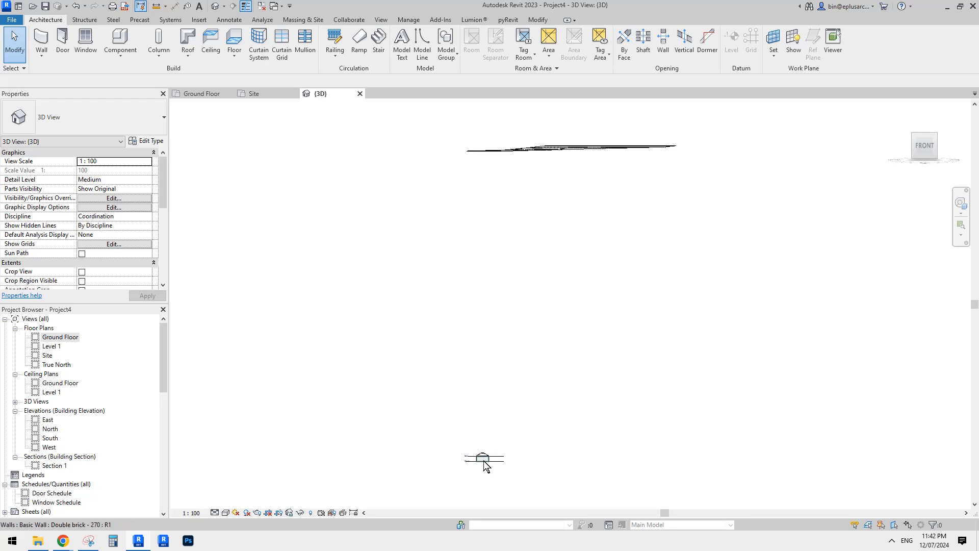
{"action": "middle_click_drag", "start_coordinate": [526, 285], "coordinate": [518, 253]}
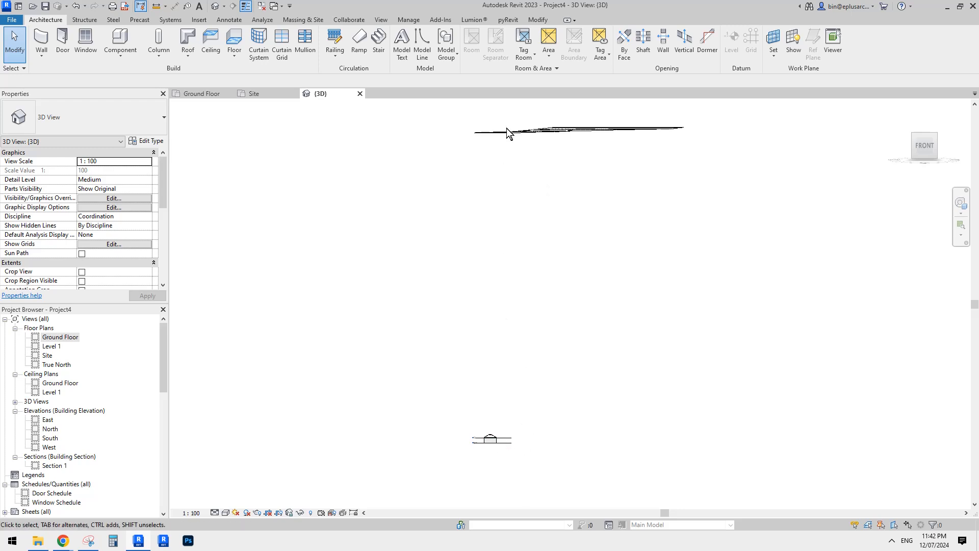
{"action": "middle_click_drag", "start_coordinate": [533, 331], "coordinate": [542, 326]}
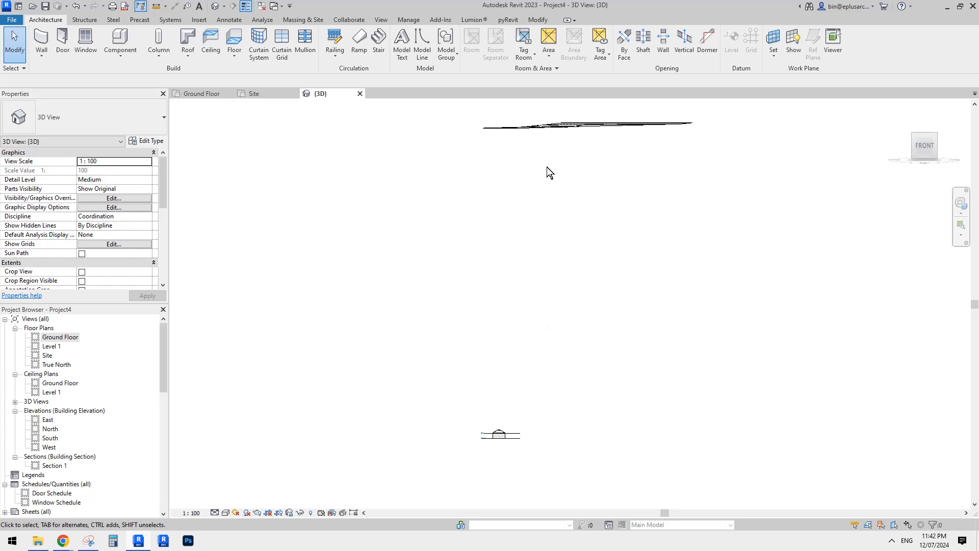
{"action": "middle_click_drag", "start_coordinate": [546, 151], "coordinate": [518, 207]}
{"action": "scroll", "coordinate": [542, 157], "scroll_direction": "up", "scroll_amount": 3}
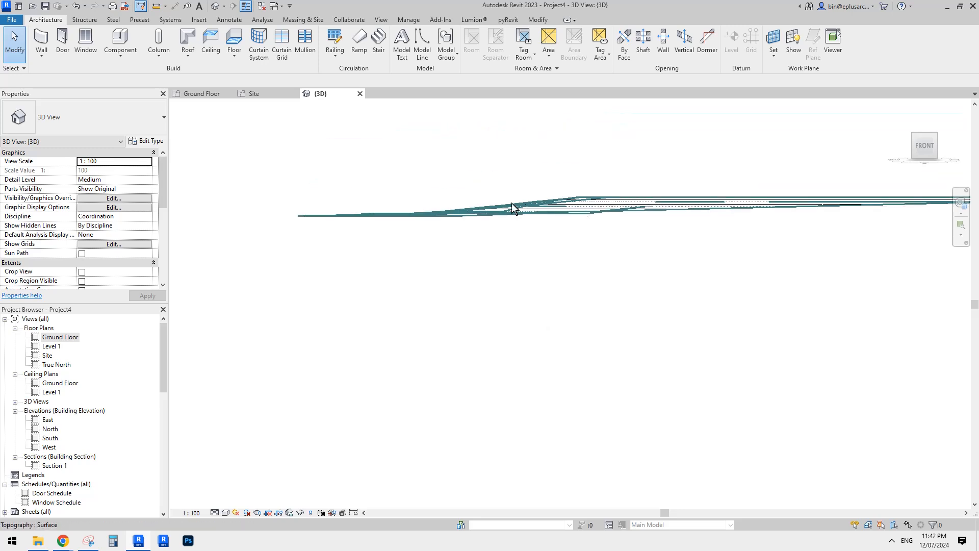
{"action": "scroll", "coordinate": [497, 345], "scroll_direction": "down", "scroll_amount": 6}
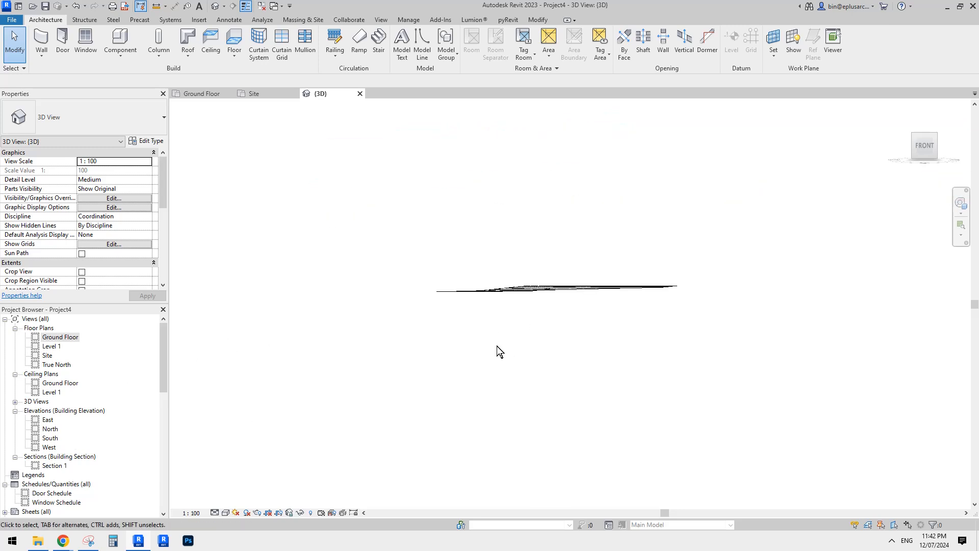
Step: Inspect the building against its levels in the front view, selecting Level 1 to check its elevation
{"action": "scroll", "coordinate": [468, 347], "scroll_direction": "up", "scroll_amount": 2}
{"action": "scroll", "coordinate": [390, 365], "scroll_direction": "up", "scroll_amount": 3}
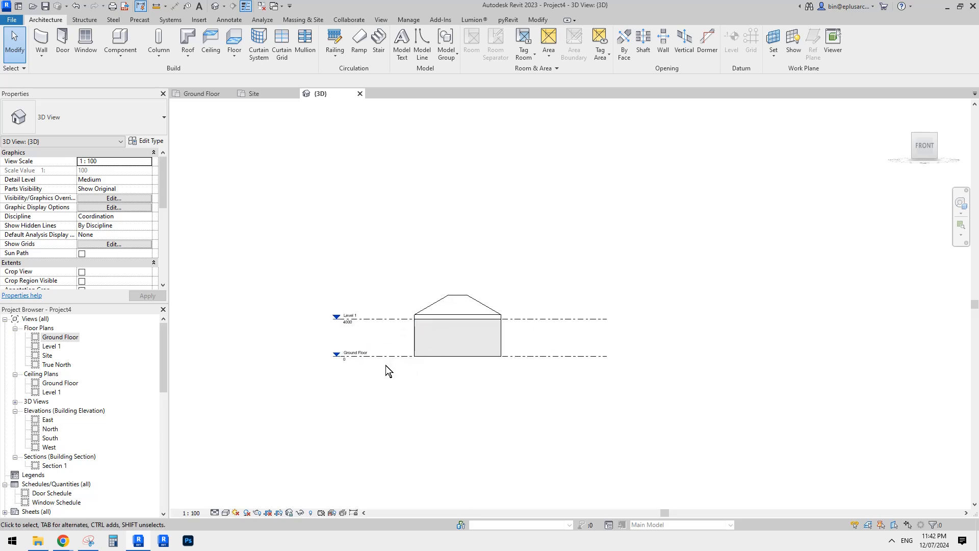
{"action": "scroll", "coordinate": [456, 365], "scroll_direction": "down", "scroll_amount": 2}
{"action": "left_click", "coordinate": [526, 339]}
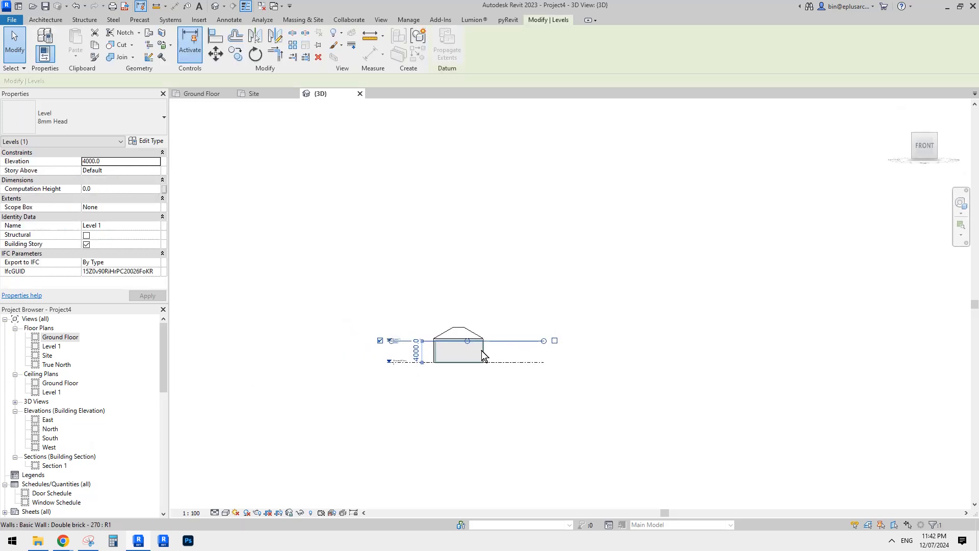
{"action": "left_click", "coordinate": [179, 391]}
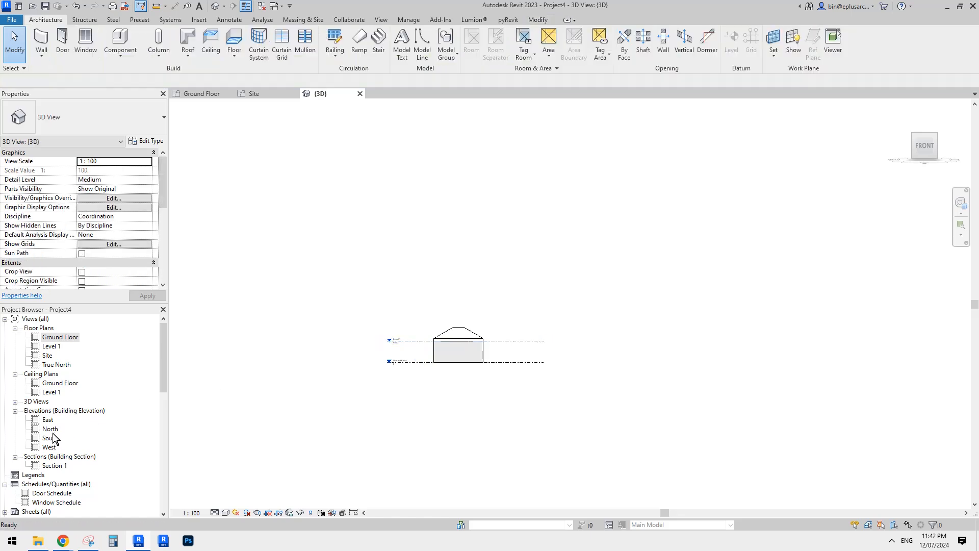
Step: Draw a horizontal detail line about 96000 mm long across the toposurface in the South elevation
{"action": "double_click", "coordinate": [50, 437]}
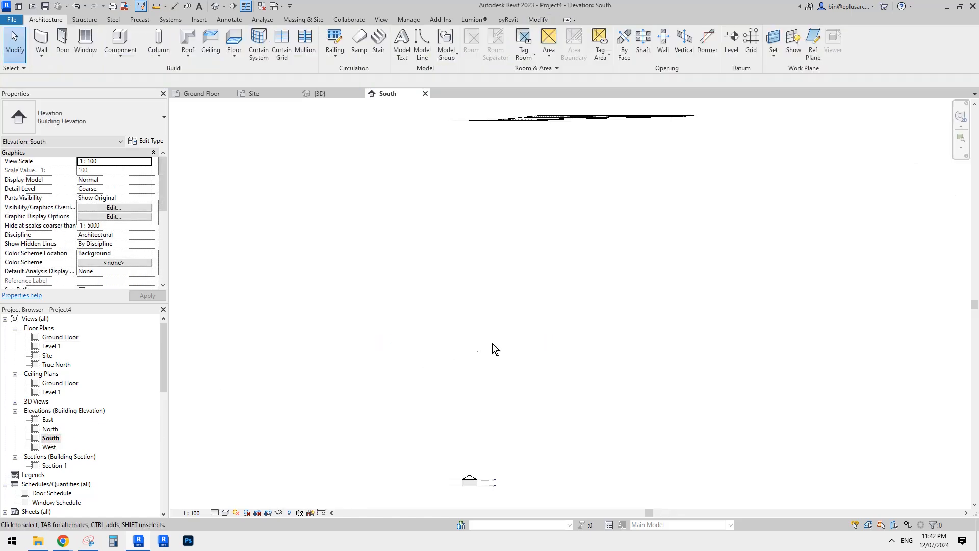
{"action": "scroll", "coordinate": [540, 214], "scroll_direction": "up", "scroll_amount": 4}
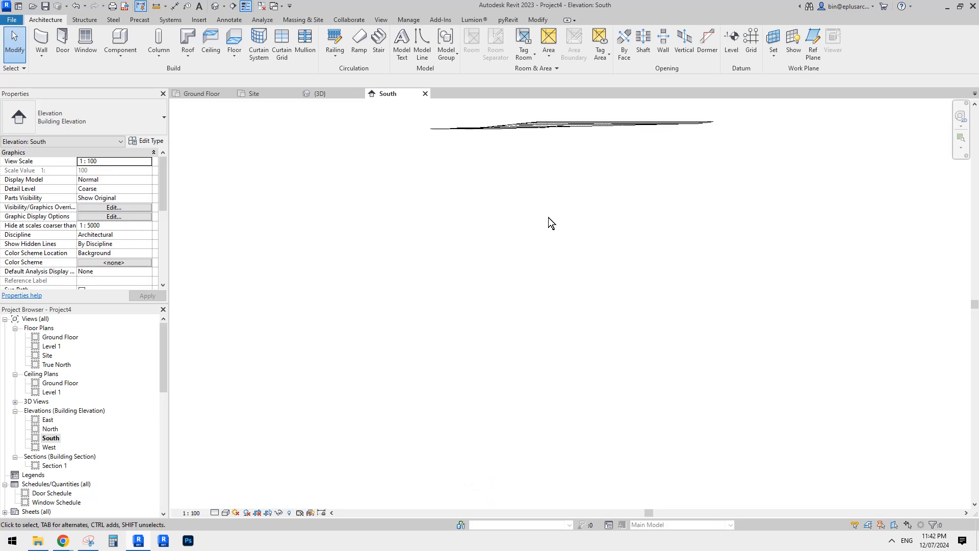
{"action": "middle_click_drag", "start_coordinate": [524, 189], "coordinate": [532, 228]}
{"action": "scroll", "coordinate": [474, 193], "scroll_direction": "up", "scroll_amount": 2}
{"action": "middle_click_drag", "start_coordinate": [466, 194], "coordinate": [460, 182]}
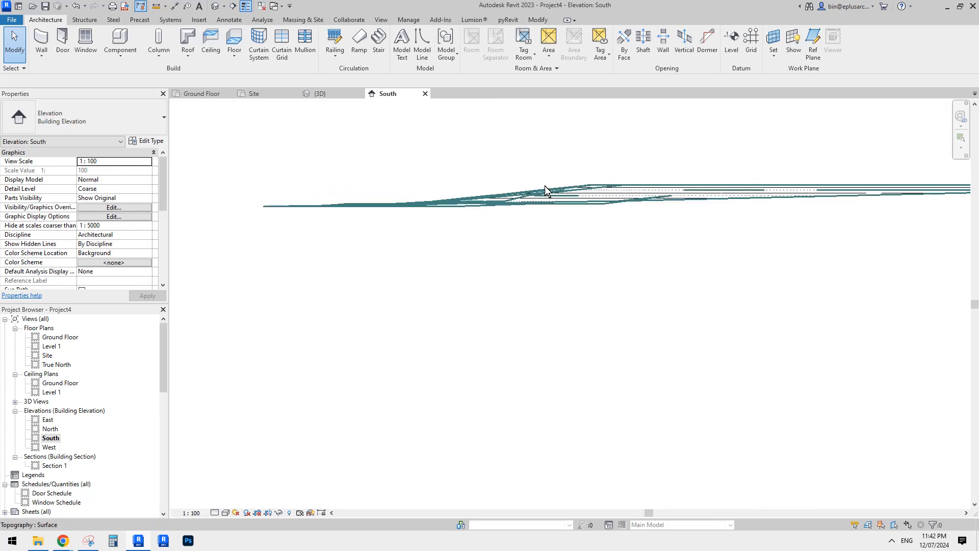
{"action": "key", "text": "d"}
{"action": "key", "text": "l"}
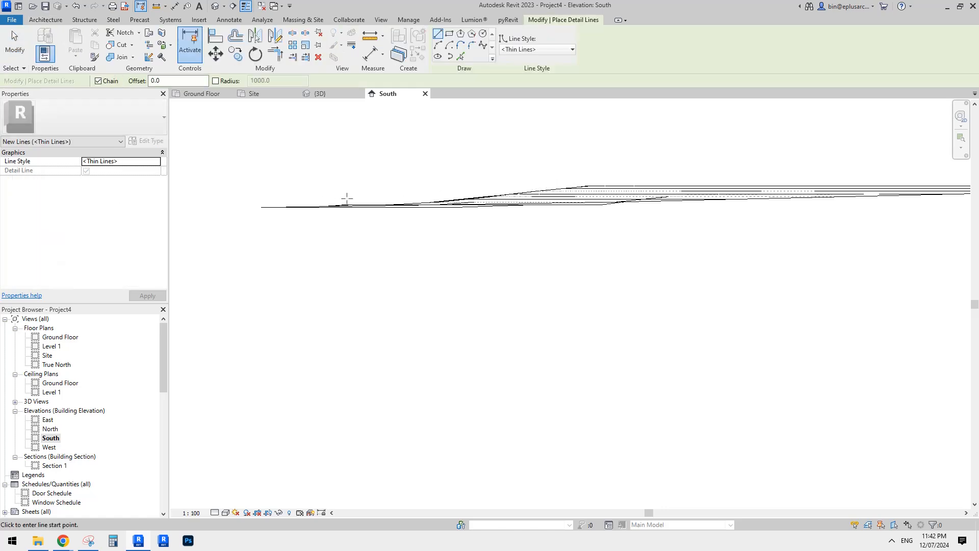
{"action": "left_click", "coordinate": [257, 188]}
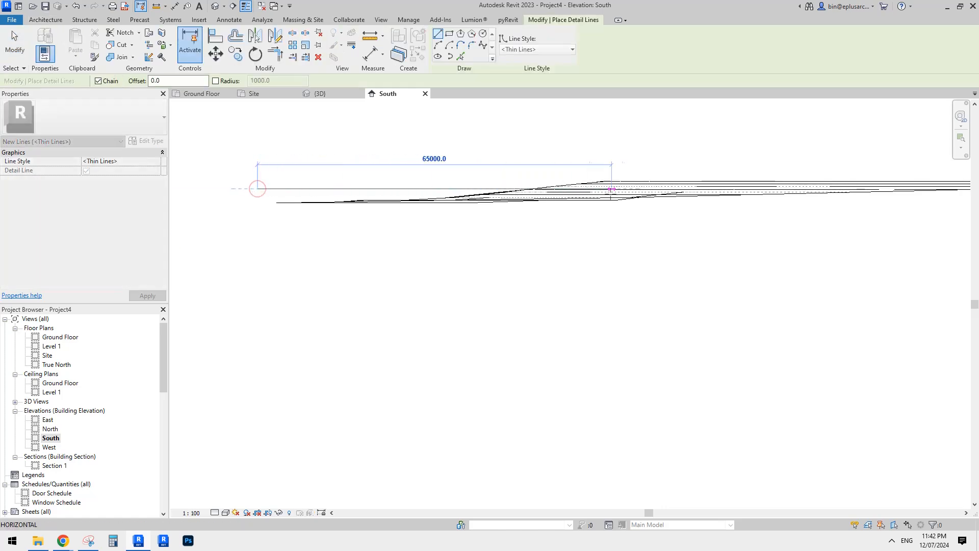
{"action": "left_click", "coordinate": [780, 189]}
{"action": "key", "text": "Escape"}
{"action": "key", "text": "Escape"}
Step: Move the detail line slightly lower against the sloping part of the toposurface
{"action": "left_click", "coordinate": [464, 188]}
{"action": "middle_click_drag", "start_coordinate": [539, 153], "coordinate": [502, 146]}
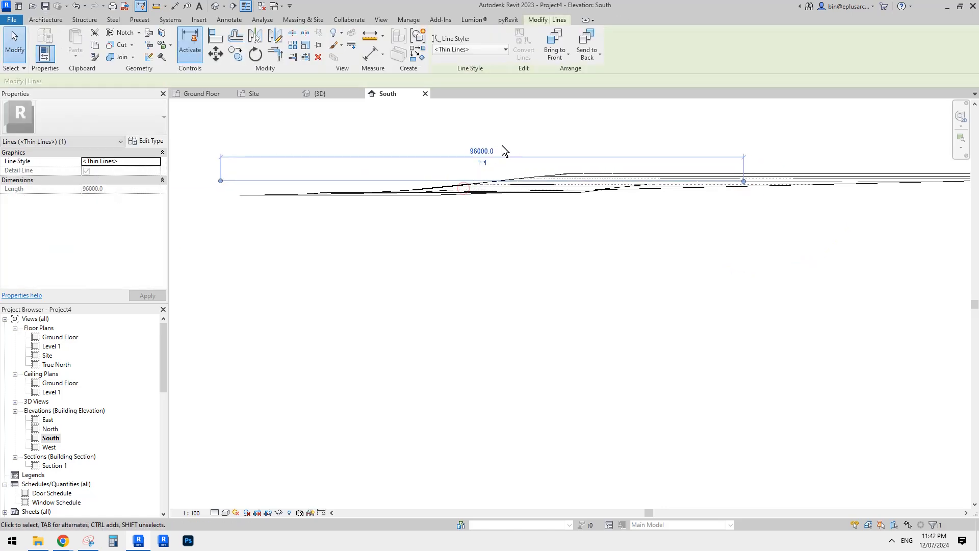
{"action": "scroll", "coordinate": [430, 175], "scroll_direction": "up", "scroll_amount": 2}
{"action": "left_click_drag", "start_coordinate": [430, 184], "coordinate": [438, 194]}
{"action": "scroll", "coordinate": [533, 196], "scroll_direction": "up", "scroll_amount": 1}
{"action": "left_click", "coordinate": [595, 291]}
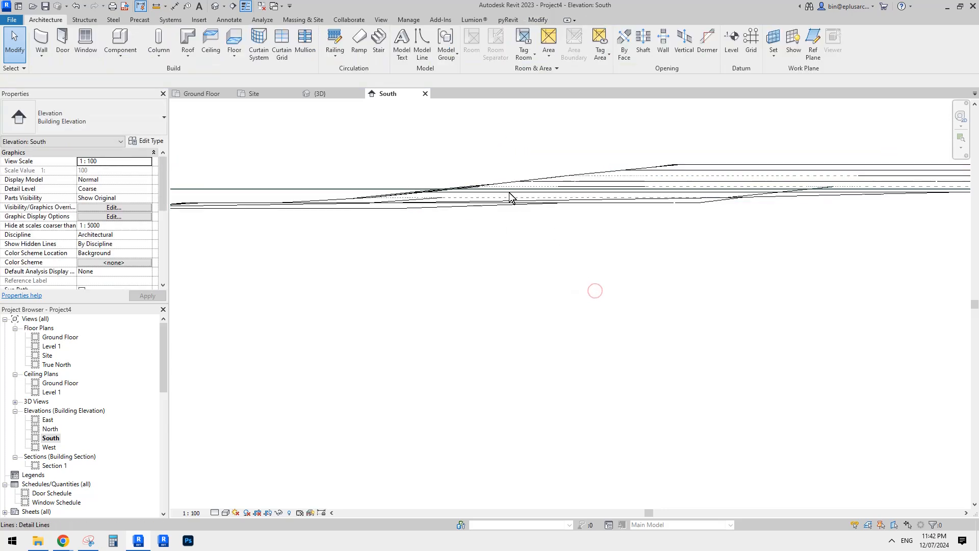
Step: Inspect the detail line's height against the terrain profile and the building far below it
{"action": "left_click", "coordinate": [564, 193]}
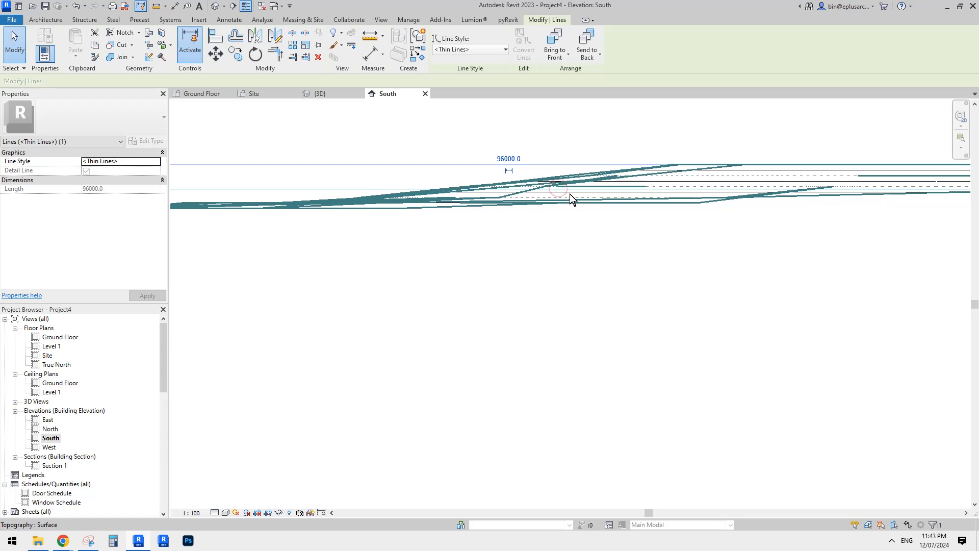
{"action": "scroll", "coordinate": [572, 195], "scroll_direction": "down", "scroll_amount": 2}
{"action": "middle_click_drag", "start_coordinate": [451, 221], "coordinate": [490, 138]}
{"action": "left_click", "coordinate": [523, 217]}
{"action": "left_click", "coordinate": [456, 186]}
{"action": "scroll", "coordinate": [467, 194], "scroll_direction": "down", "scroll_amount": 3}
{"action": "left_click", "coordinate": [488, 149]}
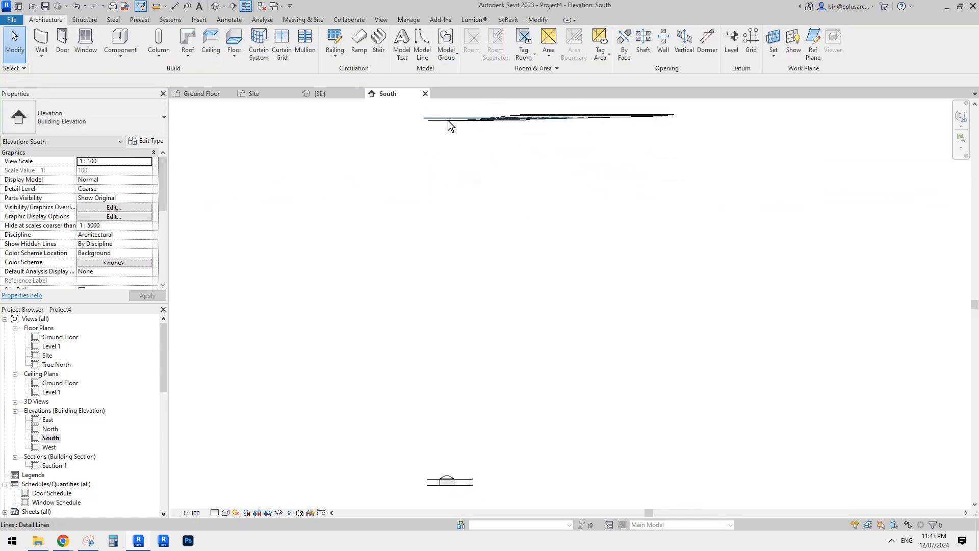
Step: Dimension the vertical distance between the detail line on the terrain and the Ground Floor level
{"action": "key", "text": "d"}
{"action": "key", "text": "i"}
{"action": "left_click", "coordinate": [436, 123]}
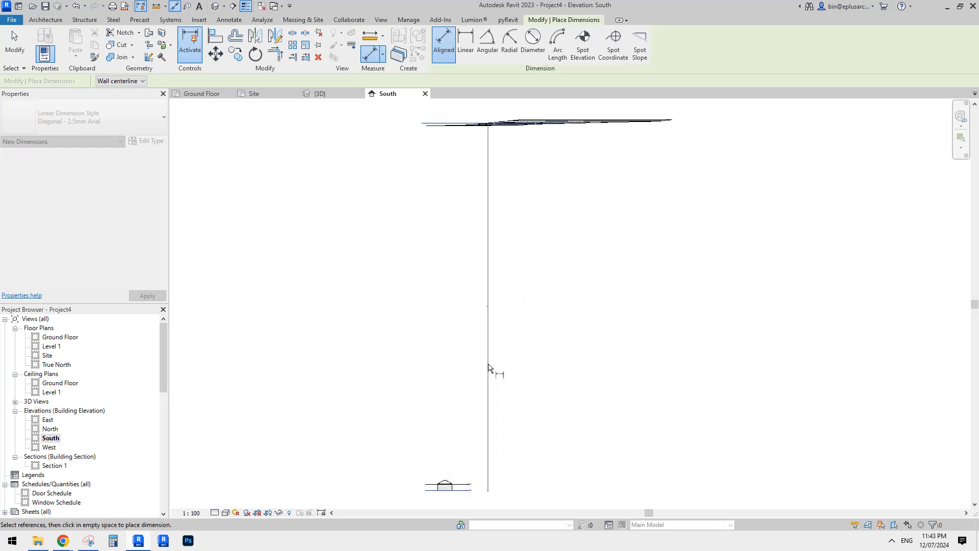
{"action": "key", "text": "Escape"}
{"action": "key", "text": "Escape"}
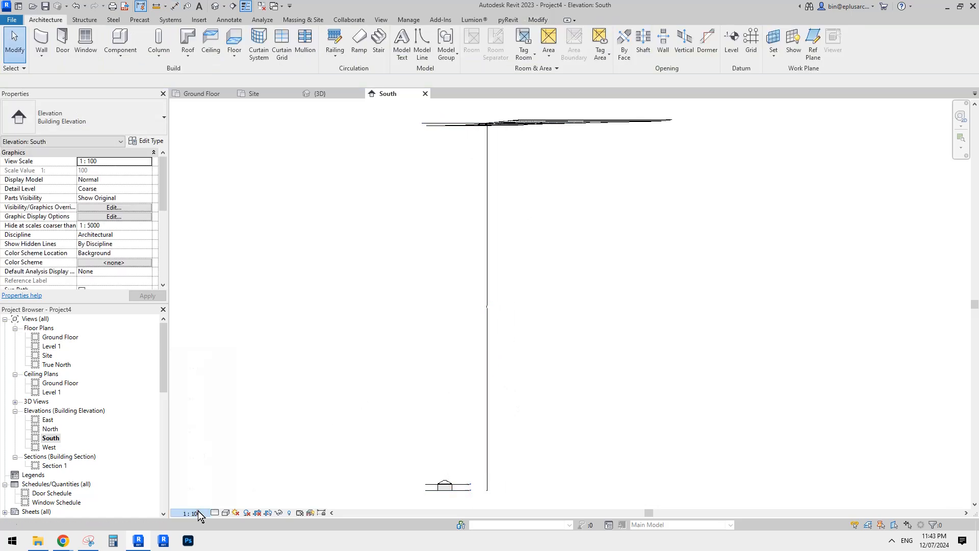
Step: Set the South elevation's scale to 1:1000 and select the vertical dimension to read it
{"action": "left_click", "coordinate": [198, 512]}
{"action": "left_click", "coordinate": [212, 482]}
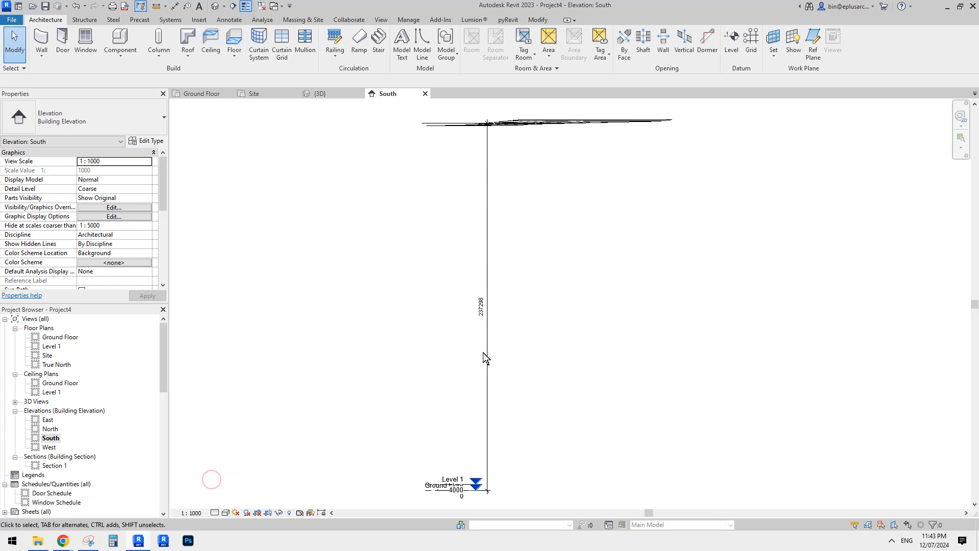
{"action": "scroll", "coordinate": [482, 327], "scroll_direction": "up", "scroll_amount": 2}
{"action": "left_click", "coordinate": [484, 297]}
{"action": "scroll", "coordinate": [481, 319], "scroll_direction": "up", "scroll_amount": 2}
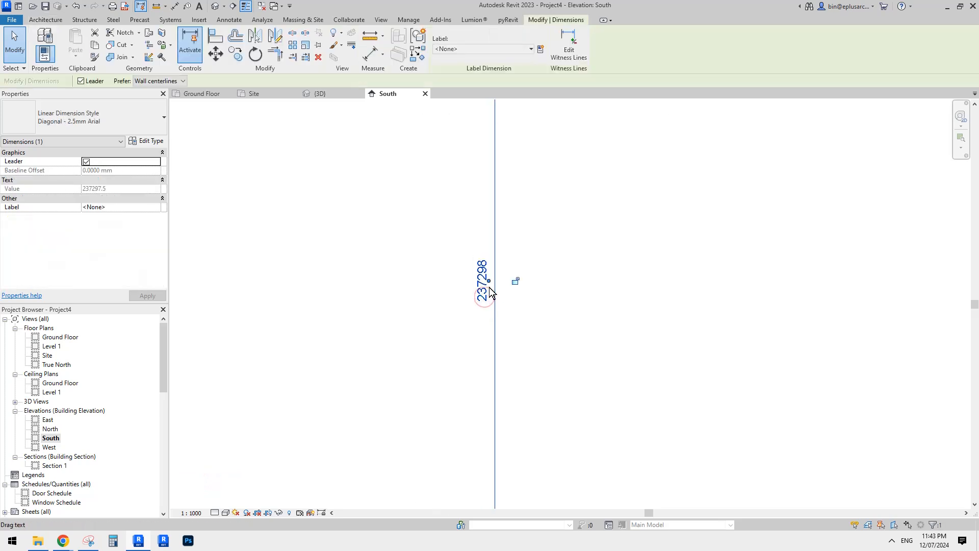
{"action": "scroll", "coordinate": [466, 285], "scroll_direction": "down", "scroll_amount": 2}
Step: Set the detail line's height above the Ground Floor level to 237000 mm through its dimension
{"action": "left_click", "coordinate": [430, 197]}
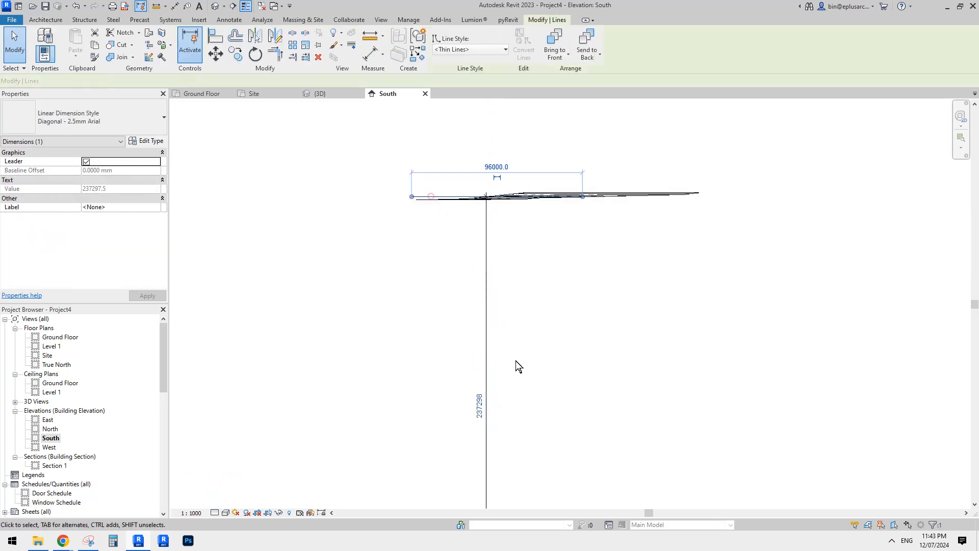
{"action": "scroll", "coordinate": [503, 369], "scroll_direction": "up", "scroll_amount": 1}
{"action": "middle_click_drag", "start_coordinate": [494, 408], "coordinate": [516, 379]}
{"action": "left_click", "coordinate": [493, 379]}
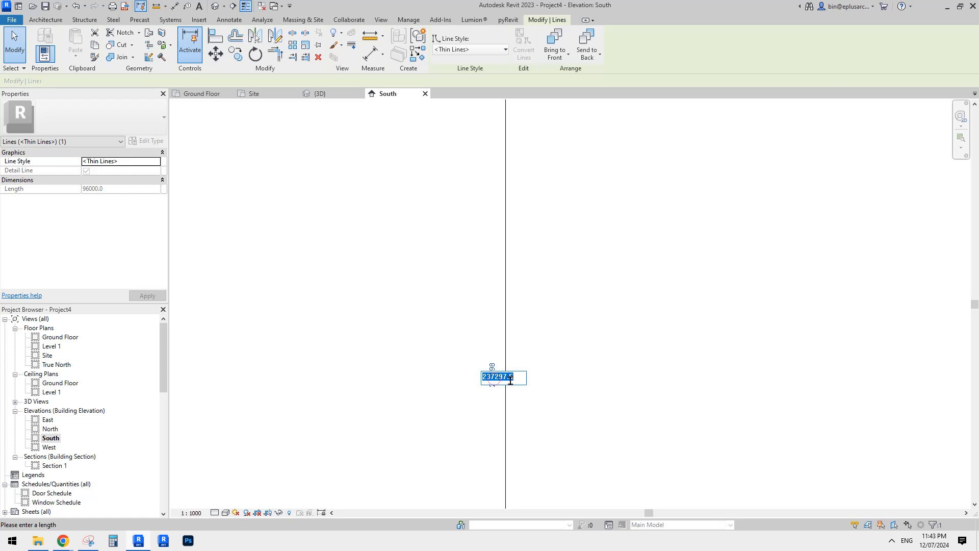
{"action": "left_click", "coordinate": [511, 378]}
{"action": "left_click_drag", "start_coordinate": [495, 377], "coordinate": [531, 370]}
{"action": "type", "text": "000"}
{"action": "key", "text": "Return"}
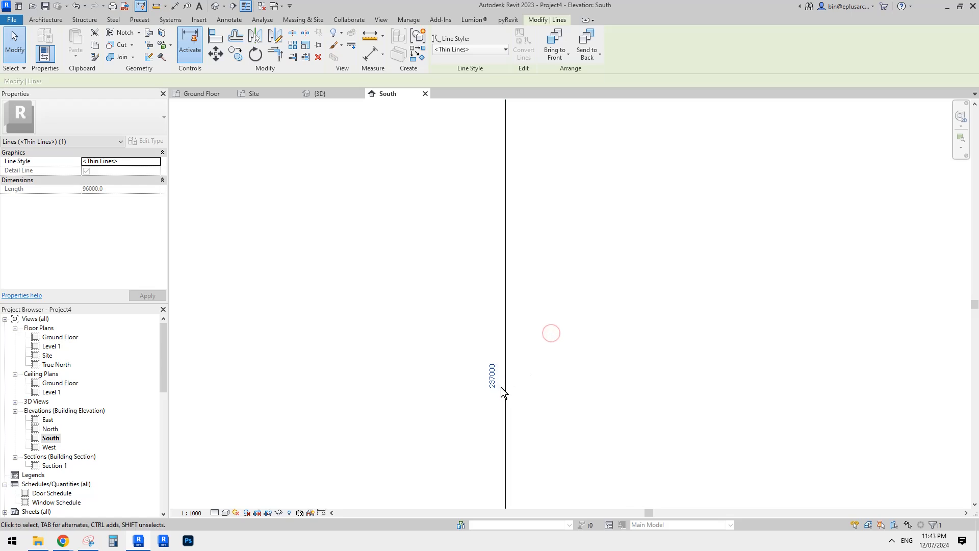
{"action": "key", "text": "Escape"}
Step: Examine the dimensioned gap from the detail line on the terrain down to the building levels
{"action": "scroll", "coordinate": [524, 356], "scroll_direction": "down", "scroll_amount": 2}
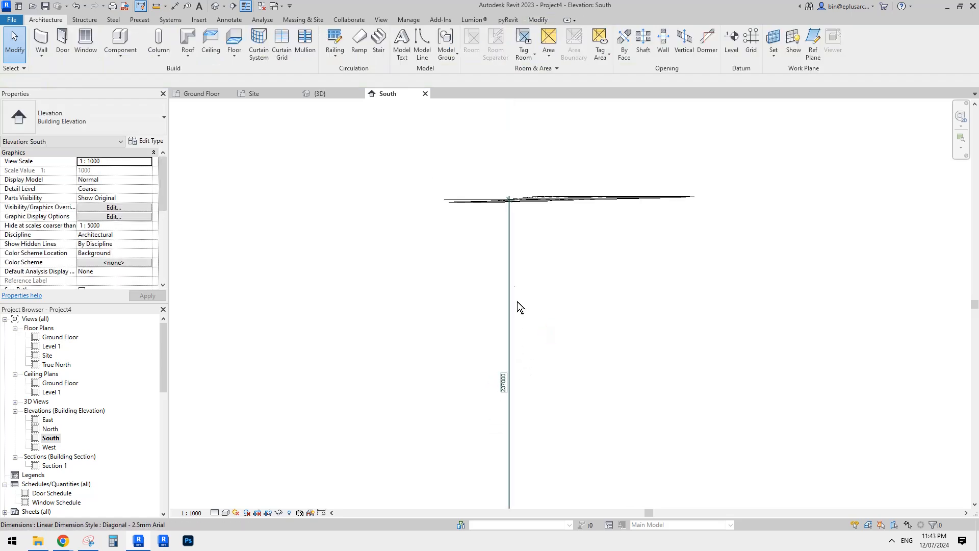
{"action": "left_click", "coordinate": [508, 224]}
{"action": "scroll", "coordinate": [479, 202], "scroll_direction": "up", "scroll_amount": 2}
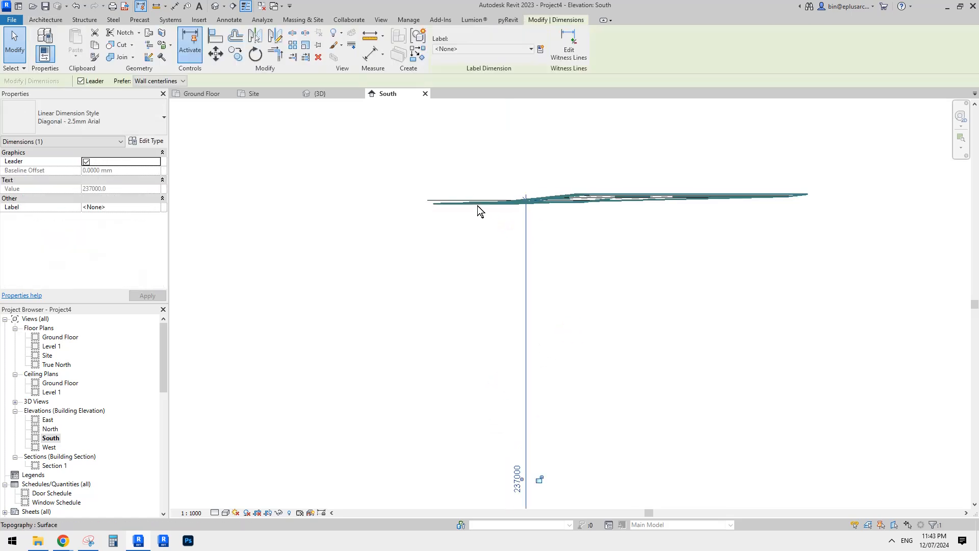
{"action": "left_click", "coordinate": [442, 201]}
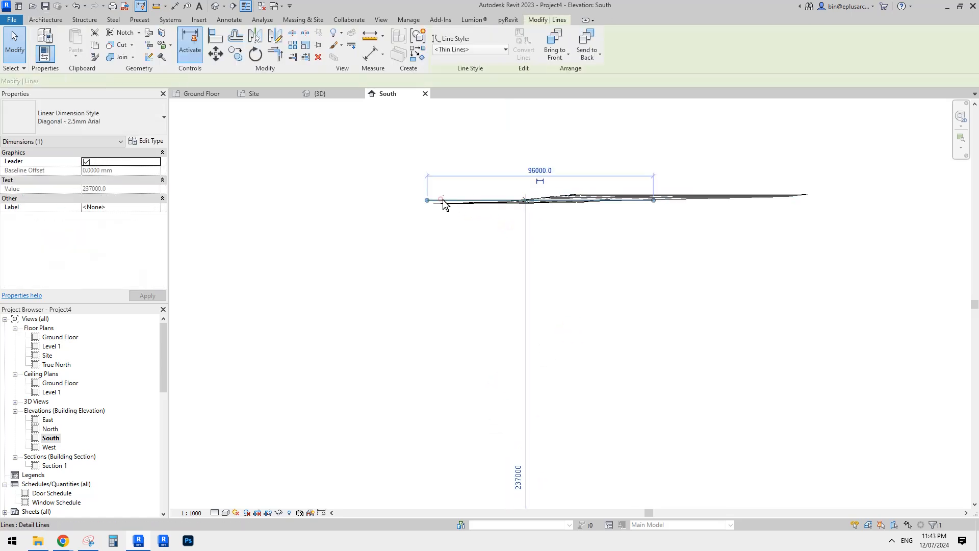
{"action": "left_click", "coordinate": [455, 222]}
{"action": "scroll", "coordinate": [537, 283], "scroll_direction": "down", "scroll_amount": 2}
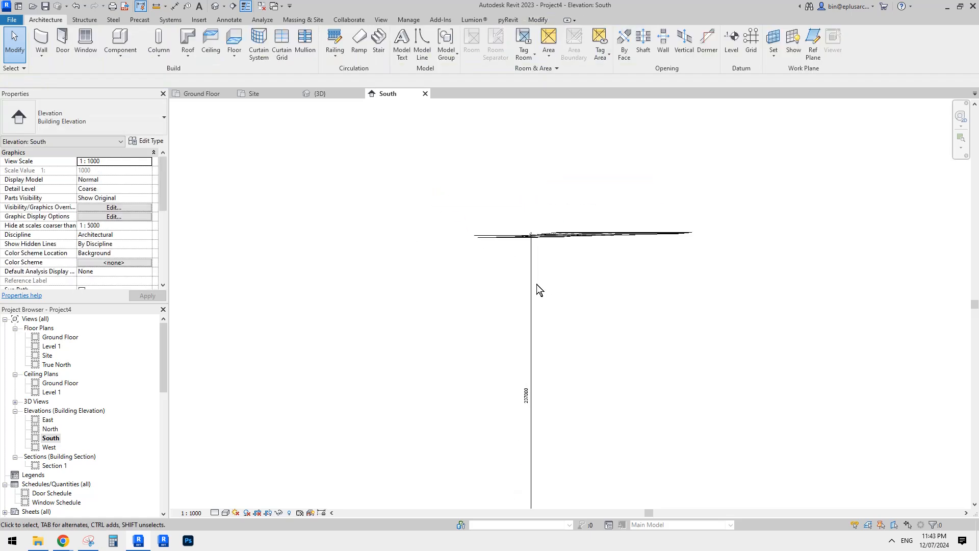
{"action": "middle_click_drag", "start_coordinate": [552, 344], "coordinate": [545, 239]}
{"action": "scroll", "coordinate": [544, 263], "scroll_direction": "down", "scroll_amount": 1}
{"action": "middle_click_drag", "start_coordinate": [542, 298], "coordinate": [546, 301]}
{"action": "scroll", "coordinate": [525, 391], "scroll_direction": "up", "scroll_amount": 1}
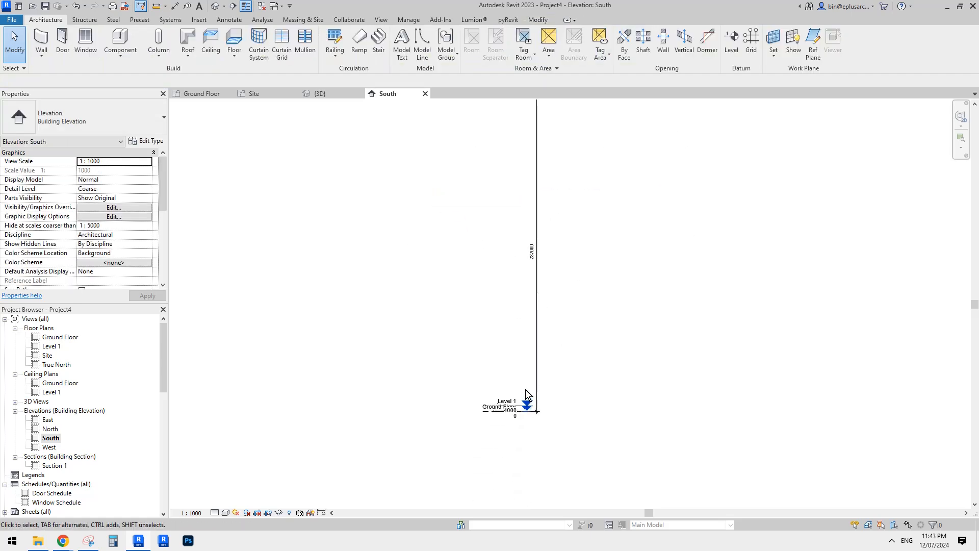
{"action": "scroll", "coordinate": [532, 259], "scroll_direction": "up", "scroll_amount": 4}
{"action": "left_click", "coordinate": [539, 271]}
{"action": "left_click", "coordinate": [526, 246]}
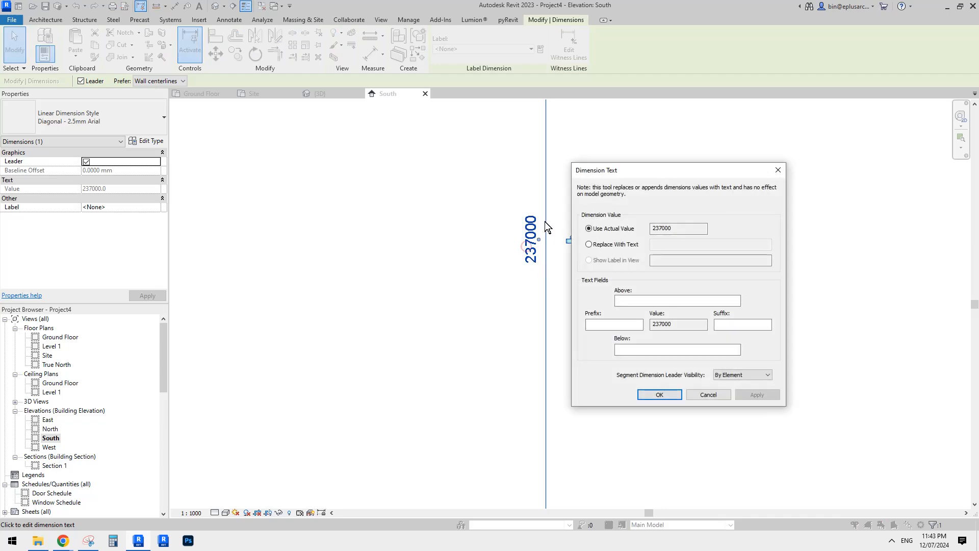
{"action": "key", "text": "Escape"}
{"action": "key", "text": "Escape"}
Step: Select the detail line again and open the value of its vertical dimension
{"action": "scroll", "coordinate": [552, 247], "scroll_direction": "down", "scroll_amount": 2}
{"action": "middle_click_drag", "start_coordinate": [551, 247], "coordinate": [519, 424]}
{"action": "left_click", "coordinate": [457, 240]}
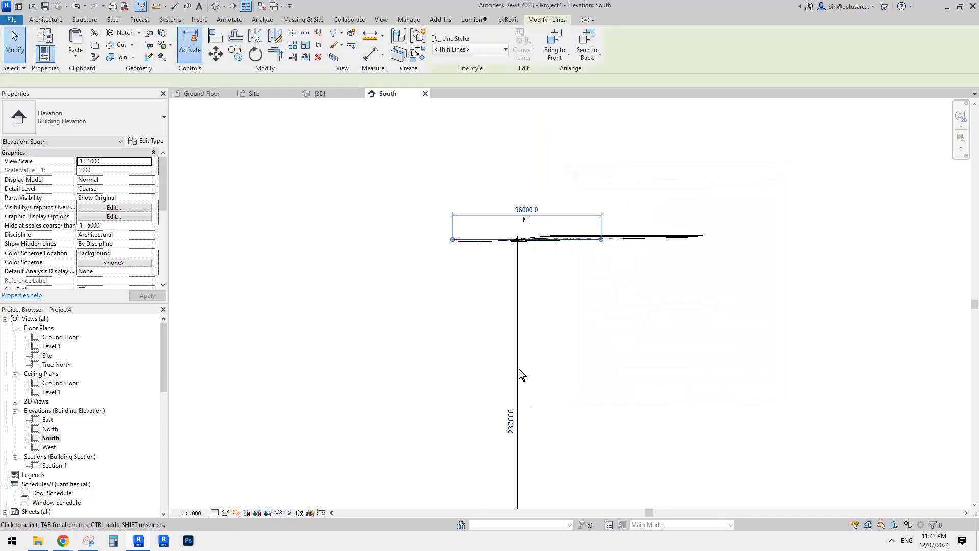
{"action": "left_click", "coordinate": [506, 417]}
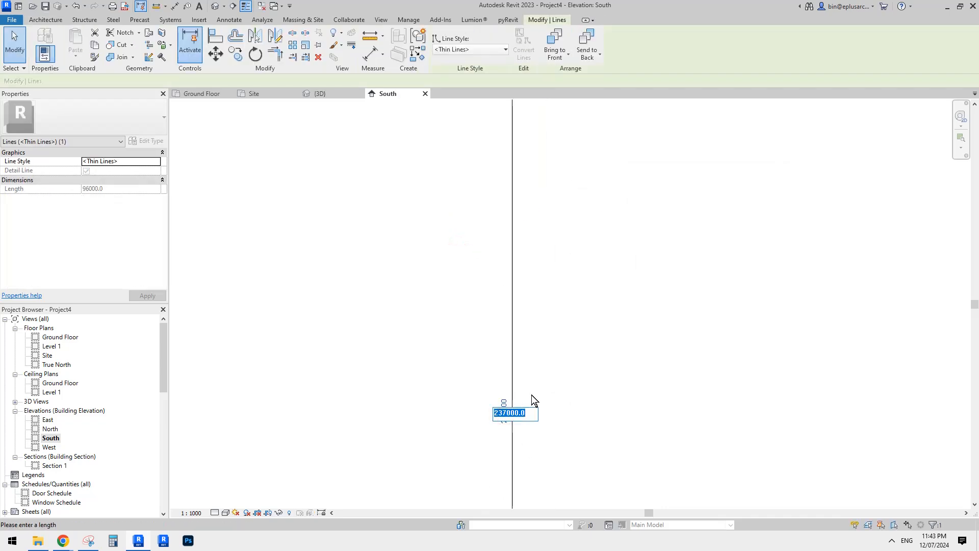
{"action": "left_click", "coordinate": [555, 377]}
{"action": "scroll", "coordinate": [537, 381], "scroll_direction": "down", "scroll_amount": 3}
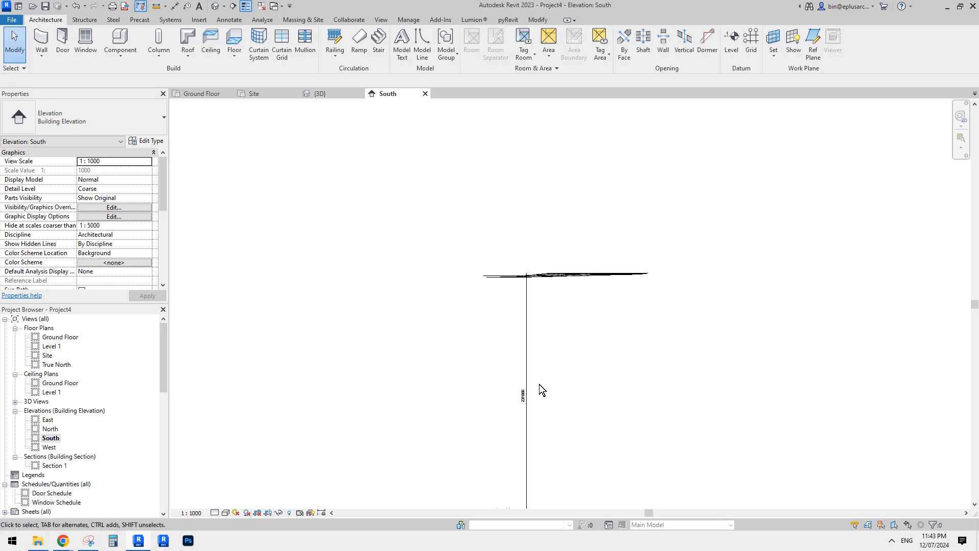
Step: Delete the vertical dimension and the detail line from the South elevation
{"action": "left_click", "coordinate": [528, 349]}
{"action": "key", "text": "Delete"}
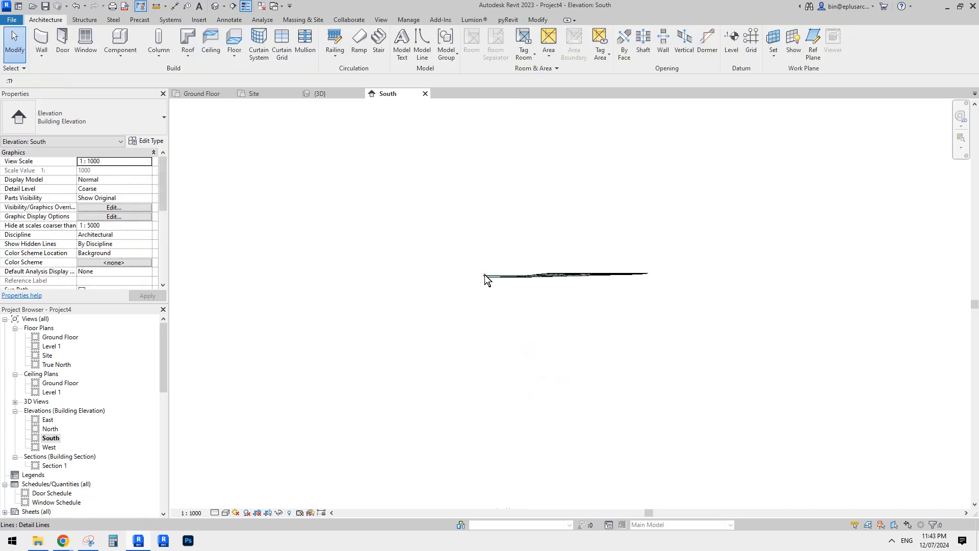
{"action": "left_click", "coordinate": [485, 274]}
{"action": "scroll", "coordinate": [484, 274], "scroll_direction": "up", "scroll_amount": 2}
{"action": "key", "text": "Delete"}
Step: Move the Ground Floor and Level 1 levels together vertically upward by 237000 mm
{"action": "scroll", "coordinate": [541, 311], "scroll_direction": "down", "scroll_amount": 3}
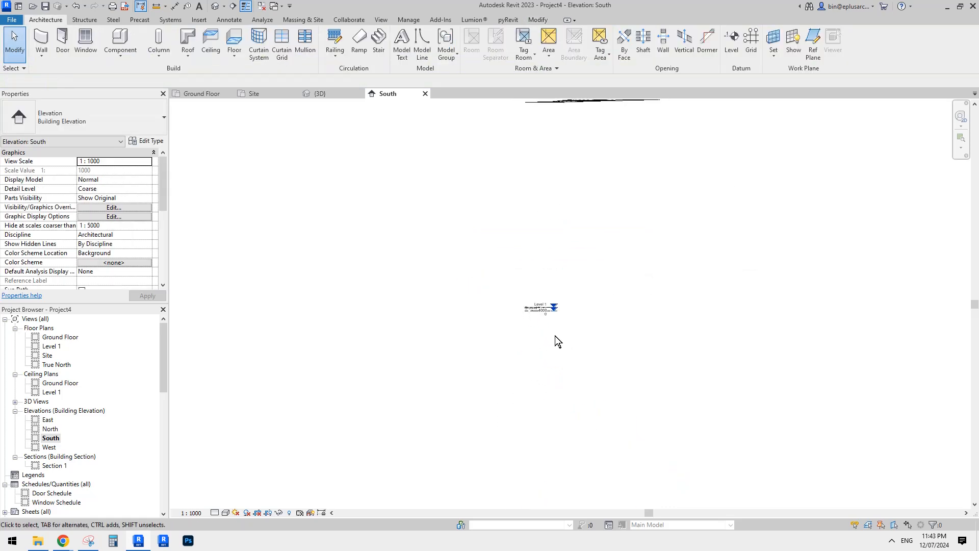
{"action": "scroll", "coordinate": [555, 305], "scroll_direction": "up", "scroll_amount": 5}
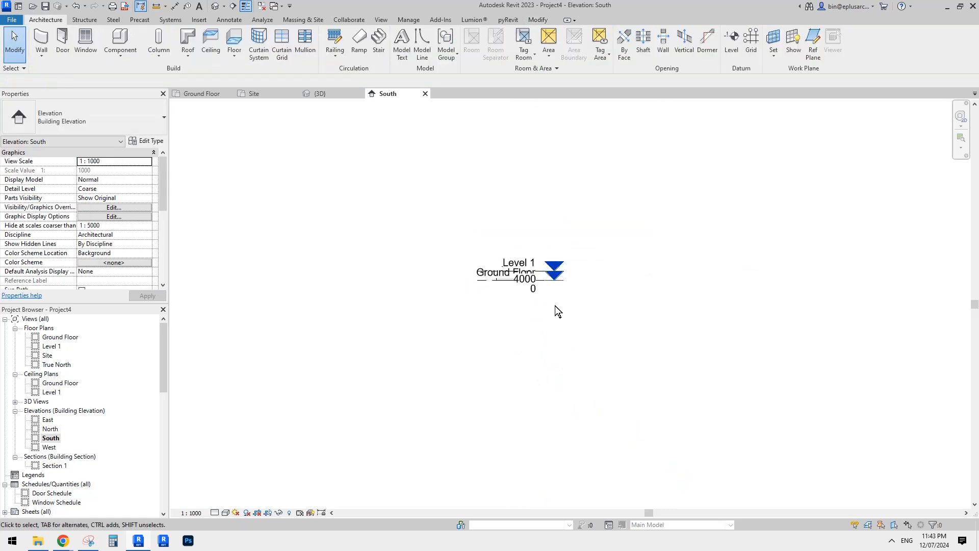
{"action": "left_click", "coordinate": [529, 279]}
{"action": "scroll", "coordinate": [527, 282], "scroll_direction": "up", "scroll_amount": 3}
{"action": "key", "text": "Escape"}
{"action": "left_click", "coordinate": [529, 232]}
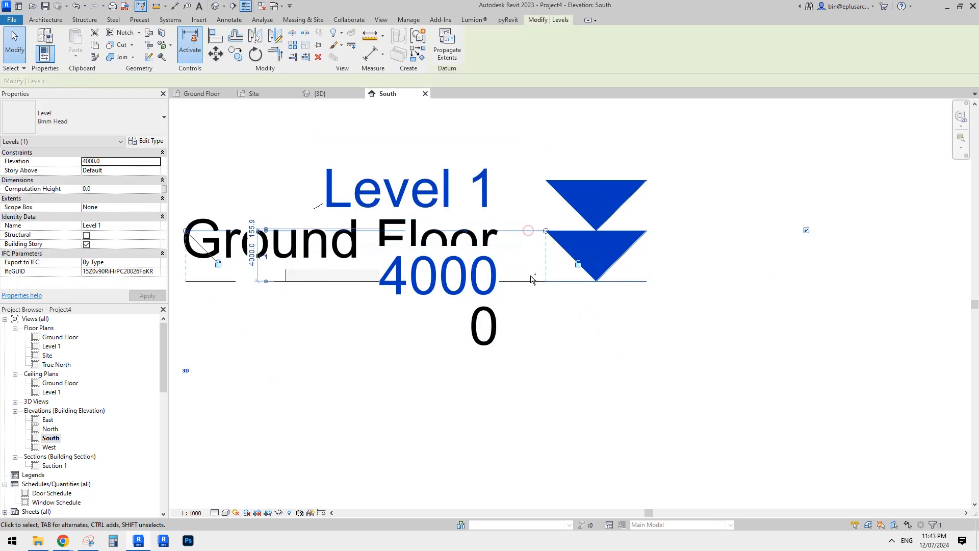
{"action": "left_click", "coordinate": [525, 282], "text": "ctrl"}
{"action": "scroll", "coordinate": [550, 301], "scroll_direction": "down", "scroll_amount": 2}
{"action": "key", "text": "m"}
{"action": "key", "text": "v"}
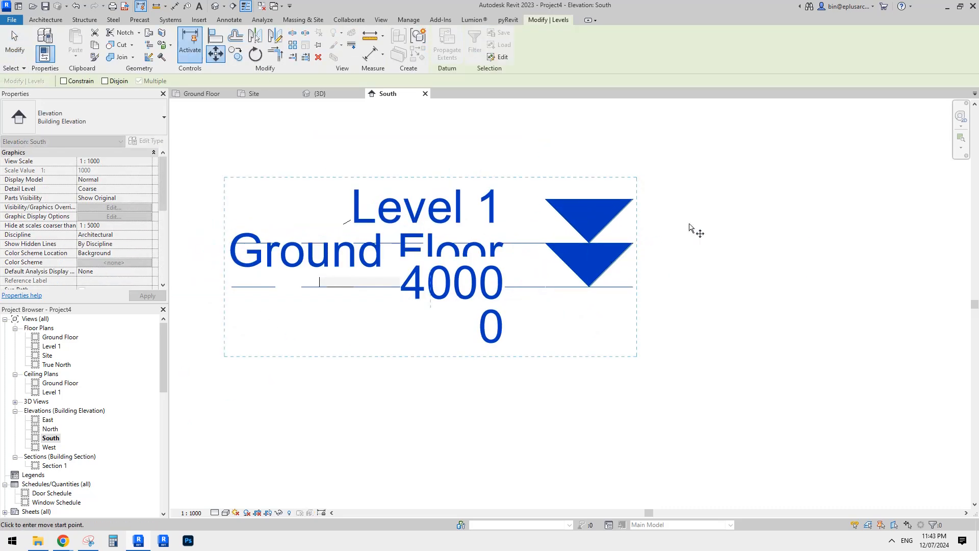
{"action": "left_click", "coordinate": [710, 219]}
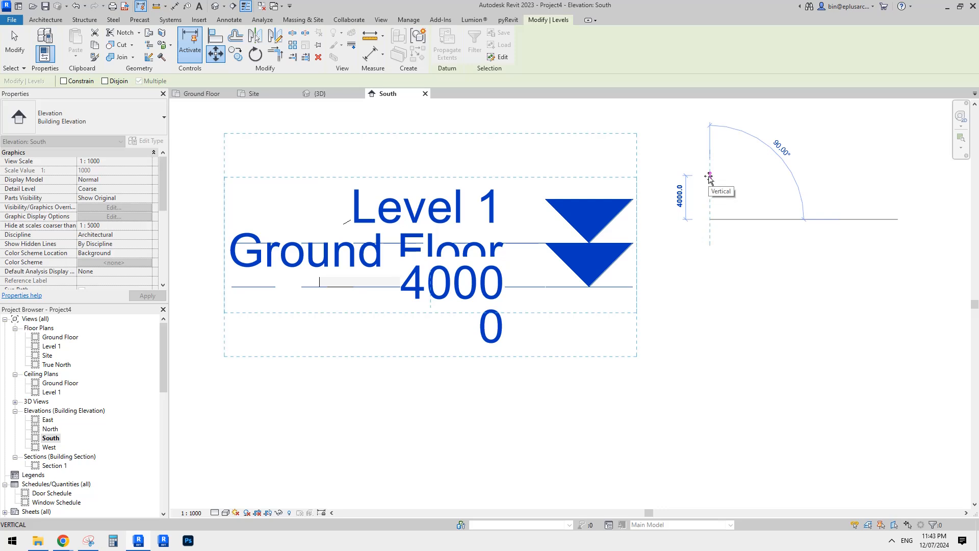
{"action": "type", "text": "1"}
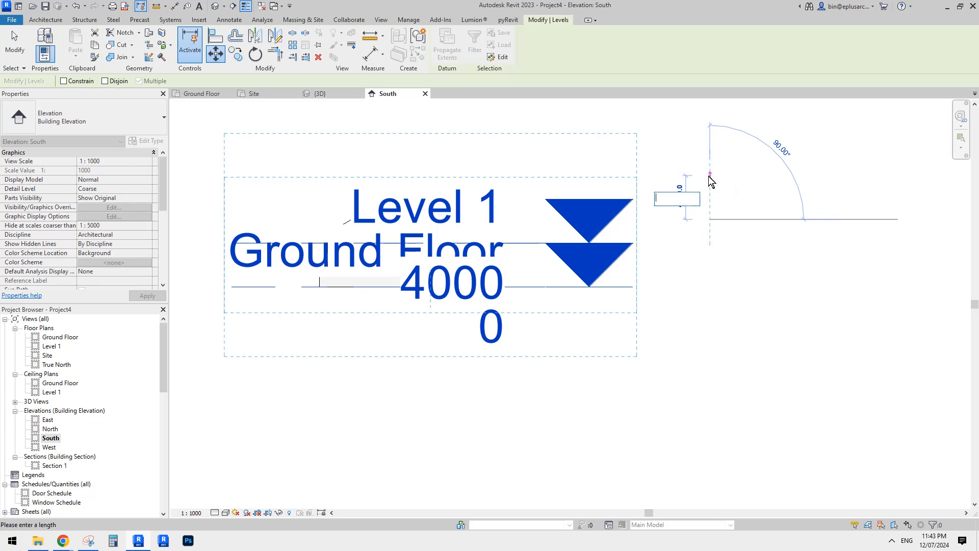
{"action": "key", "text": "Return"}
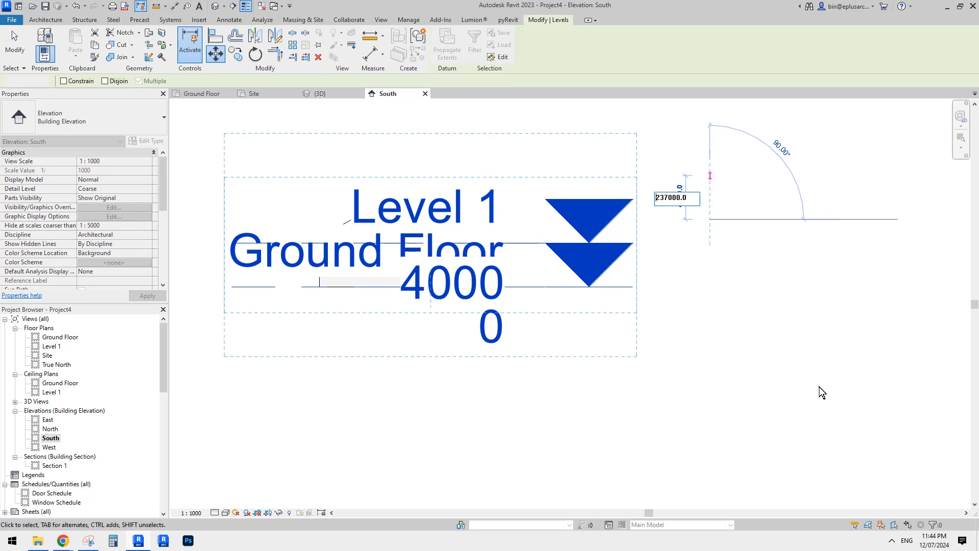
{"action": "key", "text": "Escape"}
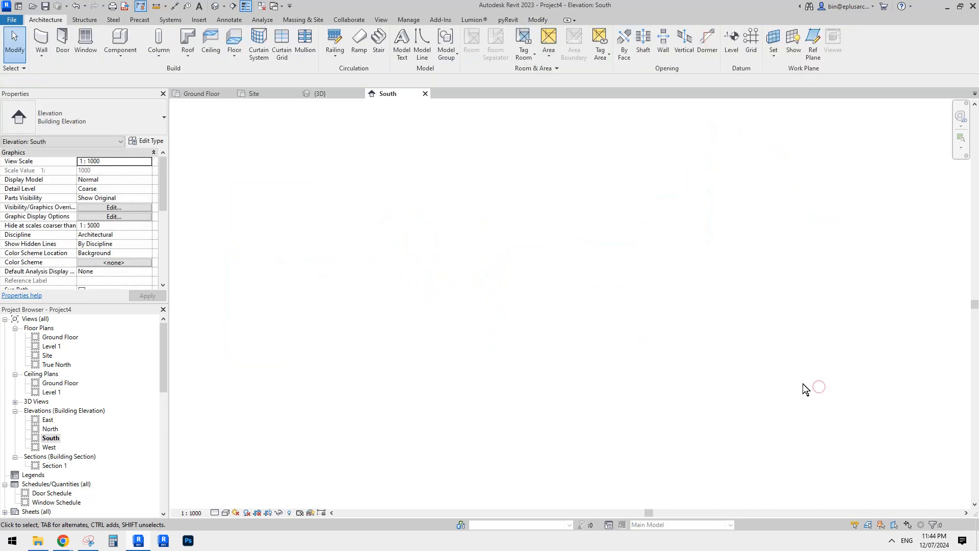
Step: Examine the raised building and its levels against the toposurface from several angles in the 3D view
{"action": "left_click", "coordinate": [216, 7]}
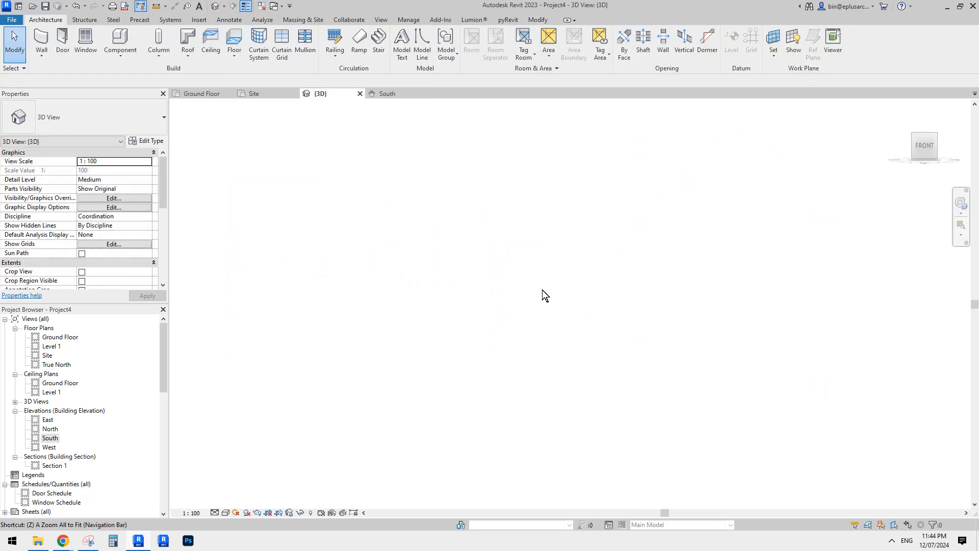
{"action": "middle_click_drag", "start_coordinate": [433, 297], "coordinate": [570, 295], "text": "shift"}
{"action": "scroll", "coordinate": [545, 311], "scroll_direction": "up", "scroll_amount": 2}
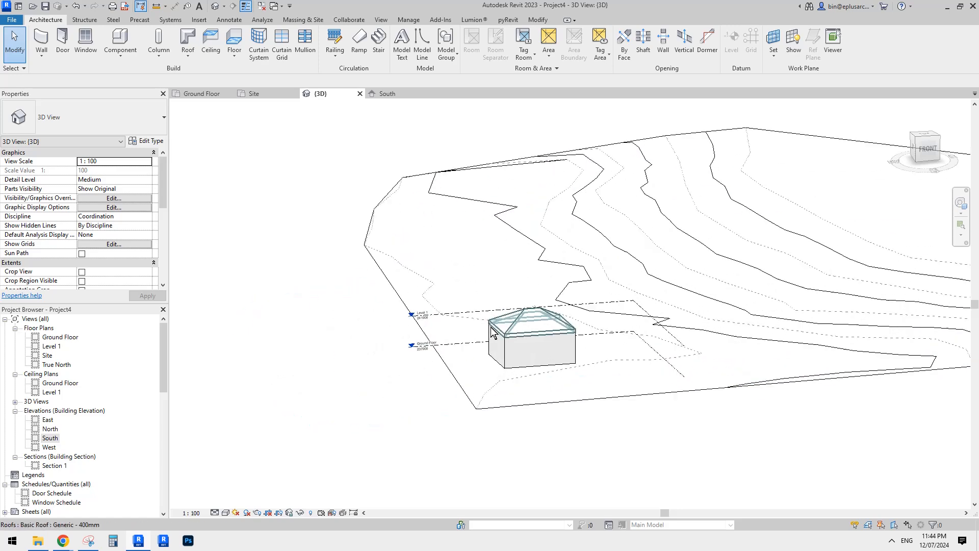
{"action": "left_click", "coordinate": [471, 340]}
{"action": "middle_click_drag", "start_coordinate": [404, 334], "coordinate": [592, 255], "text": "shift"}
{"action": "scroll", "coordinate": [364, 257], "scroll_direction": "up", "scroll_amount": 2}
{"action": "middle_click_drag", "start_coordinate": [364, 257], "coordinate": [357, 261], "text": "shift"}
{"action": "middle_click_drag", "start_coordinate": [429, 260], "coordinate": [586, 350], "text": "shift"}
{"action": "key", "text": "Escape"}
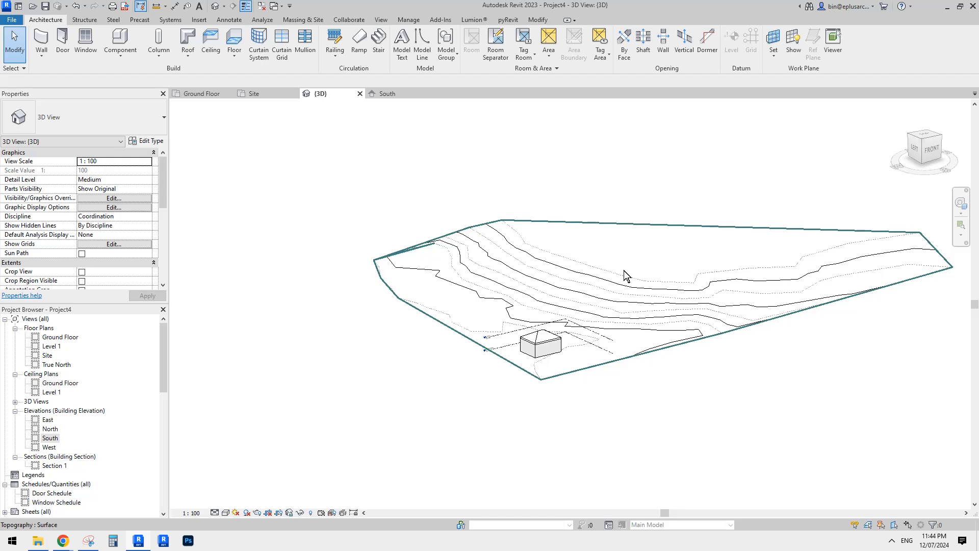
Step: Undo the vertical move of the building levels and set the 3D view to look from the top
{"action": "middle_click_drag", "start_coordinate": [666, 279], "coordinate": [655, 267]}
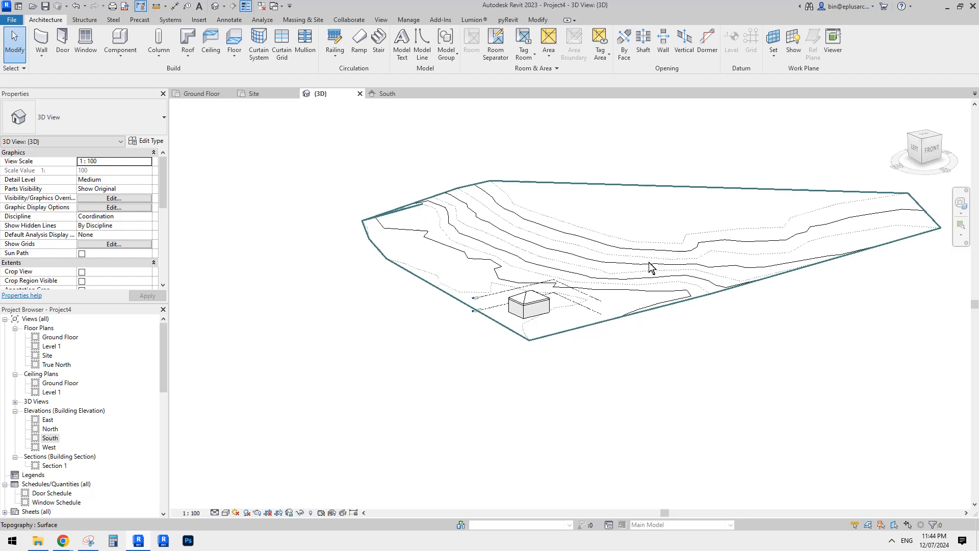
{"action": "key", "text": "ctrl+z"}
{"action": "scroll", "coordinate": [626, 269], "scroll_direction": "down", "scroll_amount": 5}
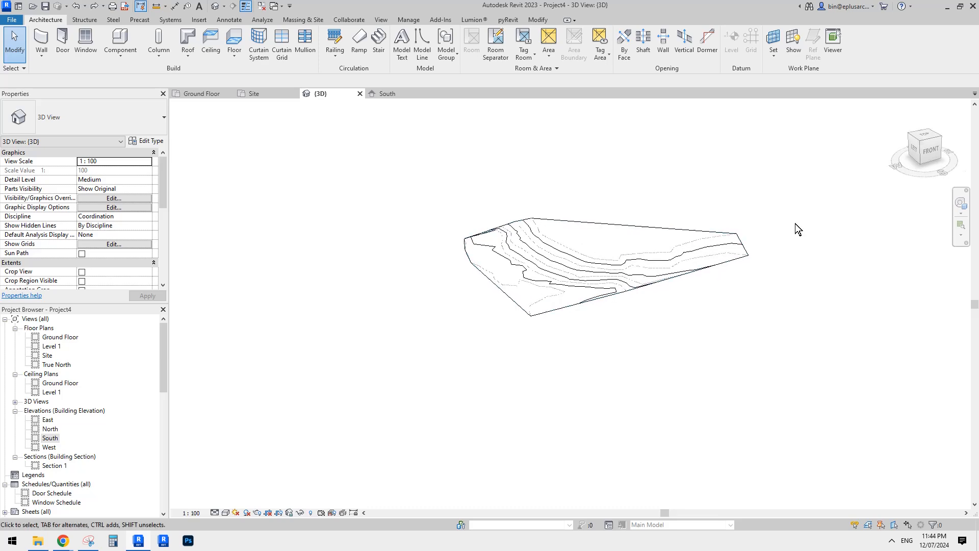
{"action": "left_click", "coordinate": [923, 134]}
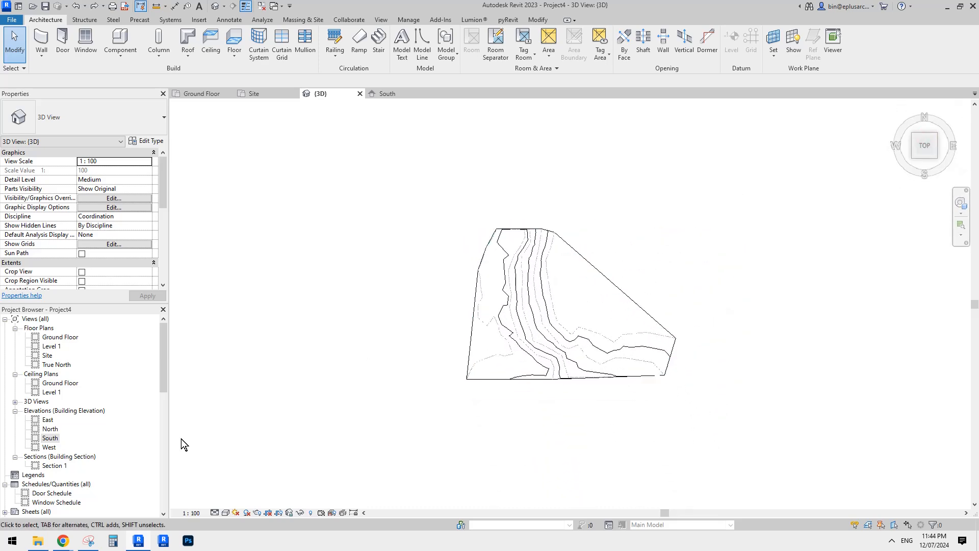
Step: In the South elevation, move the toposurface vertically downward by 237000 mm
{"action": "double_click", "coordinate": [51, 438]}
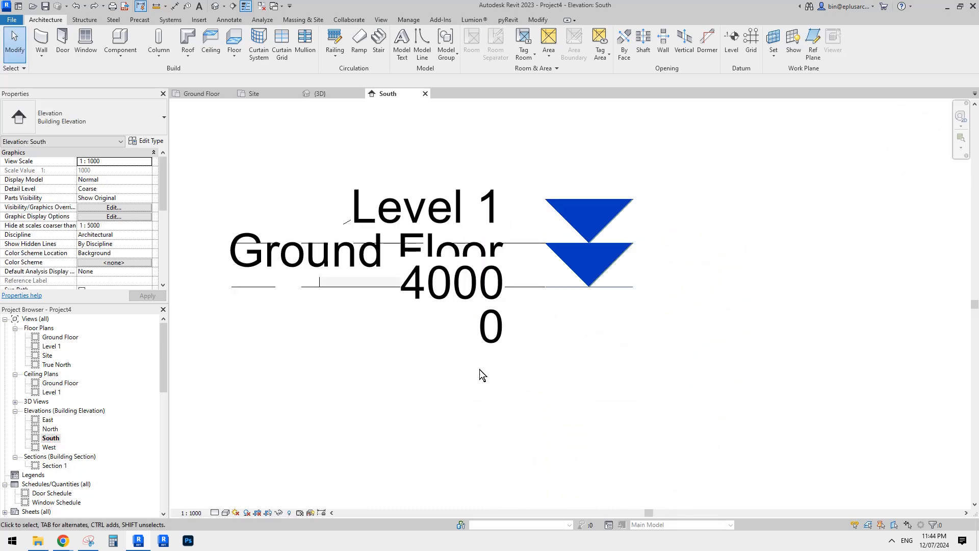
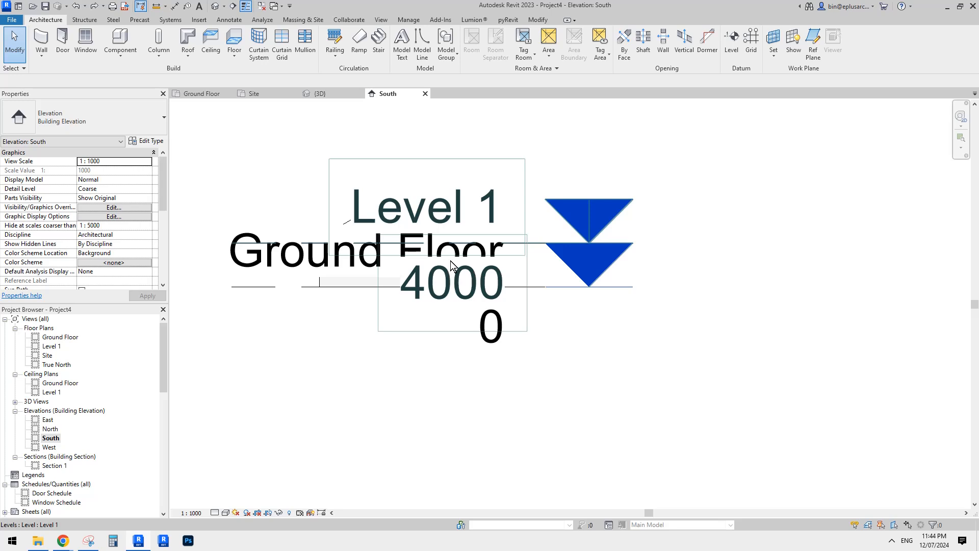
{"action": "middle_click_drag", "start_coordinate": [461, 276], "coordinate": [498, 274]}
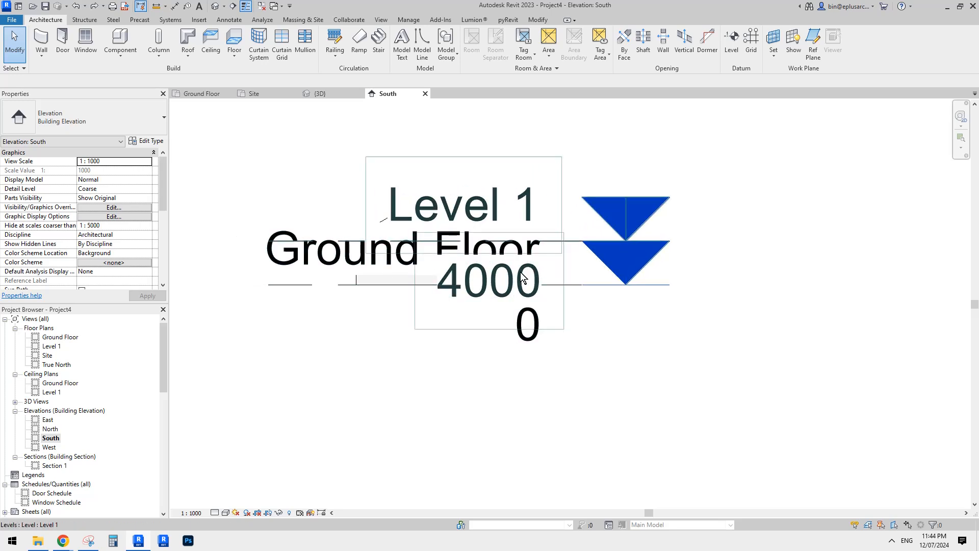
{"action": "scroll", "coordinate": [546, 297], "scroll_direction": "down", "scroll_amount": 2}
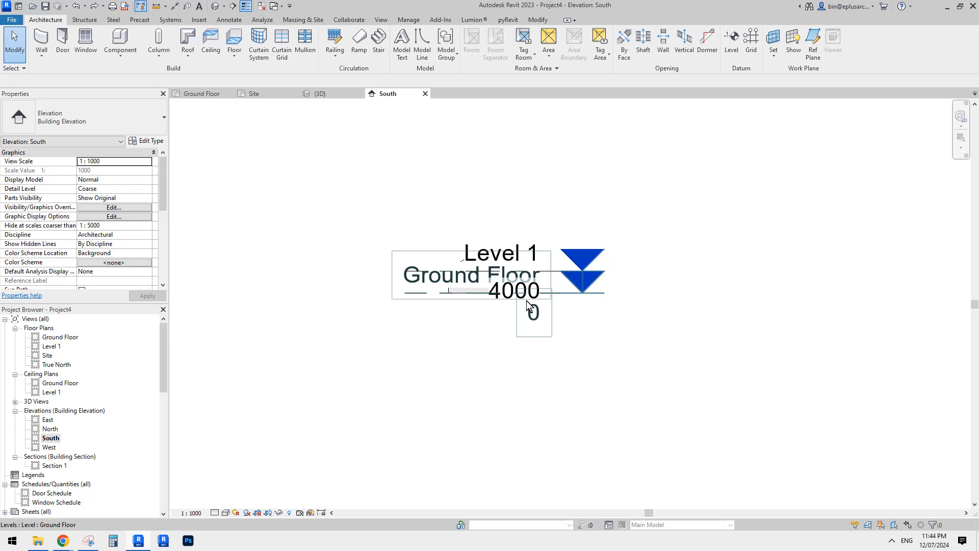
{"action": "scroll", "coordinate": [525, 295], "scroll_direction": "down", "scroll_amount": 5}
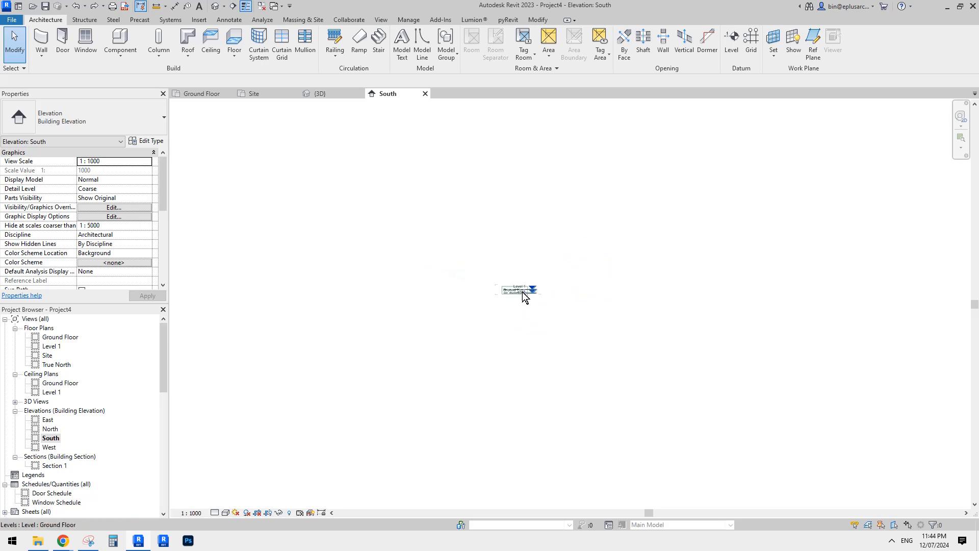
{"action": "scroll", "coordinate": [522, 292], "scroll_direction": "down", "scroll_amount": 2}
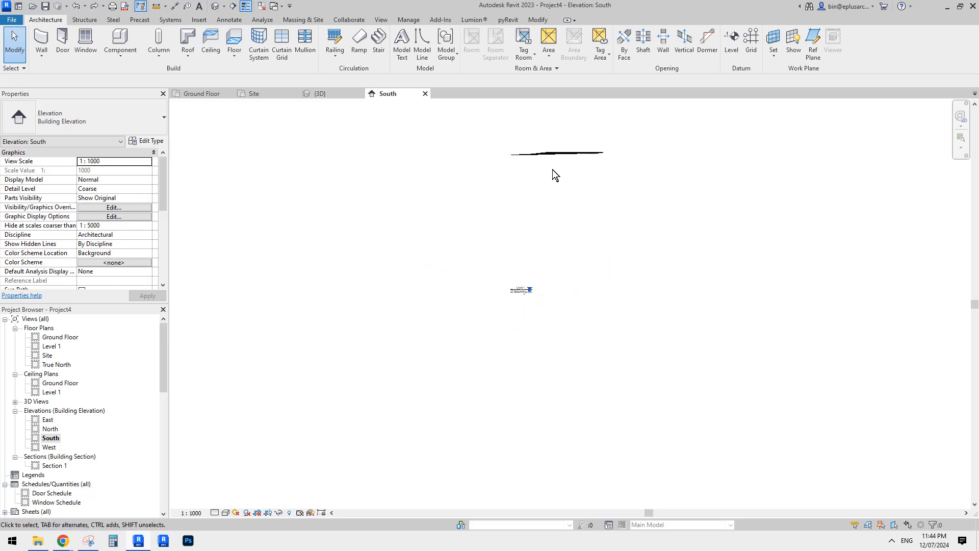
{"action": "scroll", "coordinate": [551, 173], "scroll_direction": "up", "scroll_amount": 1}
{"action": "left_click", "coordinate": [599, 157]}
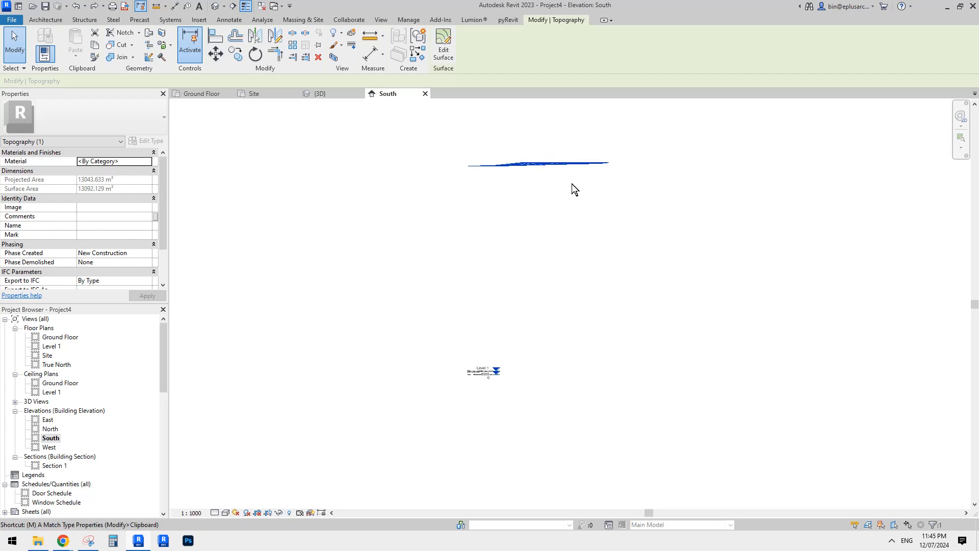
{"action": "key", "text": "m"}
{"action": "key", "text": "v"}
{"action": "left_click", "coordinate": [615, 194]}
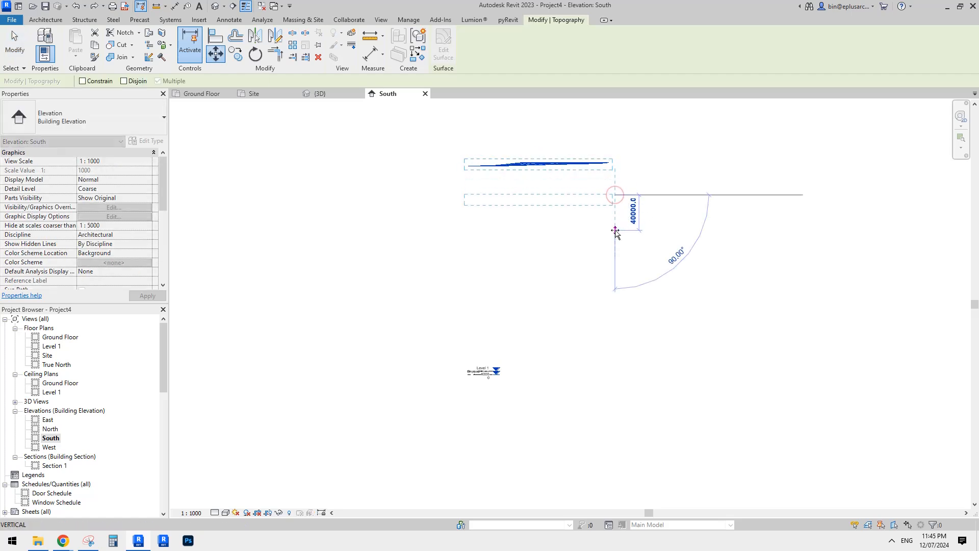
{"action": "type", "text": "1"}
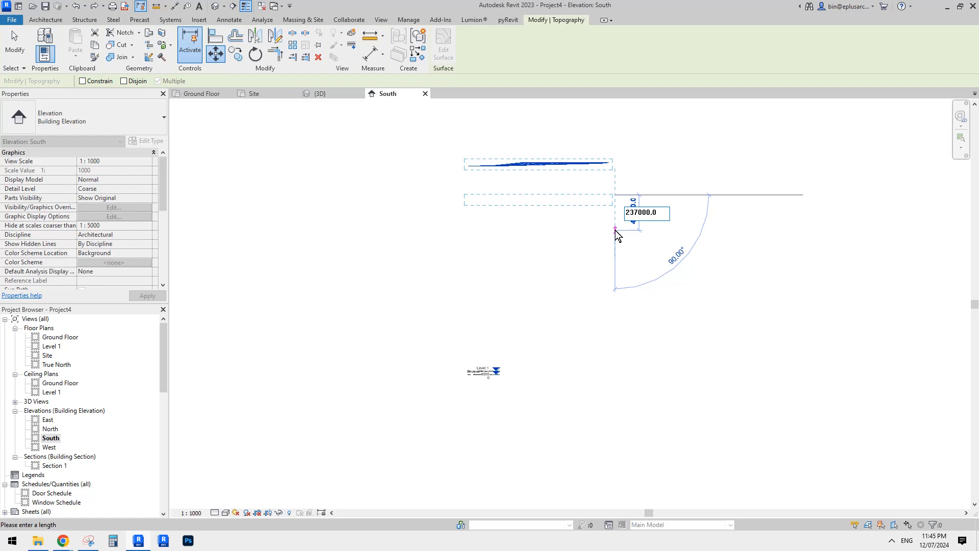
{"action": "key", "text": "Return"}
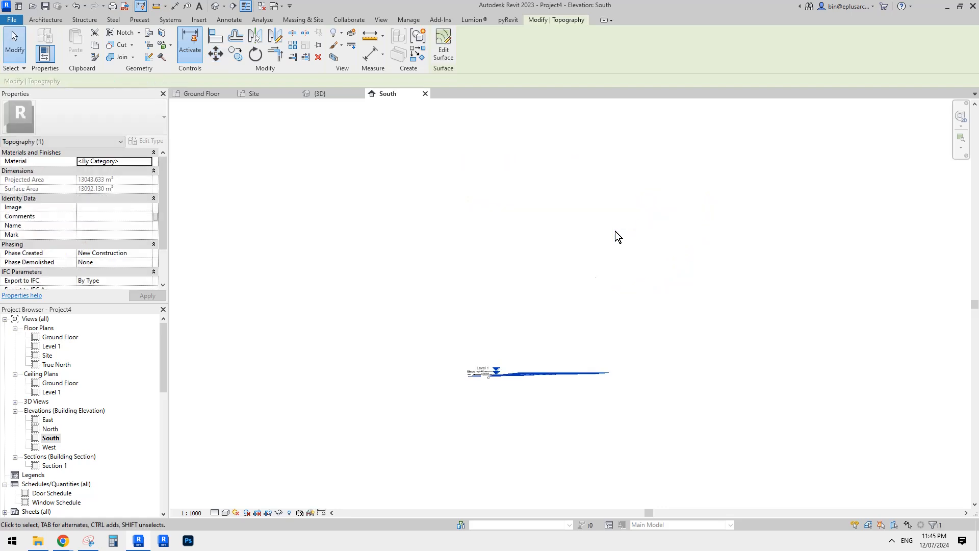
{"action": "scroll", "coordinate": [513, 408], "scroll_direction": "up", "scroll_amount": 5}
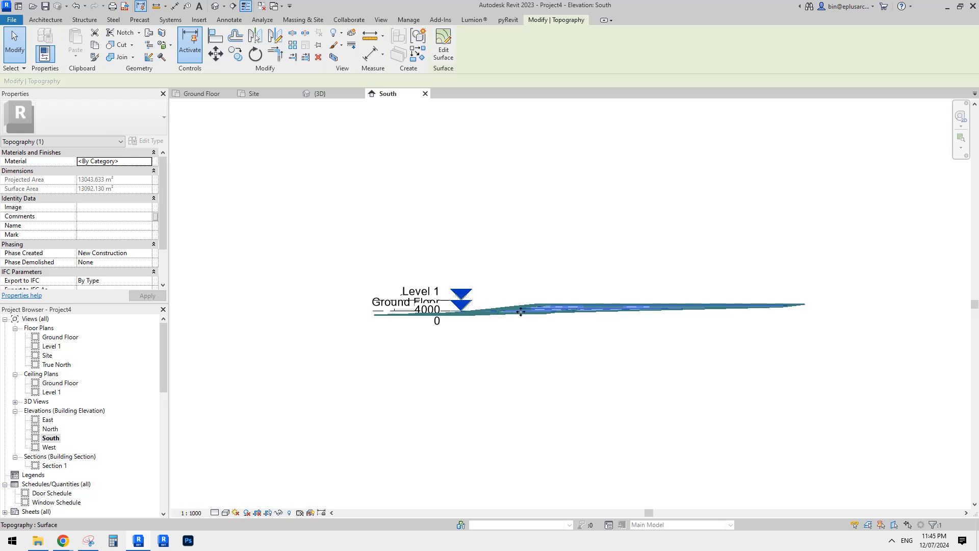
{"action": "left_click", "coordinate": [495, 358]}
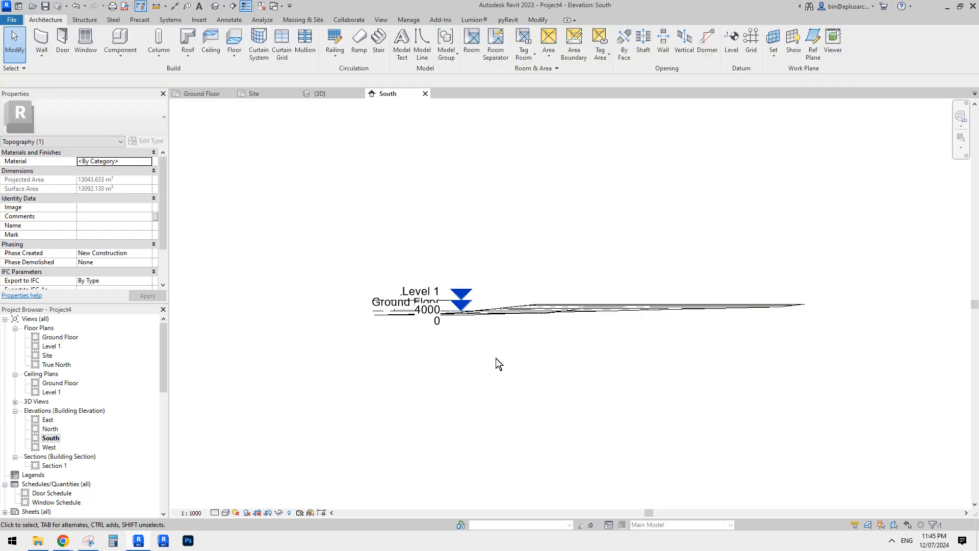
Step: Turn on the Topography category in the Ground Floor plan's visibility and graphics overrides
{"action": "double_click", "coordinate": [56, 338]}
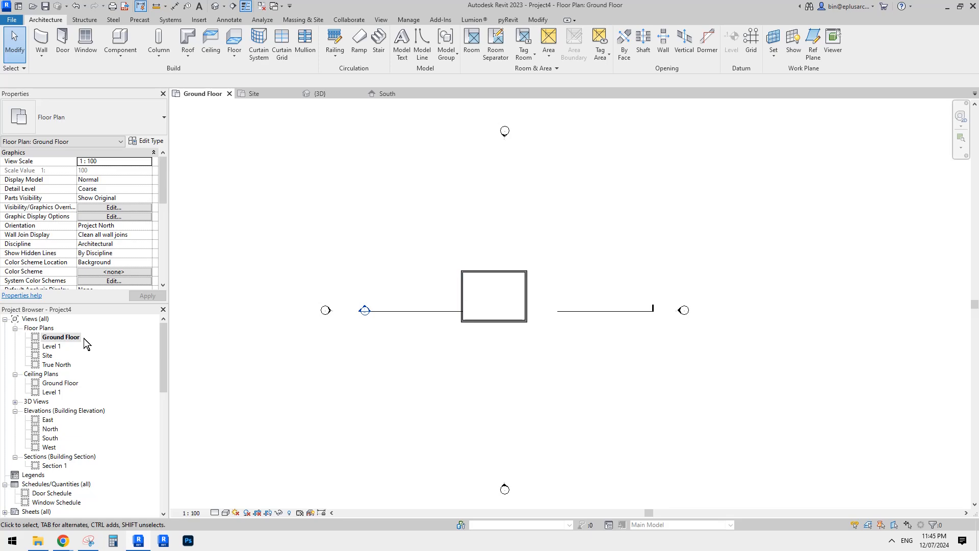
{"action": "left_click", "coordinate": [47, 356]}
{"action": "double_click", "coordinate": [47, 356]}
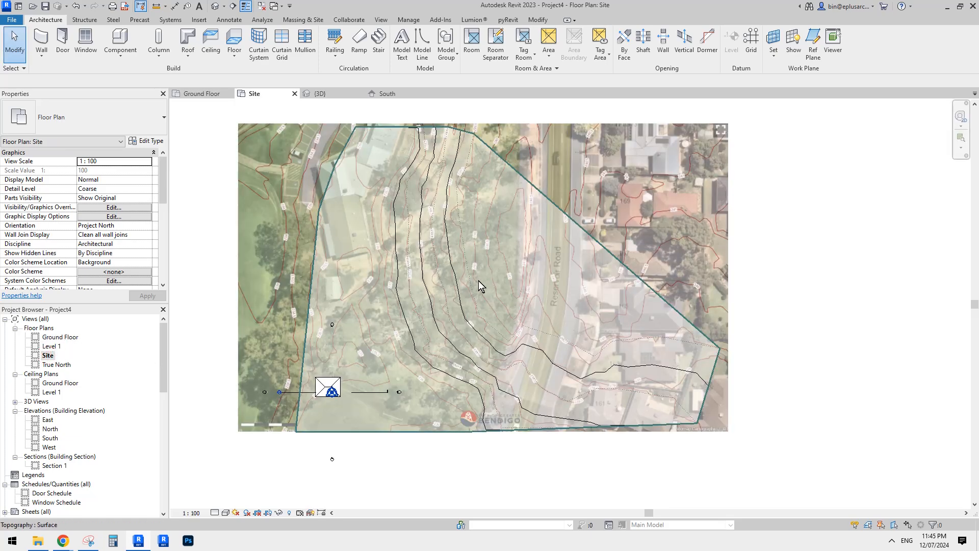
{"action": "double_click", "coordinate": [61, 337]}
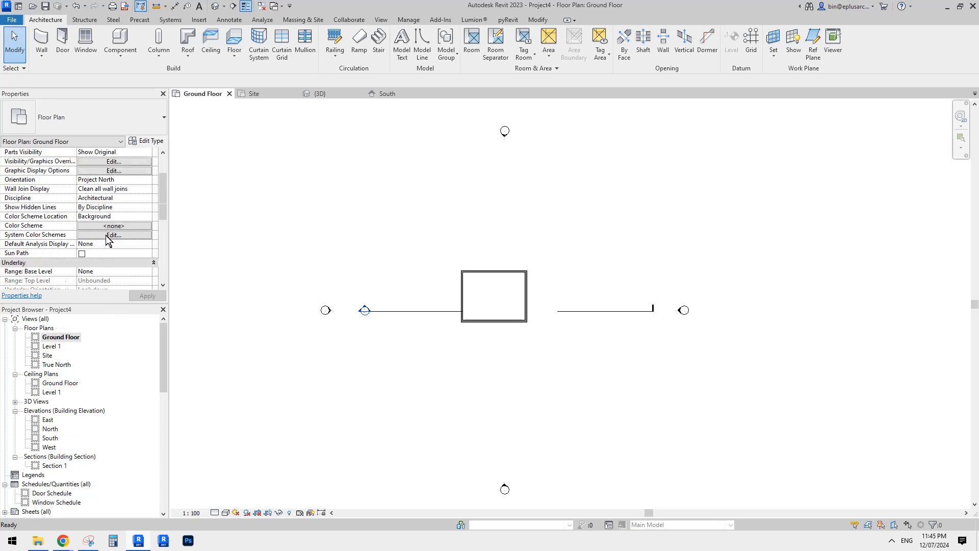
{"action": "scroll", "coordinate": [106, 235], "scroll_direction": "down", "scroll_amount": 1}
{"action": "key", "text": "v"}
{"action": "key", "text": "v"}
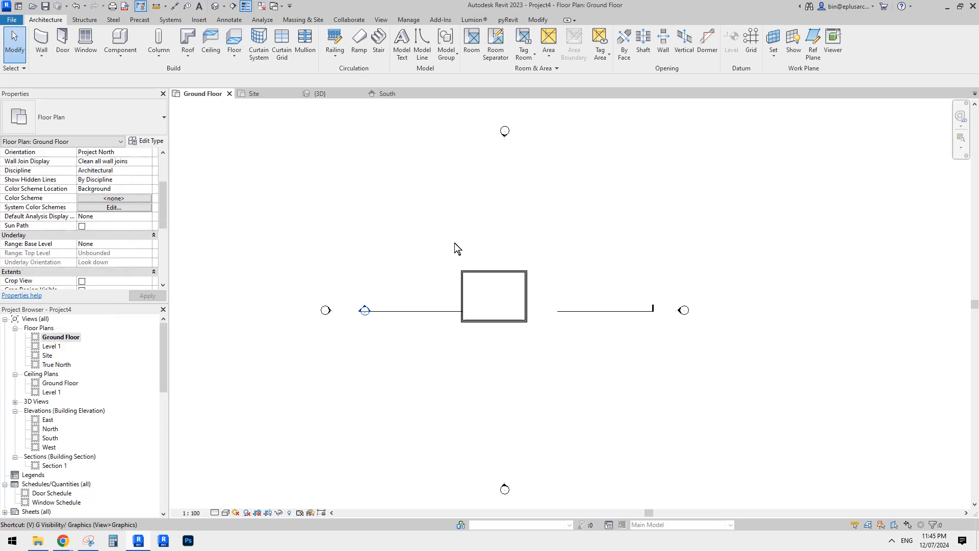
{"action": "scroll", "coordinate": [474, 322], "scroll_direction": "up", "scroll_amount": 4}
{"action": "scroll", "coordinate": [474, 322], "scroll_direction": "down", "scroll_amount": 1}
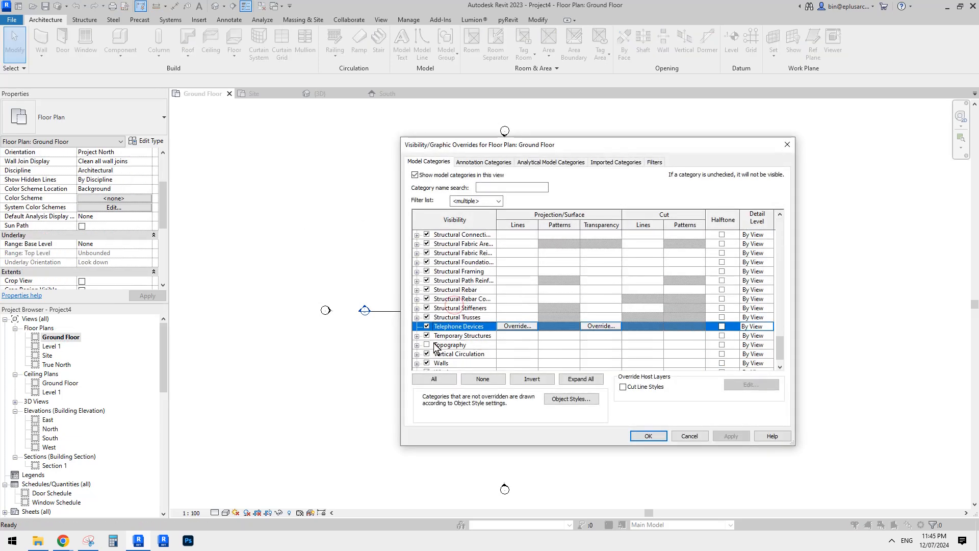
{"action": "left_click", "coordinate": [426, 344]}
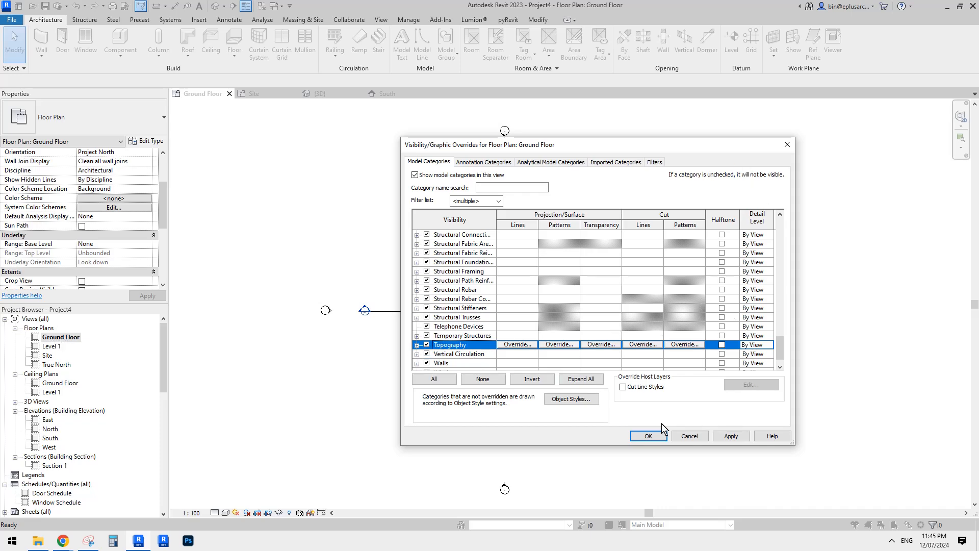
{"action": "left_click", "coordinate": [655, 434]}
Step: Examine the toposurface around the building in the Ground Floor plan and the 3D view, and close the 3D view
{"action": "scroll", "coordinate": [567, 331], "scroll_direction": "down", "scroll_amount": 3}
{"action": "middle_click_drag", "start_coordinate": [612, 325], "coordinate": [531, 368]}
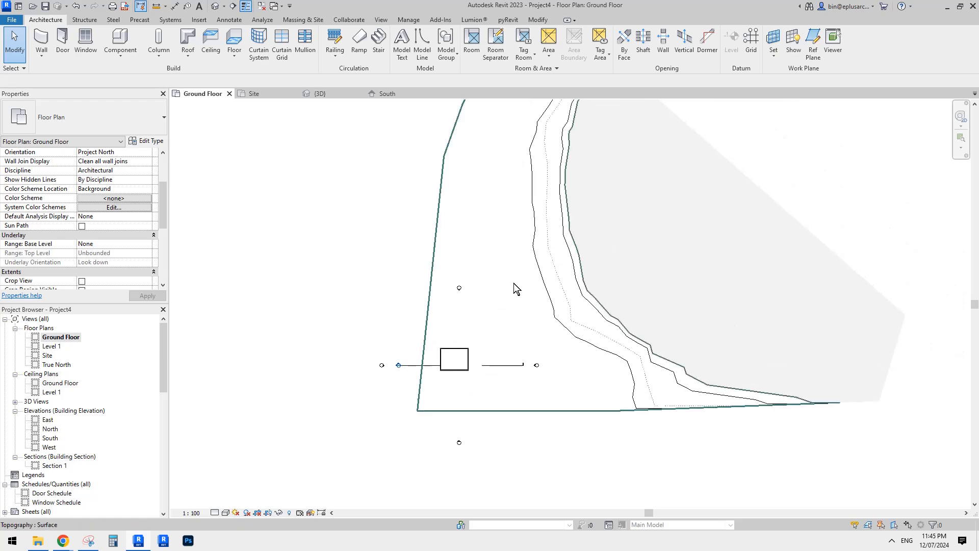
{"action": "scroll", "coordinate": [497, 350], "scroll_direction": "up", "scroll_amount": 3}
{"action": "scroll", "coordinate": [525, 302], "scroll_direction": "up", "scroll_amount": 1}
{"action": "left_click", "coordinate": [522, 298]}
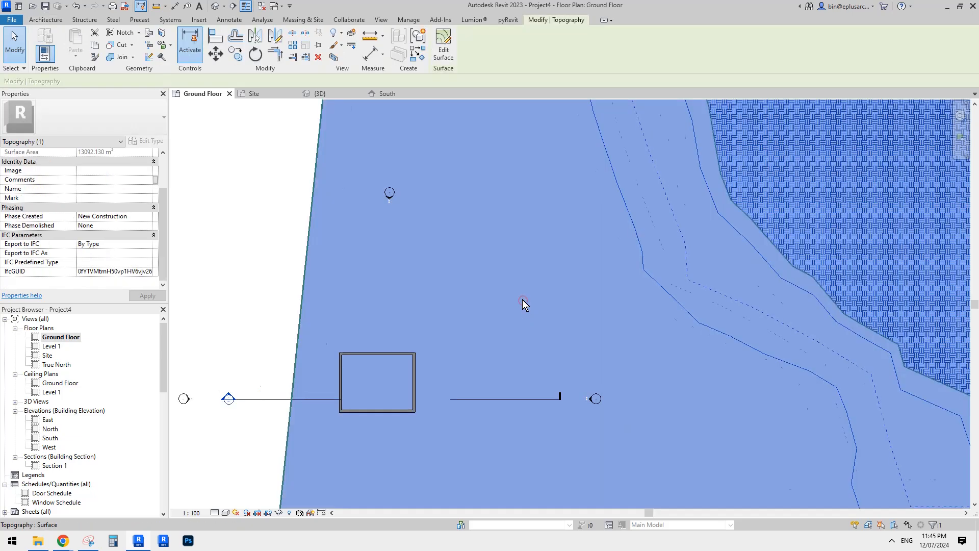
{"action": "scroll", "coordinate": [517, 306], "scroll_direction": "down", "scroll_amount": 2}
{"action": "key", "text": "Escape"}
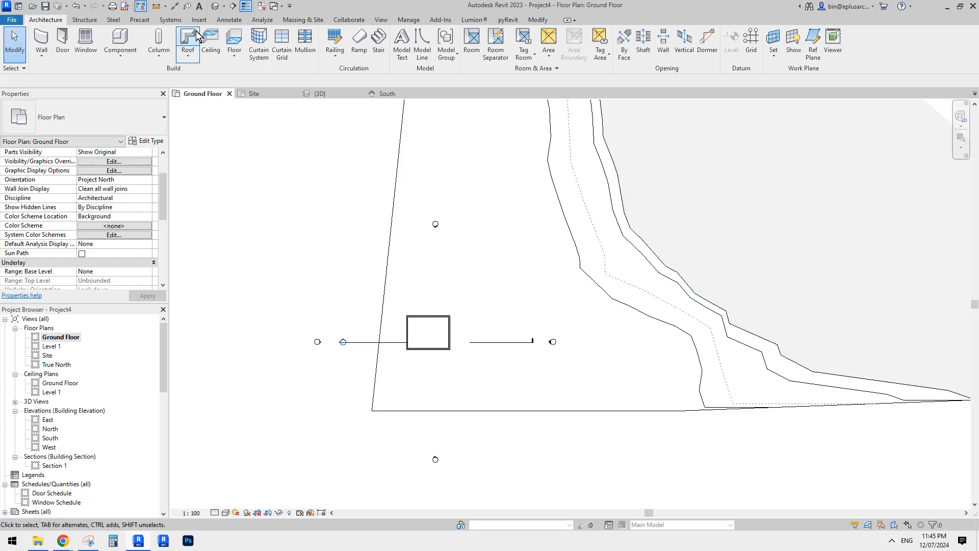
{"action": "left_click", "coordinate": [214, 6]}
{"action": "scroll", "coordinate": [483, 302], "scroll_direction": "up", "scroll_amount": 2}
{"action": "middle_click_drag", "start_coordinate": [502, 320], "coordinate": [549, 172], "text": "shift"}
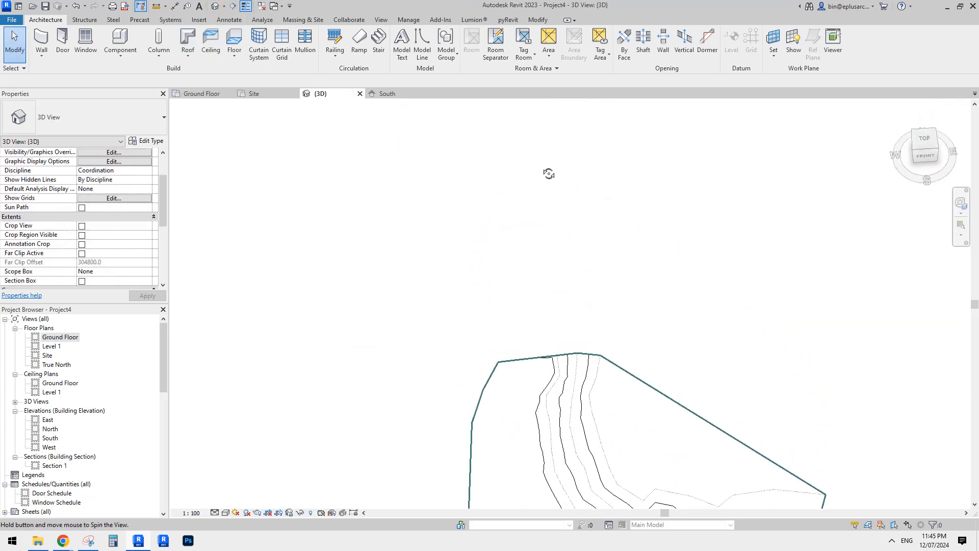
{"action": "middle_click_drag", "start_coordinate": [544, 350], "coordinate": [470, 113]}
{"action": "left_click", "coordinate": [449, 271]}
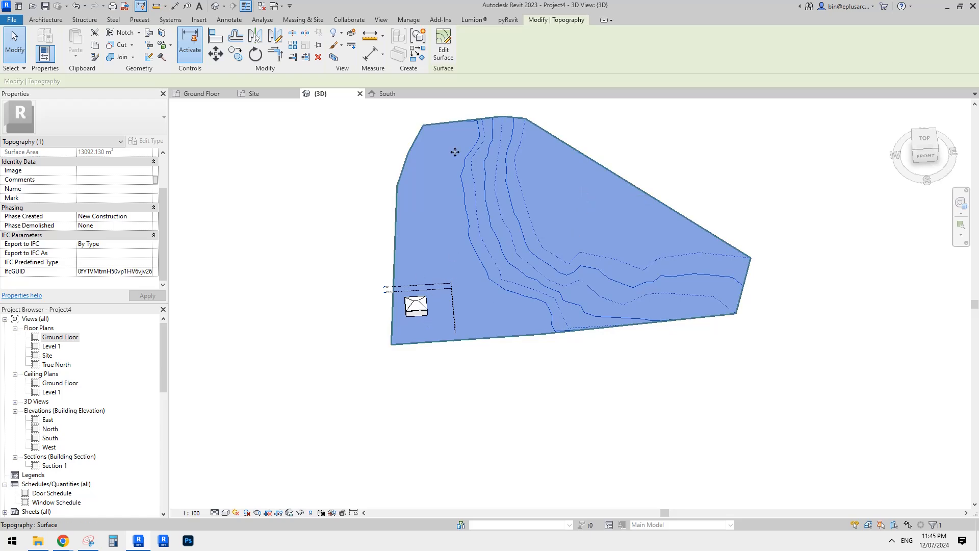
{"action": "left_click", "coordinate": [360, 94]}
Step: Label the contours beside the building in the Ground Floor plan with 1.5mm Arial labels and set the view scale to 1:1000
{"action": "scroll", "coordinate": [585, 340], "scroll_direction": "up", "scroll_amount": 1}
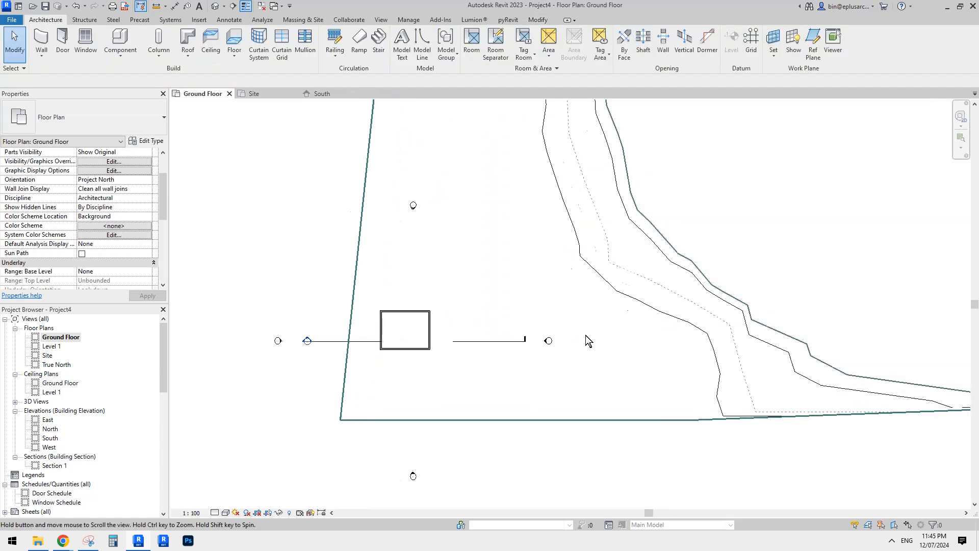
{"action": "middle_click_drag", "start_coordinate": [612, 283], "coordinate": [555, 318]}
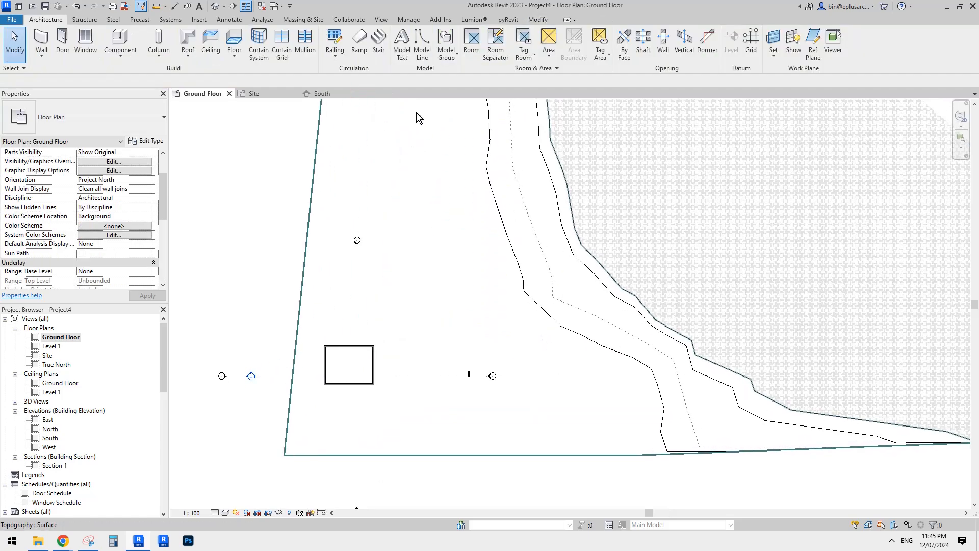
{"action": "left_click", "coordinate": [306, 19]}
{"action": "left_click", "coordinate": [528, 45]}
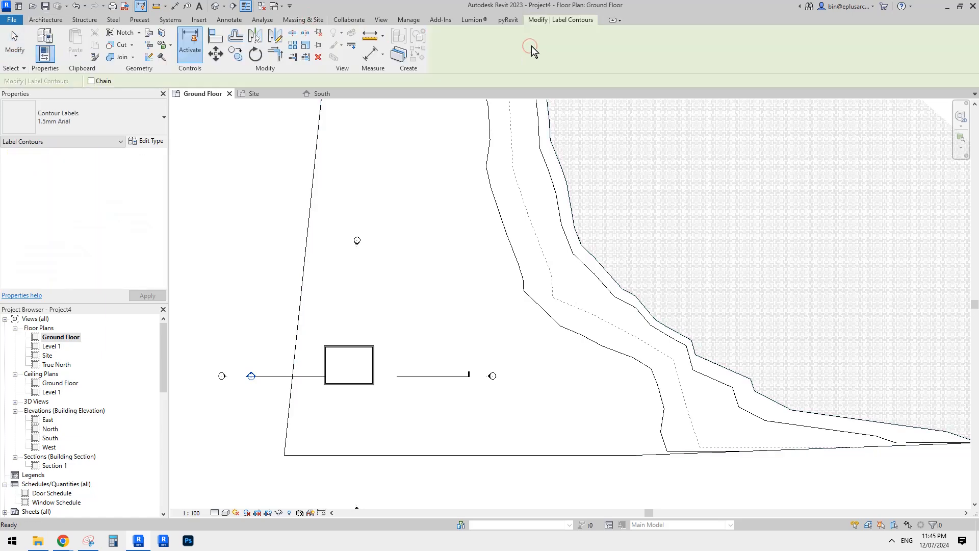
{"action": "left_click", "coordinate": [507, 301]}
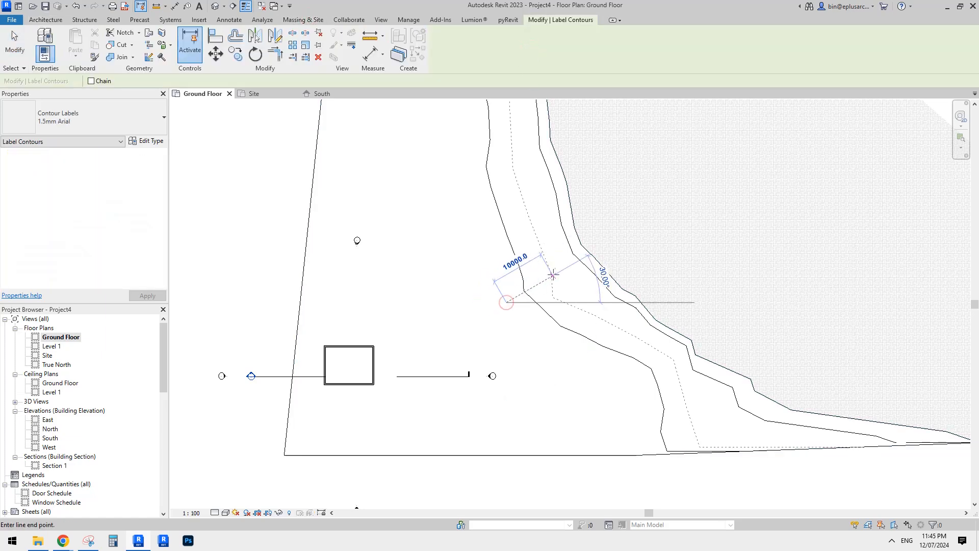
{"action": "left_click", "coordinate": [582, 254]}
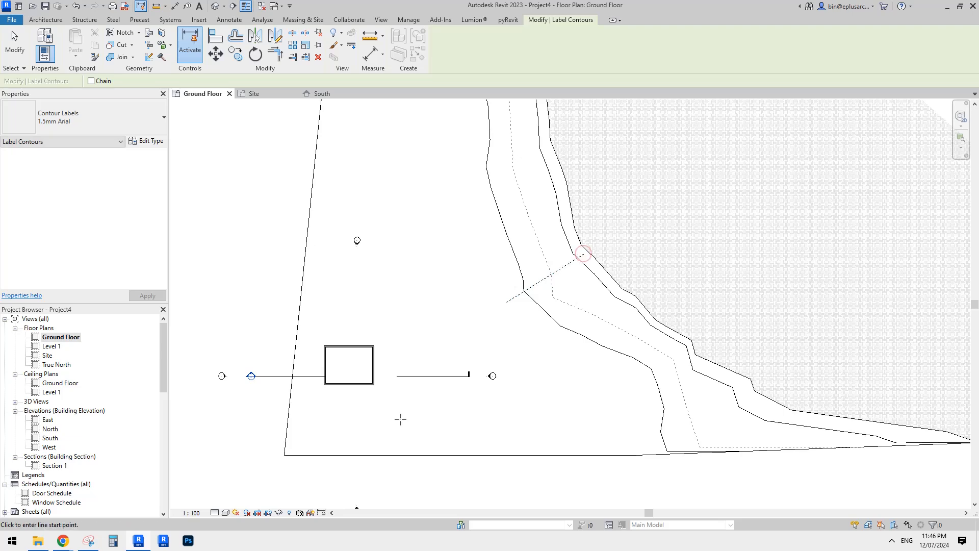
{"action": "key", "text": "Escape"}
{"action": "left_click", "coordinate": [207, 512]}
{"action": "left_click", "coordinate": [200, 479]}
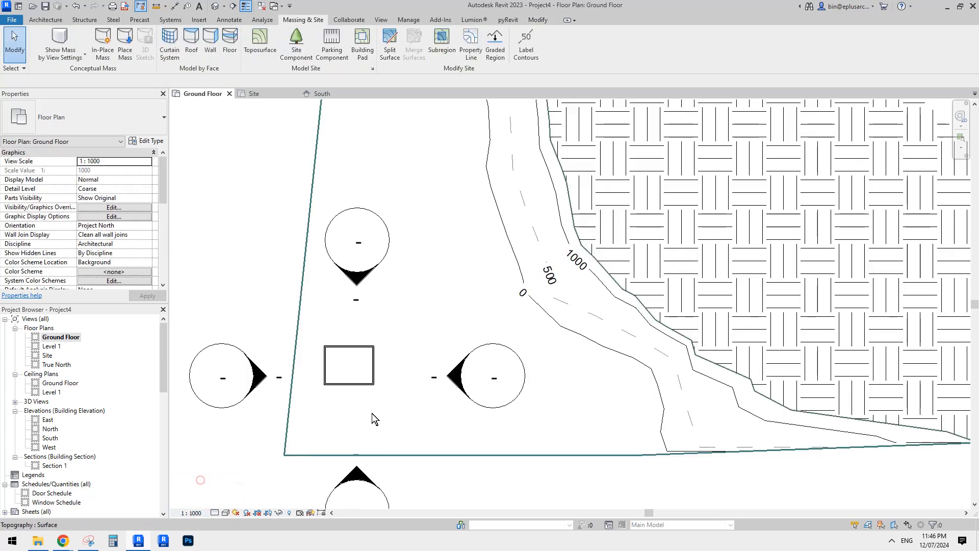
Step: Try a 1:200 view scale in the Ground Floor plan, set it to 1:500 instead, and check the contour labels
{"action": "left_click", "coordinate": [191, 512]}
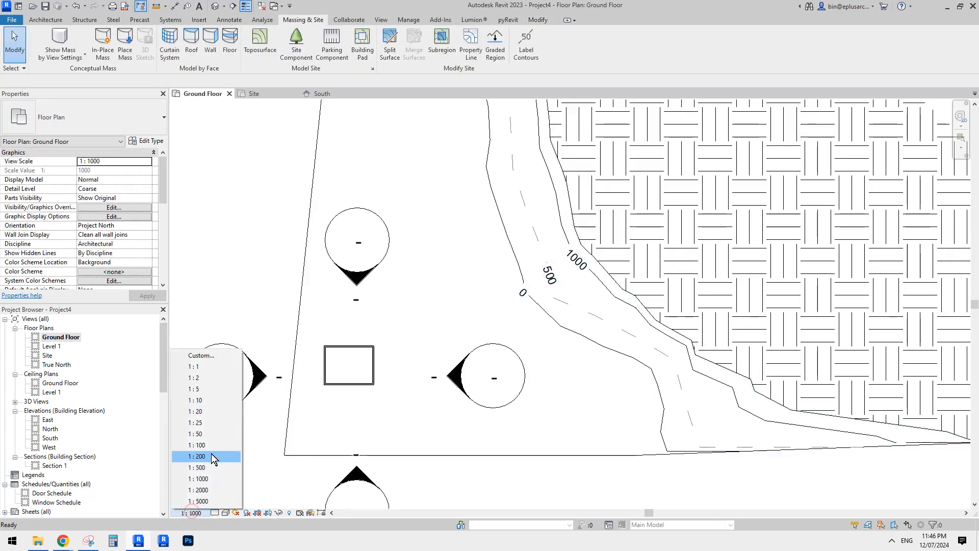
{"action": "left_click", "coordinate": [209, 456]}
{"action": "scroll", "coordinate": [542, 264], "scroll_direction": "up", "scroll_amount": 4}
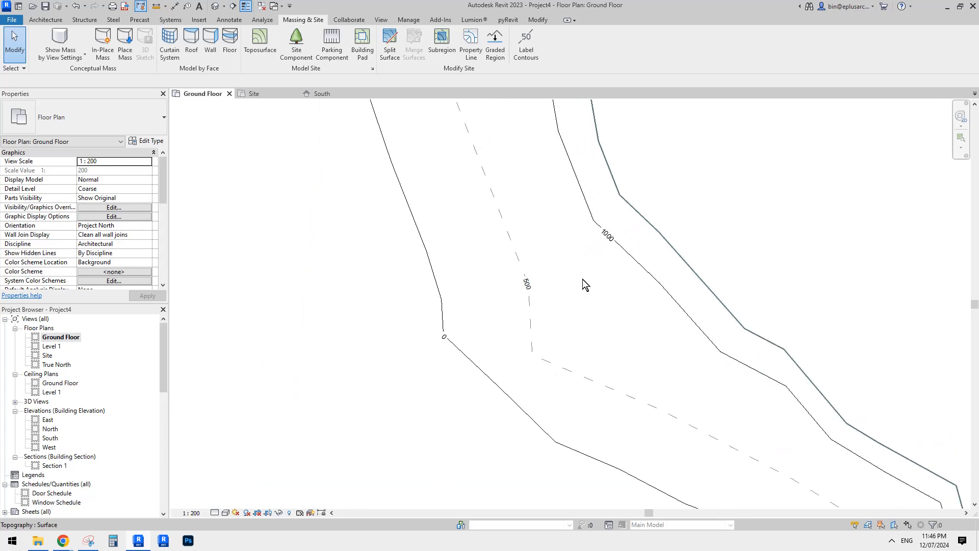
{"action": "left_click", "coordinate": [191, 513]}
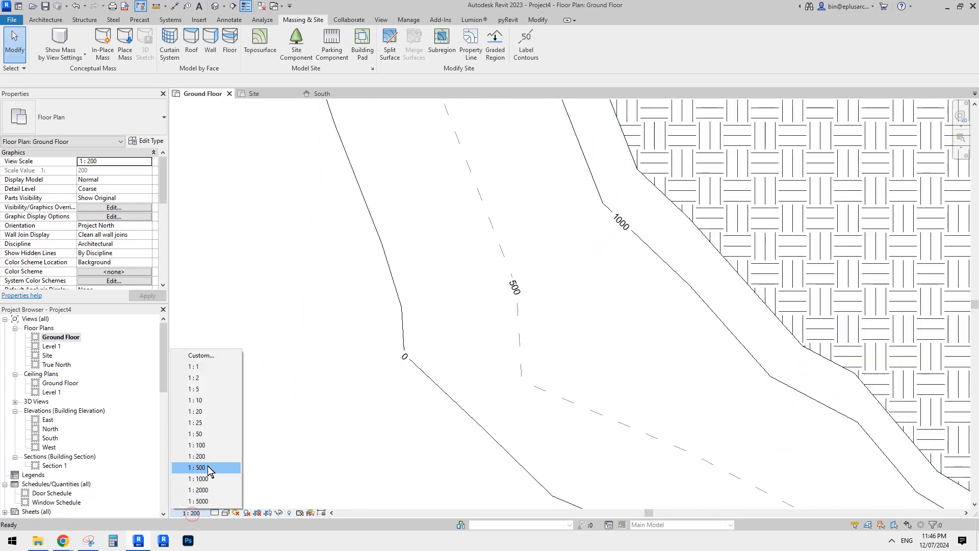
{"action": "left_click", "coordinate": [207, 466]}
{"action": "scroll", "coordinate": [510, 315], "scroll_direction": "down", "scroll_amount": 1}
{"action": "left_click", "coordinate": [514, 284]}
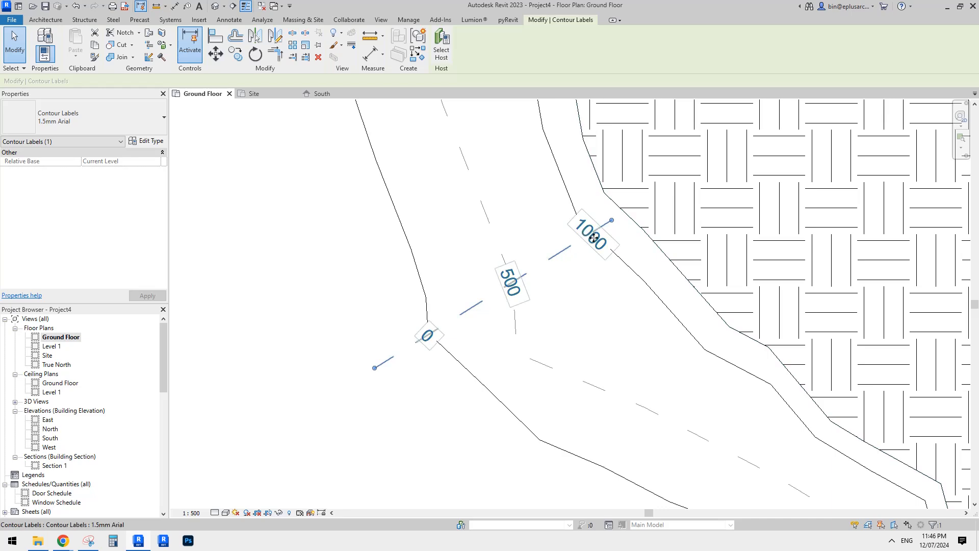
{"action": "scroll", "coordinate": [599, 253], "scroll_direction": "down", "scroll_amount": 2}
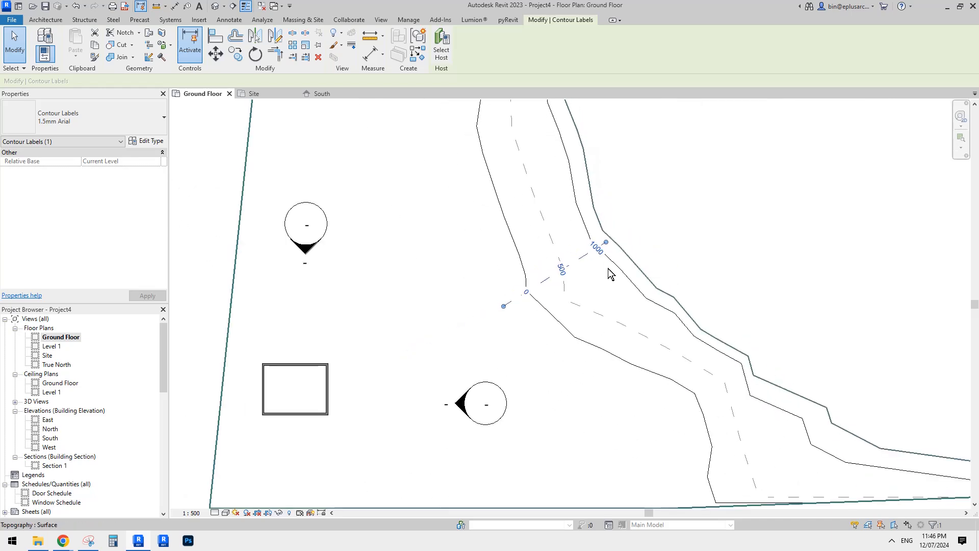
{"action": "key", "text": "Escape"}
Step: Open the Site plan with the toposurface selected and compare its contours with the elevations on the underlying contour map
{"action": "left_click", "coordinate": [596, 295]}
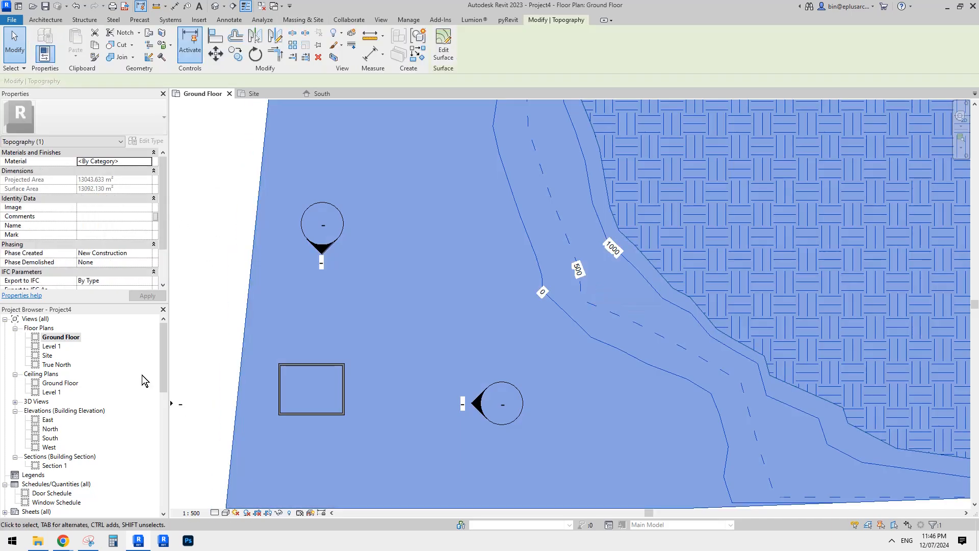
{"action": "left_click", "coordinate": [51, 356]}
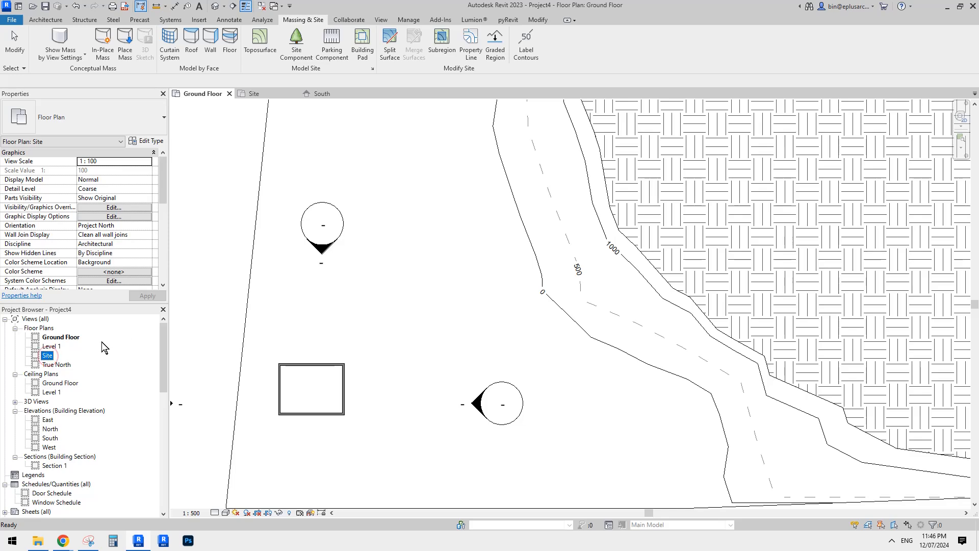
{"action": "double_click", "coordinate": [50, 357]}
{"action": "scroll", "coordinate": [430, 321], "scroll_direction": "up", "scroll_amount": 6}
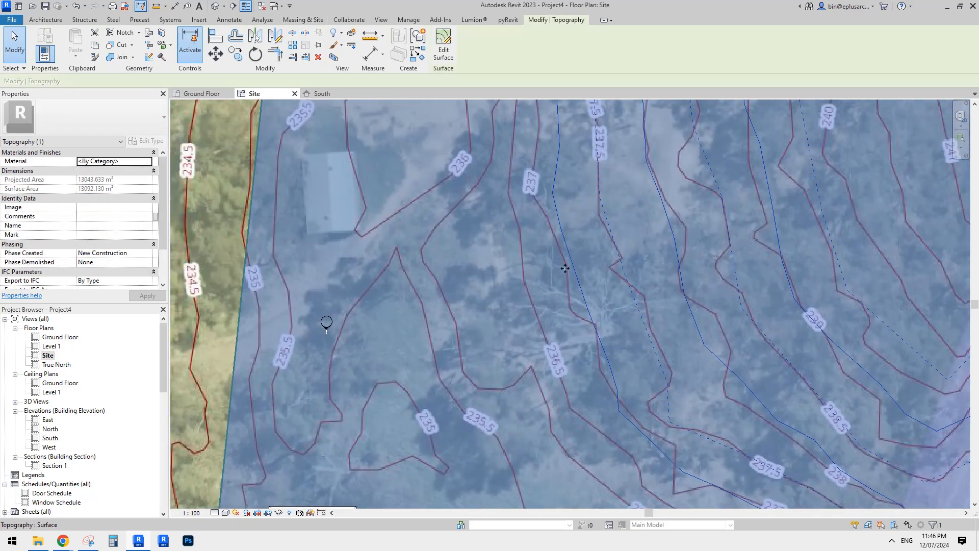
{"action": "middle_click_drag", "start_coordinate": [565, 268], "coordinate": [619, 223]}
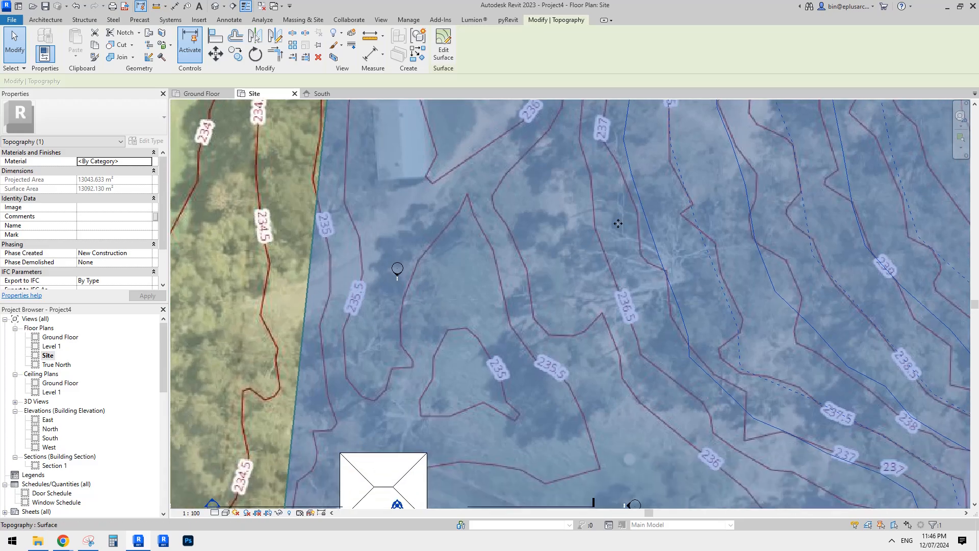
{"action": "scroll", "coordinate": [619, 222], "scroll_direction": "down", "scroll_amount": 2}
{"action": "scroll", "coordinate": [616, 291], "scroll_direction": "up", "scroll_amount": 2}
{"action": "middle_click_drag", "start_coordinate": [638, 306], "coordinate": [584, 275]}
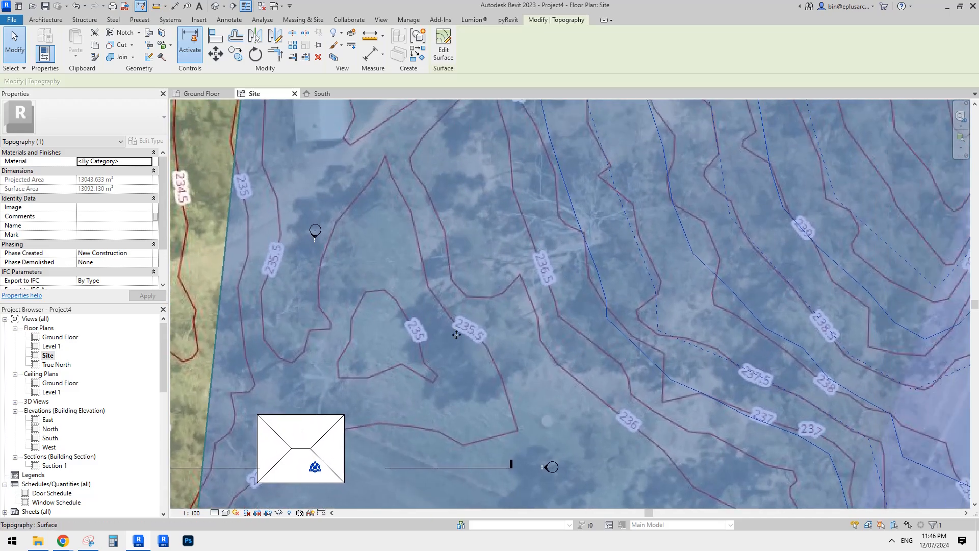
{"action": "scroll", "coordinate": [456, 335], "scroll_direction": "up", "scroll_amount": 1}
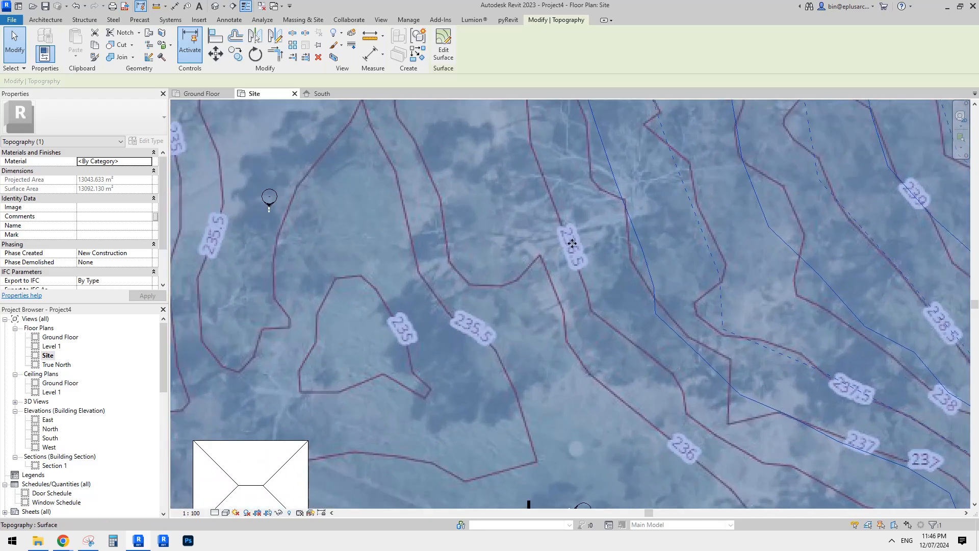
{"action": "scroll", "coordinate": [577, 269], "scroll_direction": "down", "scroll_amount": 2}
{"action": "key", "text": "Escape"}
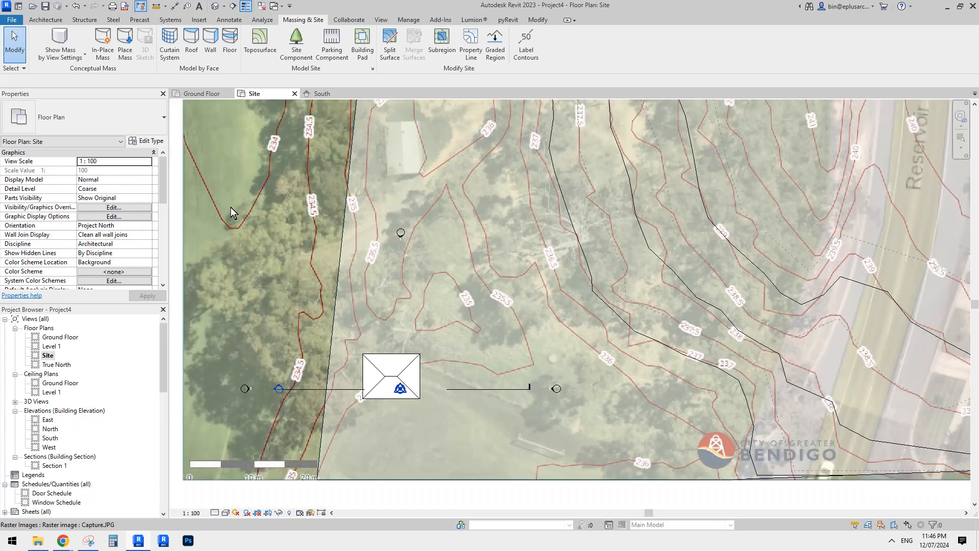
Step: Inspect the elevation base in the type properties of the contour labels in the Ground Floor plan
{"action": "double_click", "coordinate": [60, 337]}
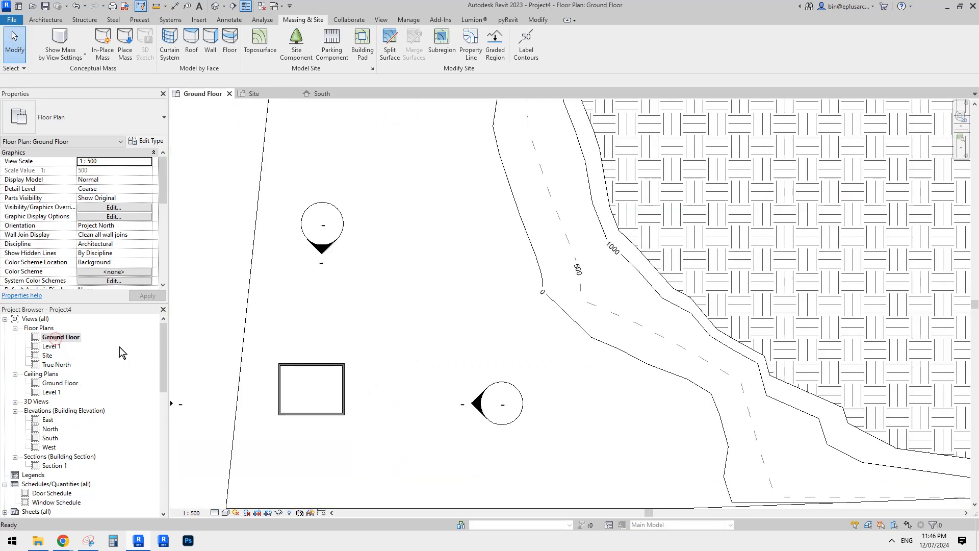
{"action": "scroll", "coordinate": [607, 286], "scroll_direction": "up", "scroll_amount": 2}
{"action": "left_click", "coordinate": [619, 248]}
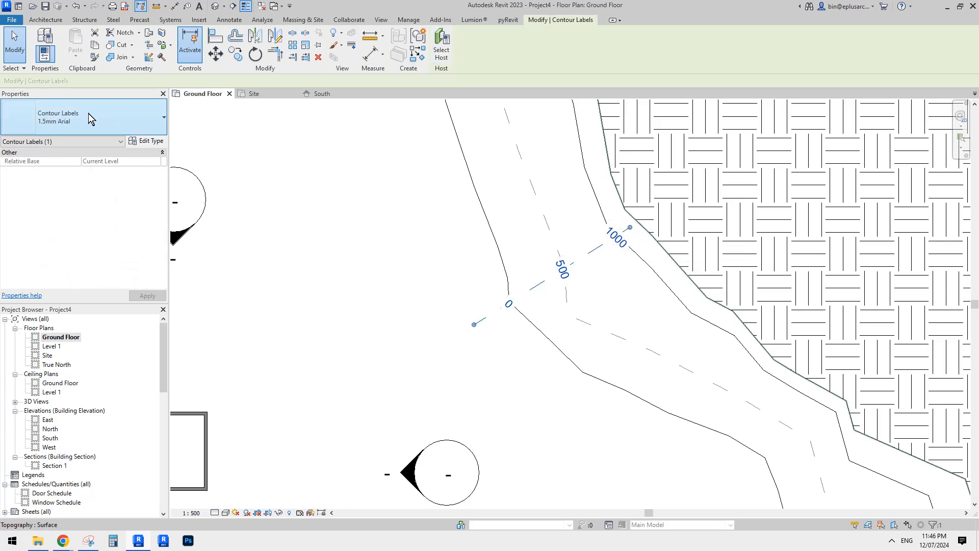
{"action": "left_click", "coordinate": [149, 141]}
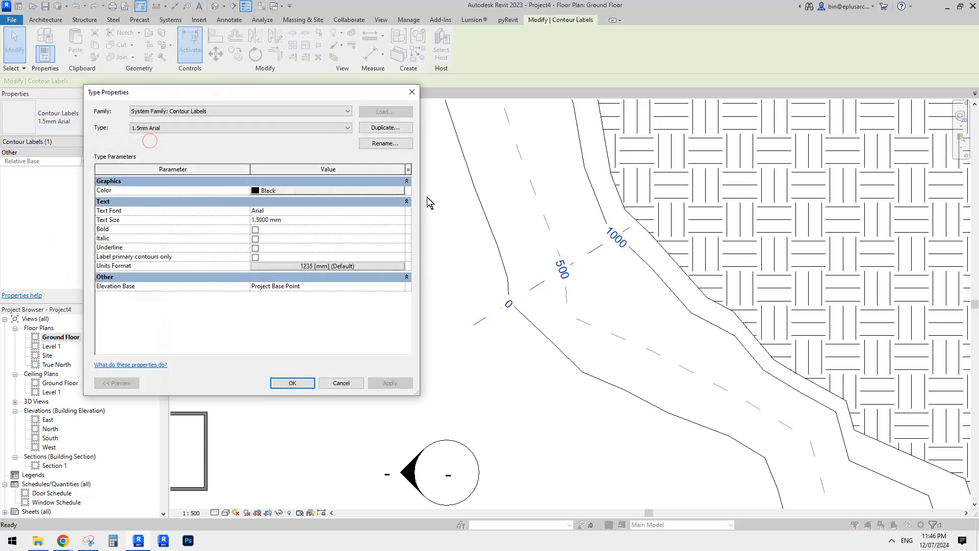
{"action": "left_click_drag", "start_coordinate": [339, 92], "coordinate": [366, 83]}
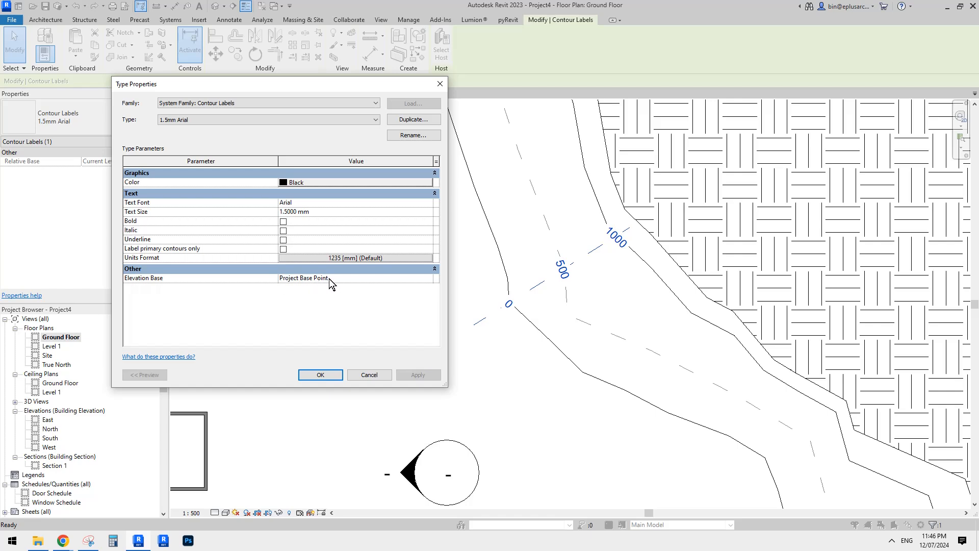
{"action": "left_click", "coordinate": [324, 375]}
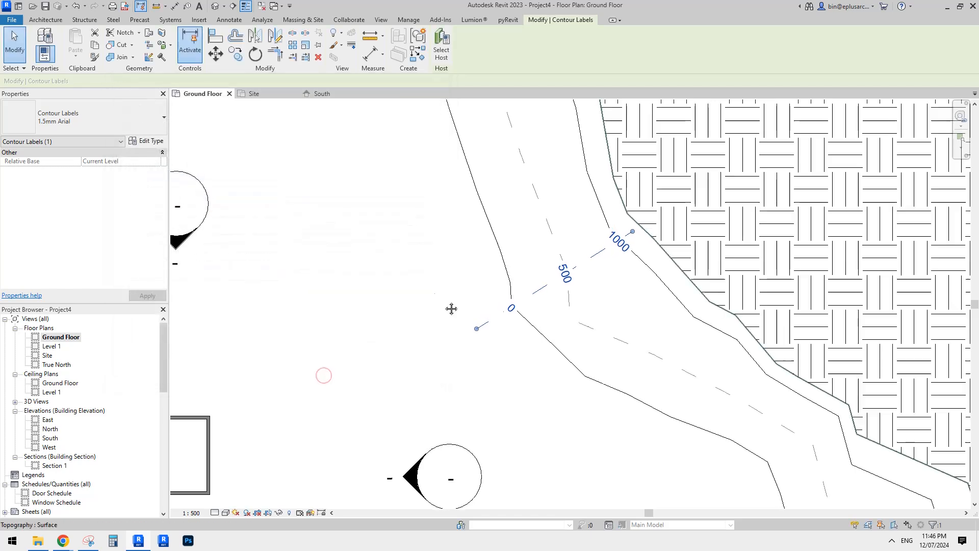
{"action": "left_click", "coordinate": [312, 225]}
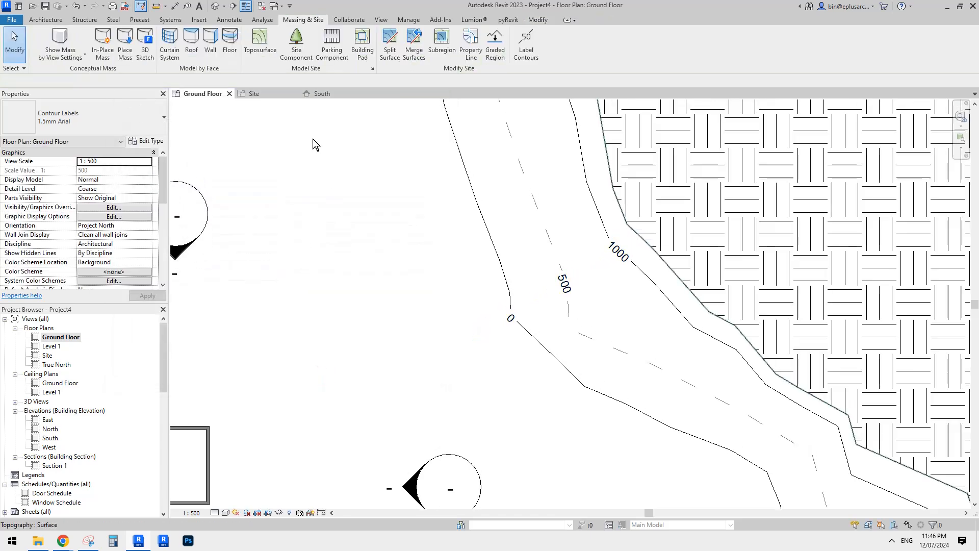
Step: Open the 3D view and turn on Project Base Point under the Site category in its visibility and graphics overrides
{"action": "left_click", "coordinate": [215, 6]}
{"action": "scroll", "coordinate": [498, 255], "scroll_direction": "down", "scroll_amount": 1}
{"action": "mouse_move", "coordinate": [498, 255]}
{"action": "middle_mouse_down"}
{"action": "mouse_move", "coordinate": [511, 209]}
{"action": "mouse_move", "coordinate": [387, 247]}
{"action": "mouse_move", "coordinate": [497, 254]}
{"action": "middle_mouse_up"}
{"action": "scroll", "coordinate": [510, 264], "scroll_direction": "up", "scroll_amount": 1}
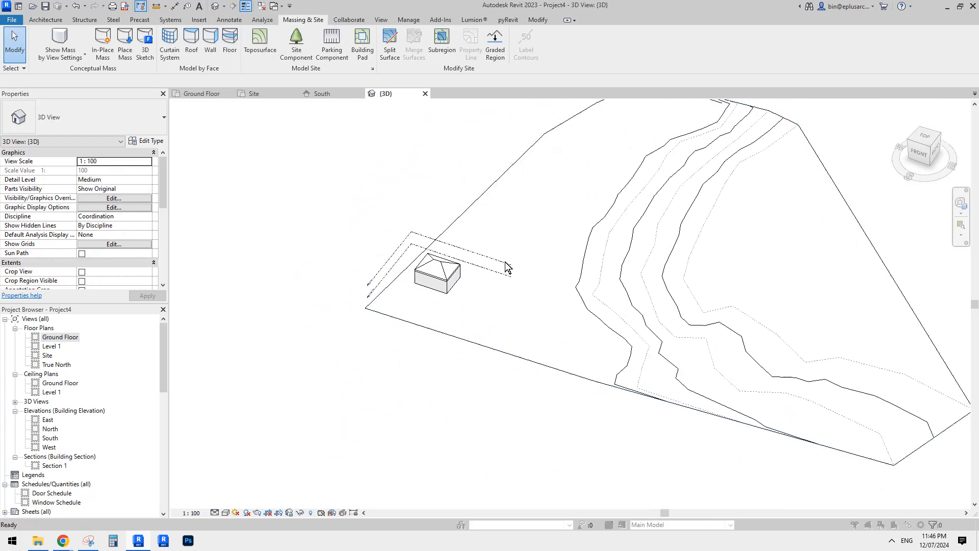
{"action": "key", "text": "v"}
{"action": "key", "text": "g"}
{"action": "key", "text": "s"}
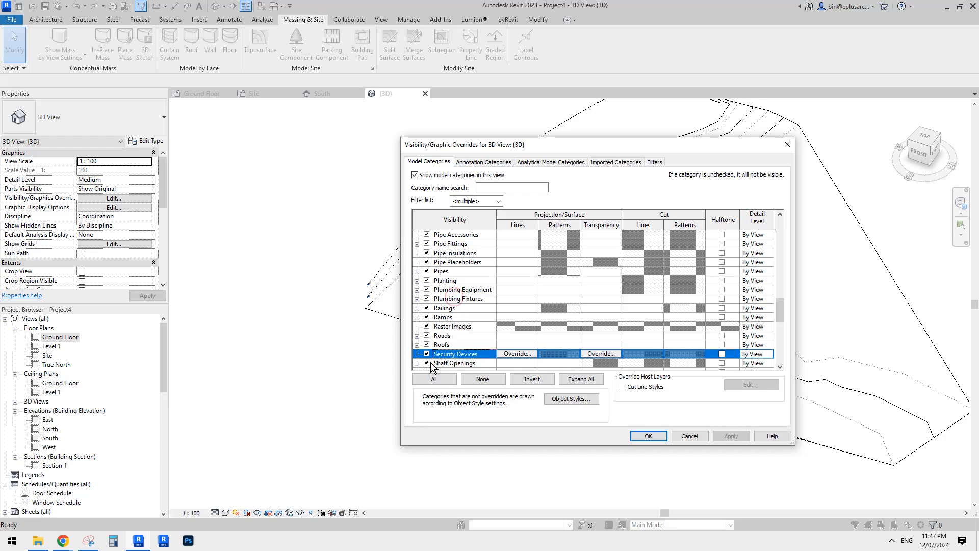
{"action": "scroll", "coordinate": [439, 353], "scroll_direction": "down", "scroll_amount": 1}
{"action": "left_click", "coordinate": [416, 353]}
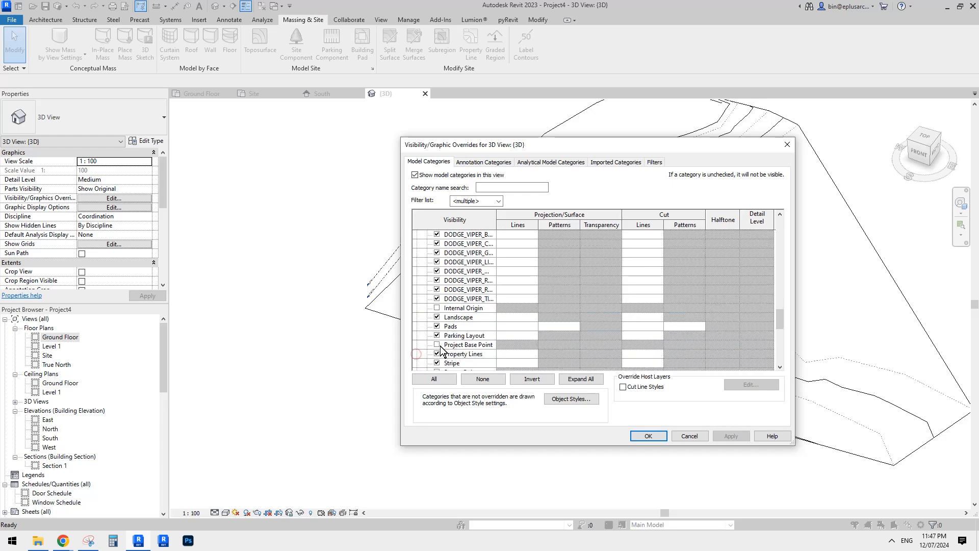
{"action": "left_click", "coordinate": [437, 345]}
{"action": "left_click", "coordinate": [648, 436]}
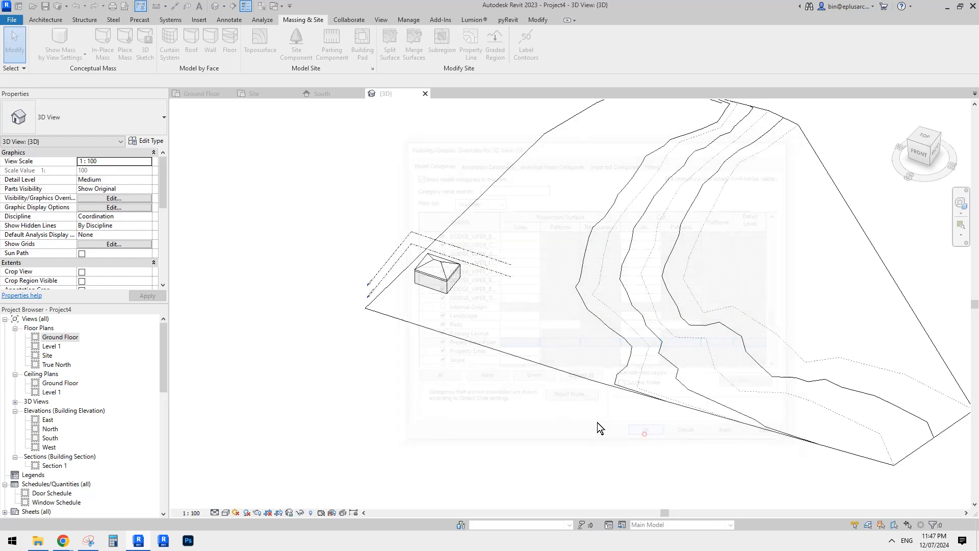
Step: Set the project base point's elevation to -237000 and check the contour labels in the Ground Floor plan
{"action": "scroll", "coordinate": [443, 301], "scroll_direction": "up", "scroll_amount": 4}
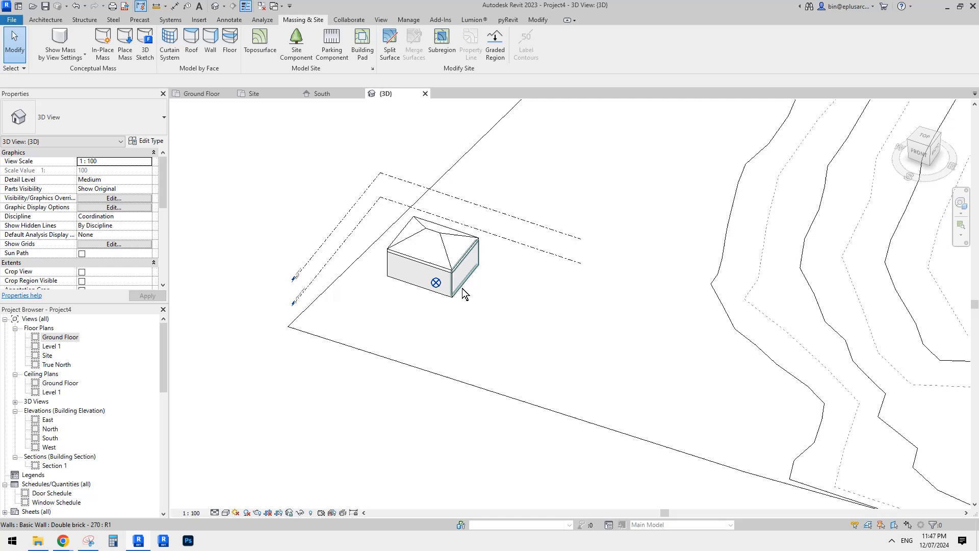
{"action": "left_click", "coordinate": [436, 283]}
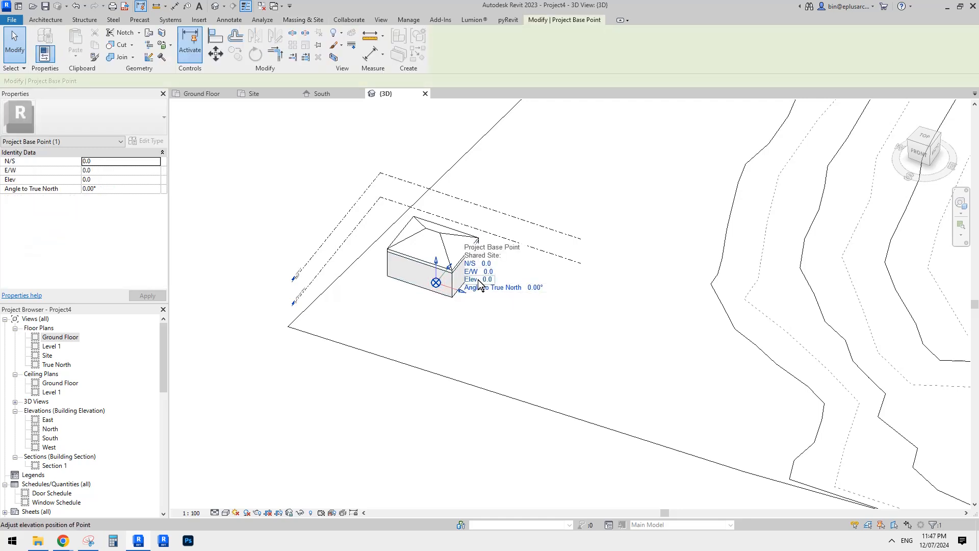
{"action": "middle_click_drag", "start_coordinate": [422, 389], "coordinate": [423, 301], "text": "shift"}
{"action": "scroll", "coordinate": [306, 300], "scroll_direction": "up", "scroll_amount": 6}
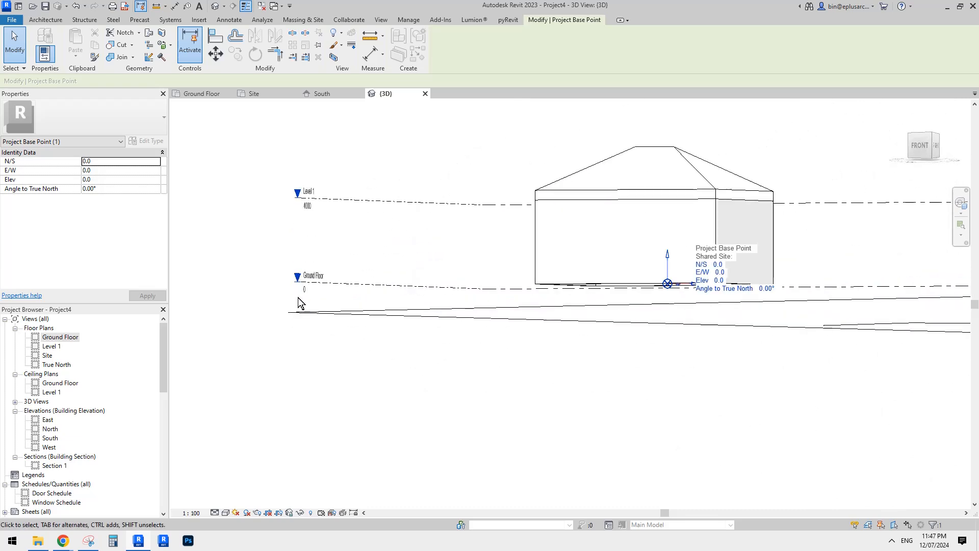
{"action": "middle_click_drag", "start_coordinate": [578, 351], "coordinate": [647, 328], "text": "shift"}
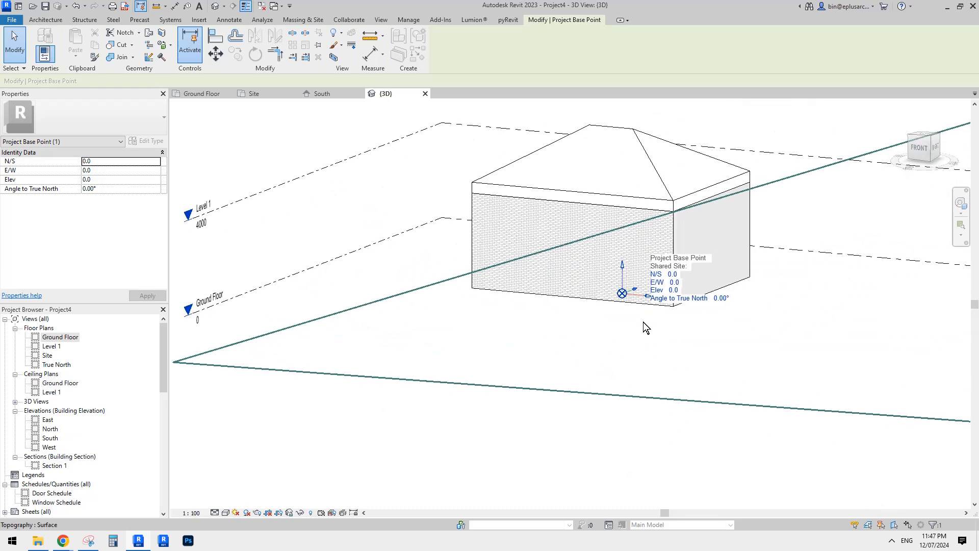
{"action": "left_click", "coordinate": [675, 291]}
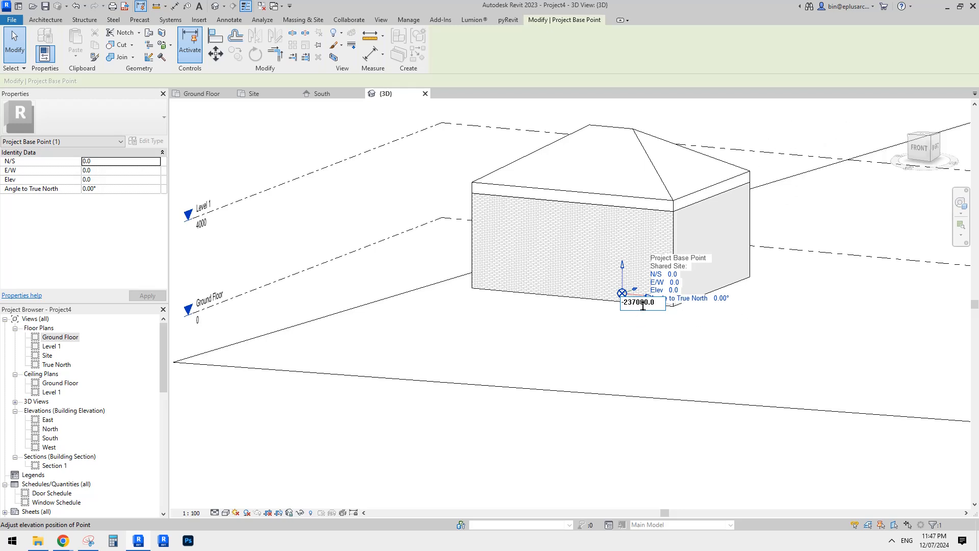
{"action": "left_click", "coordinate": [780, 372]}
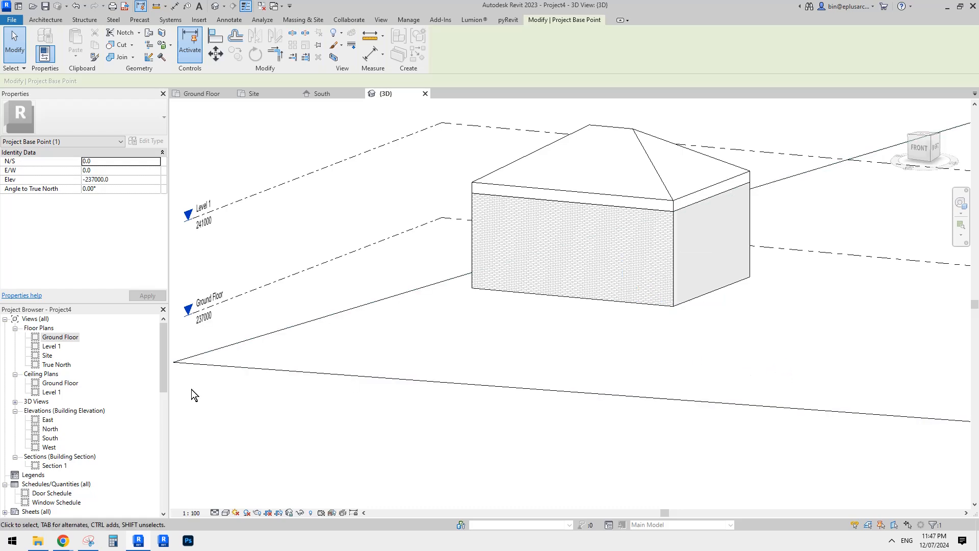
{"action": "double_click", "coordinate": [60, 337]}
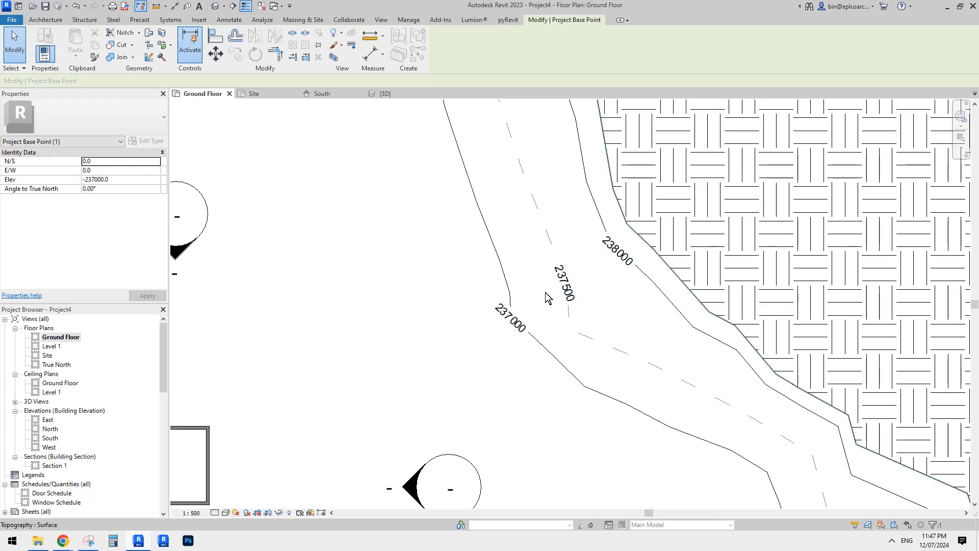
{"action": "scroll", "coordinate": [573, 292], "scroll_direction": "down", "scroll_amount": 2}
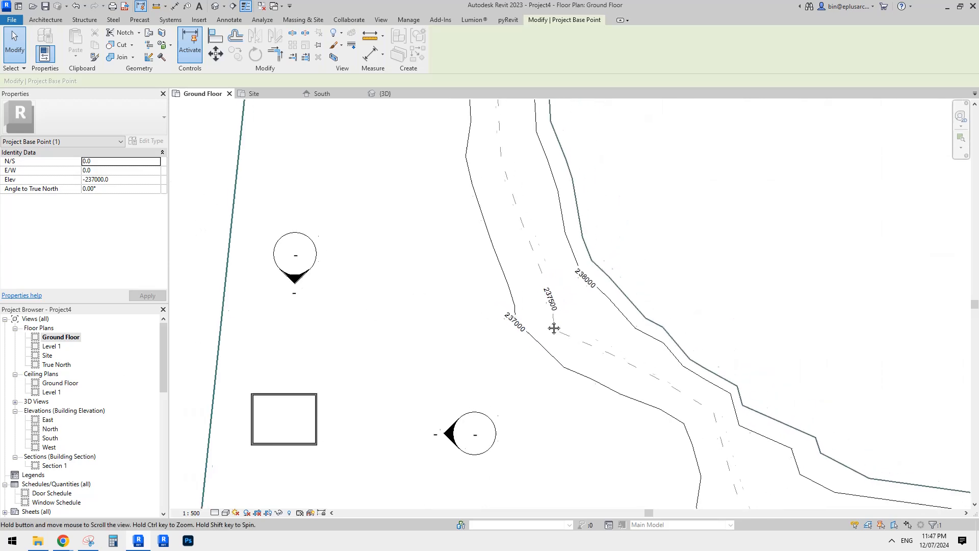
Step: In the Site plan, label the contours northeast of the building with 1.5mm Arial labels along a diagonal line about 46600 mm long
{"action": "double_click", "coordinate": [57, 356]}
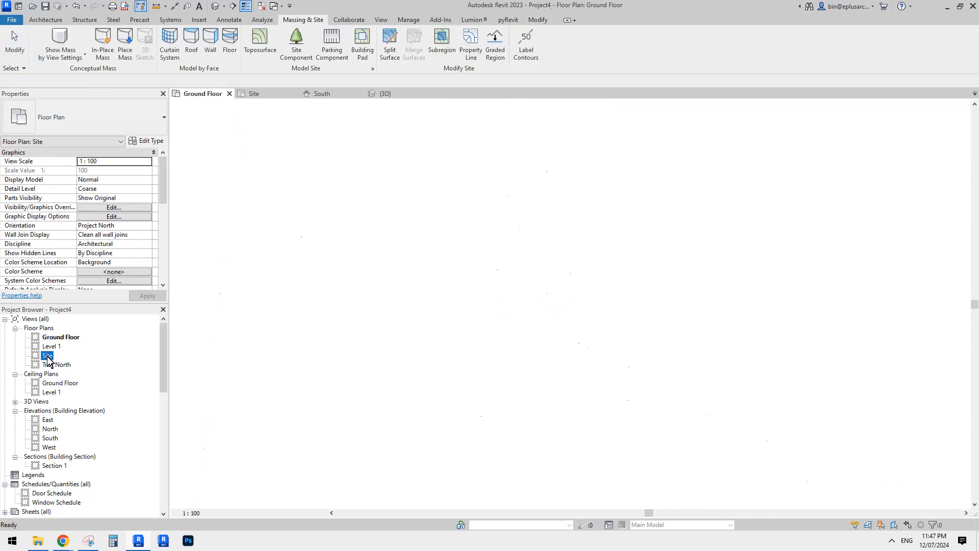
{"action": "middle_click_drag", "start_coordinate": [561, 324], "coordinate": [494, 345]}
{"action": "scroll", "coordinate": [542, 303], "scroll_direction": "up", "scroll_amount": 1}
{"action": "left_click", "coordinate": [303, 20]}
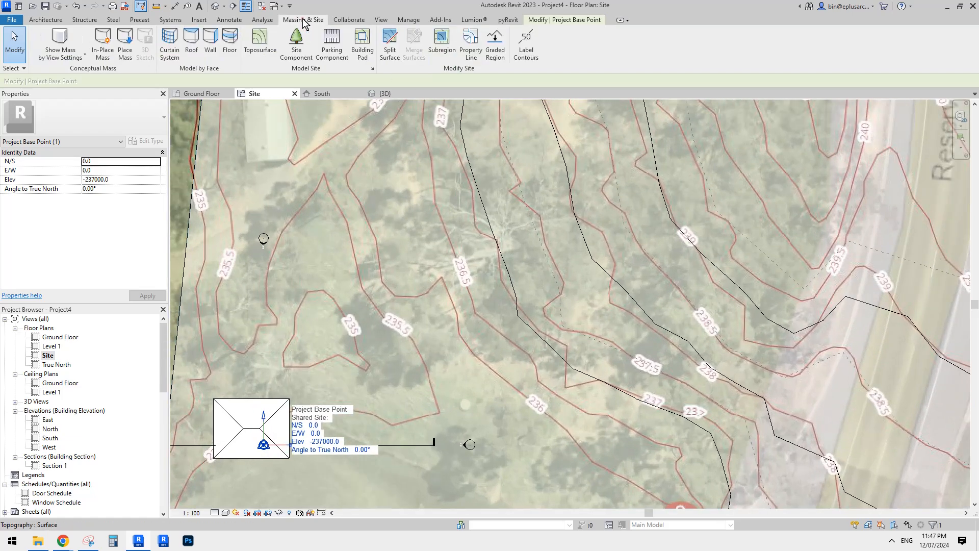
{"action": "left_click", "coordinate": [527, 49]}
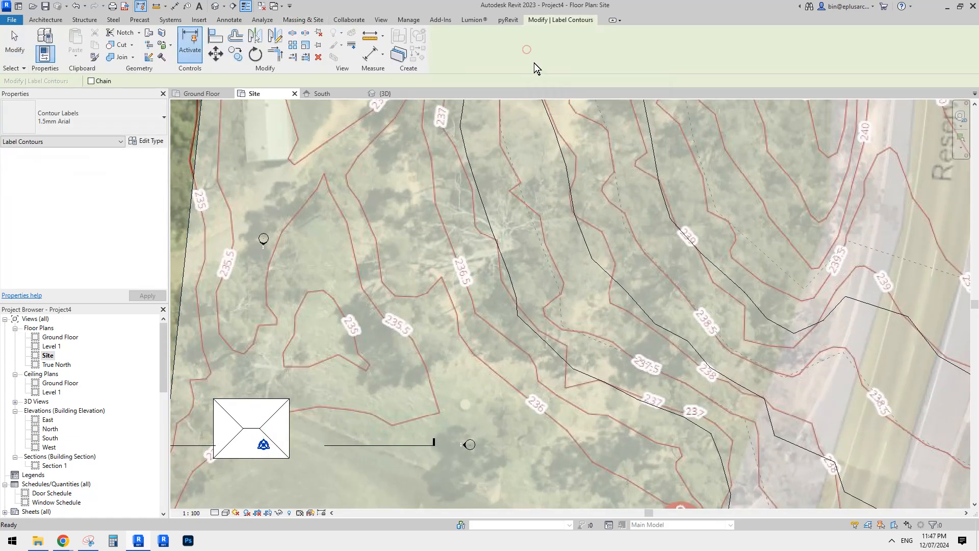
{"action": "left_click", "coordinate": [442, 353]}
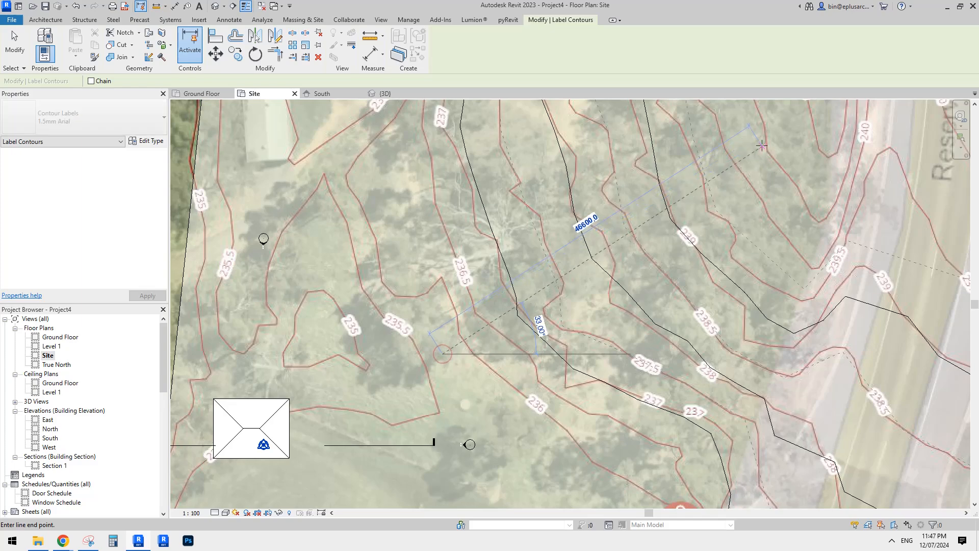
{"action": "left_click", "coordinate": [761, 141]}
{"action": "key", "text": "Escape"}
{"action": "scroll", "coordinate": [662, 214], "scroll_direction": "up", "scroll_amount": 5}
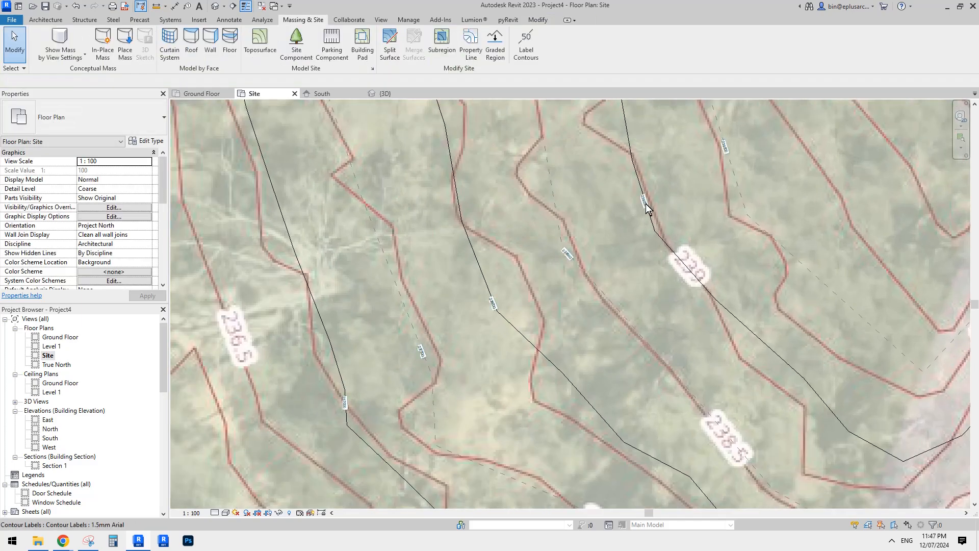
Step: Compare the contour labels with the elevations printed on the background map, following the contours northeast of the building in the Site plan
{"action": "scroll", "coordinate": [694, 263], "scroll_direction": "up", "scroll_amount": 2}
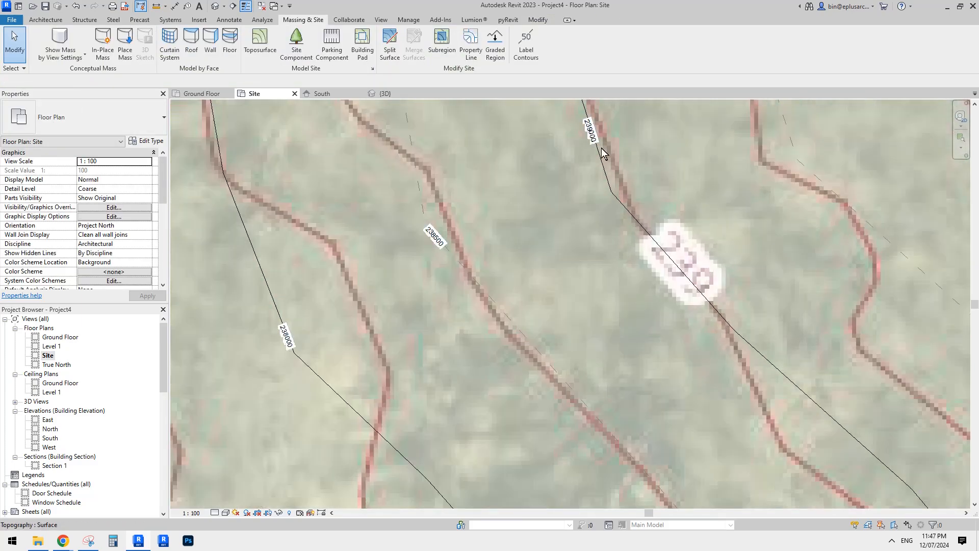
{"action": "scroll", "coordinate": [698, 277], "scroll_direction": "down", "scroll_amount": 5}
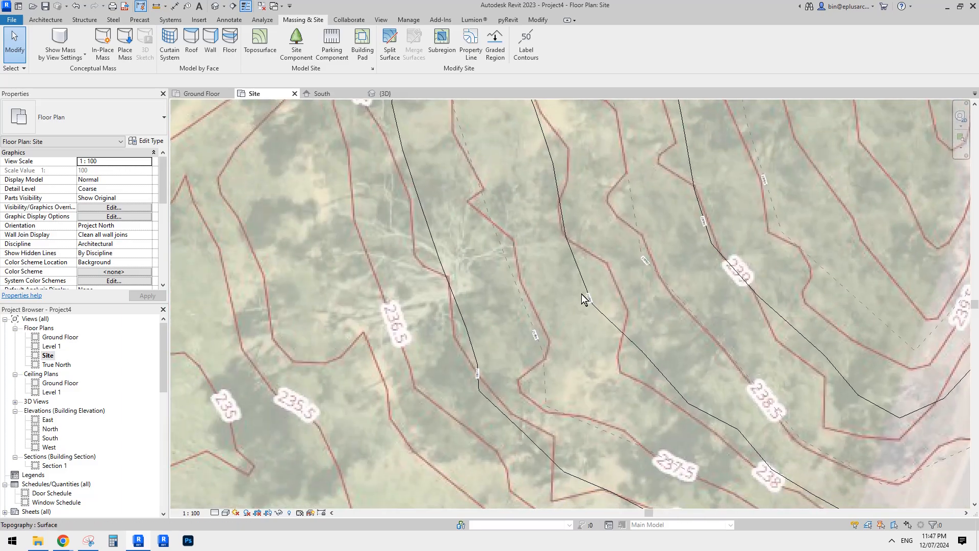
{"action": "middle_click_drag", "start_coordinate": [576, 336], "coordinate": [688, 283]}
{"action": "scroll", "coordinate": [658, 316], "scroll_direction": "up", "scroll_amount": 3}
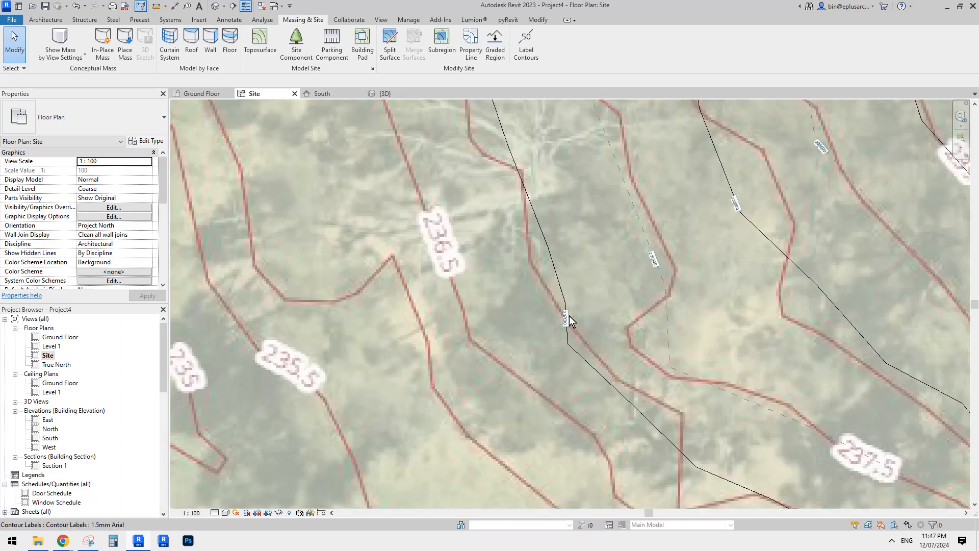
{"action": "scroll", "coordinate": [706, 379], "scroll_direction": "down", "scroll_amount": 1}
{"action": "middle_click_drag", "start_coordinate": [706, 380], "coordinate": [645, 167]}
{"action": "middle_click_drag", "start_coordinate": [519, 113], "coordinate": [516, 184]}
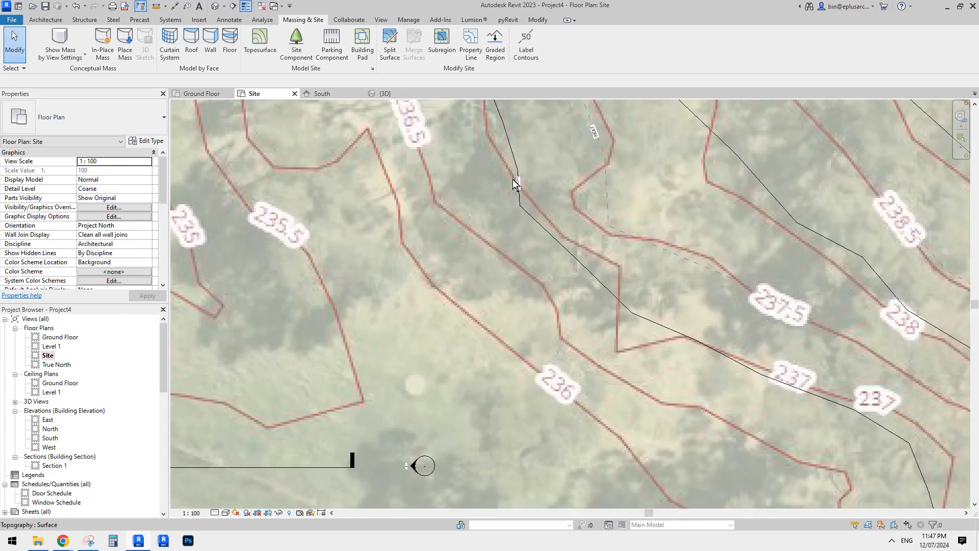
{"action": "scroll", "coordinate": [517, 185], "scroll_direction": "up", "scroll_amount": 4}
{"action": "scroll", "coordinate": [520, 182], "scroll_direction": "down", "scroll_amount": 4}
{"action": "middle_click_drag", "start_coordinate": [704, 294], "coordinate": [721, 318]}
{"action": "scroll", "coordinate": [721, 317], "scroll_direction": "down", "scroll_amount": 2}
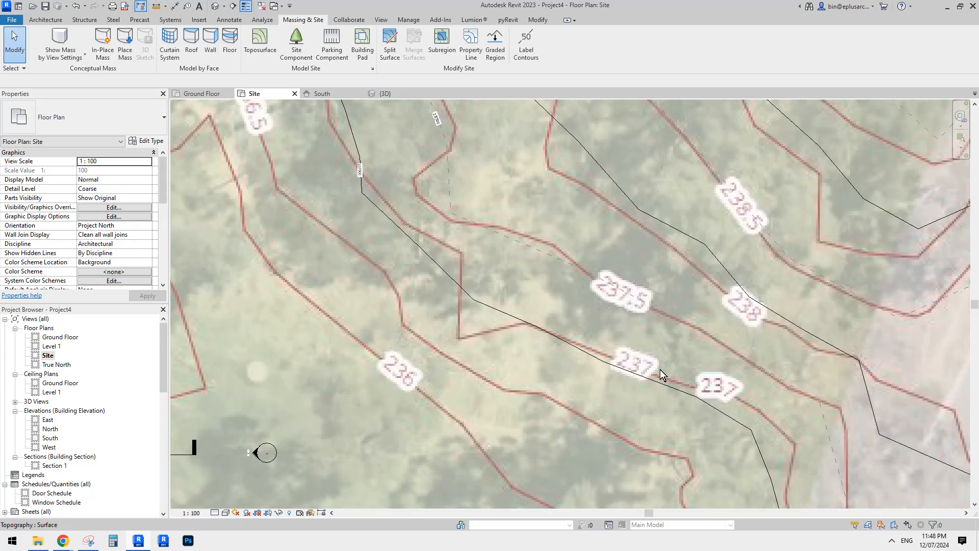
{"action": "scroll", "coordinate": [653, 363], "scroll_direction": "down", "scroll_amount": 3}
{"action": "scroll", "coordinate": [555, 342], "scroll_direction": "down", "scroll_amount": 1}
{"action": "middle_click_drag", "start_coordinate": [554, 339], "coordinate": [555, 347]}
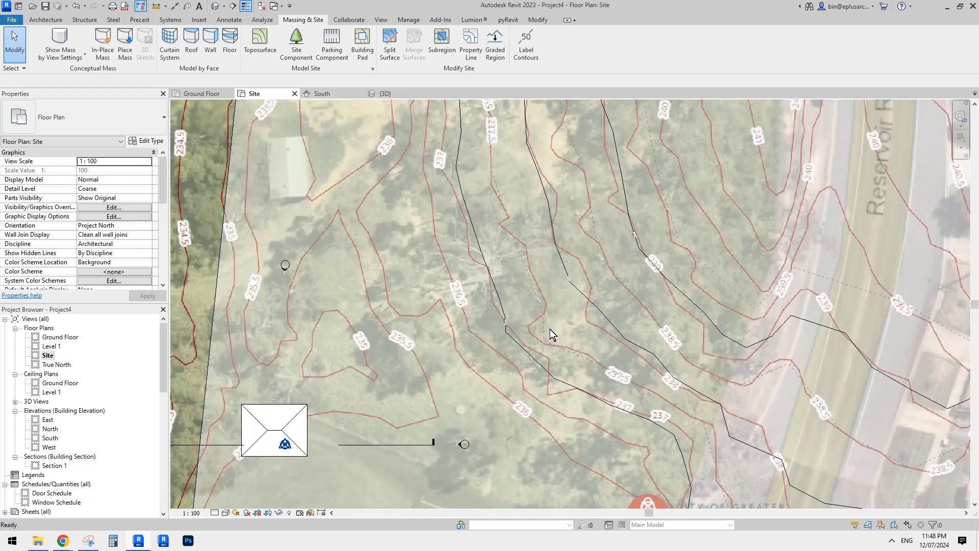
{"action": "mouse_move", "coordinate": [506, 307]}
{"action": "middle_mouse_down"}
{"action": "mouse_move", "coordinate": [552, 334]}
{"action": "mouse_move", "coordinate": [517, 314]}
{"action": "middle_mouse_up"}
{"action": "mouse_move", "coordinate": [453, 299]}
{"action": "middle_mouse_down"}
{"action": "mouse_move", "coordinate": [455, 313]}
{"action": "mouse_move", "coordinate": [462, 292]}
{"action": "middle_mouse_up"}
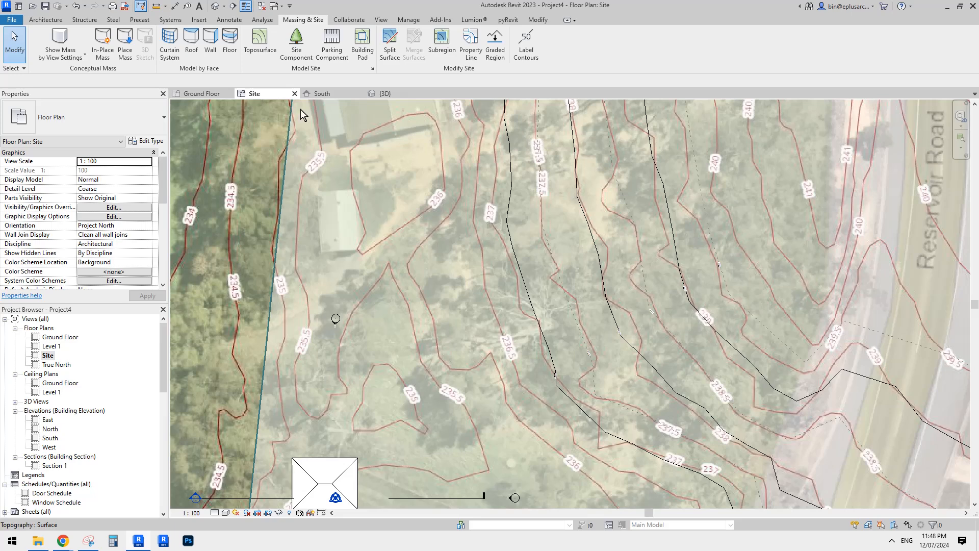
Step: Open the 3D view and check the Ground Floor level's elevation in relation to the building and the terrain
{"action": "left_click", "coordinate": [217, 6]}
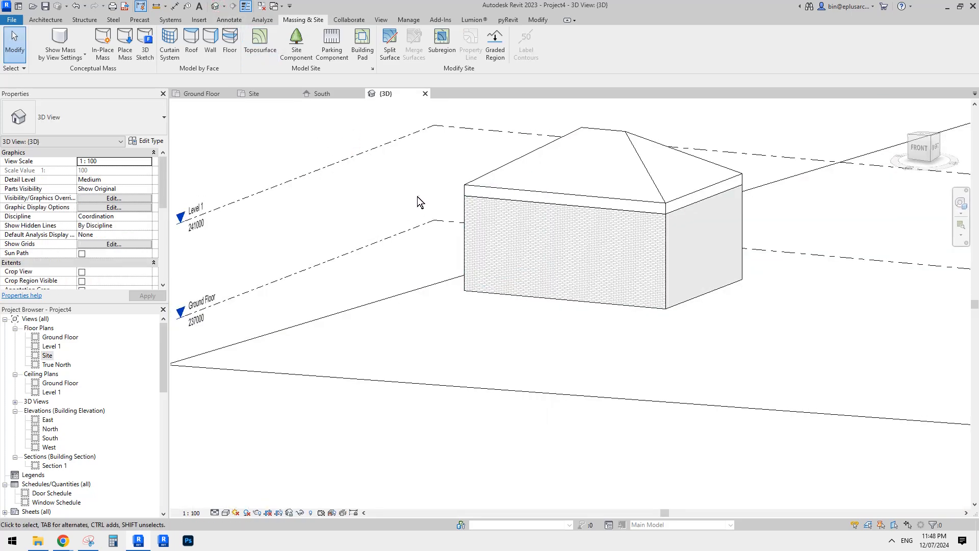
{"action": "middle_click_drag", "start_coordinate": [418, 197], "coordinate": [442, 224]}
{"action": "scroll", "coordinate": [534, 219], "scroll_direction": "down", "scroll_amount": 1}
{"action": "middle_click_drag", "start_coordinate": [535, 219], "coordinate": [507, 227]}
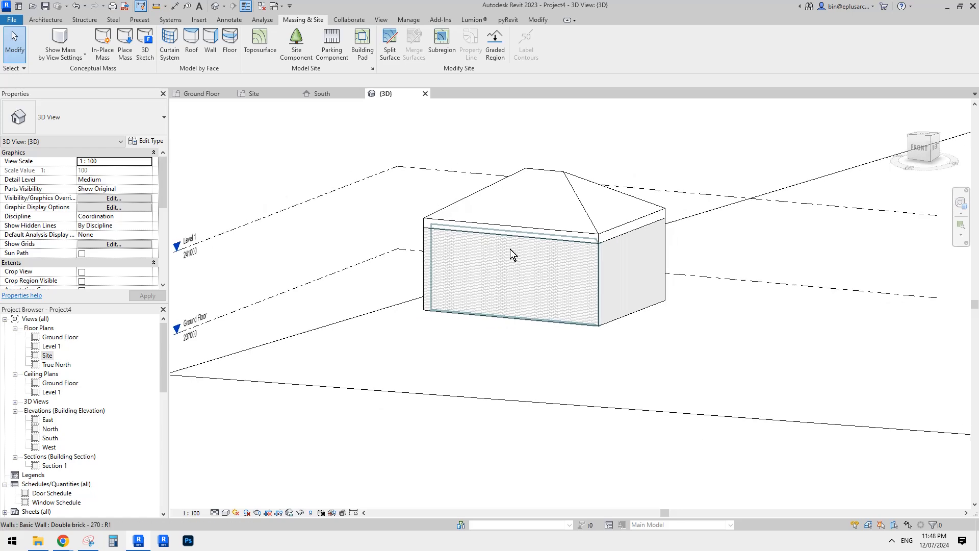
{"action": "scroll", "coordinate": [513, 254], "scroll_direction": "down", "scroll_amount": 1}
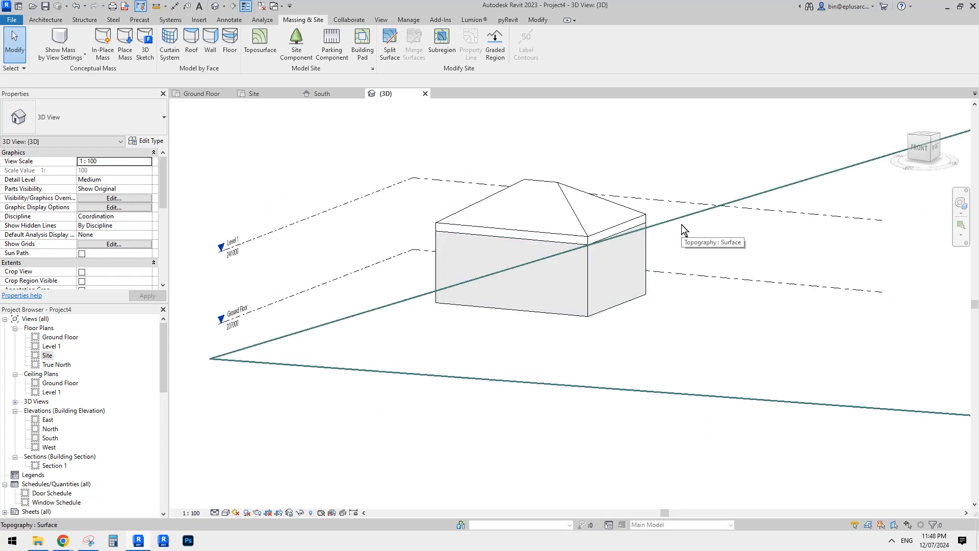
{"action": "scroll", "coordinate": [678, 226], "scroll_direction": "down", "scroll_amount": 2}
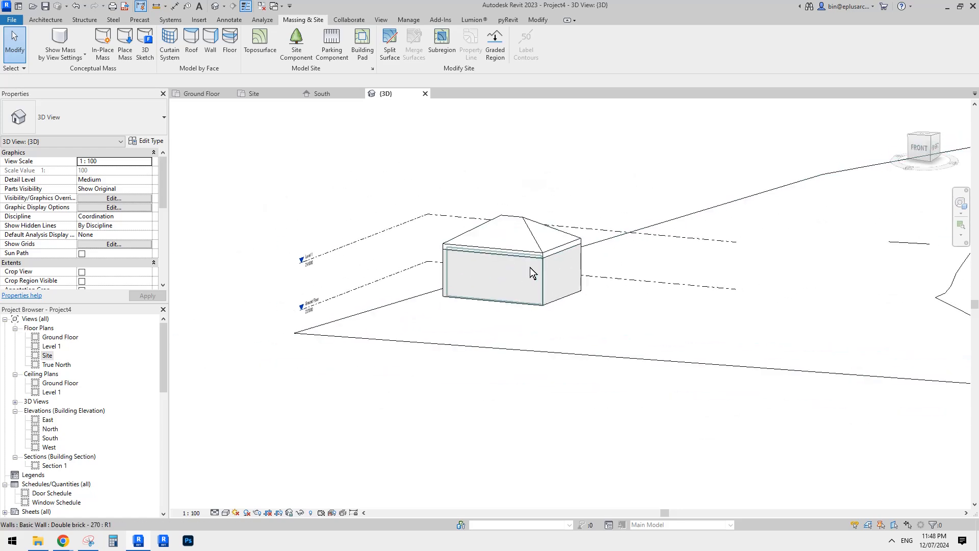
{"action": "scroll", "coordinate": [510, 285], "scroll_direction": "down", "scroll_amount": 2}
{"action": "left_click", "coordinate": [412, 283]}
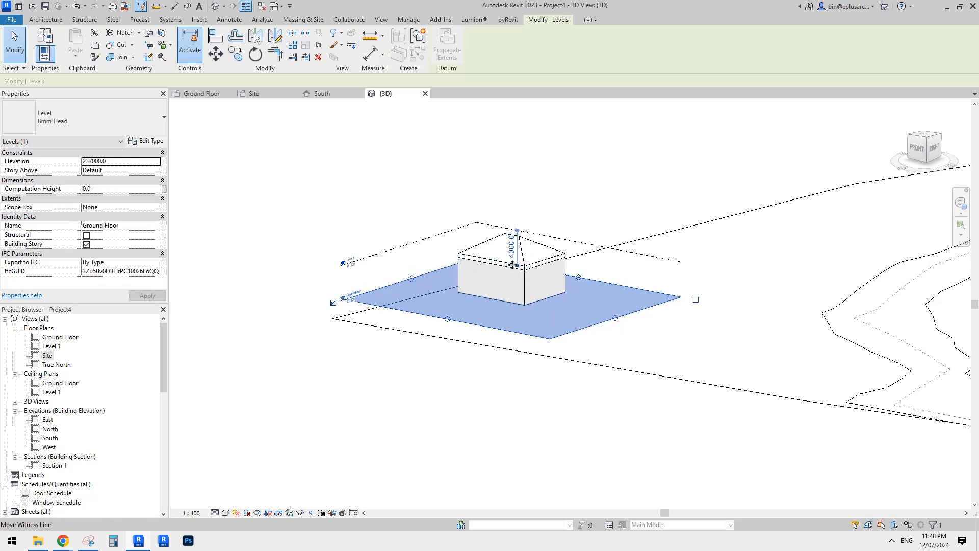
{"action": "left_click", "coordinate": [416, 202]}
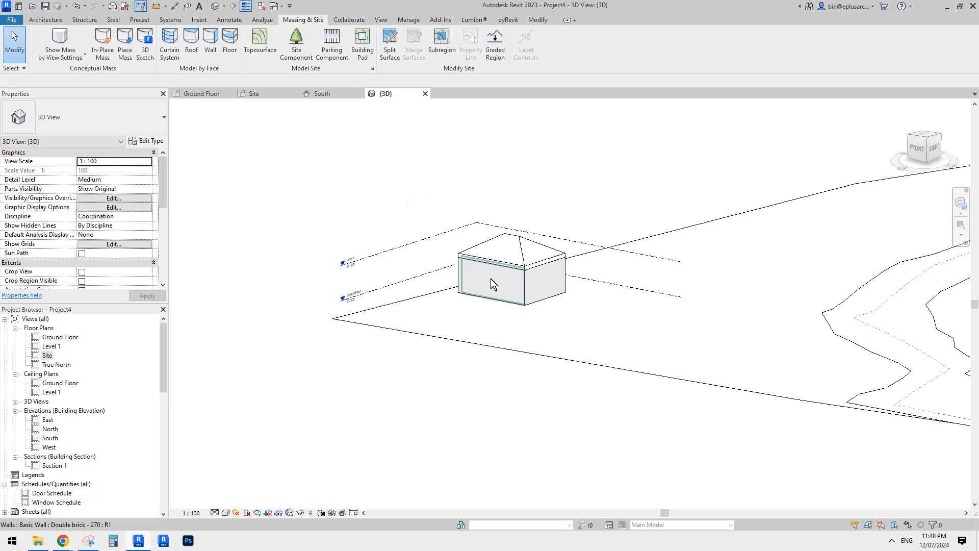
{"action": "middle_click_drag", "start_coordinate": [508, 288], "coordinate": [477, 291]}
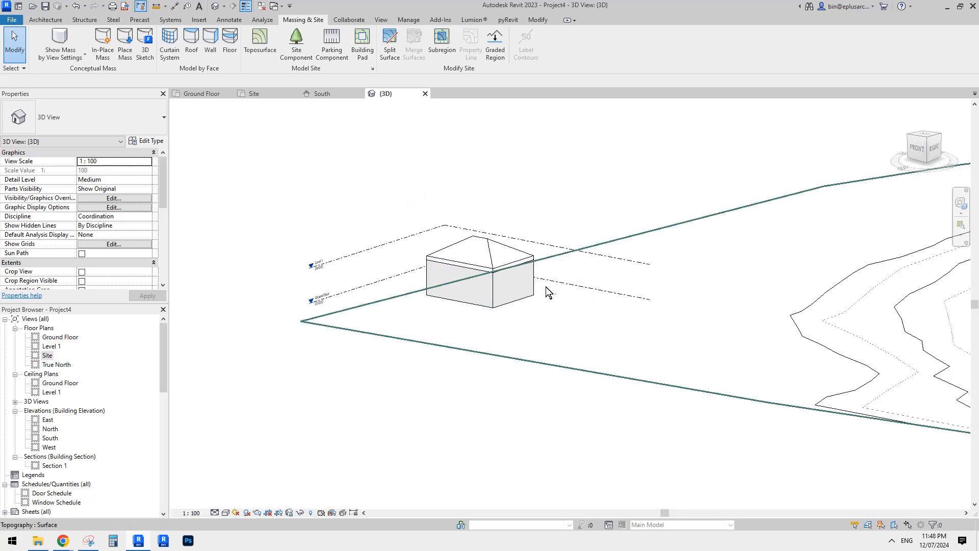
Step: Select the toposurface and examine its slope beside the building from several angles
{"action": "scroll", "coordinate": [576, 284], "scroll_direction": "down", "scroll_amount": 1}
{"action": "middle_click_drag", "start_coordinate": [576, 284], "coordinate": [537, 287]}
{"action": "left_click", "coordinate": [686, 251]}
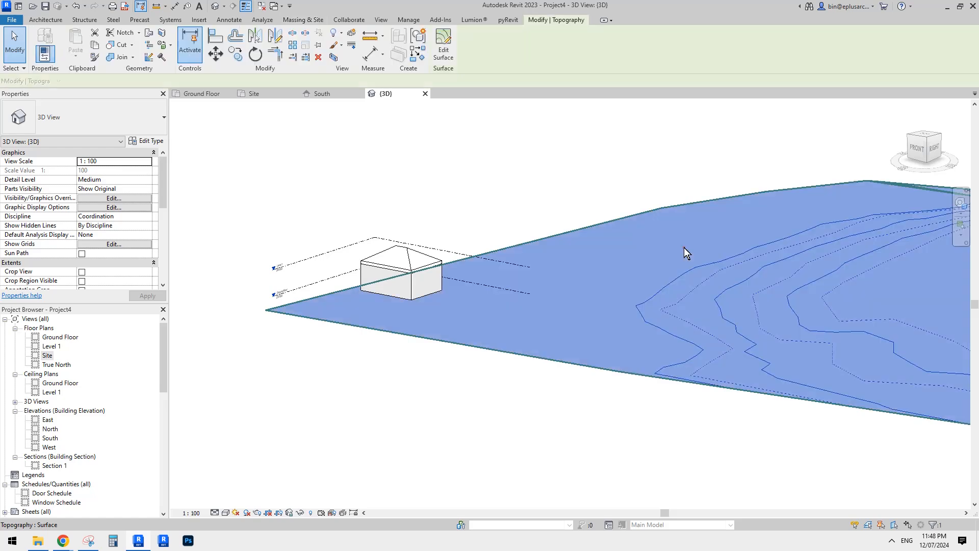
{"action": "scroll", "coordinate": [609, 273], "scroll_direction": "down", "scroll_amount": 1}
{"action": "middle_click_drag", "start_coordinate": [603, 292], "coordinate": [775, 290], "text": "shift"}
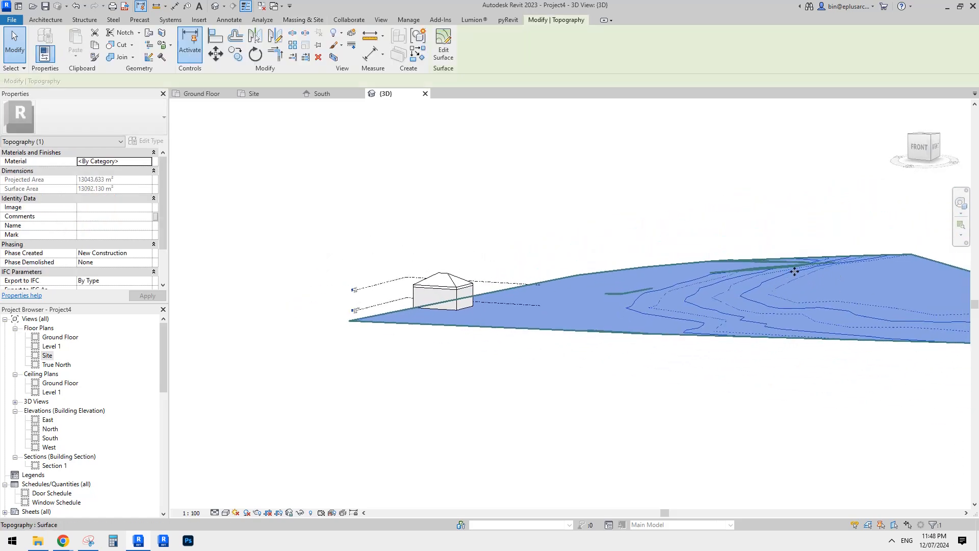
{"action": "middle_click_drag", "start_coordinate": [647, 280], "coordinate": [551, 342], "text": "shift"}
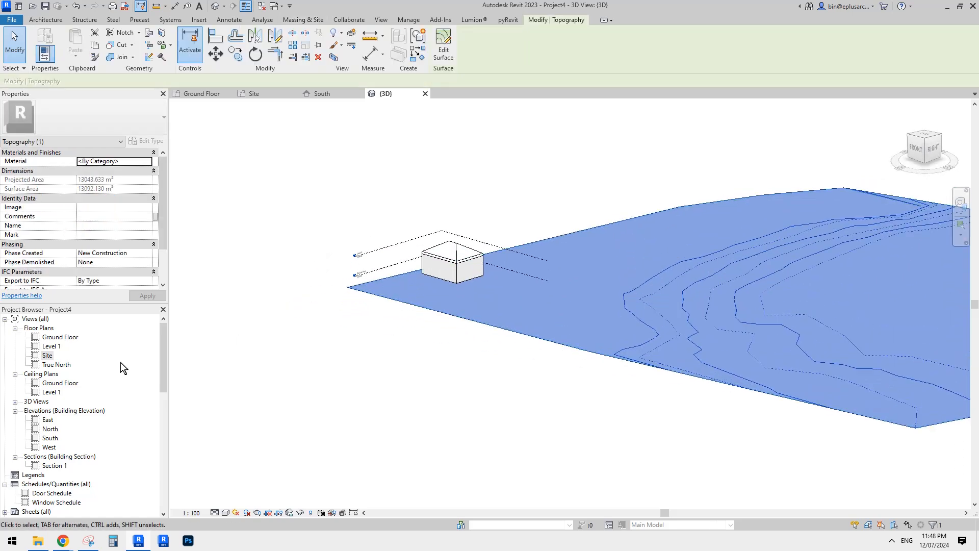
Step: Return to the Site plan, check the contour labels with the toposurface highlighted, and clear the selection
{"action": "double_click", "coordinate": [47, 356]}
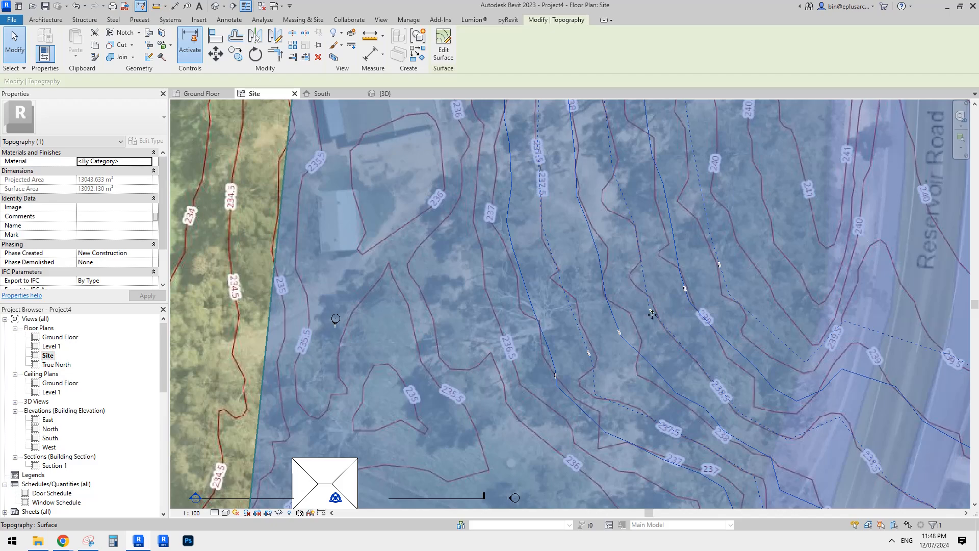
{"action": "scroll", "coordinate": [652, 314], "scroll_direction": "up", "scroll_amount": 3}
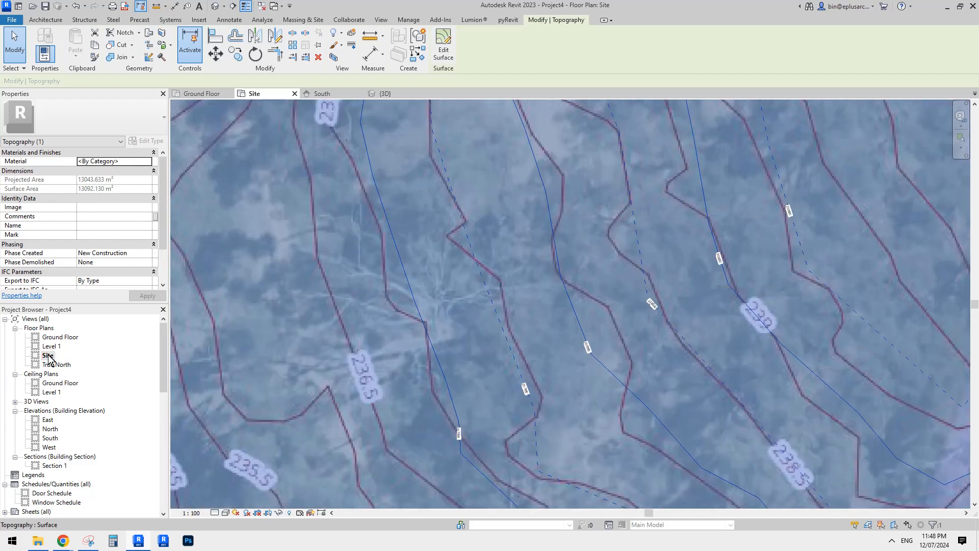
{"action": "scroll", "coordinate": [490, 324], "scroll_direction": "down", "scroll_amount": 3}
{"action": "key", "text": "Escape"}
{"action": "scroll", "coordinate": [492, 273], "scroll_direction": "up", "scroll_amount": 1}
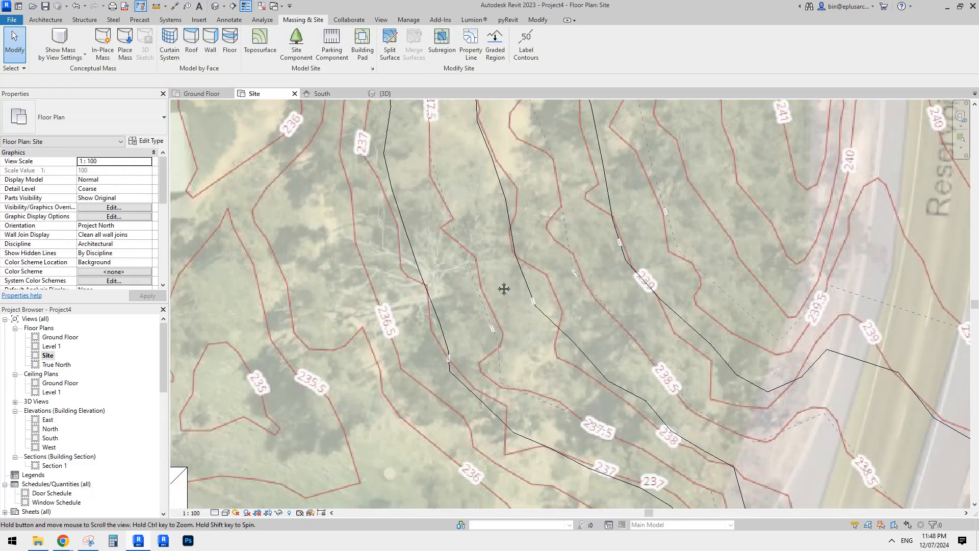
Step: Open the toposurface for surface editing in the 3D view and check the elevation of an interior point near the contours
{"action": "left_click", "coordinate": [215, 6]}
{"action": "left_click", "coordinate": [676, 293]}
{"action": "middle_click_drag", "start_coordinate": [700, 324], "coordinate": [608, 278], "text": "shift"}
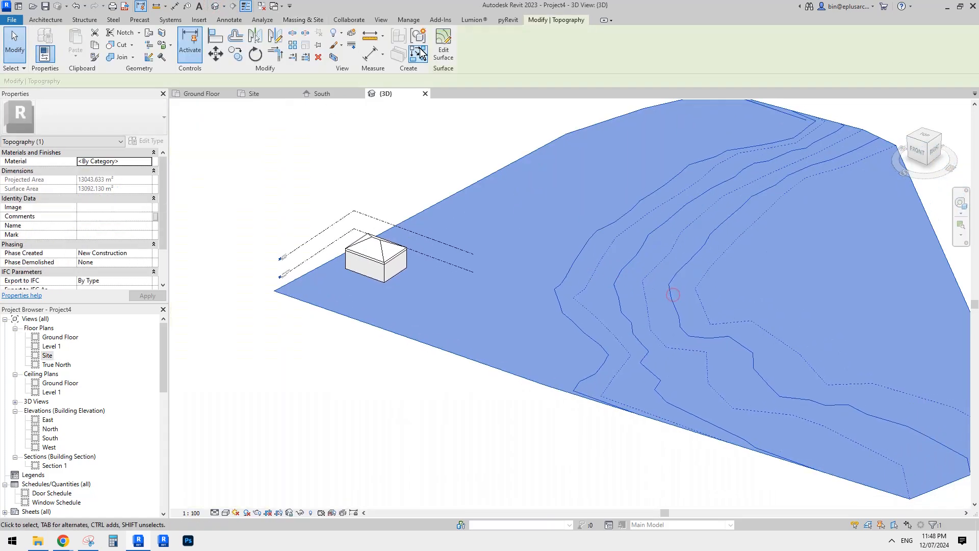
{"action": "left_click", "coordinate": [439, 44]}
{"action": "left_click", "coordinate": [546, 265]}
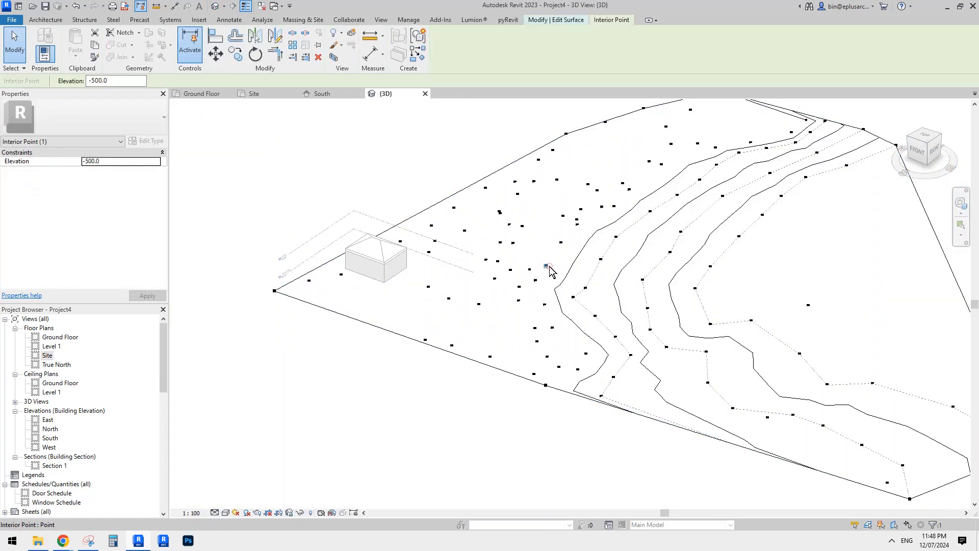
{"action": "scroll", "coordinate": [469, 294], "scroll_direction": "up", "scroll_amount": 1}
{"action": "left_click", "coordinate": [470, 295]}
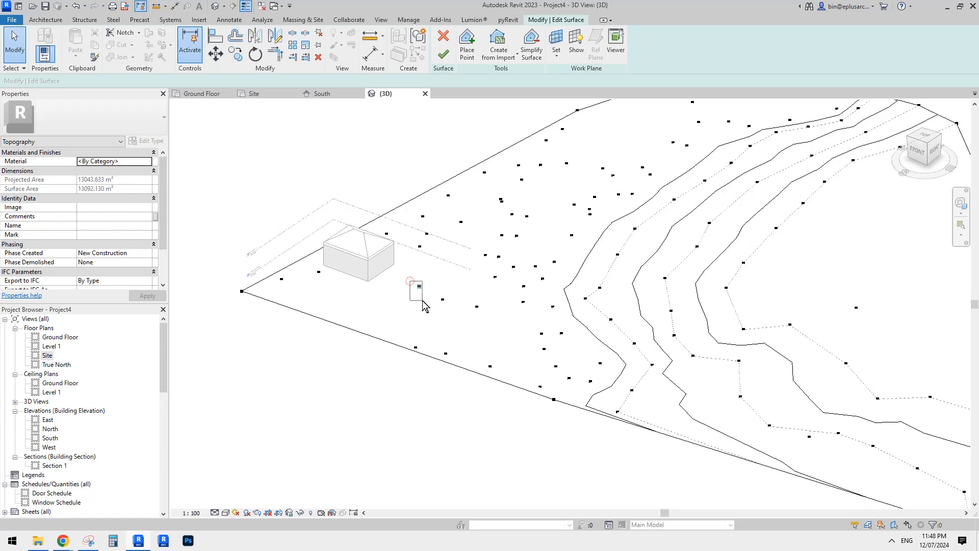
Step: Inspect the elevations of further interior points around the building and near the contours, and finish the surface edit without changing them
{"action": "left_click", "coordinate": [419, 286]}
{"action": "scroll", "coordinate": [484, 289], "scroll_direction": "up", "scroll_amount": 1}
{"action": "scroll", "coordinate": [484, 288], "scroll_direction": "up", "scroll_amount": 1}
{"action": "middle_click_drag", "start_coordinate": [489, 294], "coordinate": [491, 295]}
{"action": "left_click_drag", "start_coordinate": [391, 273], "coordinate": [423, 305]}
{"action": "left_click", "coordinate": [498, 165]}
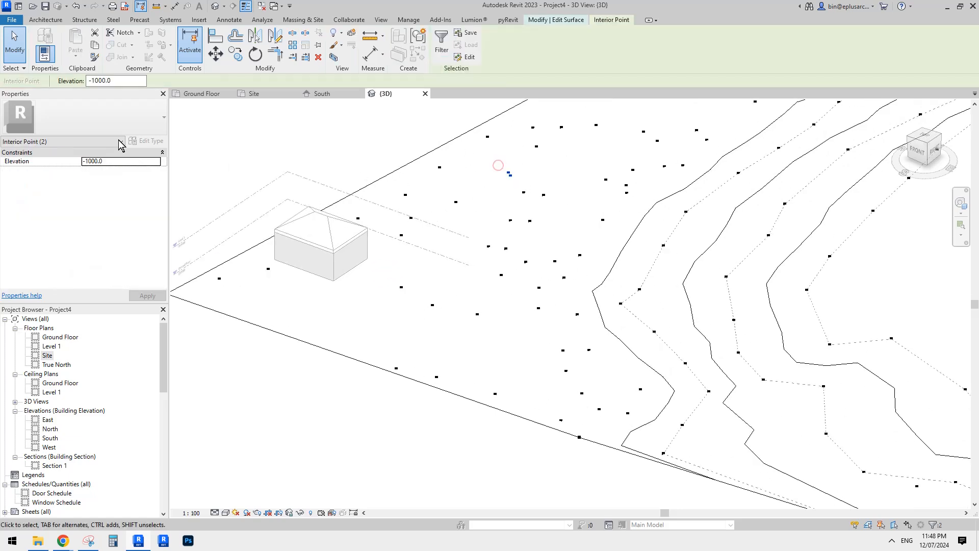
{"action": "scroll", "coordinate": [704, 237], "scroll_direction": "down", "scroll_amount": 3}
{"action": "middle_click_drag", "start_coordinate": [704, 238], "coordinate": [533, 233]}
{"action": "left_click_drag", "start_coordinate": [489, 156], "coordinate": [501, 176]}
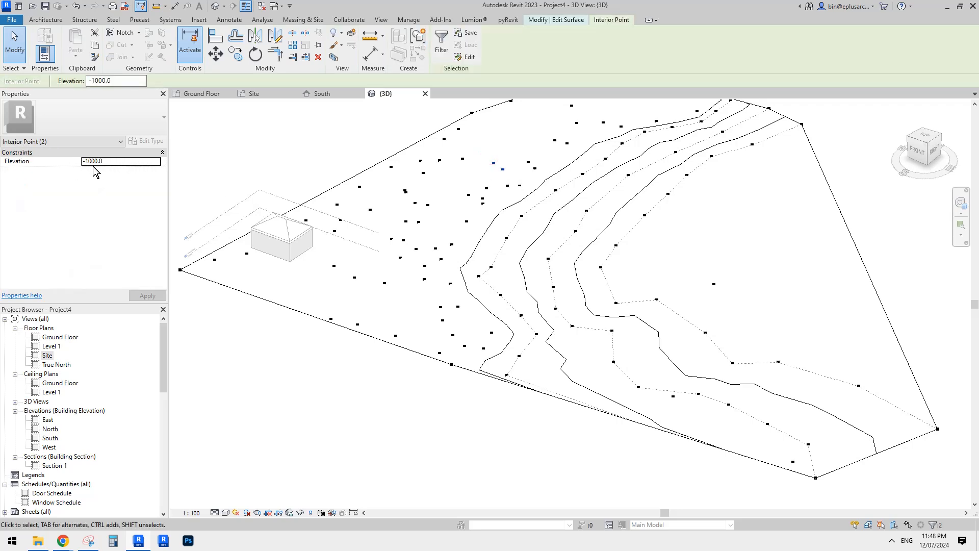
{"action": "middle_click_drag", "start_coordinate": [376, 154], "coordinate": [448, 190]}
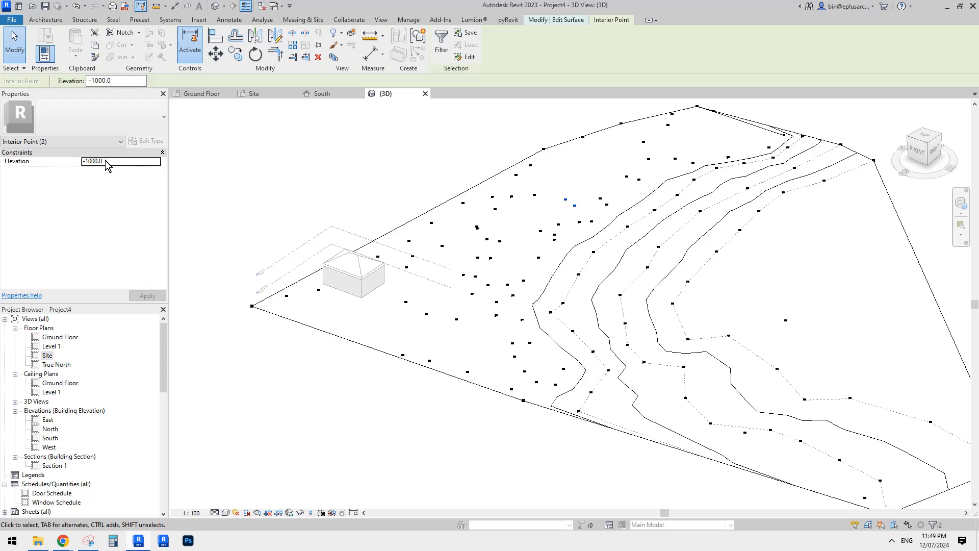
{"action": "middle_click_drag", "start_coordinate": [533, 188], "coordinate": [522, 188]}
{"action": "left_click", "coordinate": [522, 189]}
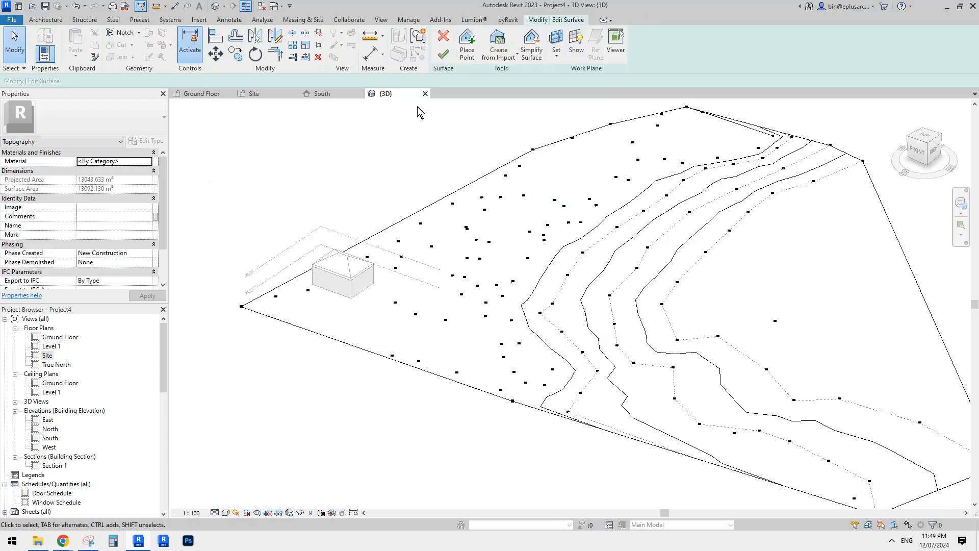
{"action": "left_click", "coordinate": [444, 55]}
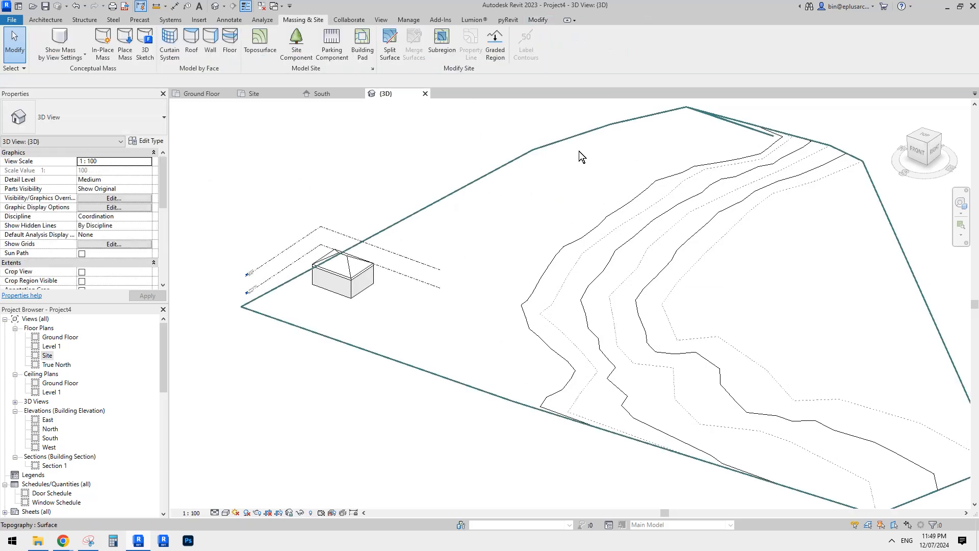
Step: Examine the whole toposurface and building in 3D from high, low and front angles
{"action": "middle_click_drag", "start_coordinate": [648, 202], "coordinate": [639, 284], "text": "shift"}
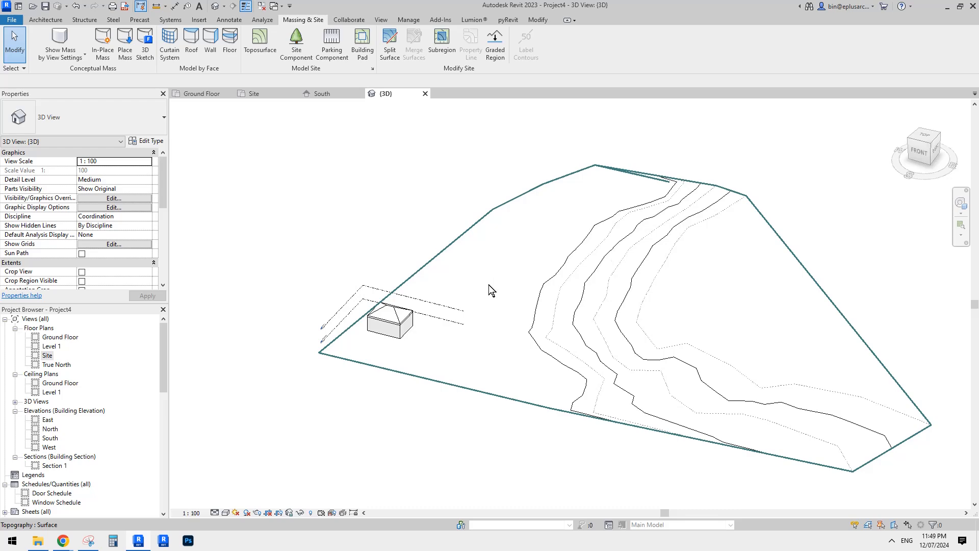
{"action": "middle_click_drag", "start_coordinate": [489, 291], "coordinate": [509, 275], "text": "shift"}
{"action": "left_click", "coordinate": [488, 241]}
{"action": "middle_click_drag", "start_coordinate": [488, 241], "coordinate": [560, 223], "text": "shift"}
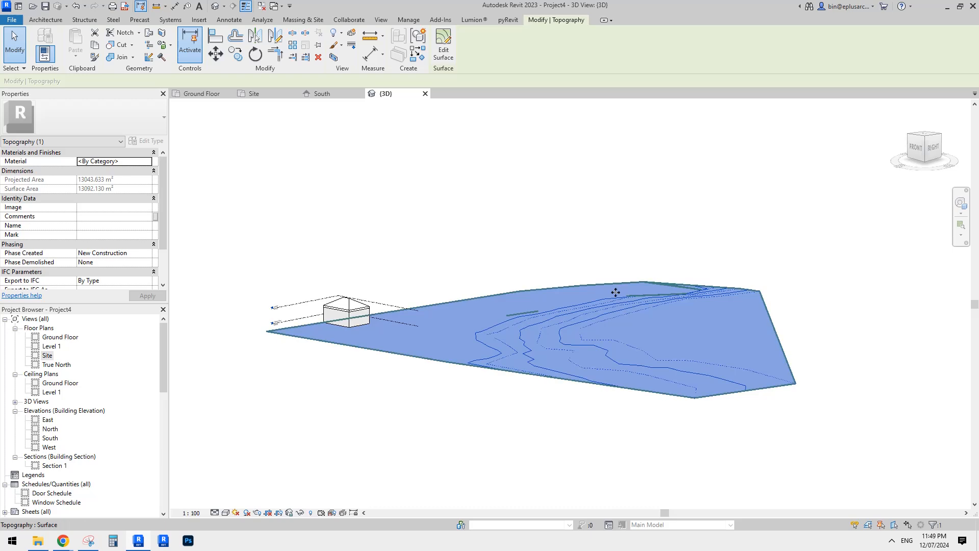
{"action": "middle_click_drag", "start_coordinate": [600, 331], "coordinate": [554, 360]}
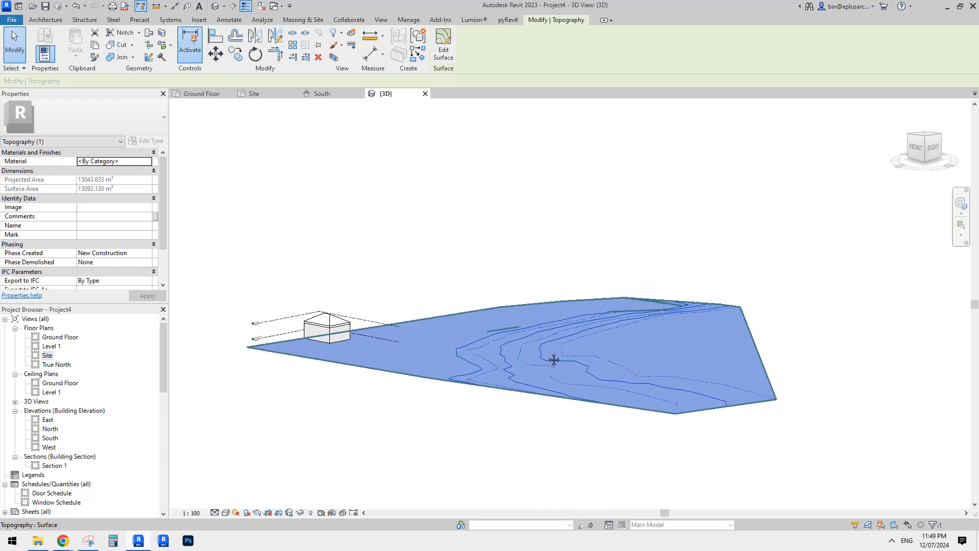
{"action": "key", "text": "Escape"}
{"action": "middle_click_drag", "start_coordinate": [455, 304], "coordinate": [607, 371], "text": "shift"}
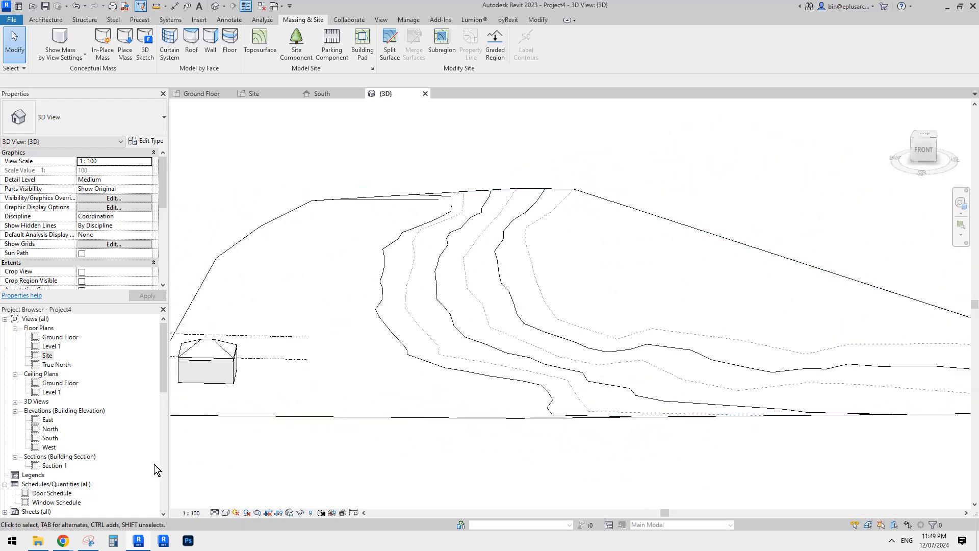
Step: Switch to the YouTube Studio comments page in Chrome and review the viewer's request about labeled contours matching the project levels
{"action": "mouse_move", "coordinate": [71, 541]}
{"action": "left_click", "coordinate": [155, 499]}
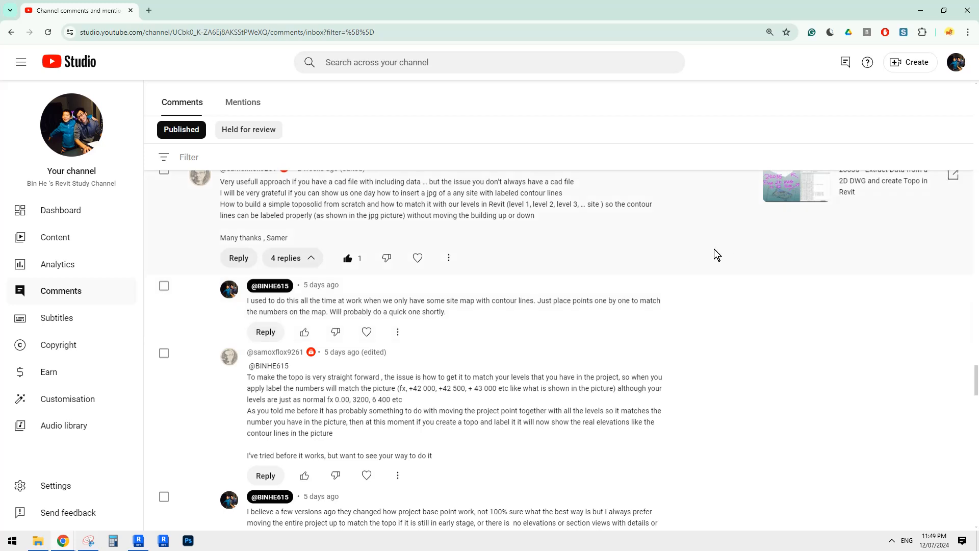
{"action": "scroll", "coordinate": [584, 315], "scroll_direction": "up", "scroll_amount": 1}
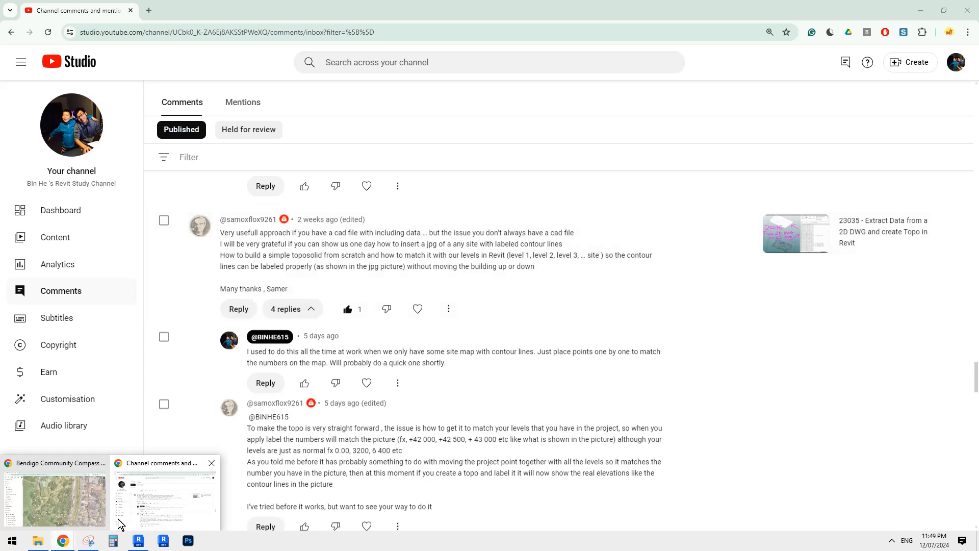
Step: Open the bookmarked "Youtube Video Ideas/Suggestion" document in a new browser tab and look through its first pages of viewer requests
{"action": "left_click", "coordinate": [149, 11]}
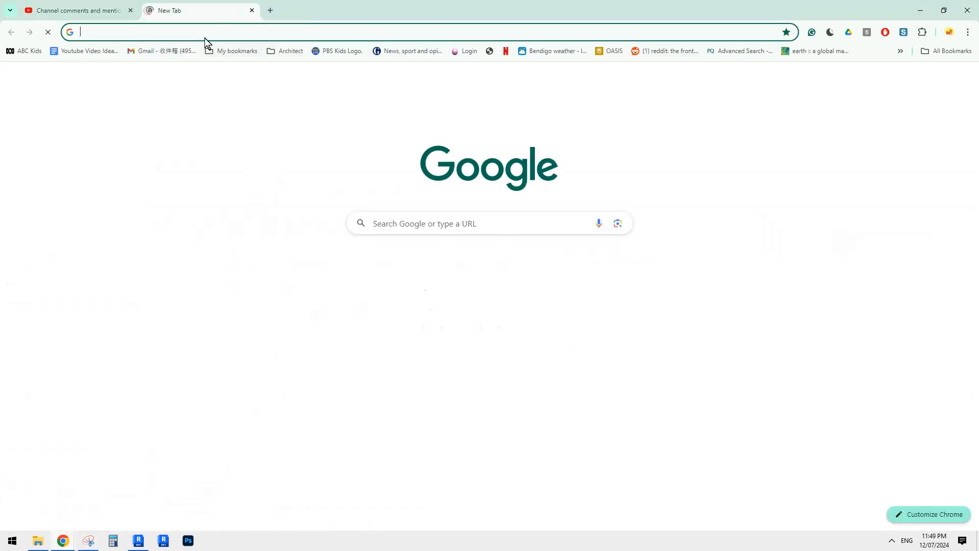
{"action": "left_click", "coordinate": [80, 54]}
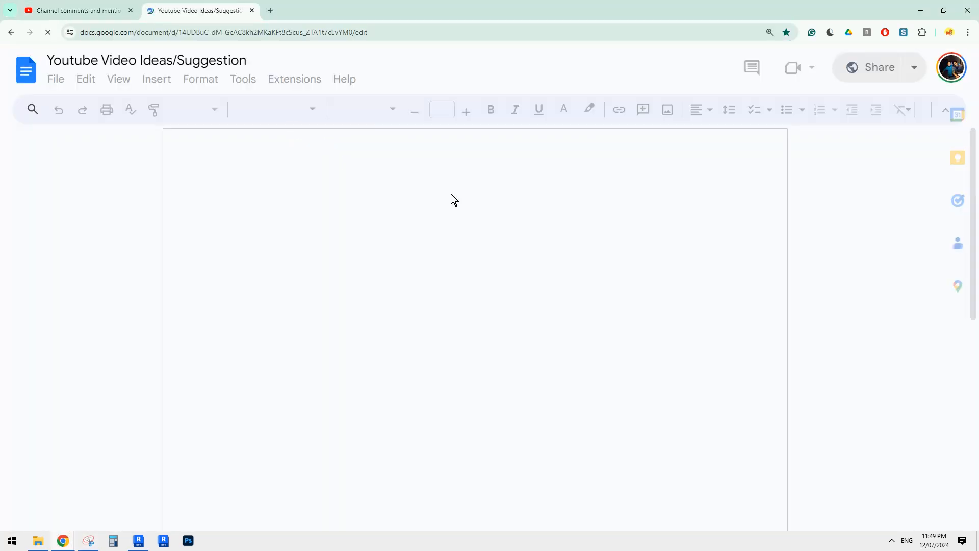
{"action": "scroll", "coordinate": [566, 311], "scroll_direction": "down", "scroll_amount": 20}
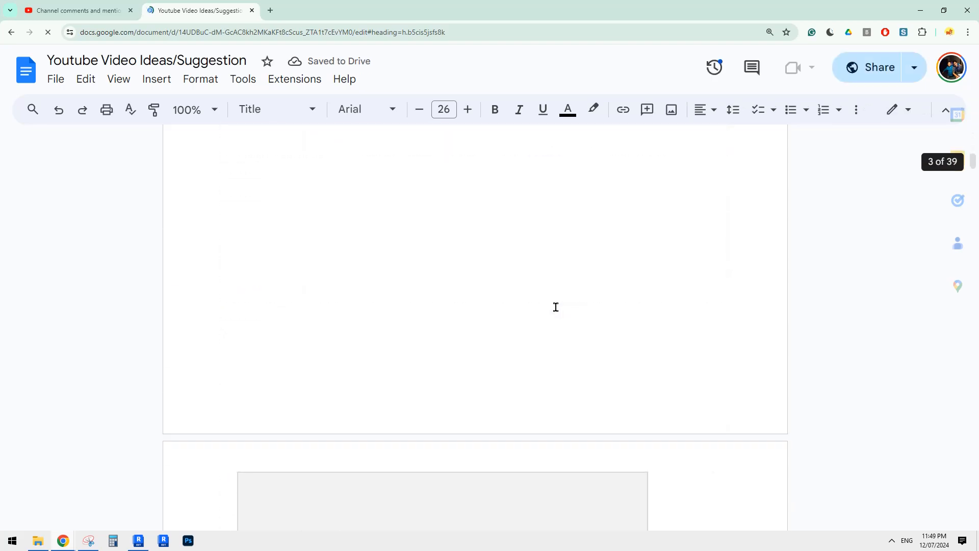
{"action": "scroll", "coordinate": [595, 371], "scroll_direction": "down", "scroll_amount": 15}
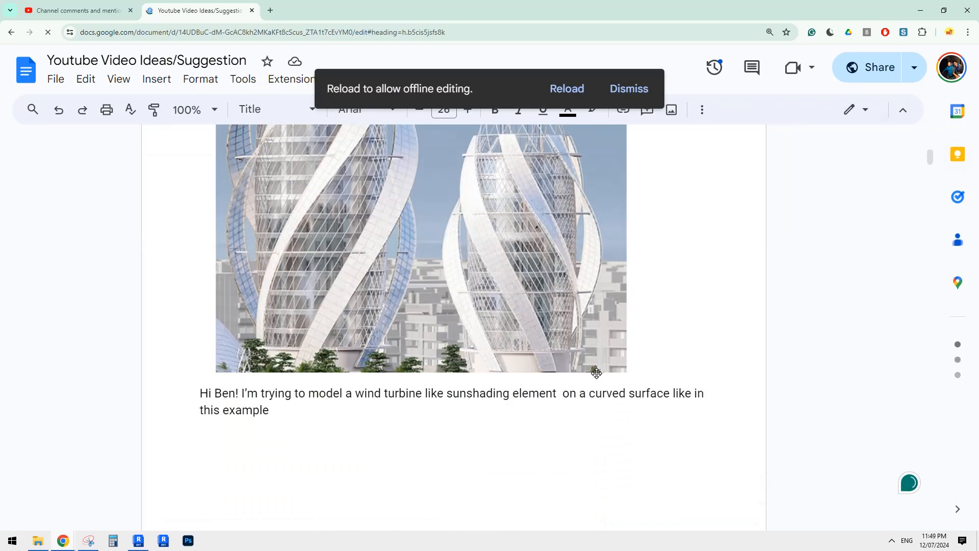
{"action": "middle_click", "coordinate": [595, 375]}
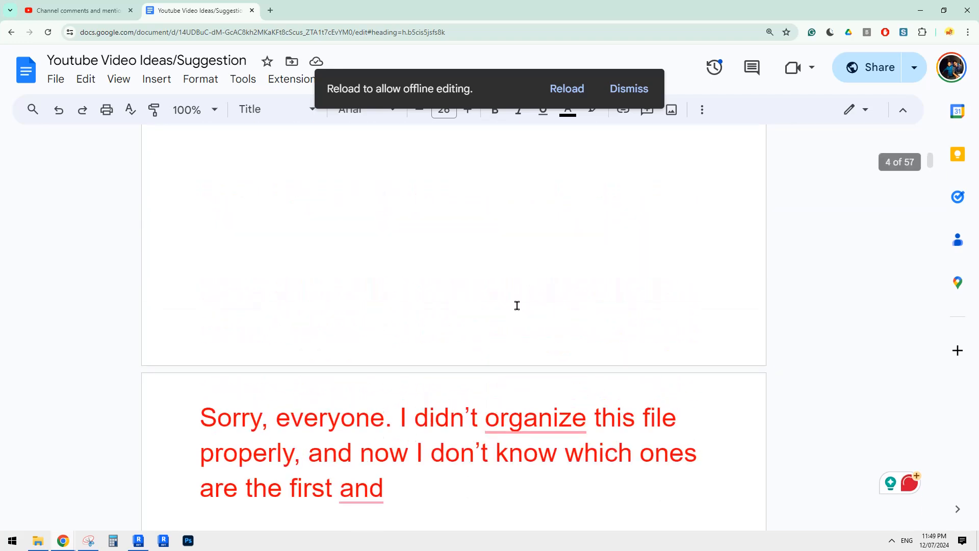
{"action": "scroll", "coordinate": [516, 322], "scroll_direction": "up", "scroll_amount": 14}
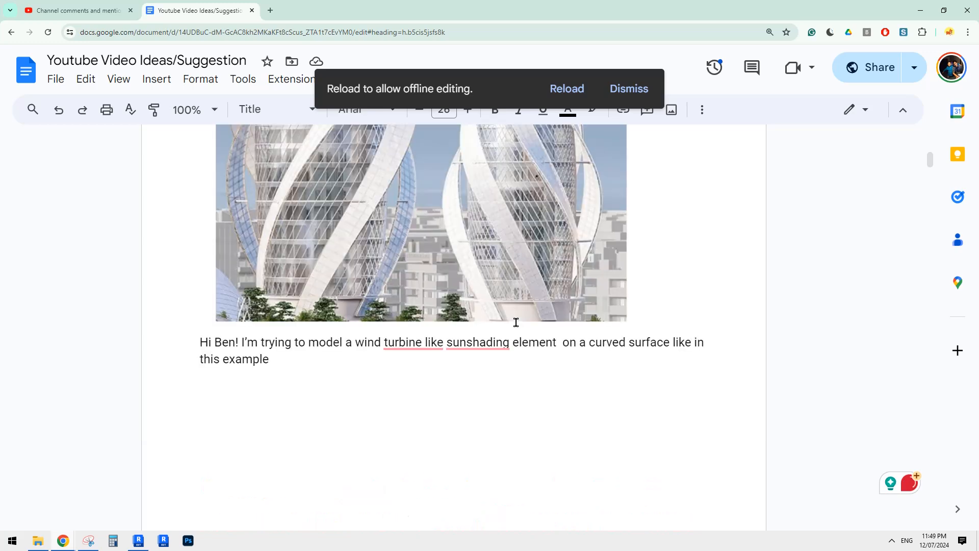
{"action": "scroll", "coordinate": [649, 333], "scroll_direction": "up", "scroll_amount": 9}
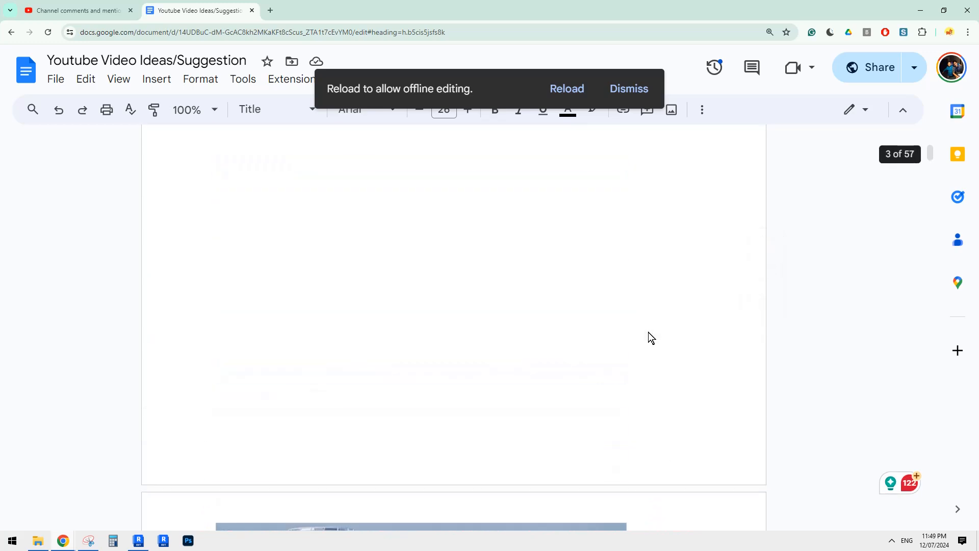
{"action": "scroll", "coordinate": [658, 326], "scroll_direction": "up", "scroll_amount": 9}
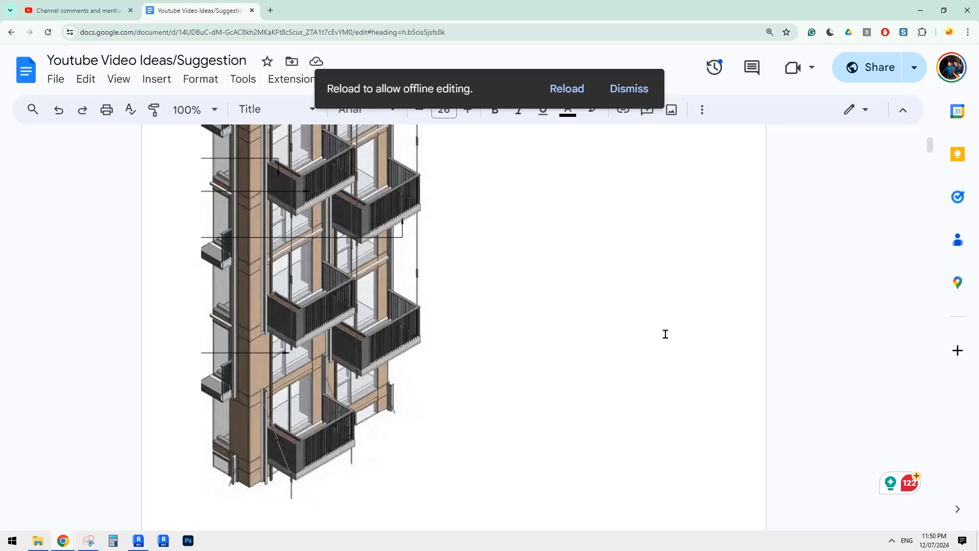
{"action": "scroll", "coordinate": [665, 332], "scroll_direction": "up", "scroll_amount": 1}
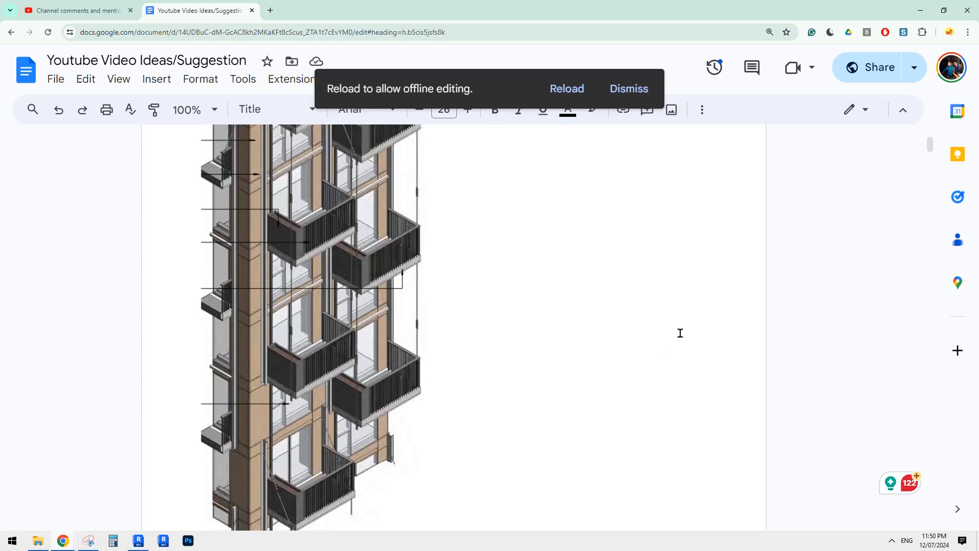